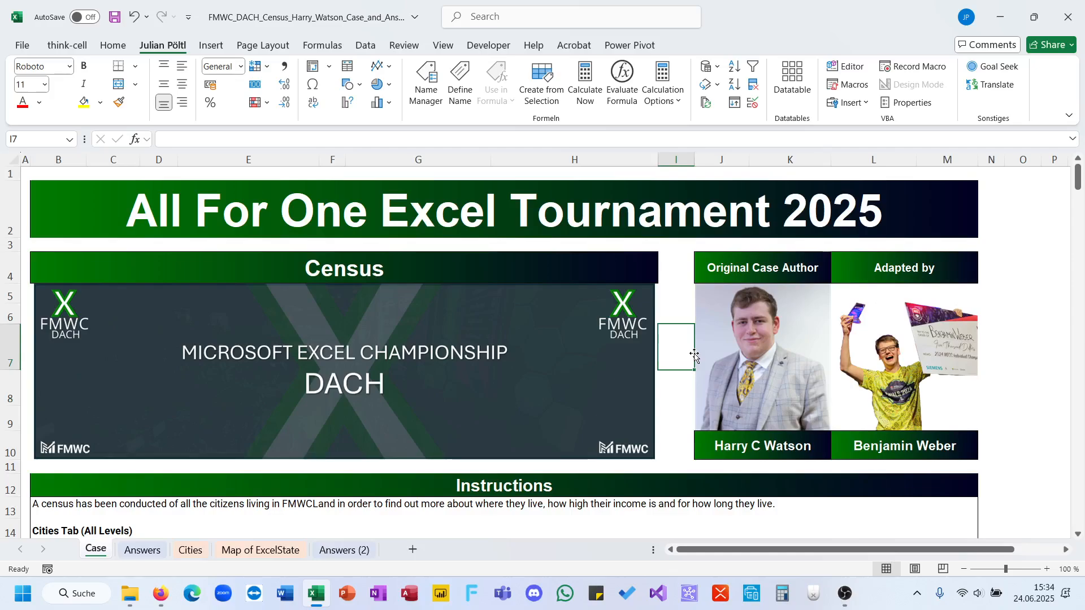
Look over the Case sheet's introduction and the city statistics on the Cities sheet.
left_click(382, 271)
left_click(768, 445)
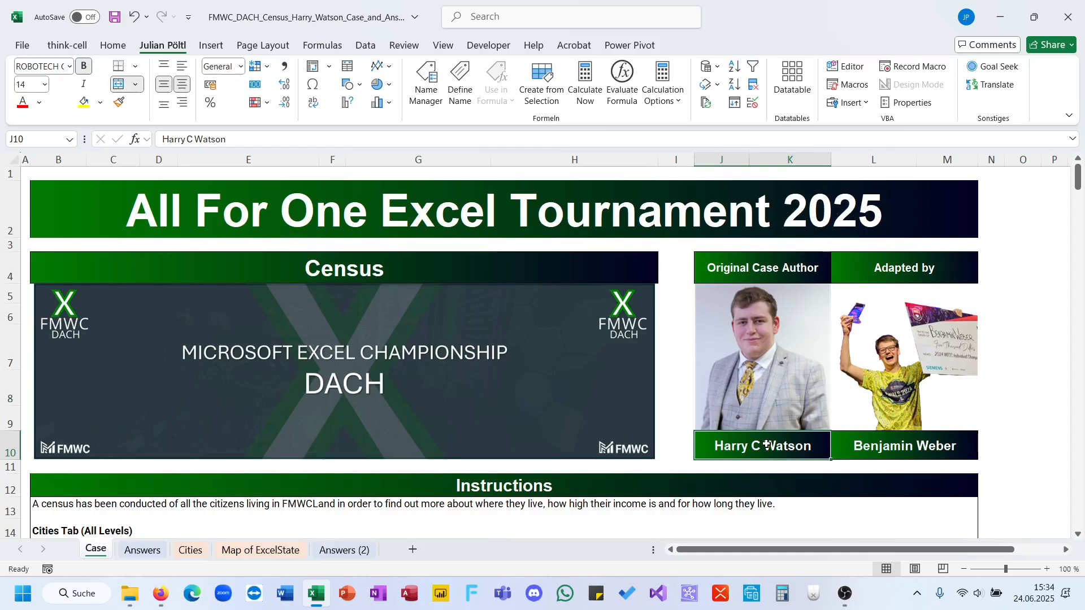
left_click(598, 470)
left_click(190, 549)
scroll(170, 498, "up", 20)
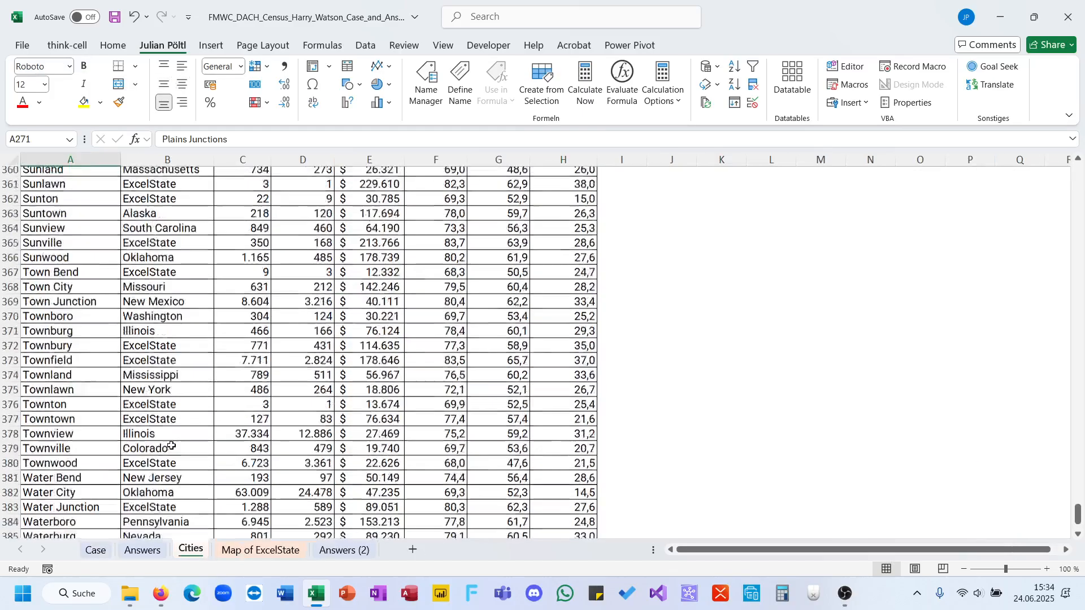
left_click(103, 545)
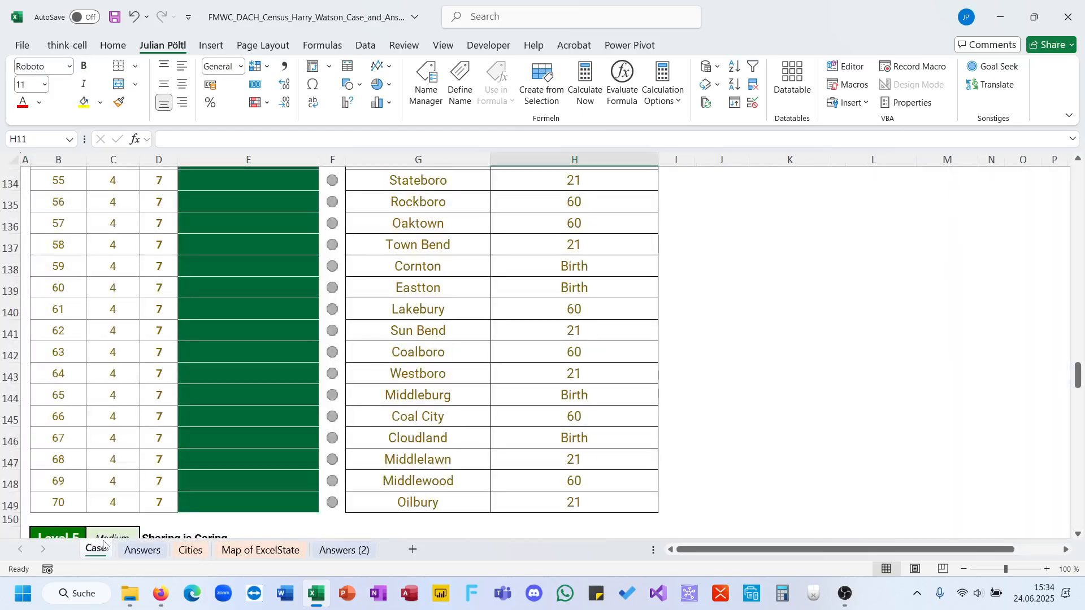
scroll(170, 429, "up", 20)
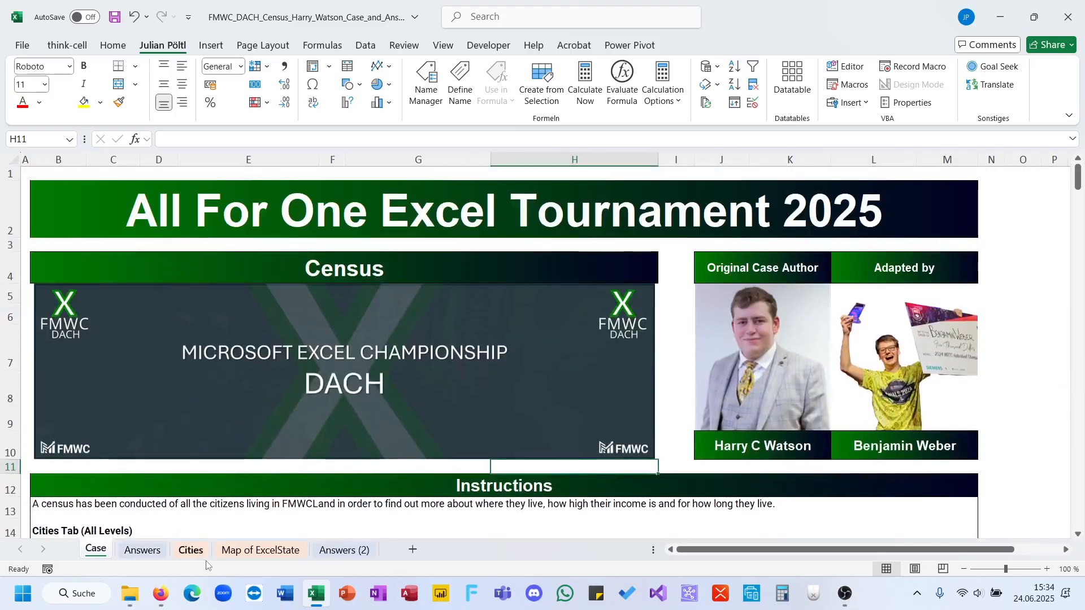
Convert the city statistics range A2:H422 on the Cities sheet into a table with headers.
left_click(190, 550)
scroll(237, 268, "up", 20)
scroll(237, 268, "up", 20)
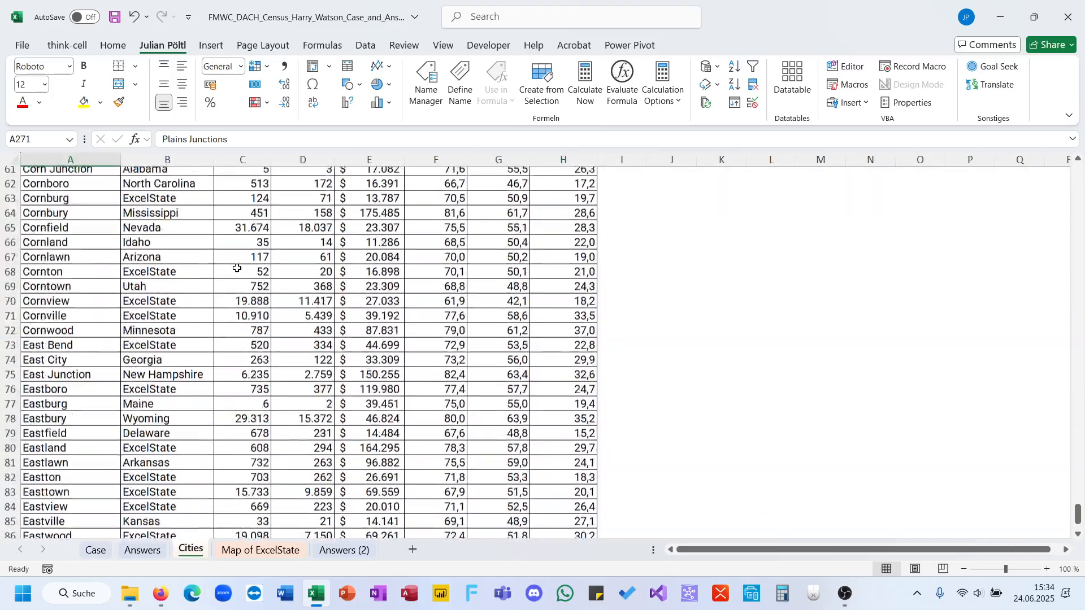
left_click(74, 342)
key("ctrl+Up")
key("Down")
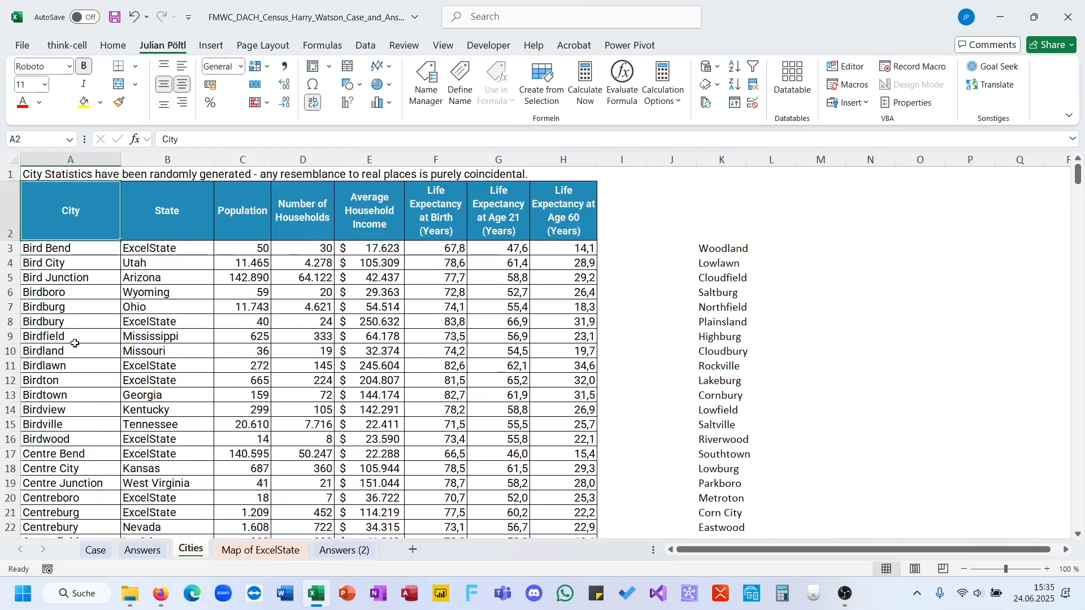
key("ctrl+shift+Right")
key("ctrl+shift+Down")
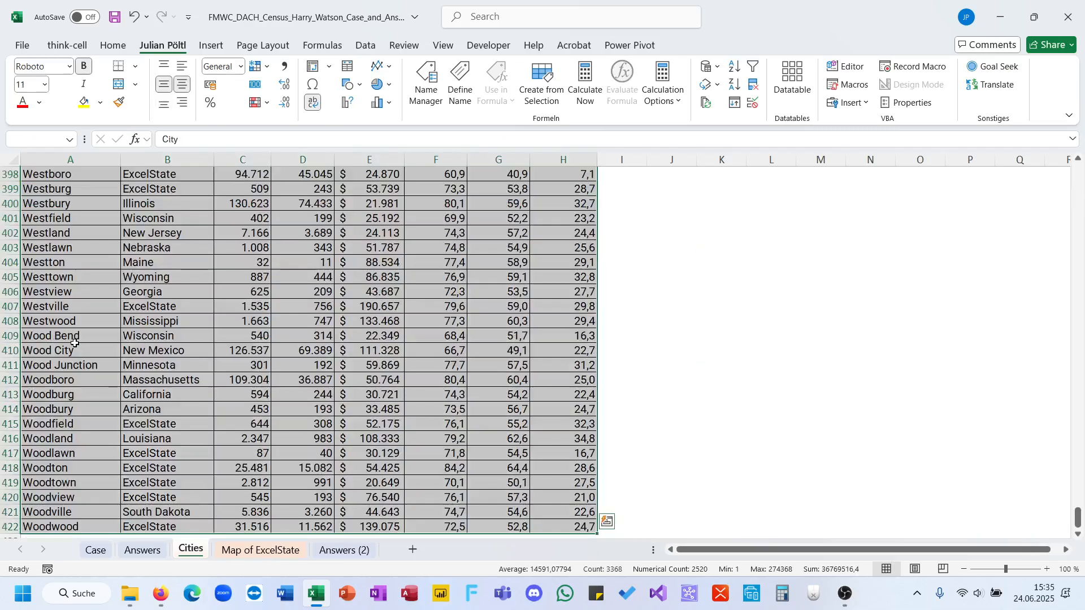
key("ctrl+t")
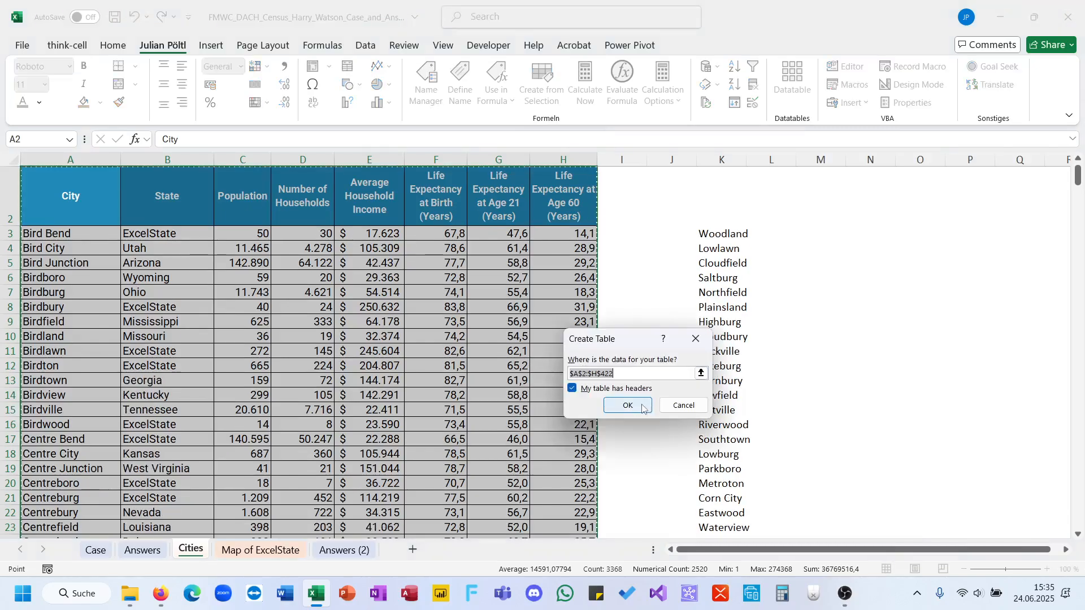
left_click(643, 409)
Name the new city statistics table City.
left_click(63, 85)
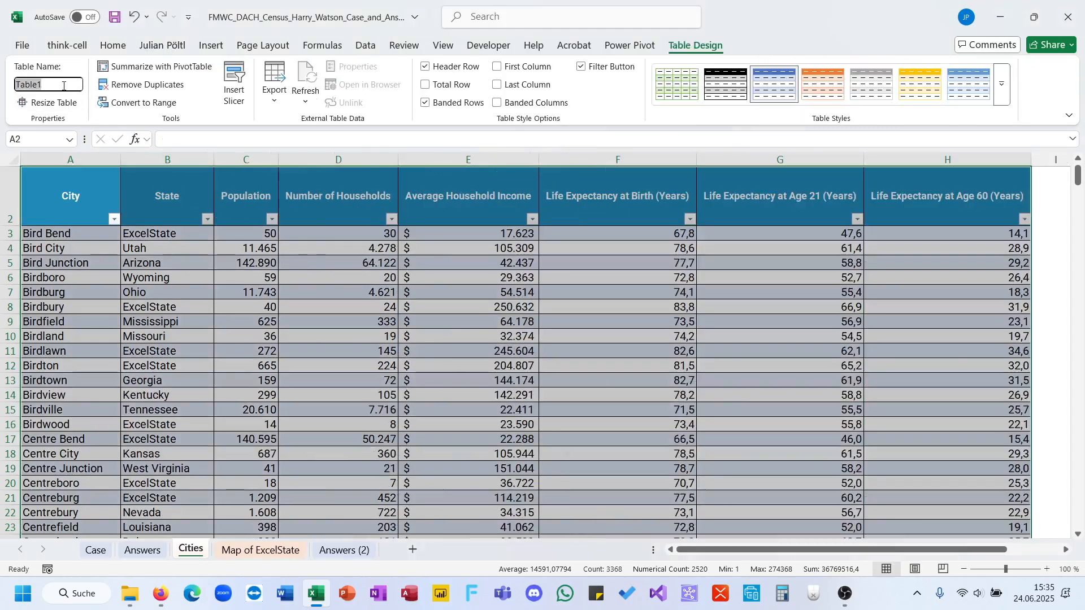
type("City")
key("Return")
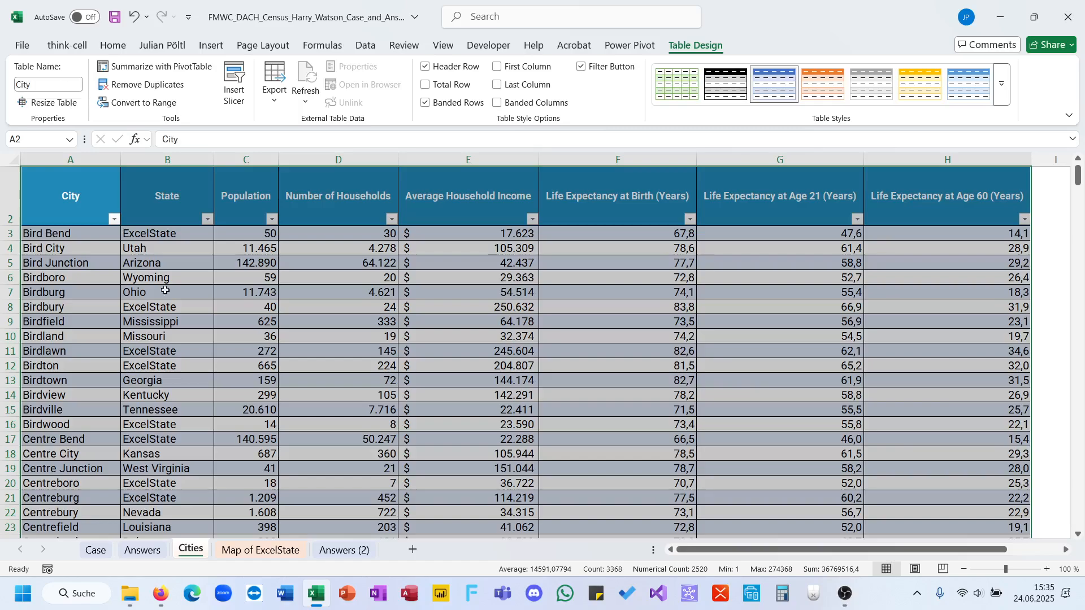
left_click(200, 334)
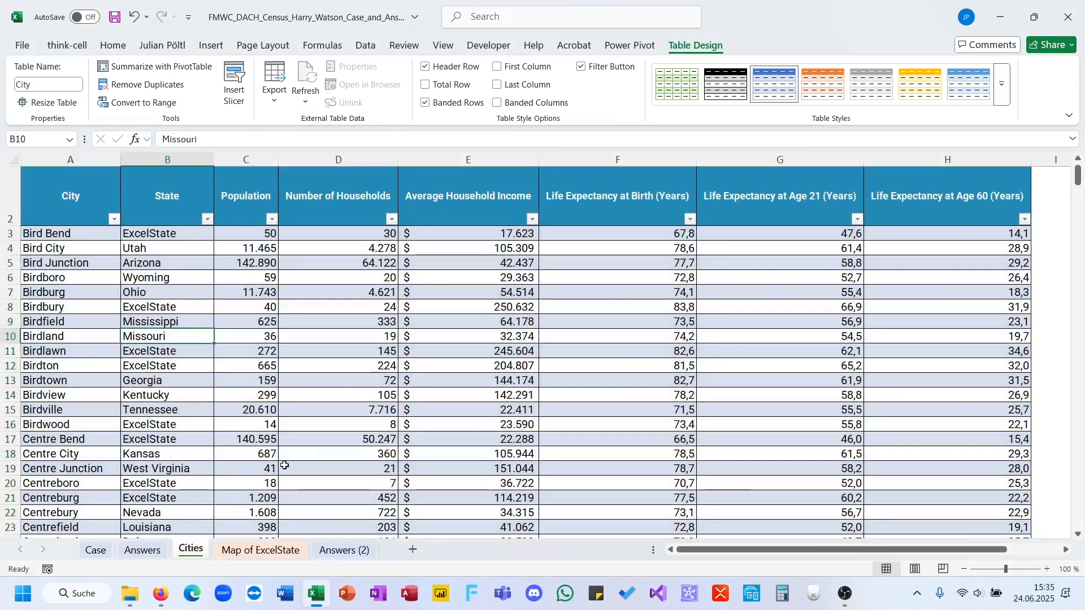
left_click_drag(372, 294, 372, 334)
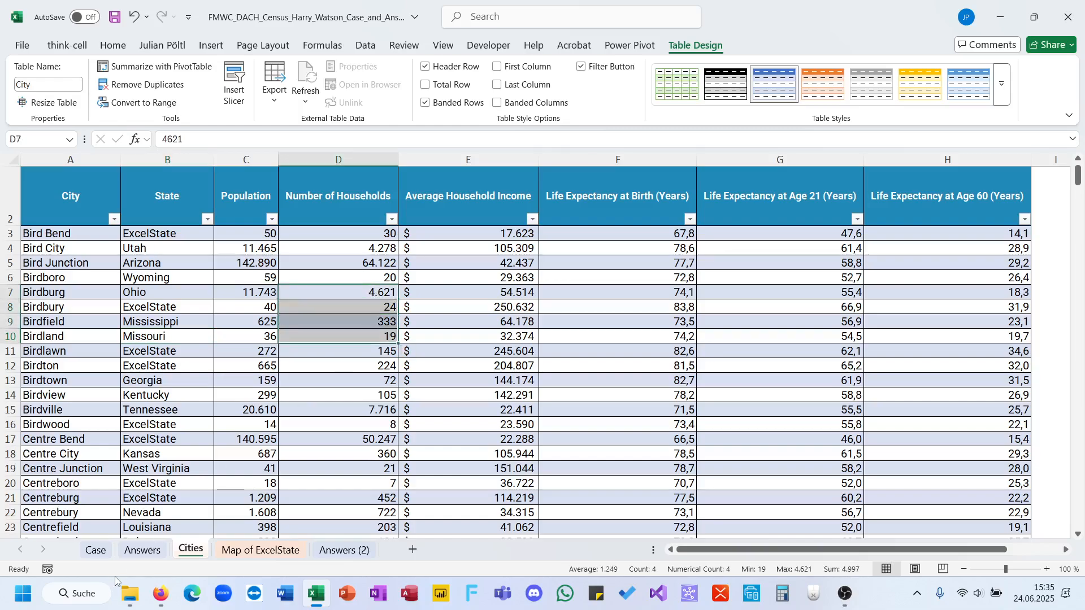
left_click(94, 550)
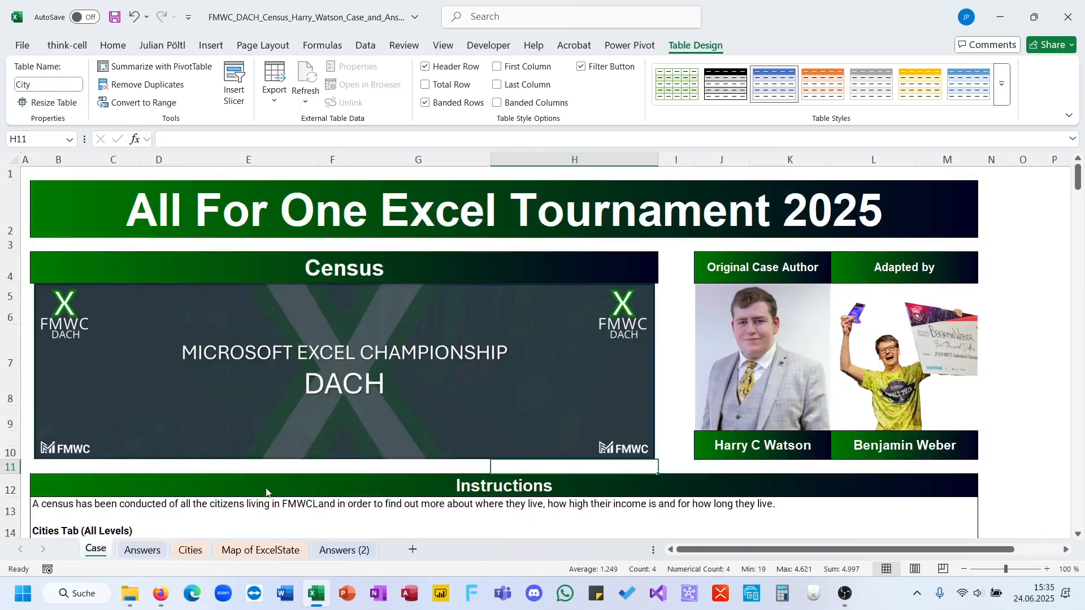
left_click(195, 557)
left_click_drag(358, 308, 358, 479)
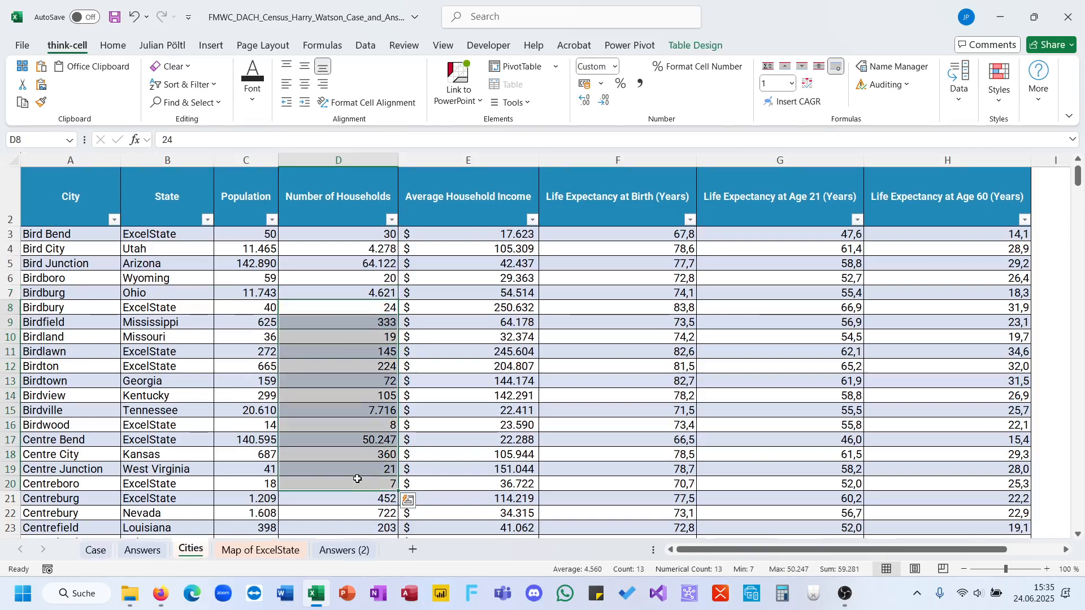
left_click(268, 444)
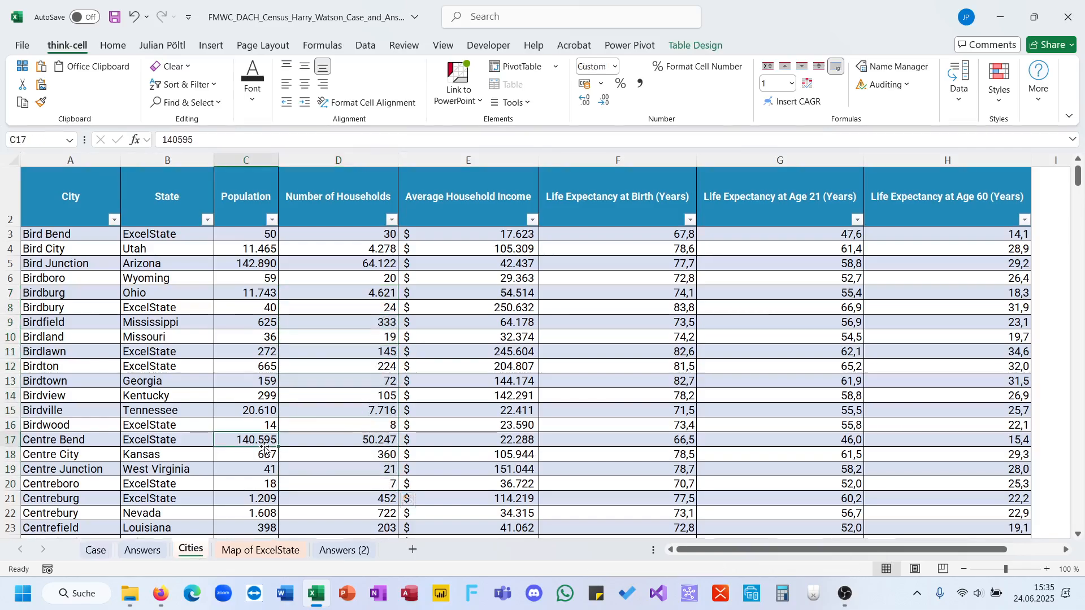
Start an XLOOKUP formula in the first Level 1 answer cell, E48, on the Case sheet, with G48 as lookup value.
left_click(95, 550)
scroll(246, 460, "down", 9)
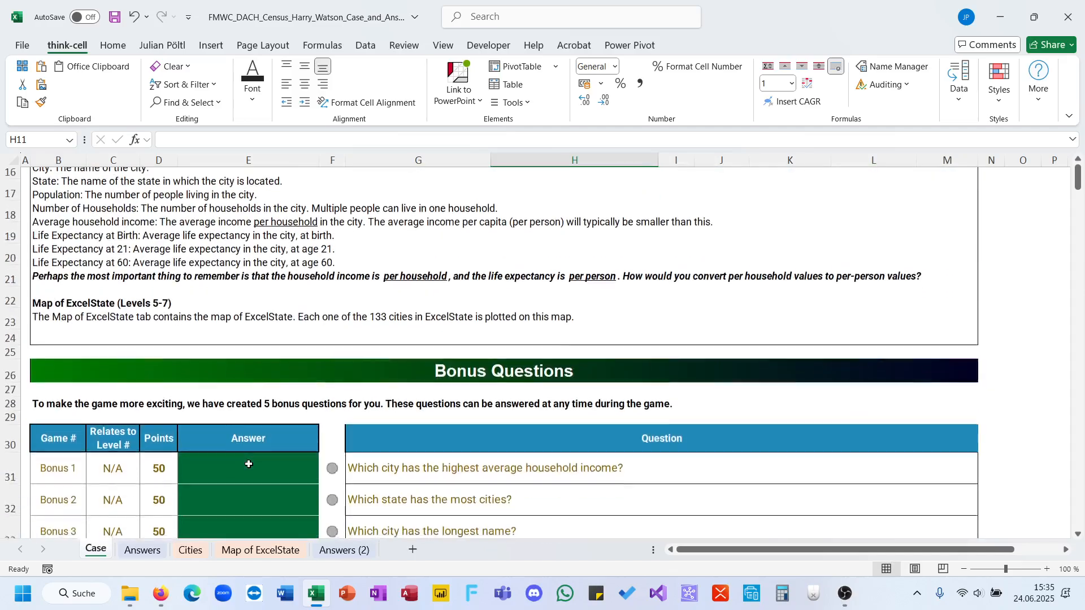
scroll(249, 464, "down", 4)
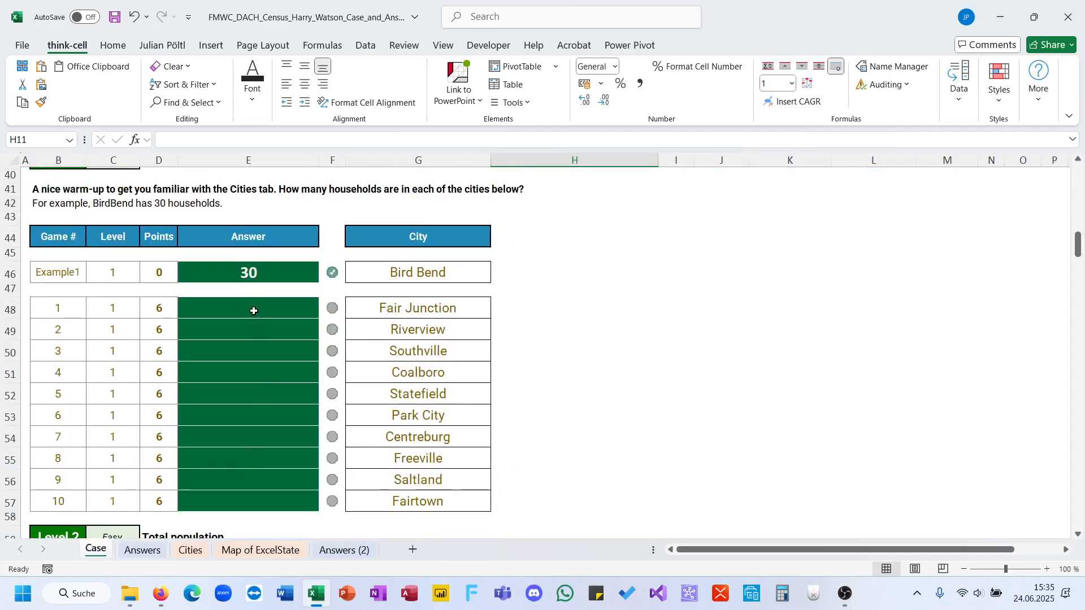
left_click(253, 311)
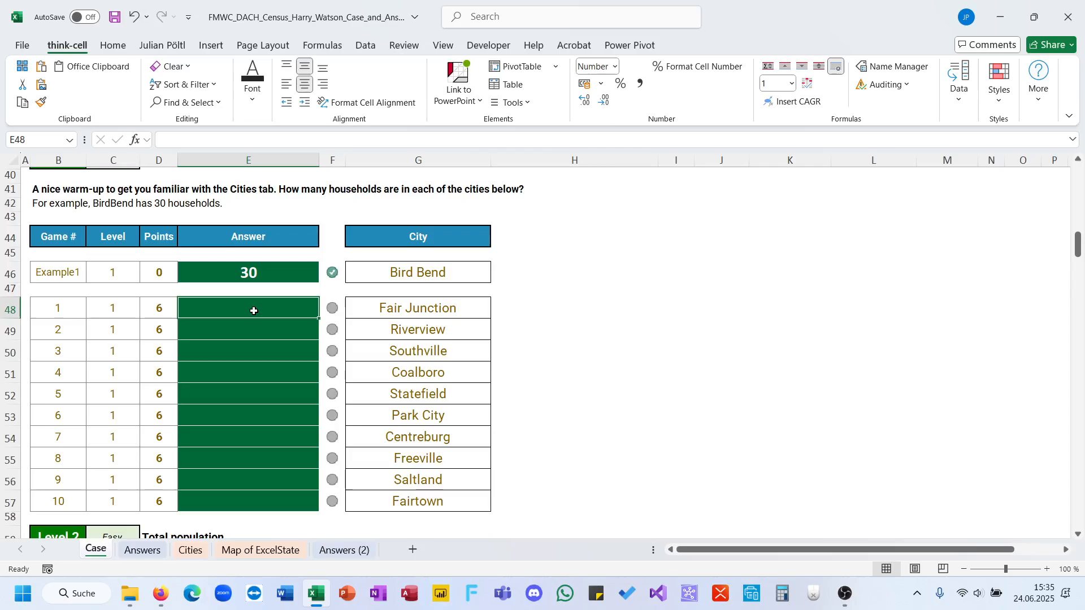
type("=xl")
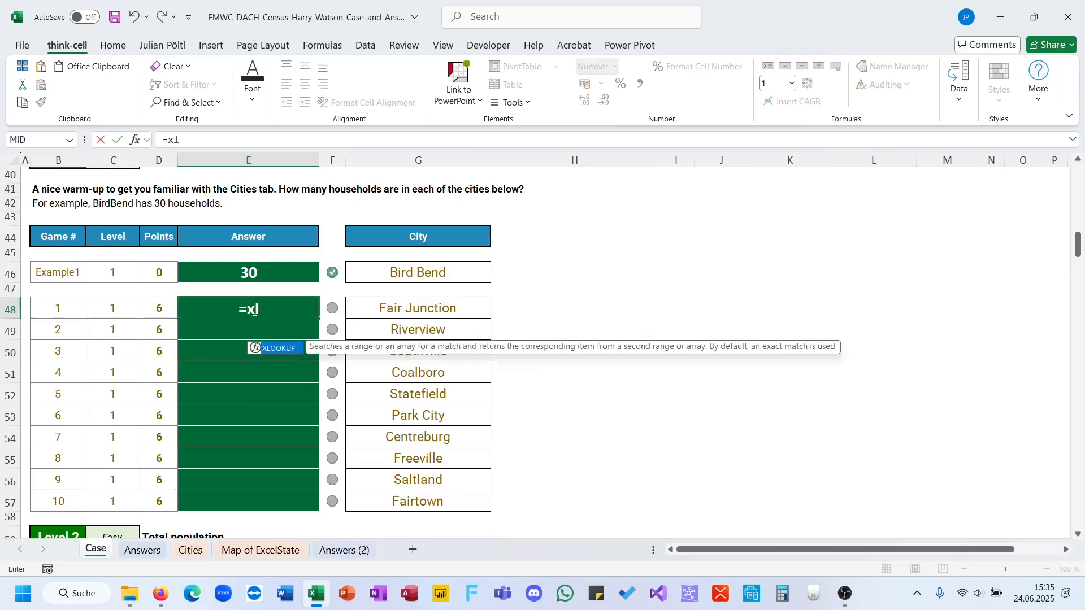
key("Tab")
left_click(376, 312)
Give the XLOOKUP in E48 the City column of the City table as its lookup array.
type(";City")
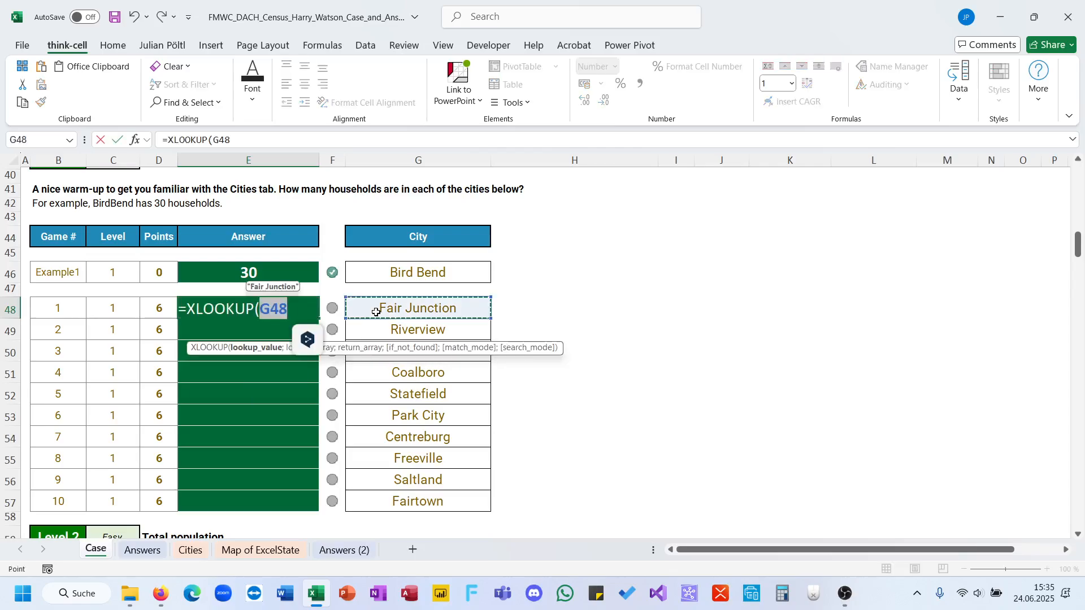
type("[")
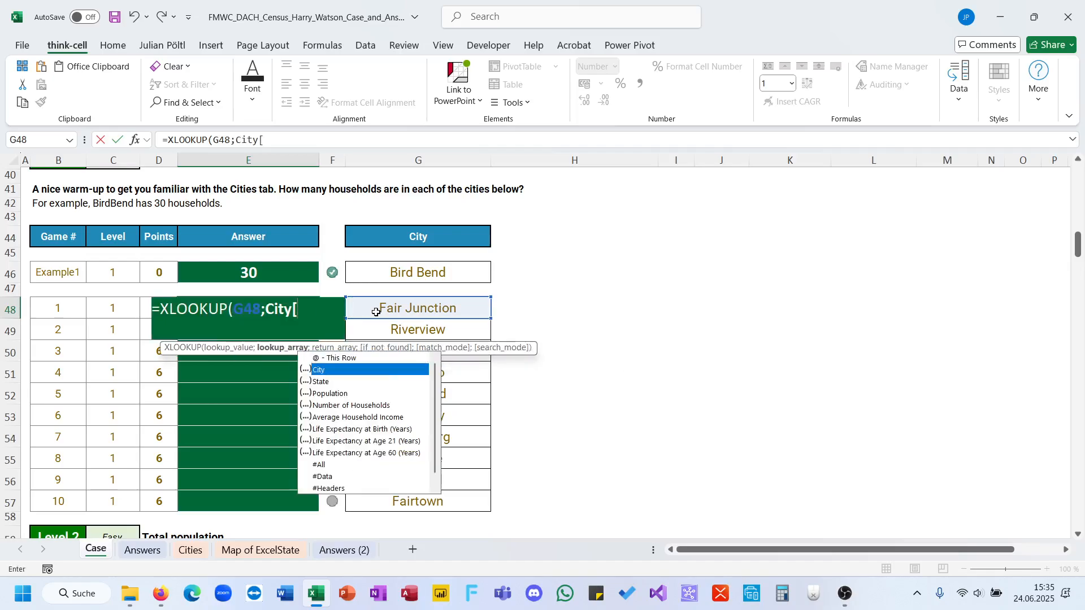
key("Escape")
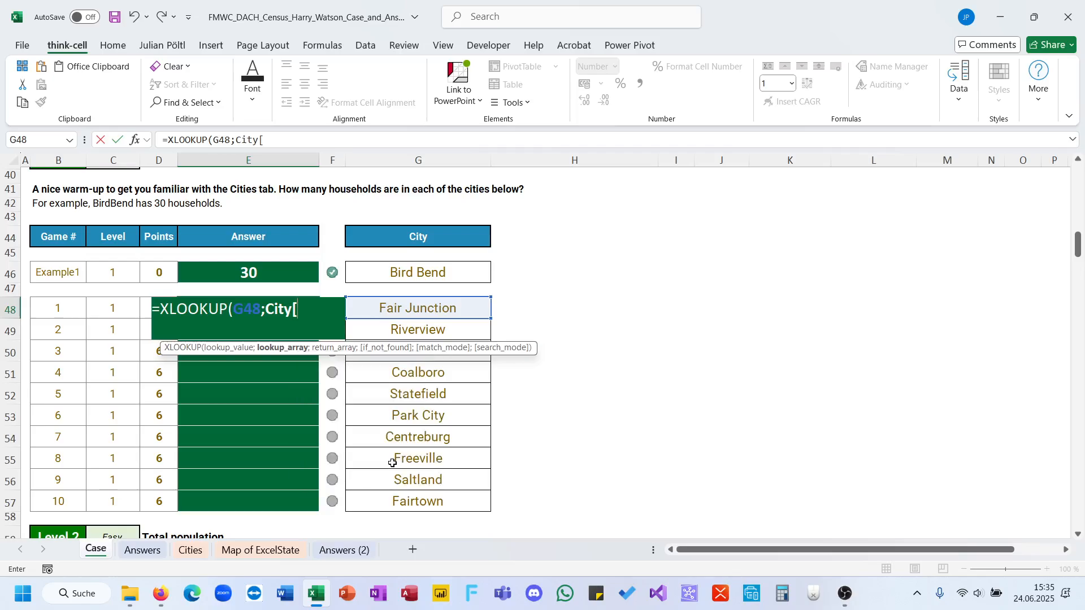
key("BackSpace")
type("[")
key("Down")
key("Down")
key("Down")
key("Down")
key("Down")
key("Down")
key("Down")
key("Down")
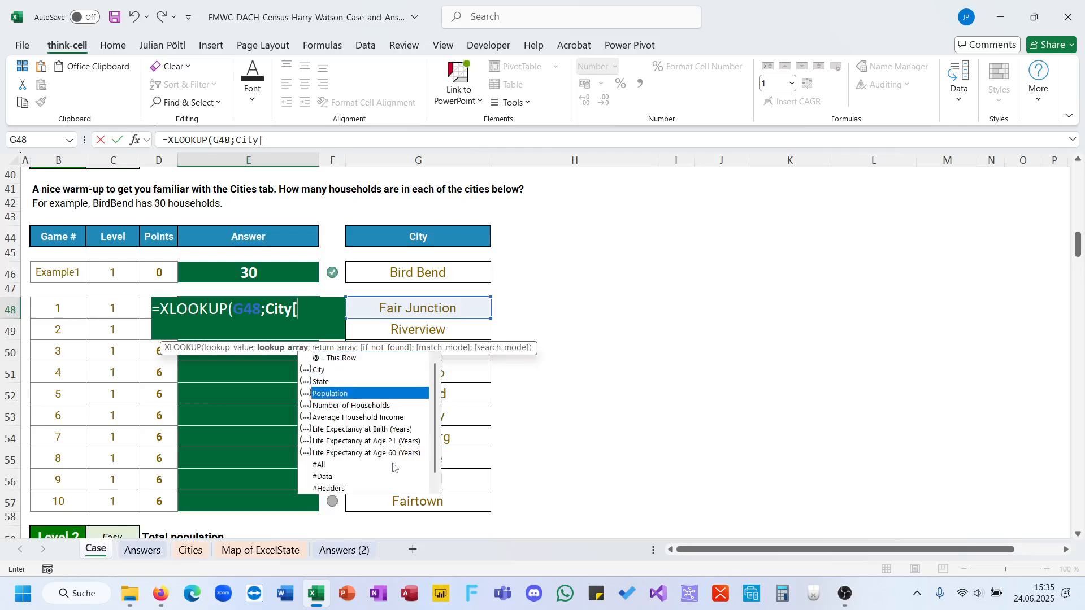
key("Down")
key("Down")
key("Down")
key("Down")
key("Up")
key("Up")
key("Up")
key("Up")
key("Up")
key("Up")
key("Up")
key("Up")
key("Up")
key("Up")
key("Up")
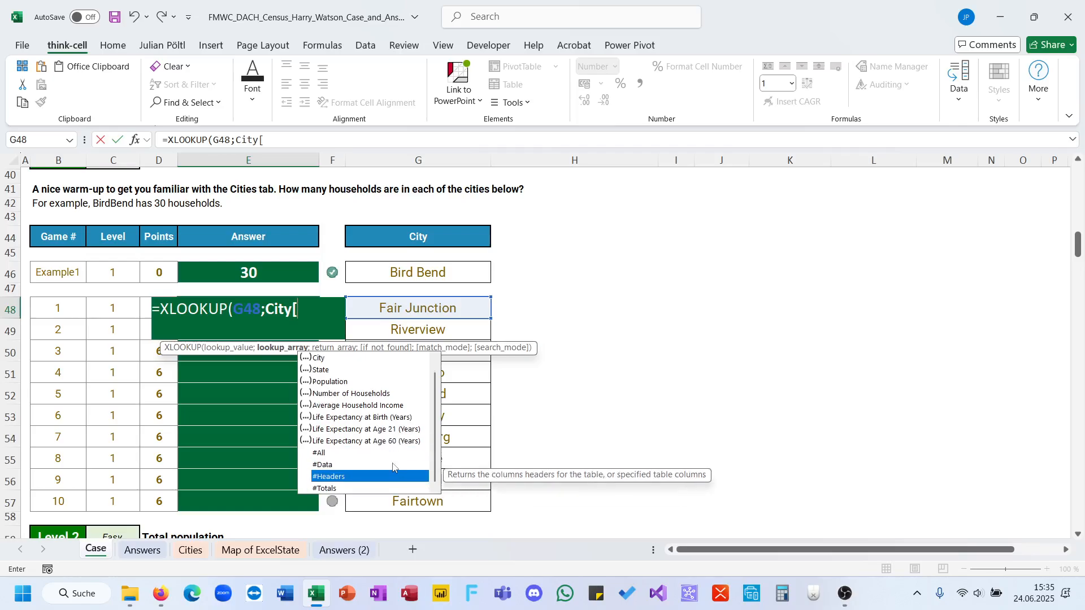
key("Tab")
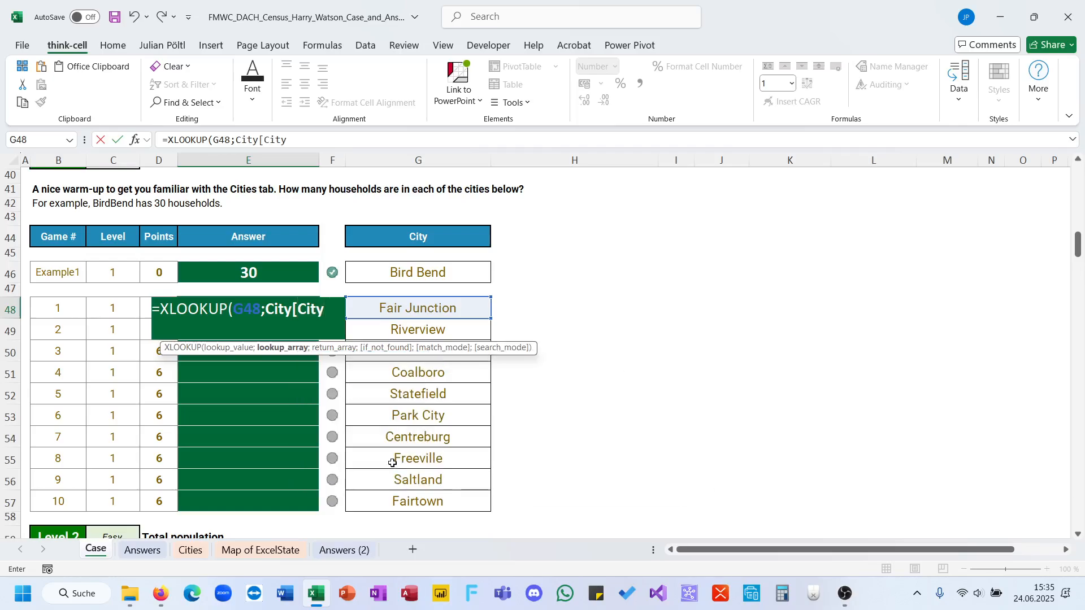
Complete the E48 formula with the return array so it reads =XLOOKUP(G48;City[City];City[Number of Households]).
type(";City")
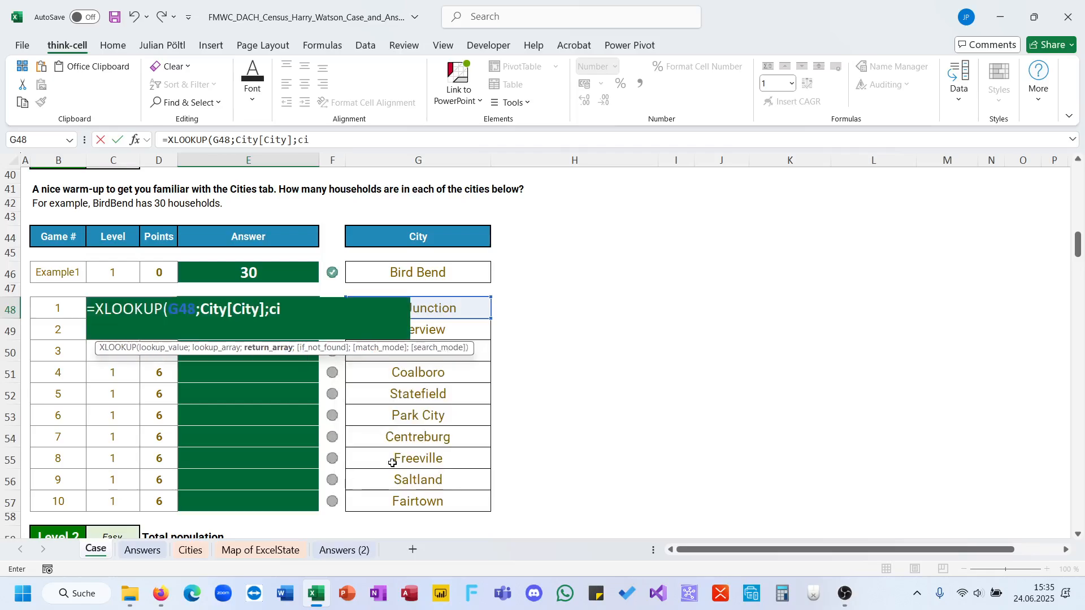
type("[")
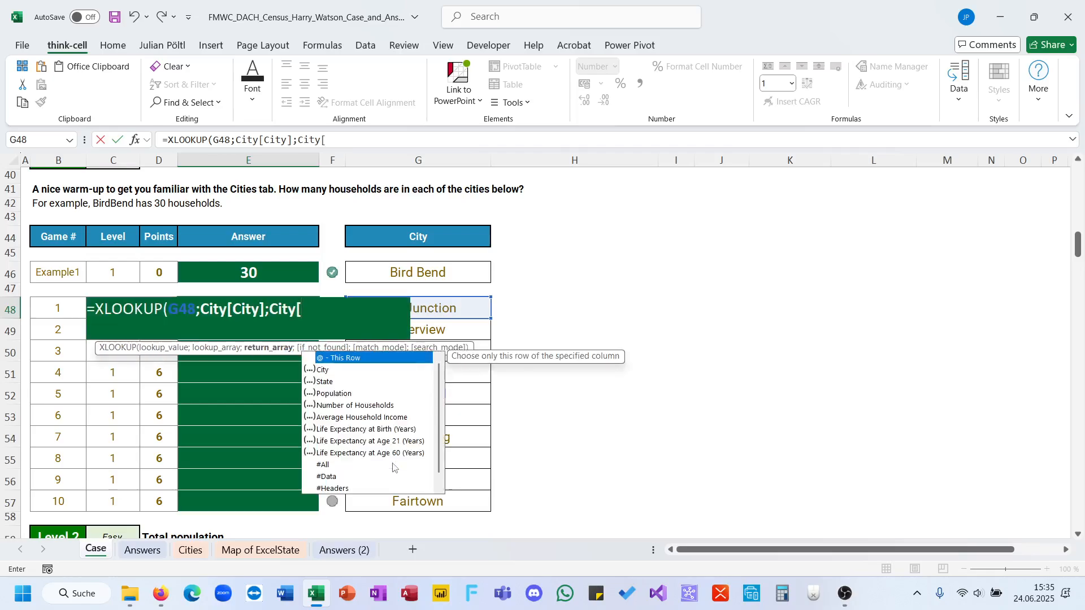
key("Down")
key("Down")
key("Down")
key("Down")
key("Tab")
type("])")
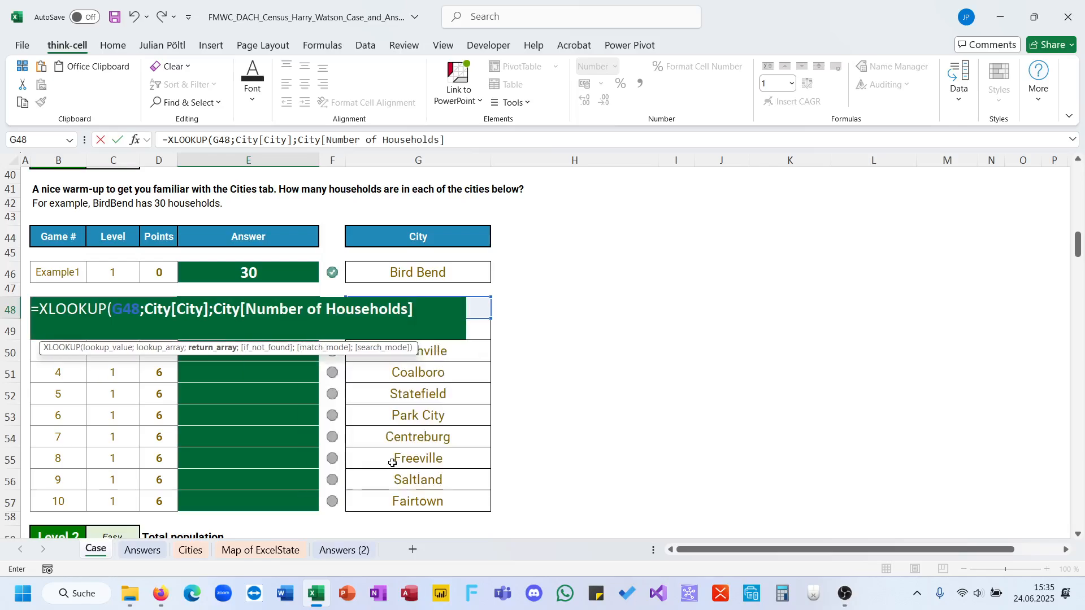
key("Return")
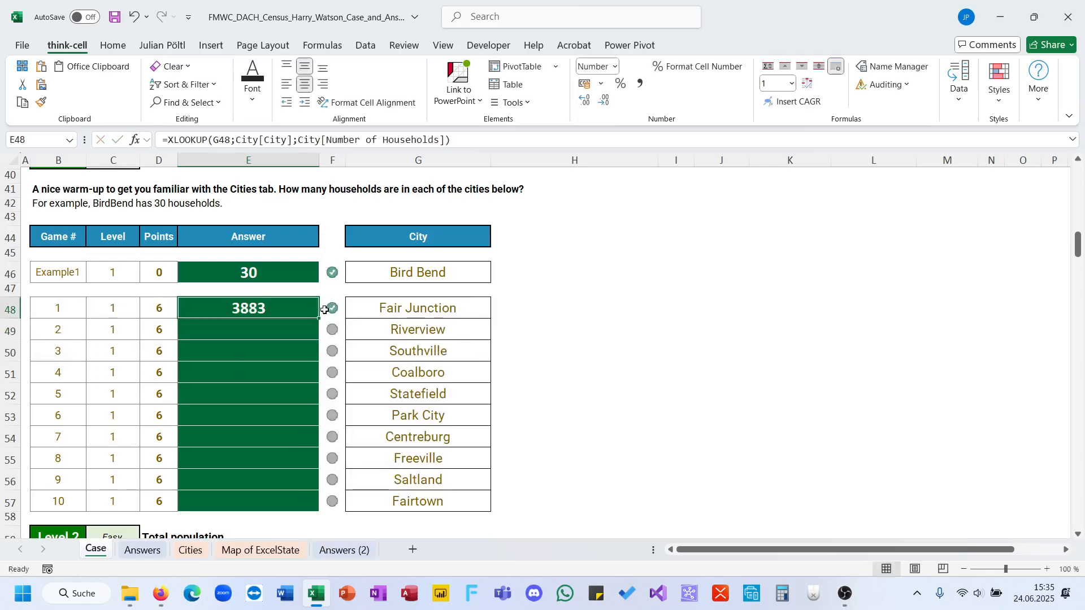
Fill the household lookup formula from E48 down to E57 for all ten Level 1 cities.
left_click(320, 317)
left_click(317, 315)
double_click(319, 318)
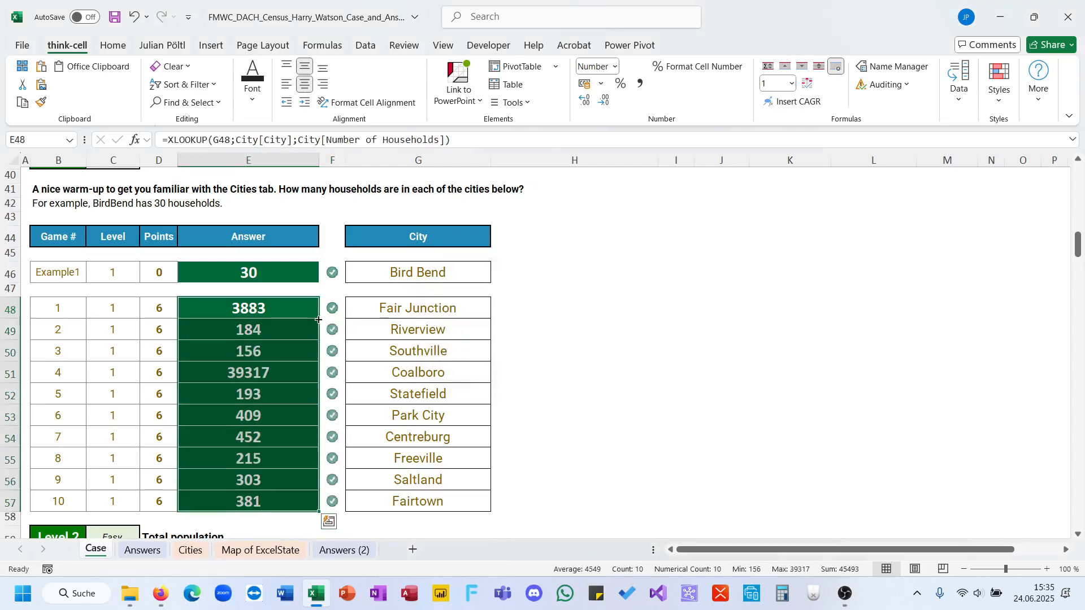
Start a SUMIFS formula in the first Level 2 answer cell, E68, for the total population by state.
scroll(470, 363, "down", 6)
scroll(470, 363, "up", 1)
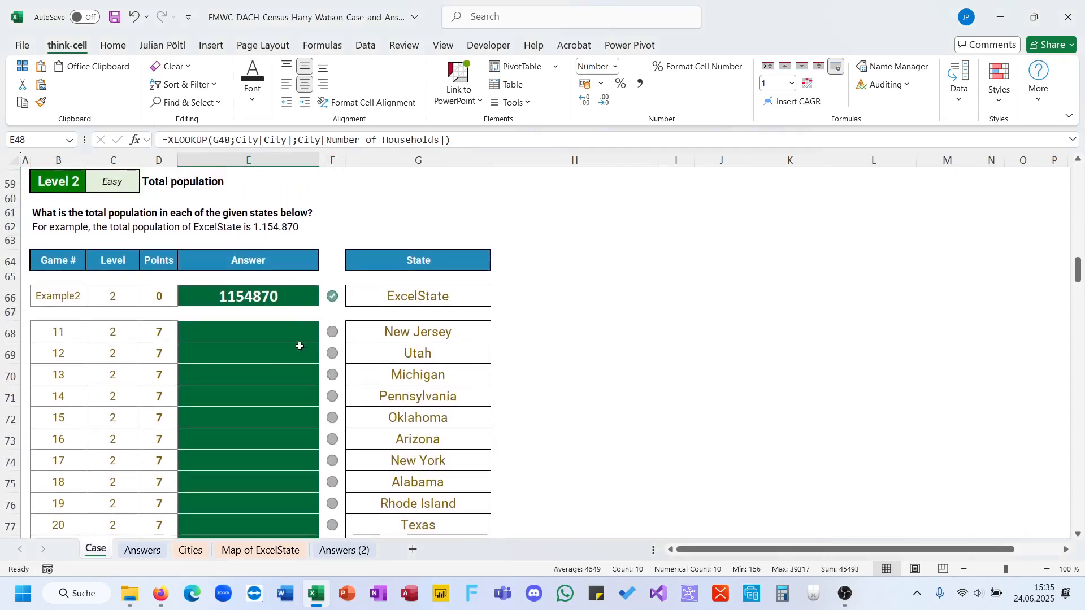
left_click(282, 341)
type("=")
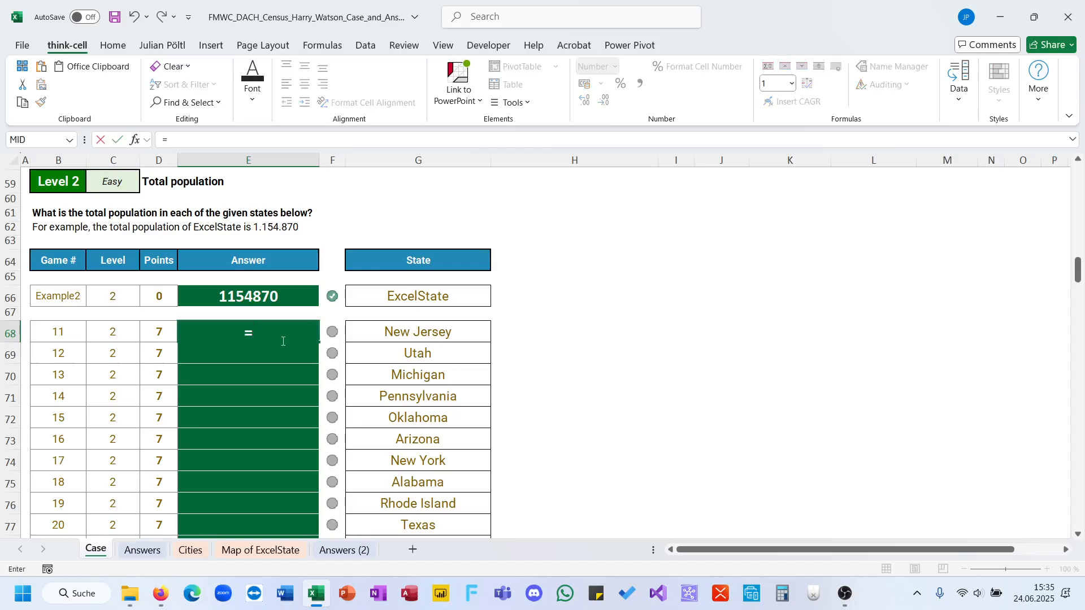
type("sum")
key("Down")
key("Down")
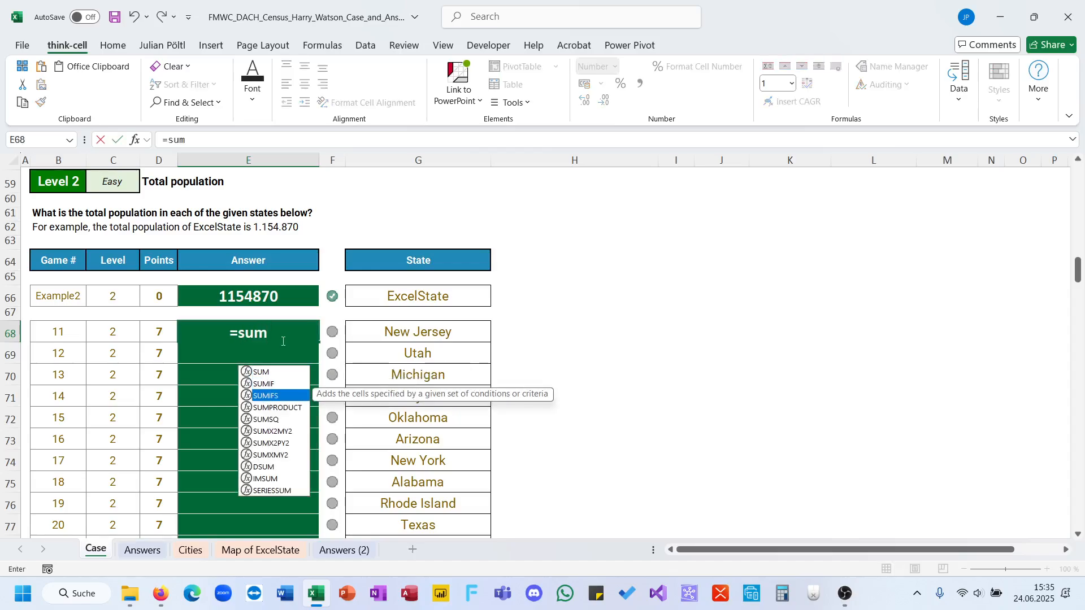
key("Tab")
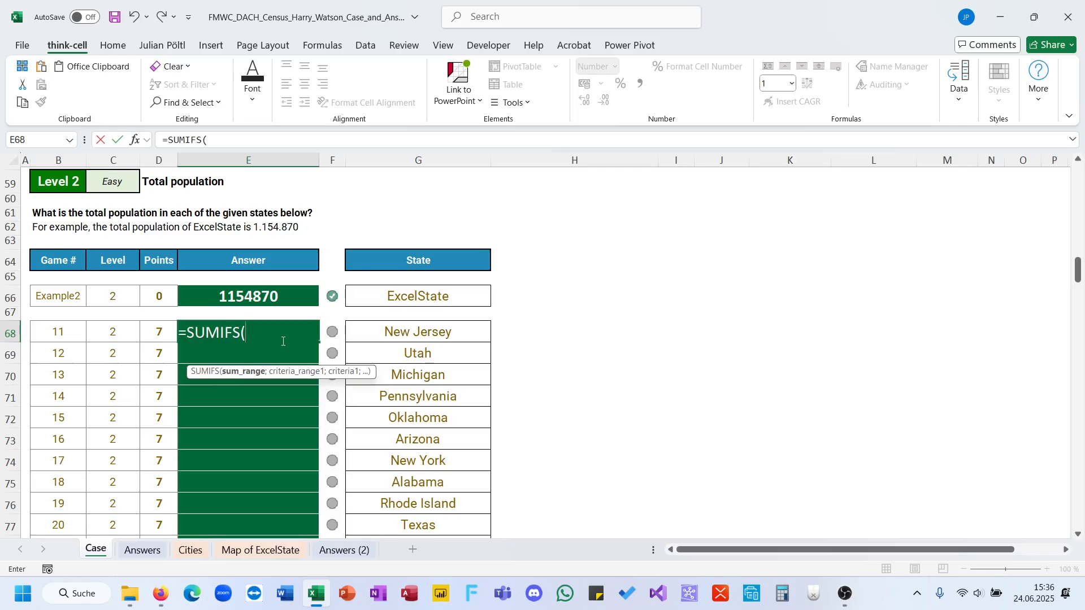
Give the SUMIFS in E68 the Population column of the City table as its sum range.
type("ci")
key("Tab")
type("[")
key("Down")
key("Down")
key("Tab")
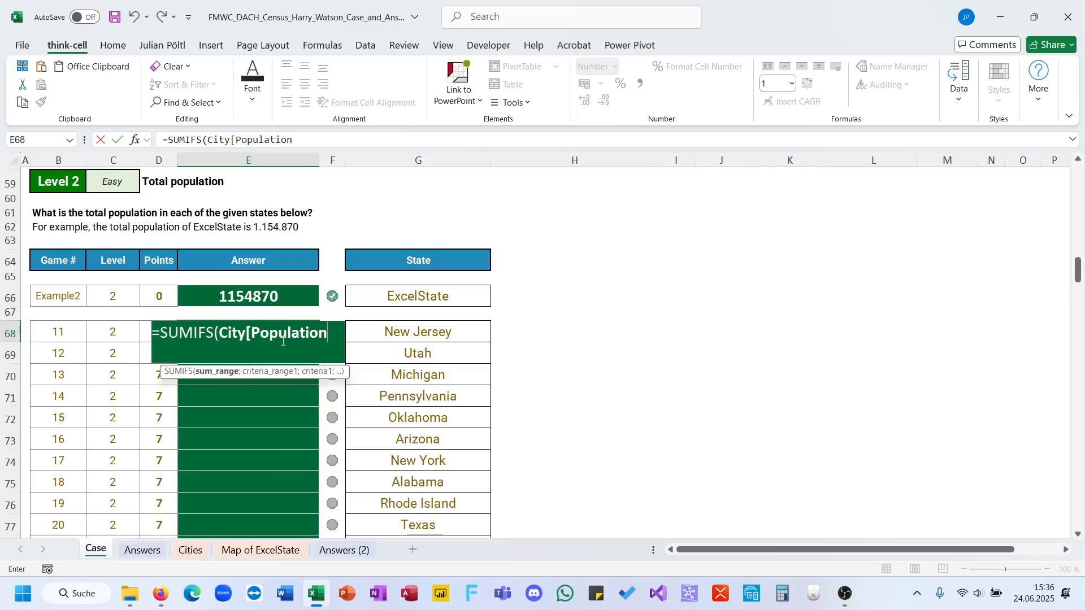
Set the State column of the City table as the criteria range of the SUMIFS in E68.
type(";ci")
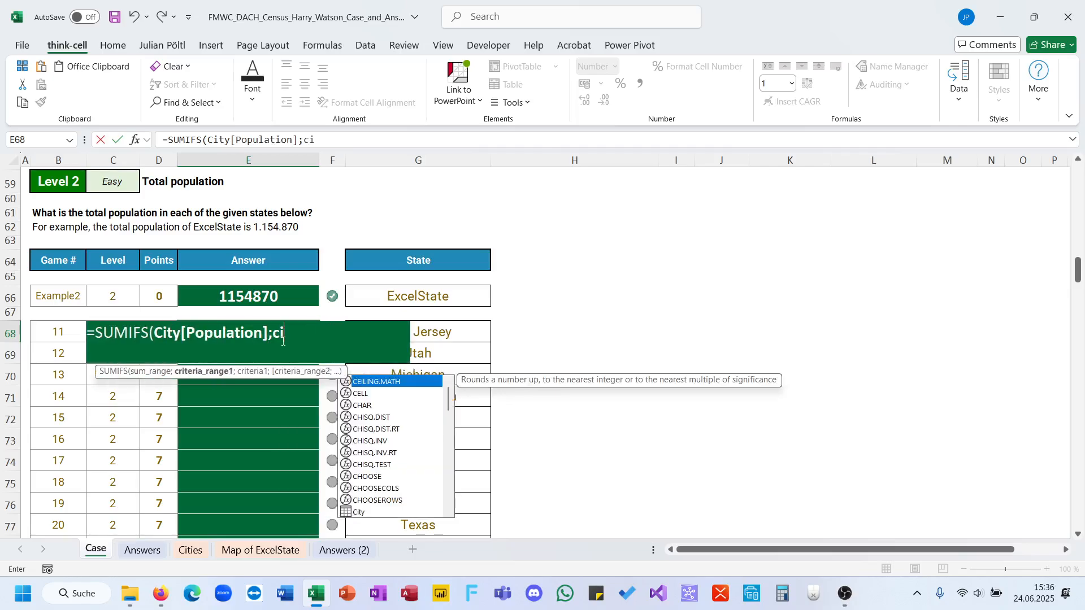
key("Tab")
type("[")
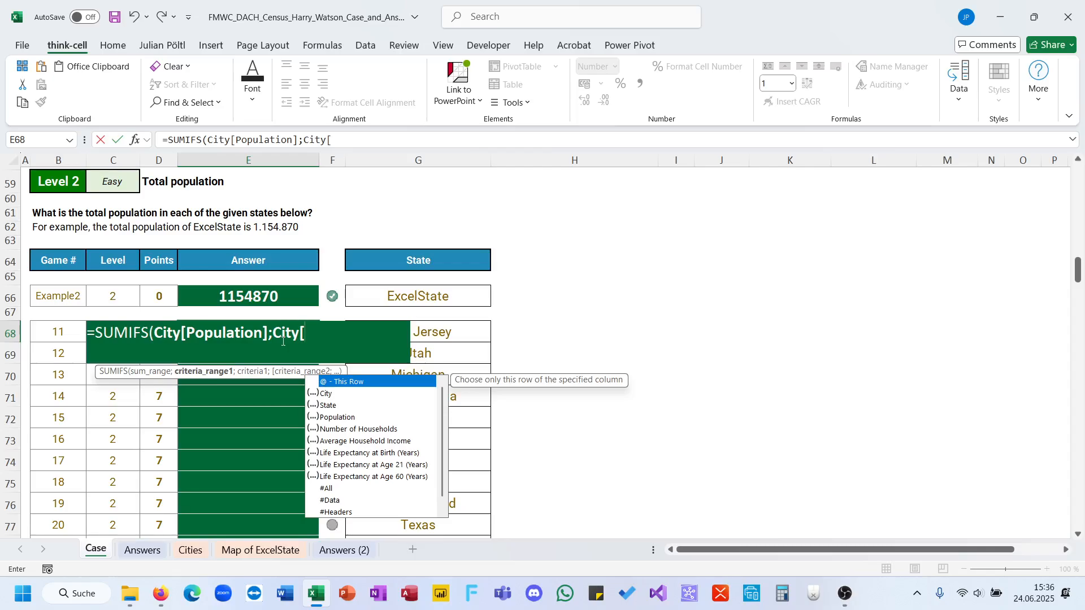
key("Down")
key("Down")
key("Down")
key("Down")
key("Up")
key("Up")
key("Tab")
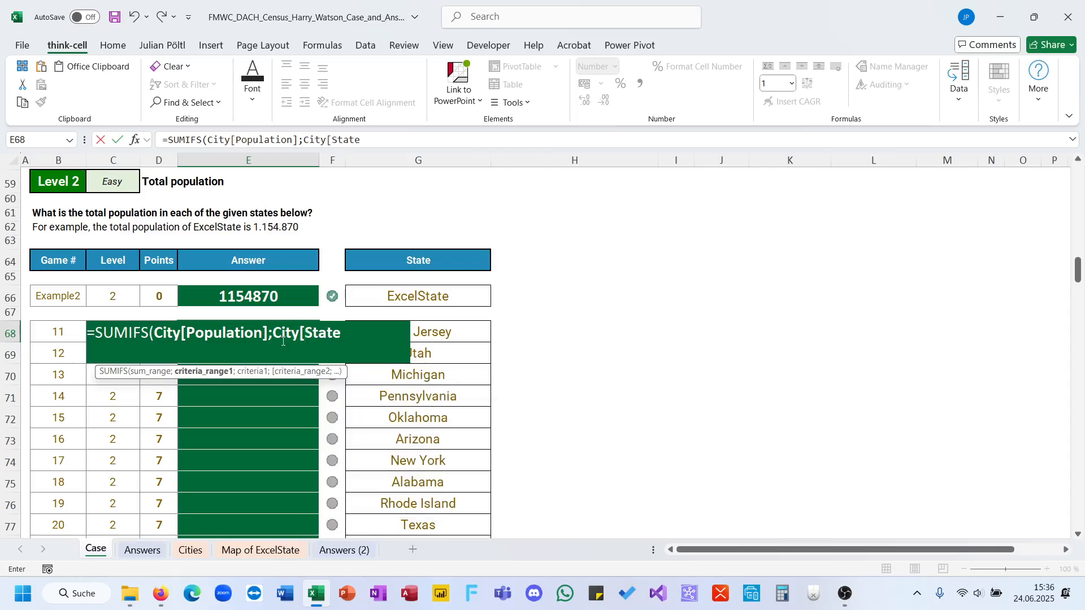
type("];")
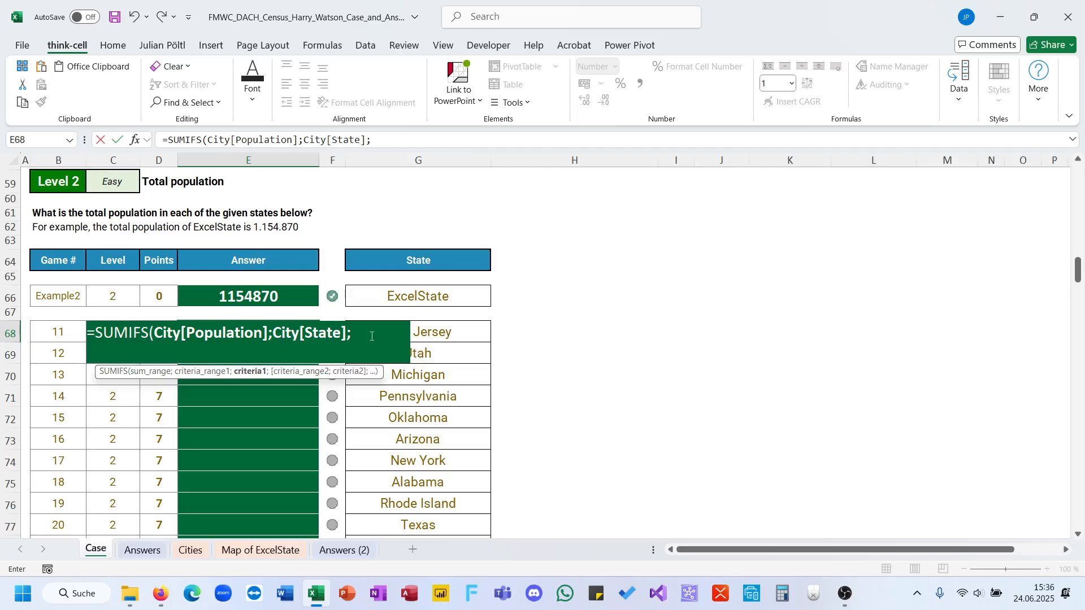
Complete the E68 formula as =SUMIFS(City[Population];City[State];G68) and fill it down the Level 2 answers.
left_click(427, 333)
key("ctrl+Return")
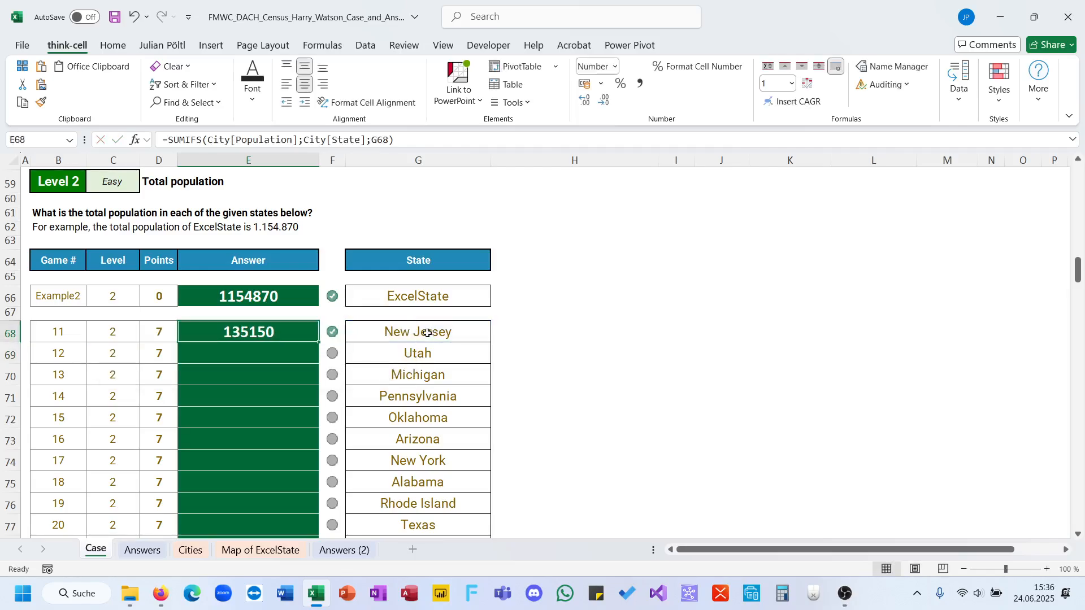
double_click(319, 342)
left_click(291, 334)
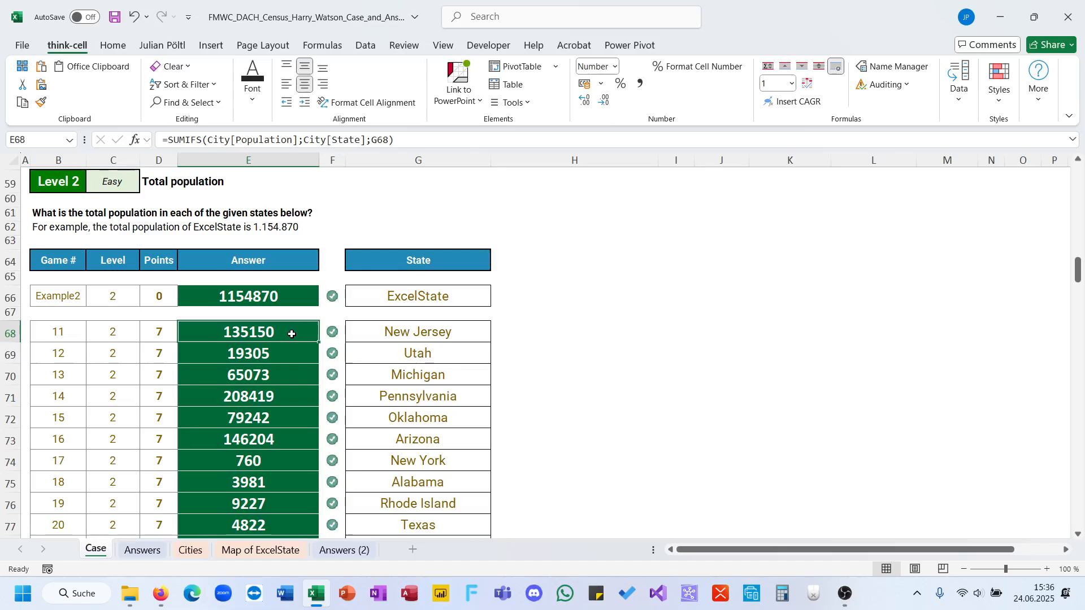
Replace the formula in E68 with the beginning of an alternative one, =SUM(FILTER(, and keep it open for editing.
type("=SUM(FILTER(")
key("Return")
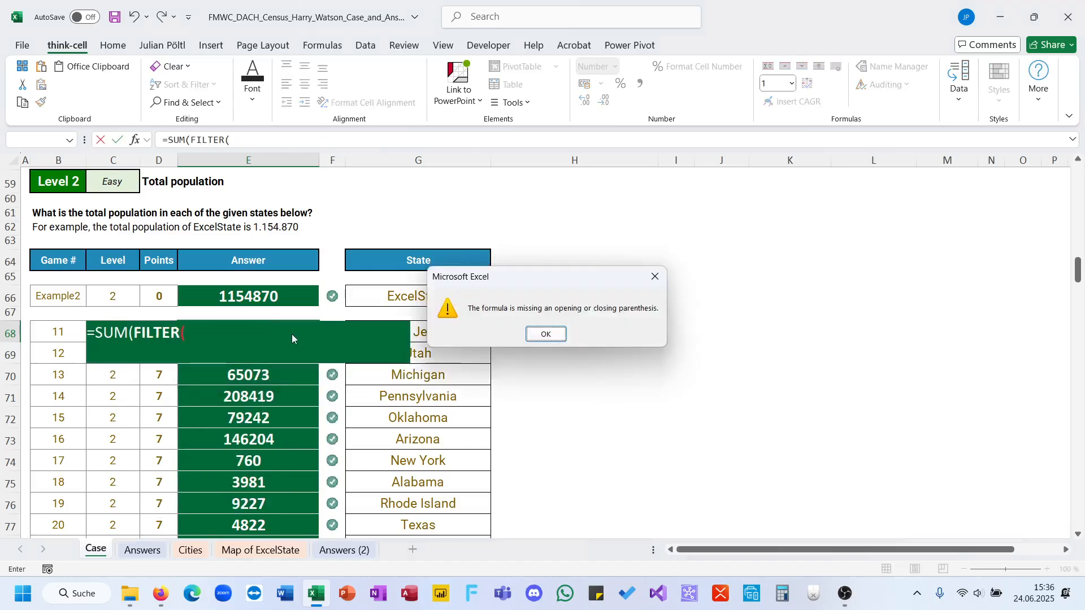
key("Return")
left_click(301, 137)
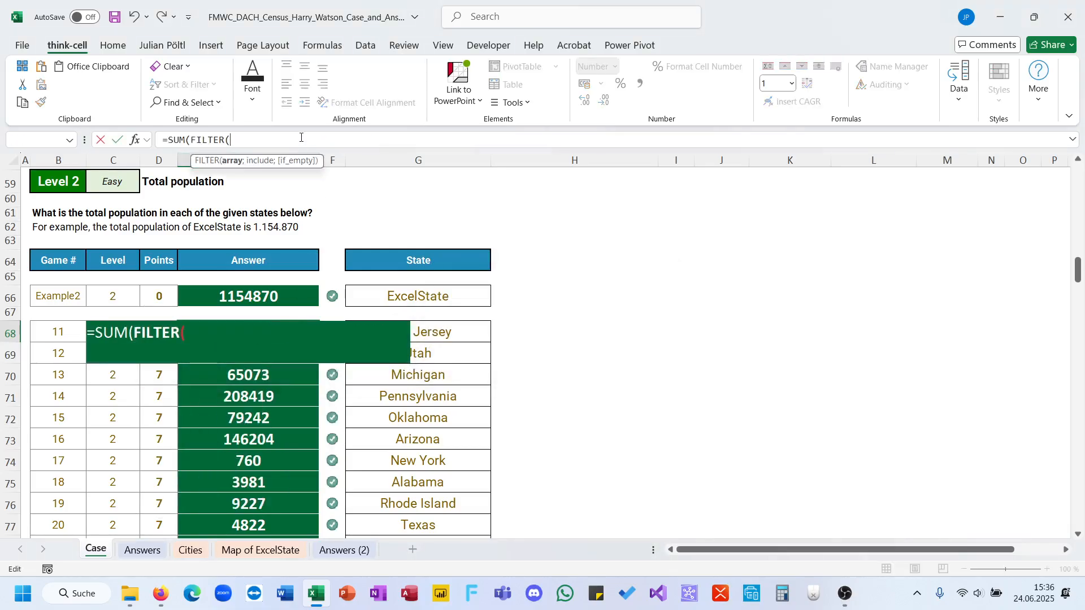
Give the FILTER in E68 the Population column of the City table as its array.
type("City8[")
key("Down")
key("Down")
key("Down")
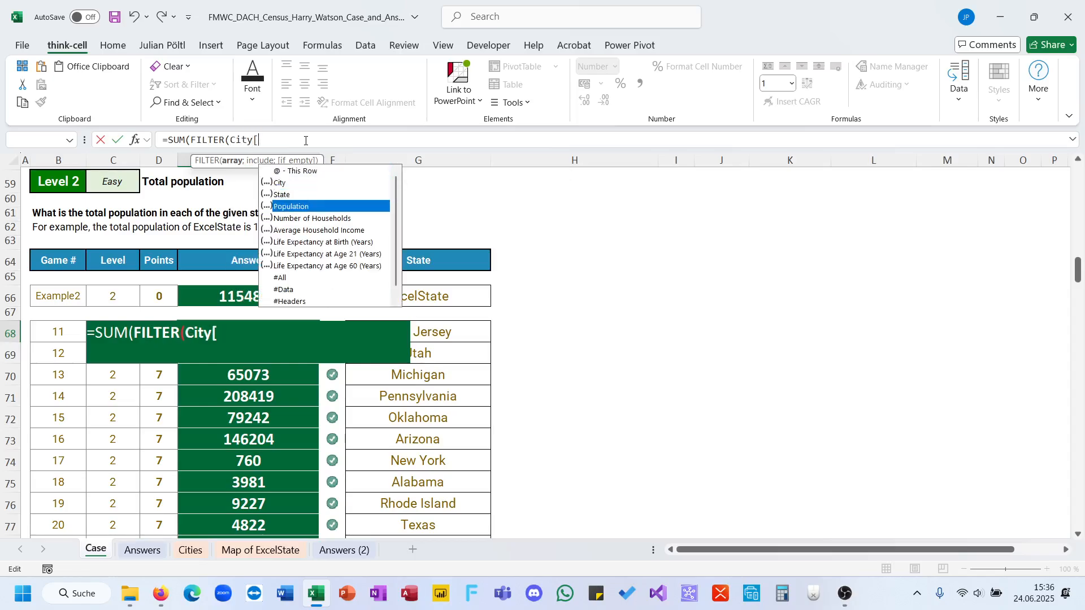
key("Tab")
Begin the include argument of the FILTER in E68 with City[State].
type("];ci")
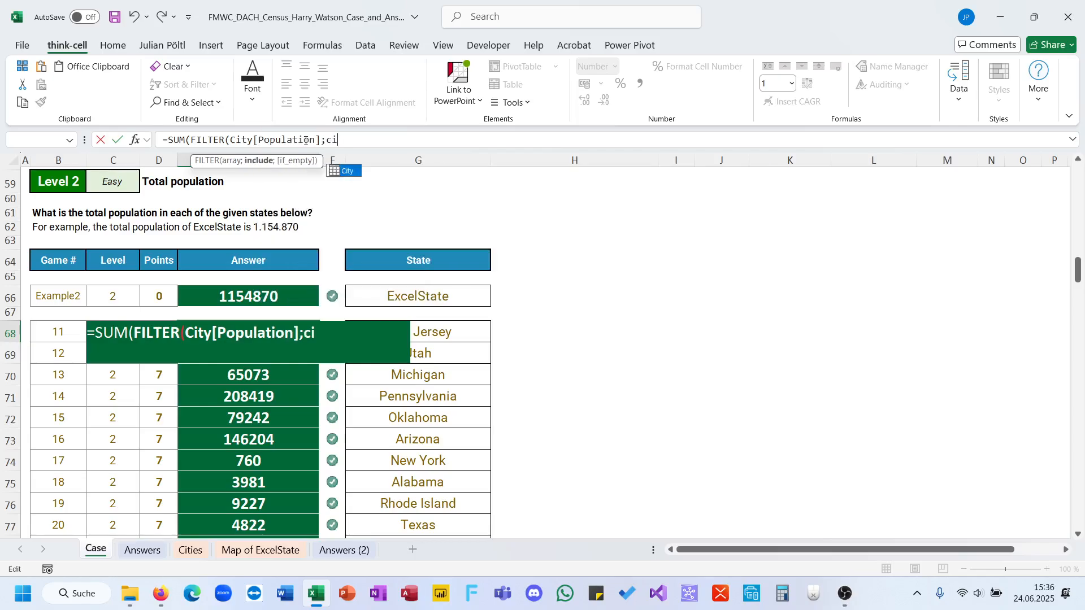
key("Tab")
type("[")
key("Down")
key("Down")
key("Tab")
type("]")
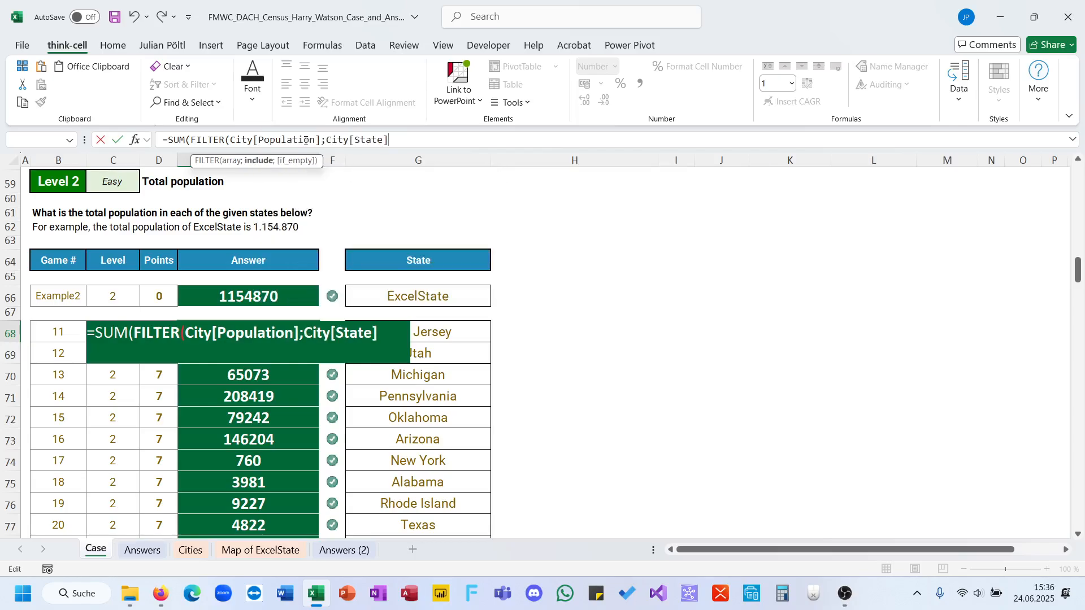
type("=")
Complete the E68 formula as =SUM(FILTER(City[Population];City[State]=G68)) and fill it down the Level 2 answers.
left_click(444, 327)
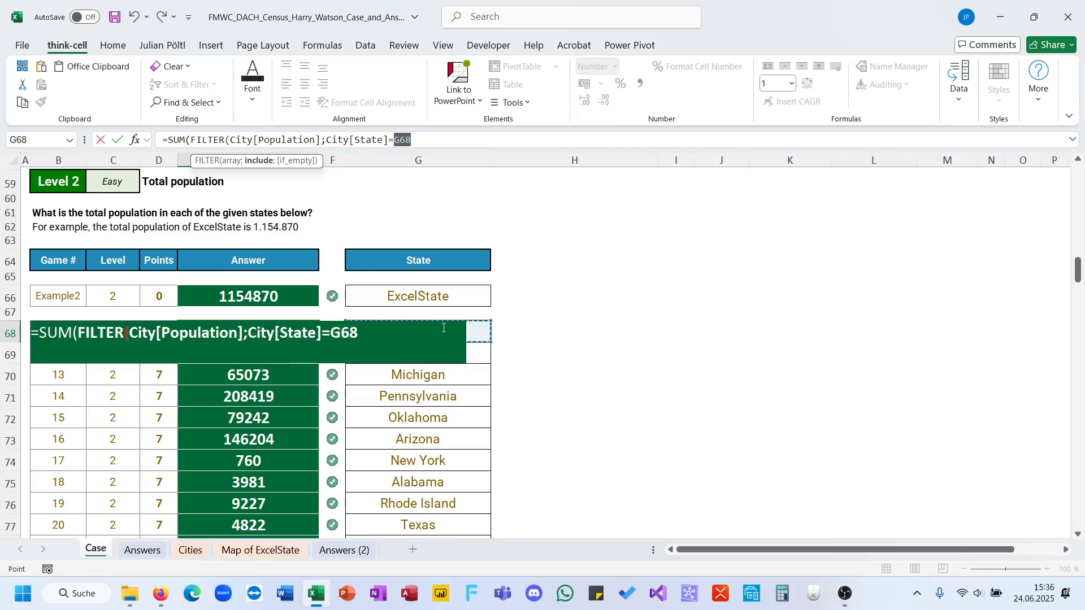
type("))")
key("ctrl+Return")
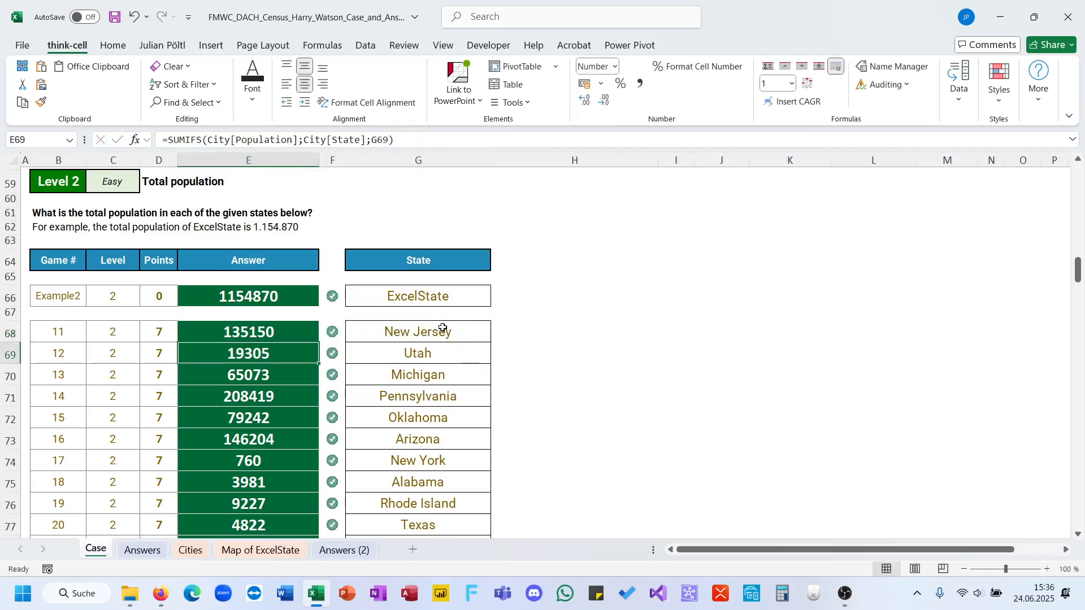
double_click(319, 342)
Start an XLOOKUP formula in the first Level 3 answer cell, E99, with G99 as lookup value.
scroll(249, 382, "down", 1)
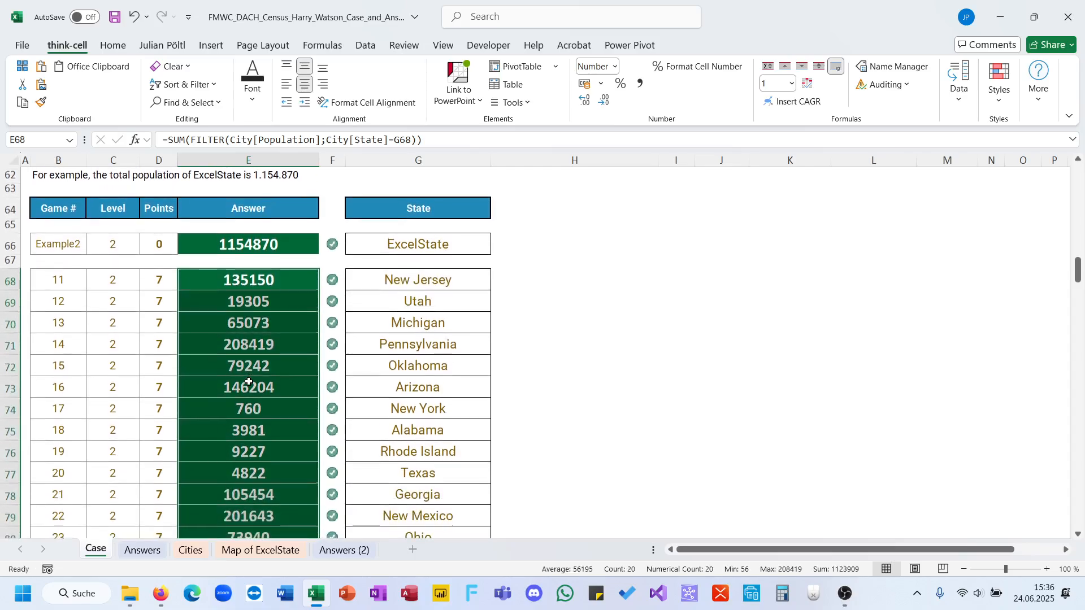
scroll(249, 382, "down", 9)
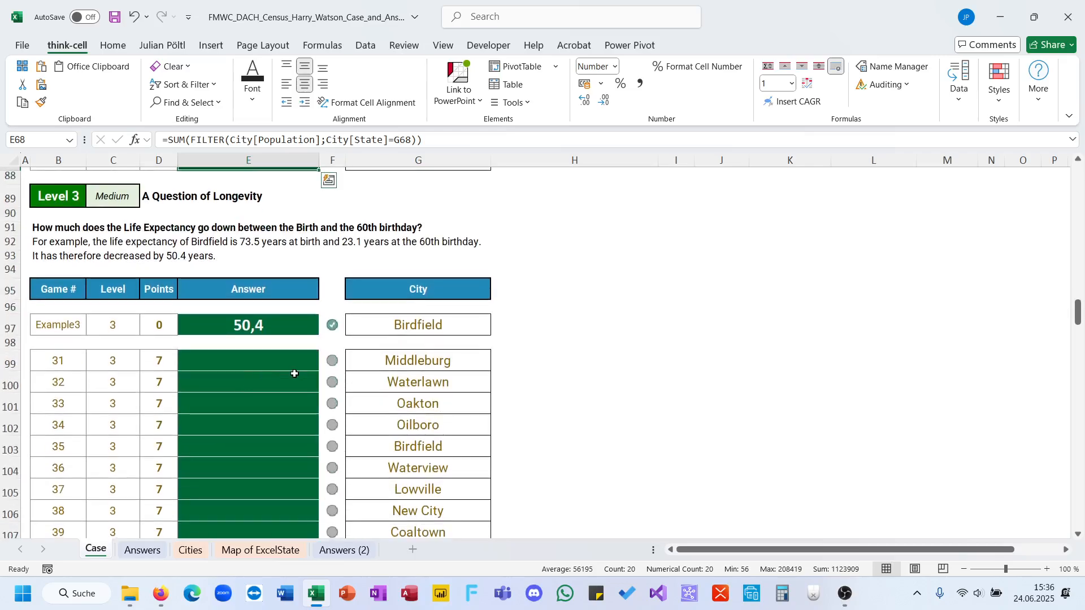
left_click(264, 365)
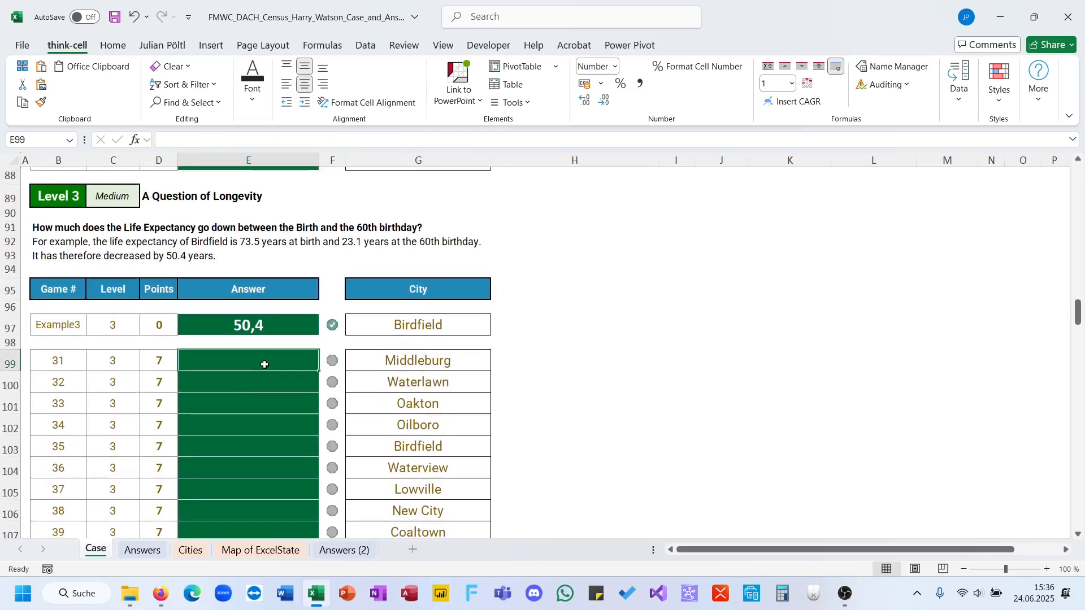
type("=")
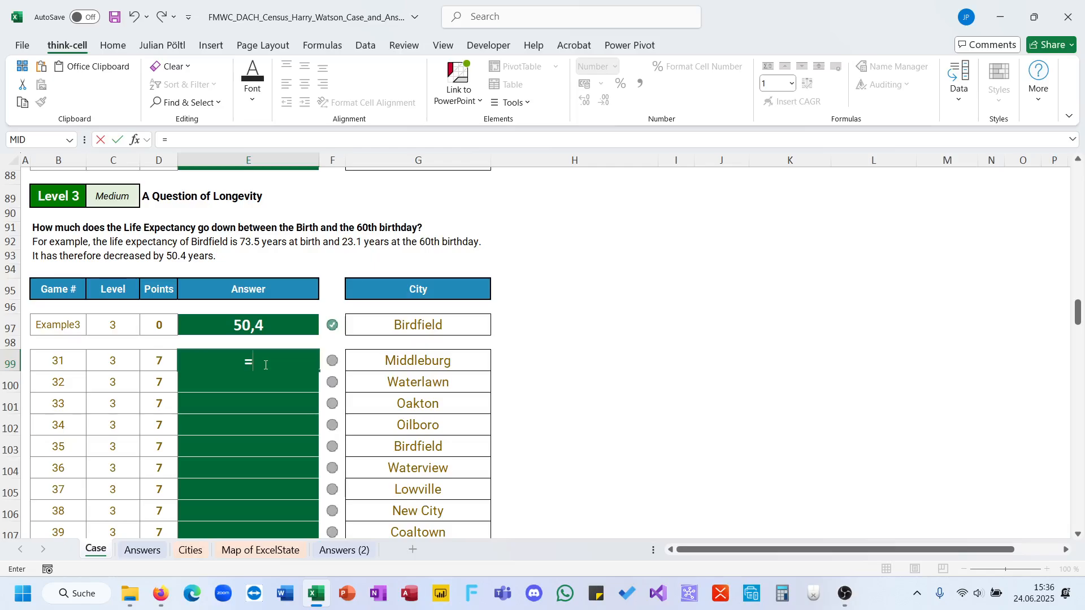
type("xl")
key("Tab")
left_click(374, 359)
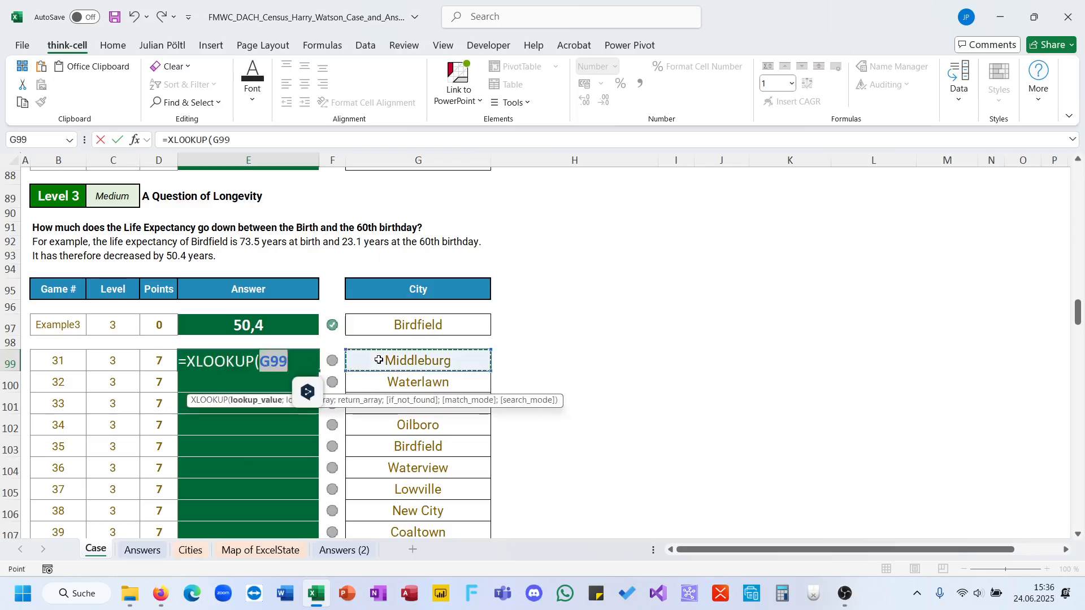
Give the XLOOKUP in E99 the City column of the City table as its lookup array.
type(";ci")
key("Tab")
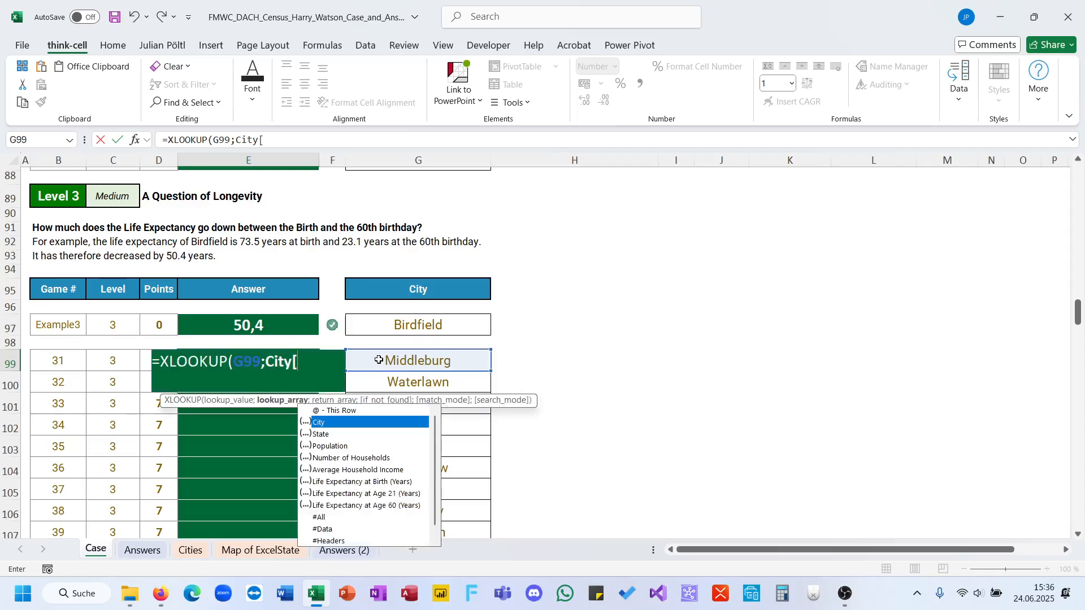
key("Tab")
type(";ci")
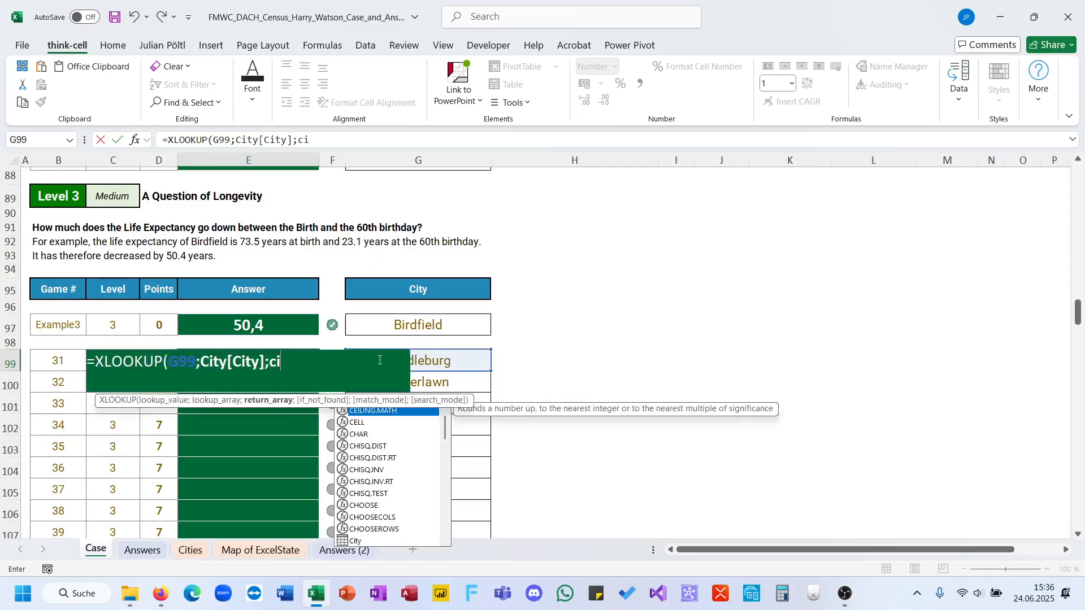
Set City[Life Expectancy at Birth (Years)] as the return array and close the first XLOOKUP in E99.
key("Tab")
key("Down")
key("Down")
key("Down")
key("Down")
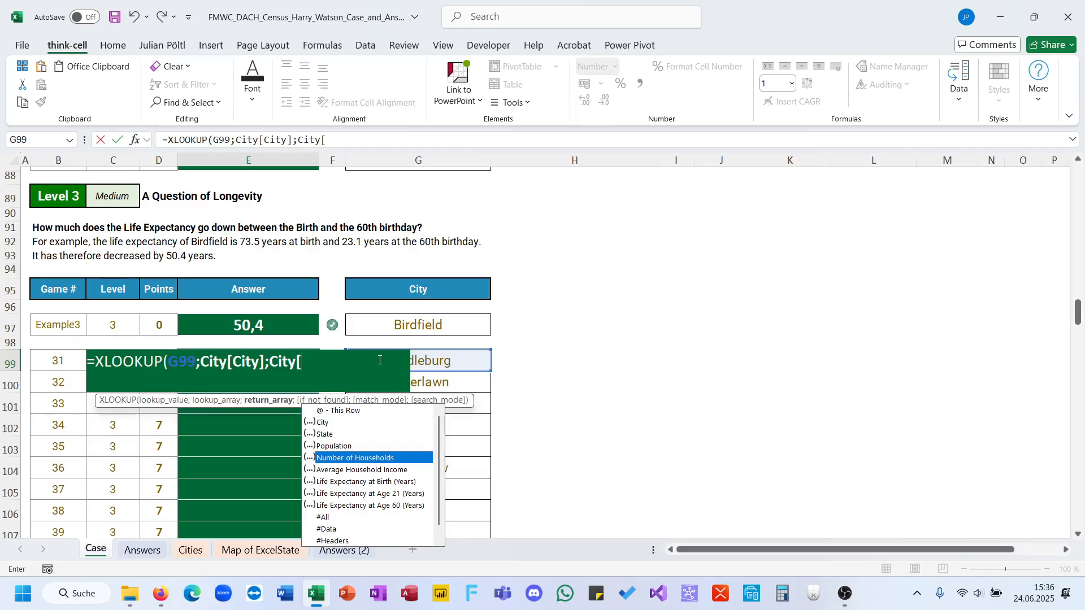
key("Down")
key("Down")
key("Tab")
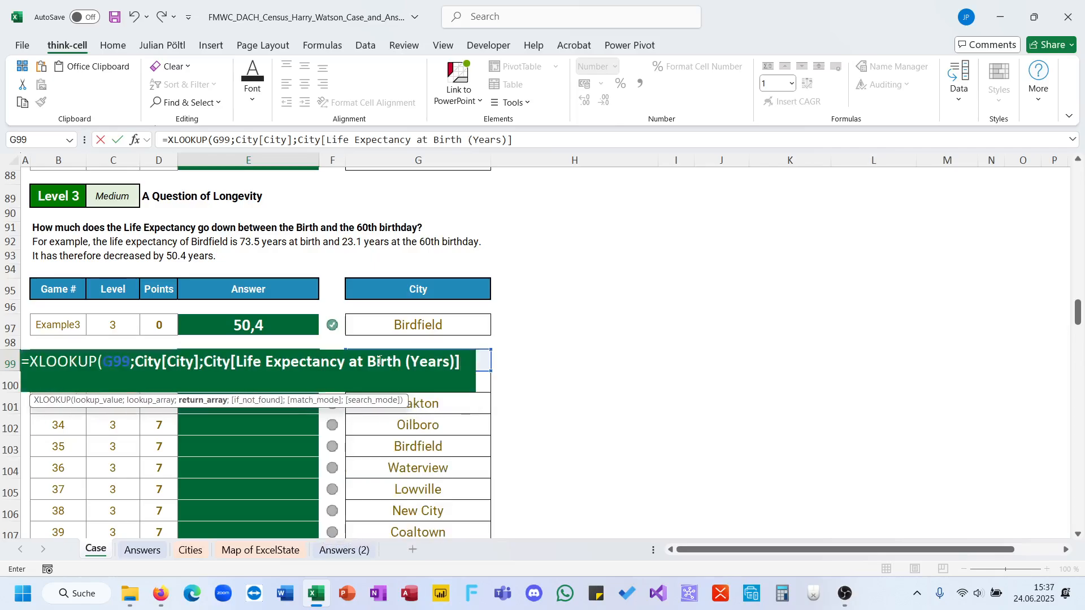
type(")")
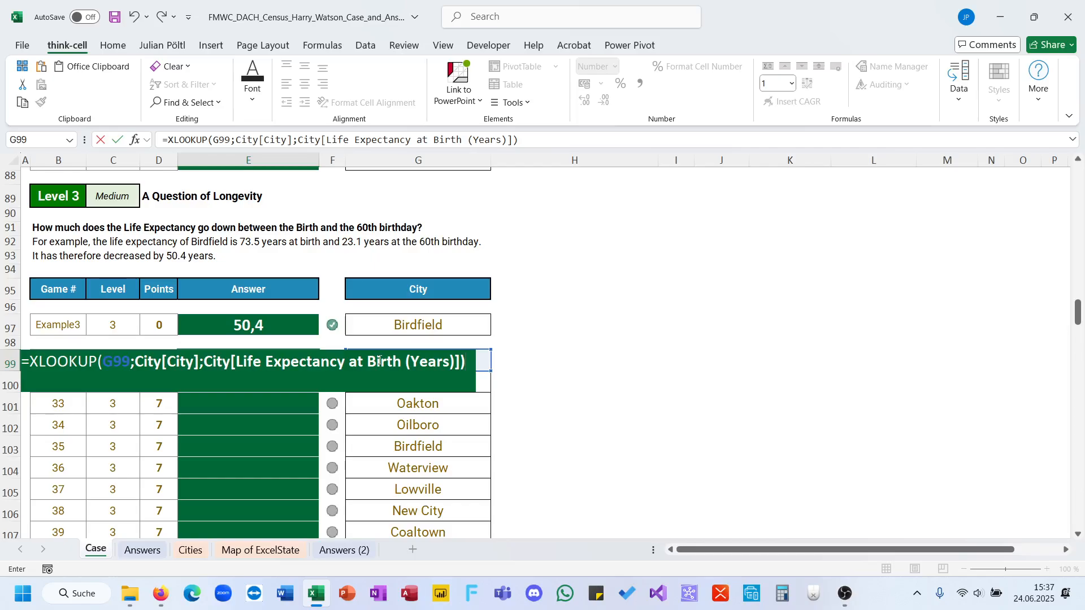
type("-xl")
Subtract a second XLOOKUP in the E99 formula, again using G99 as its lookup value.
key("Tab")
type("ci")
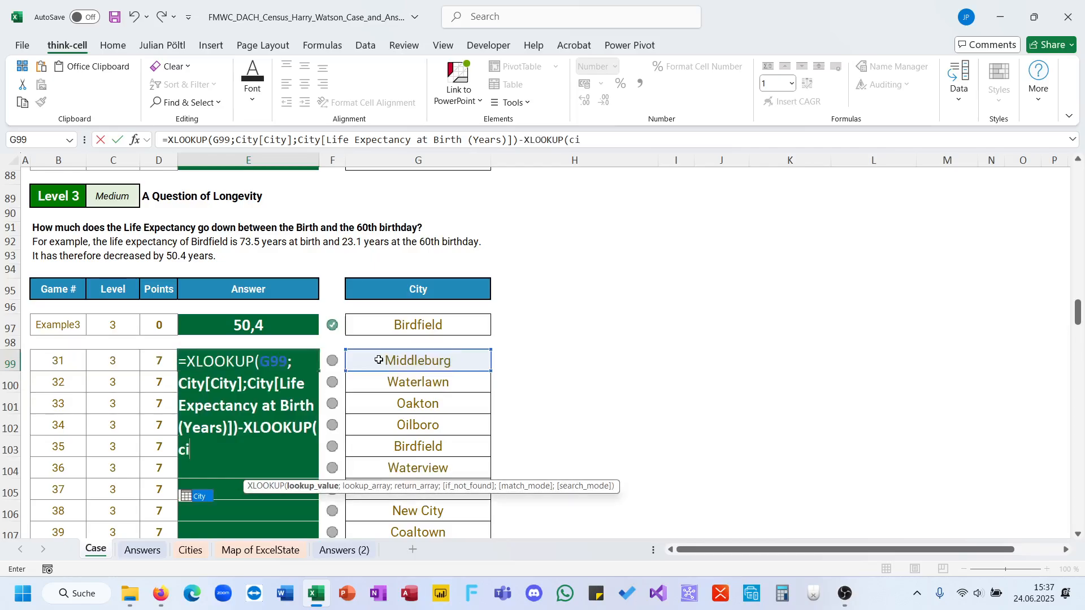
key("BackSpace")
key("BackSpace")
left_click(411, 361)
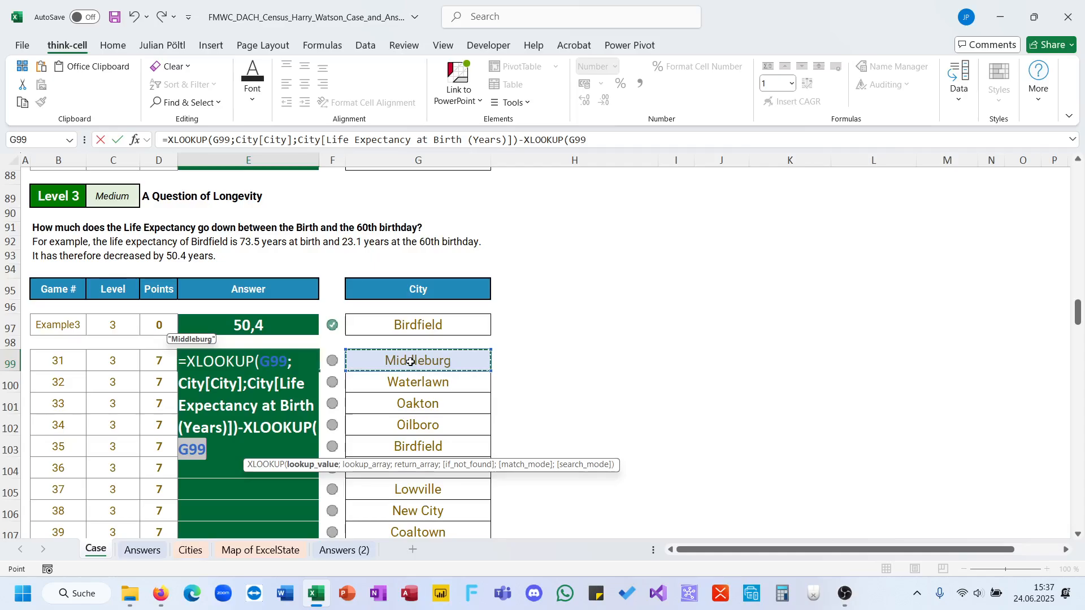
type(",")
type(",ci")
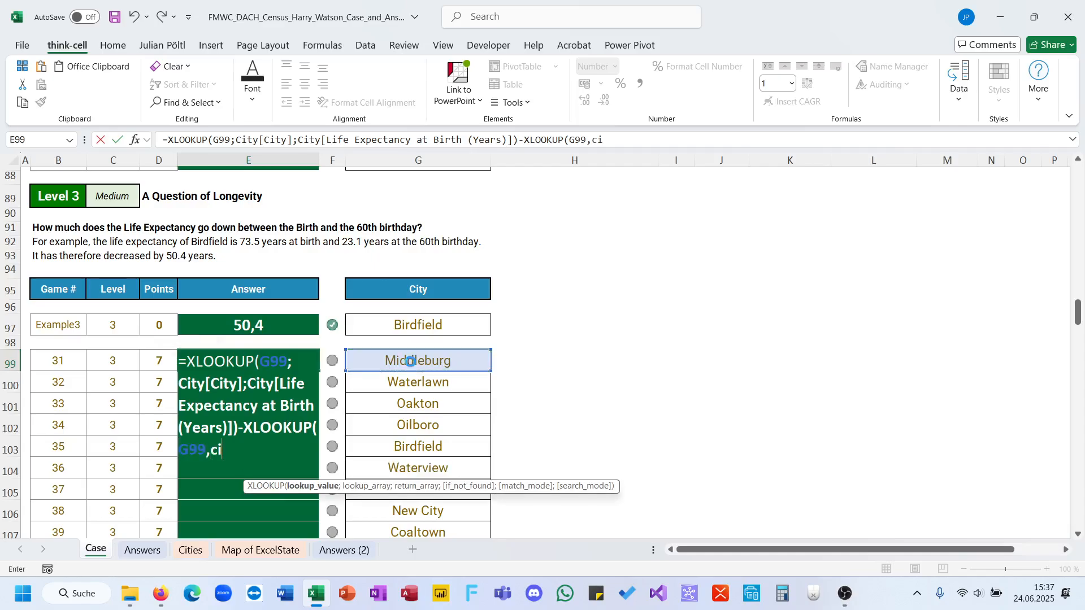
key("Return")
key("Return")
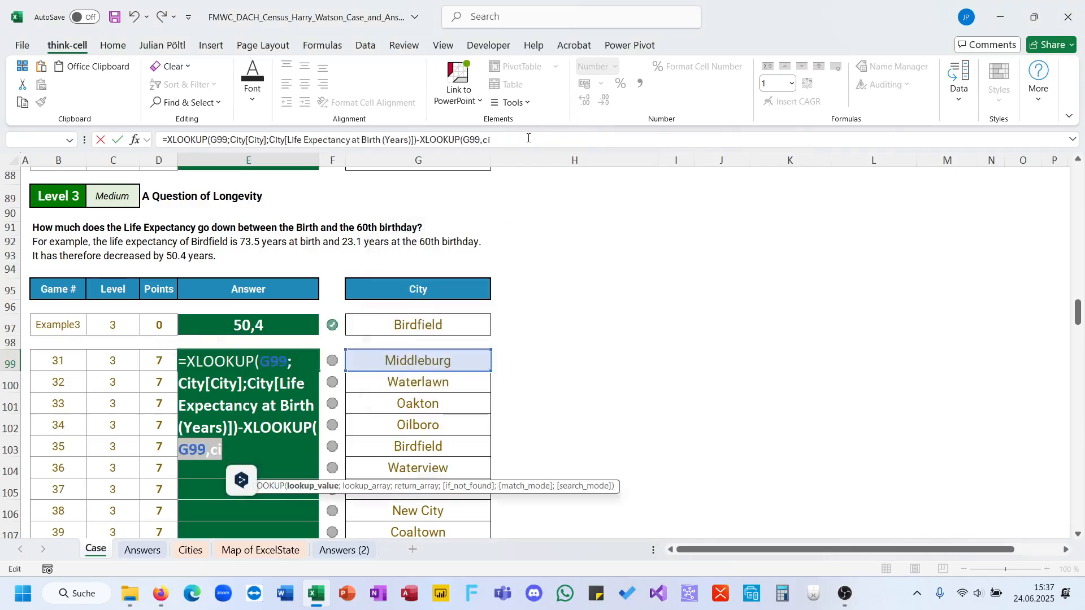
key("BackSpace")
key("BackSpace")
key("BackSpace")
Give the second XLOOKUP in E99 City[City] as its lookup array, separated by a semicolon.
type(";ci")
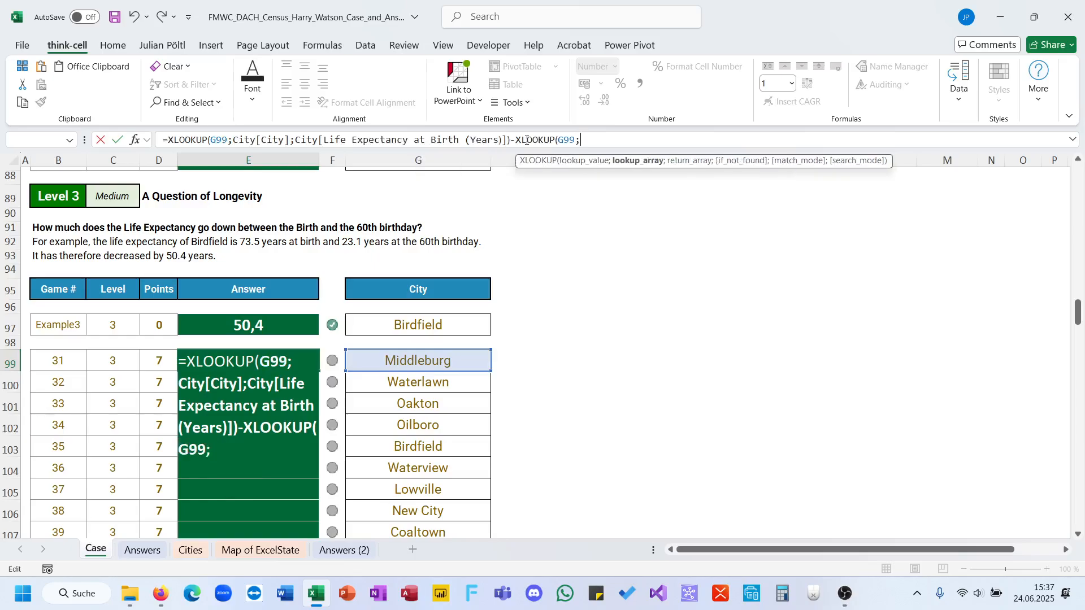
key("Tab")
type("[")
key("Down")
key("Tab")
Set City[Life Expectancy at Age 21 (Years)] as the second XLOOKUP's return array in E99, close the formula and enter it.
type("];ci")
key("Tab")
type("[")
key("Down")
key("Down")
key("Down")
key("Down")
key("Down")
key("Down")
key("Down")
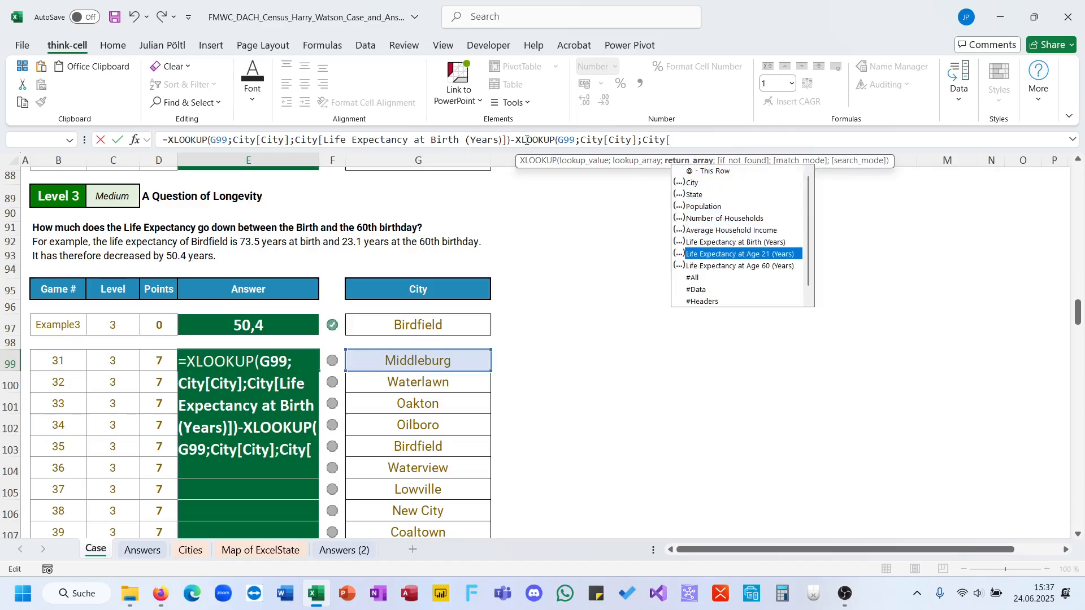
key("Tab")
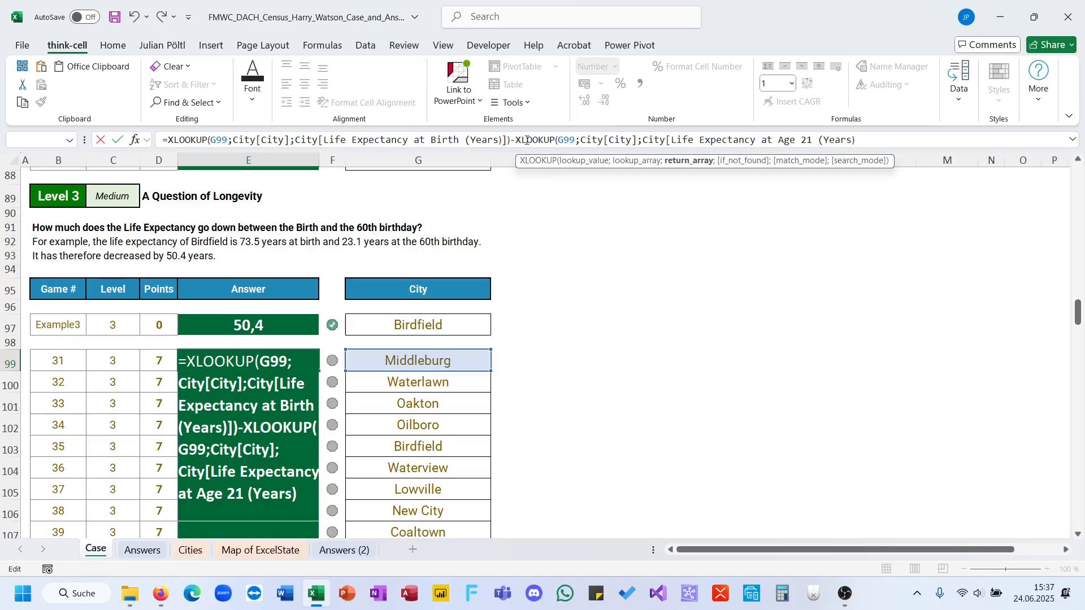
type("])")
key("ctrl+Return")
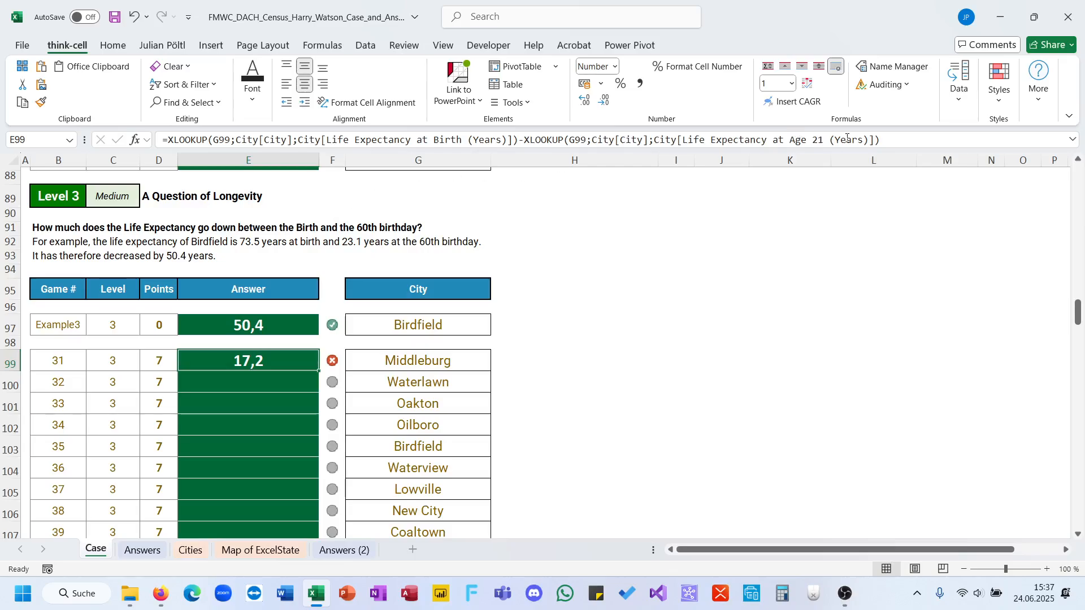
Change the second XLOOKUP's return column in E99 to Life Expectancy at Age 60 (Years) and fill the formula down to E118.
left_click_drag(867, 140, 808, 140)
key("BackSpace")
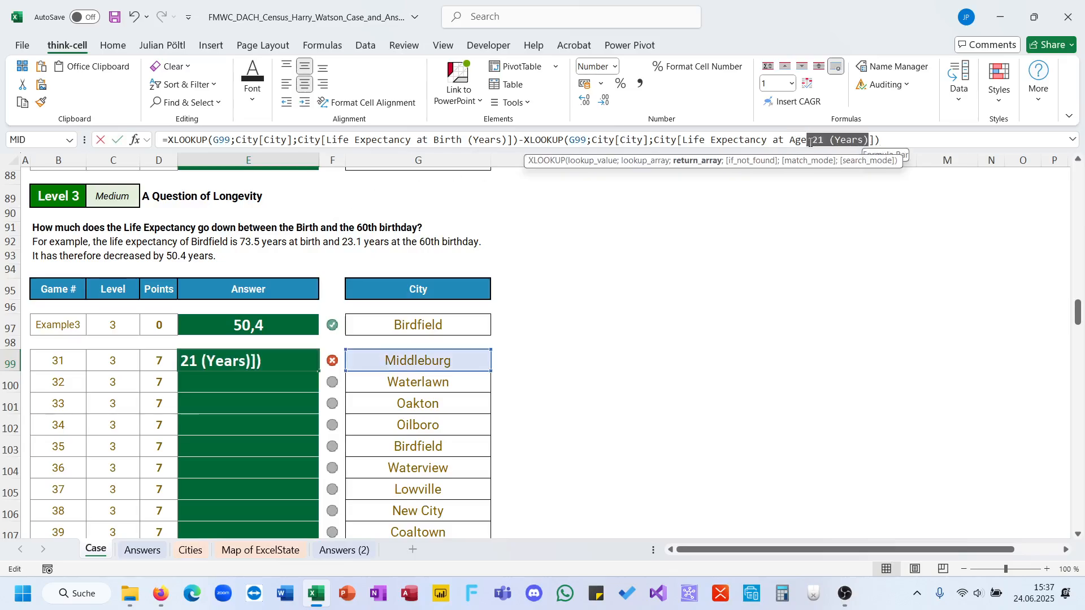
key("Down")
key("Tab")
key("ctrl+Return")
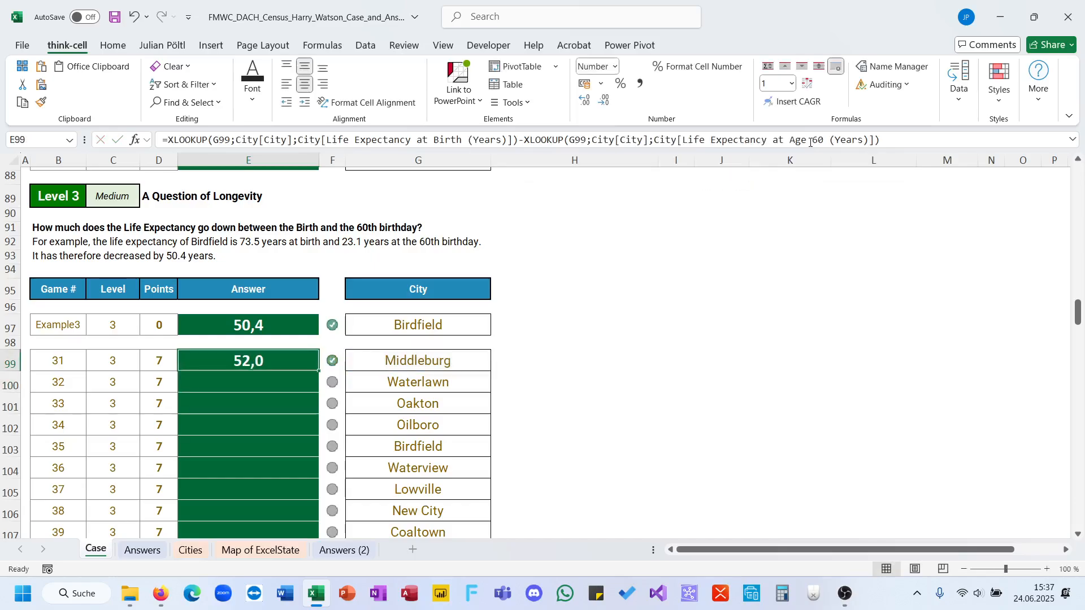
double_click(318, 371)
scroll(318, 372, "down", 10)
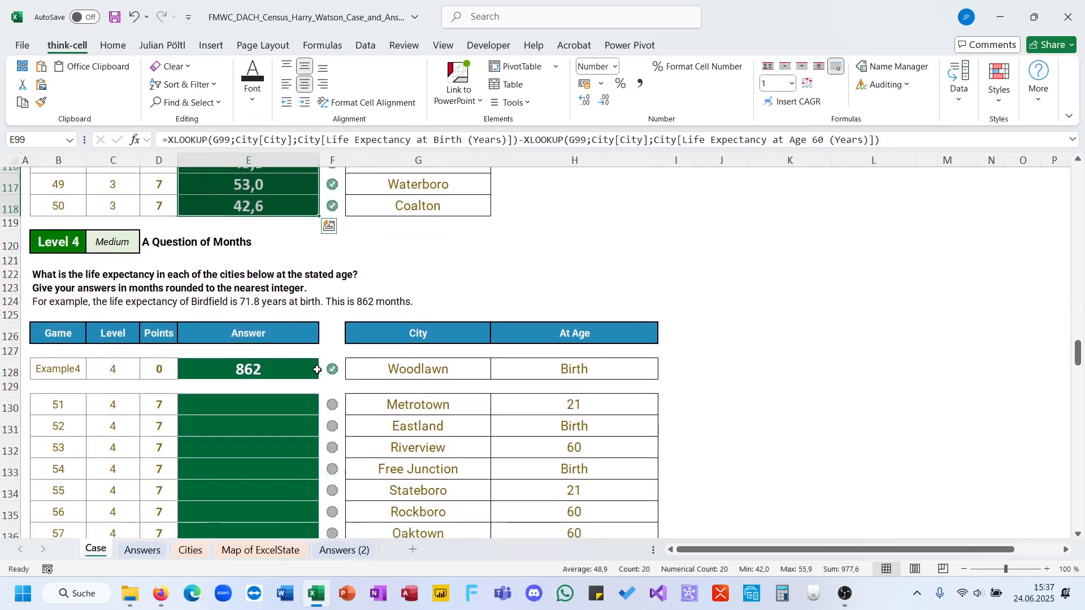
left_click(594, 233)
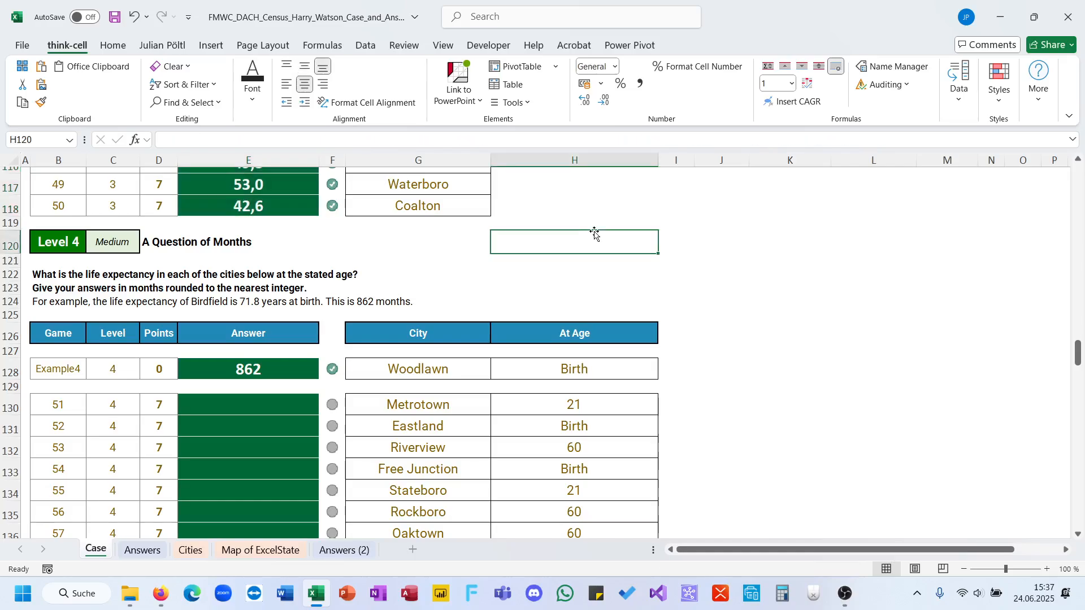
left_click(678, 366)
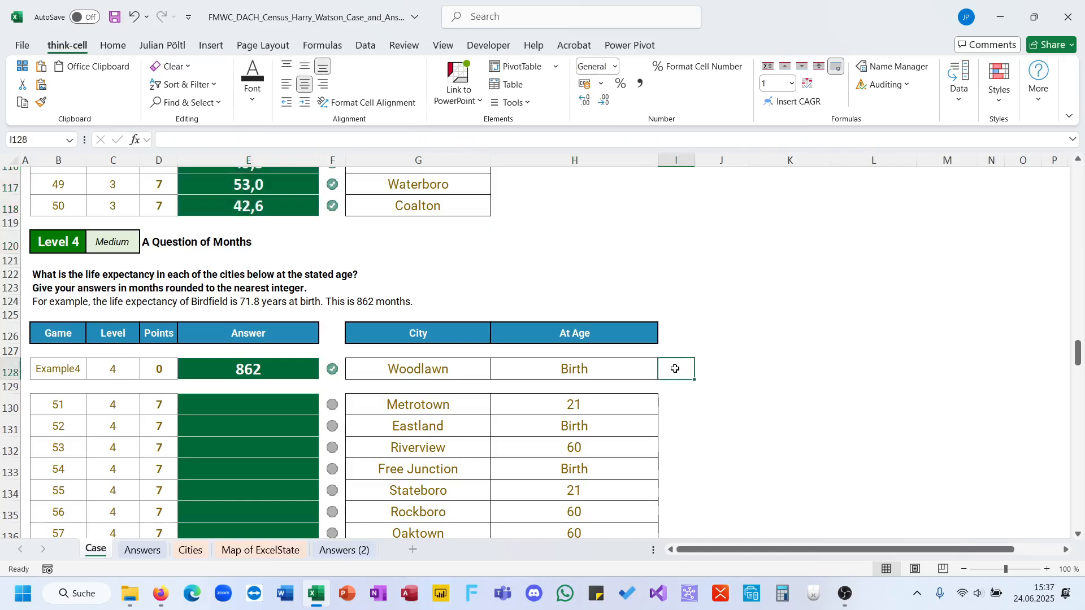
left_click(616, 371)
left_click(675, 370)
key("Down")
key("Down")
type("2")
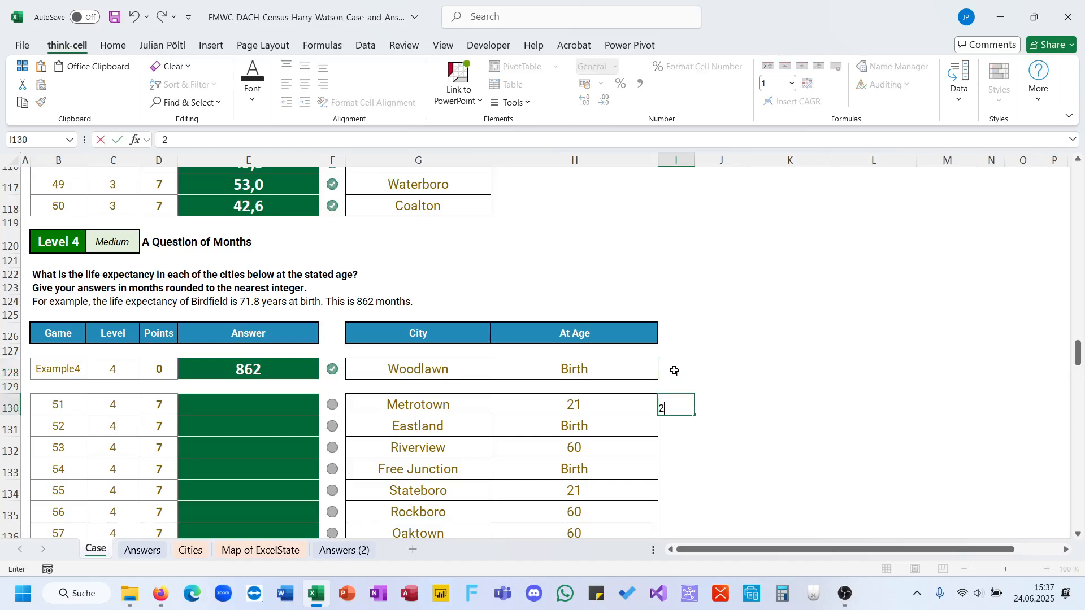
key("Down")
key("Down")
key("Up")
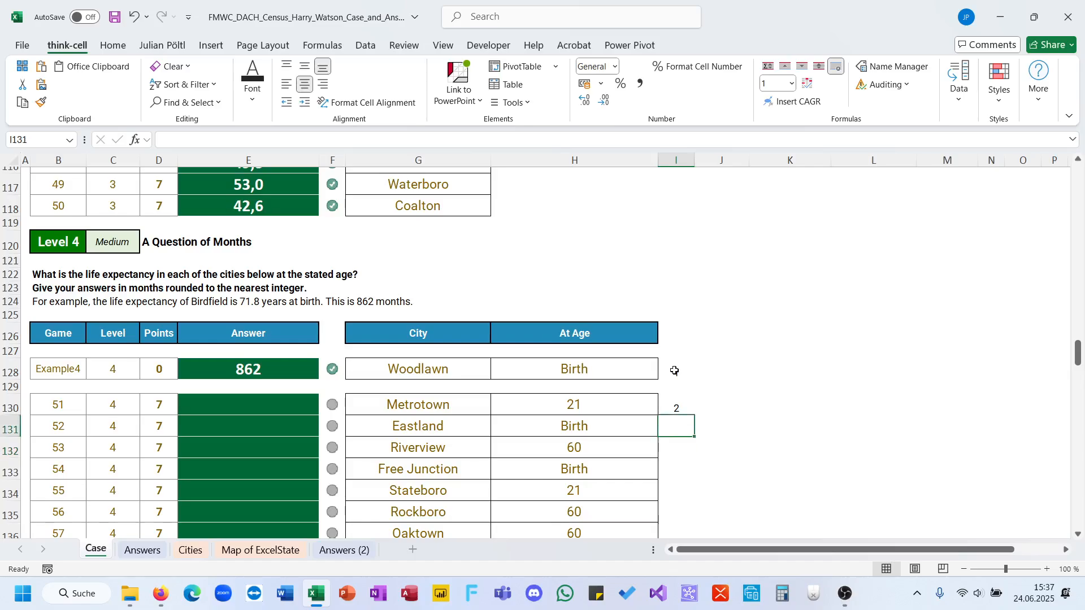
type("1")
key("Down")
type("3")
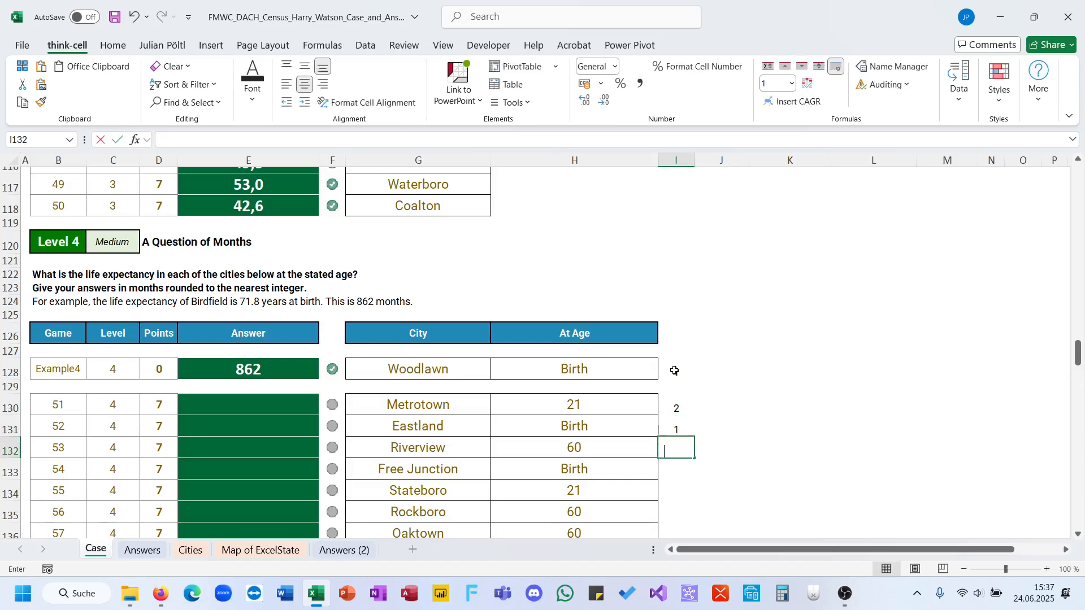
left_click(674, 370)
type("1")
left_click_drag(675, 371, 681, 449)
key("Delete")
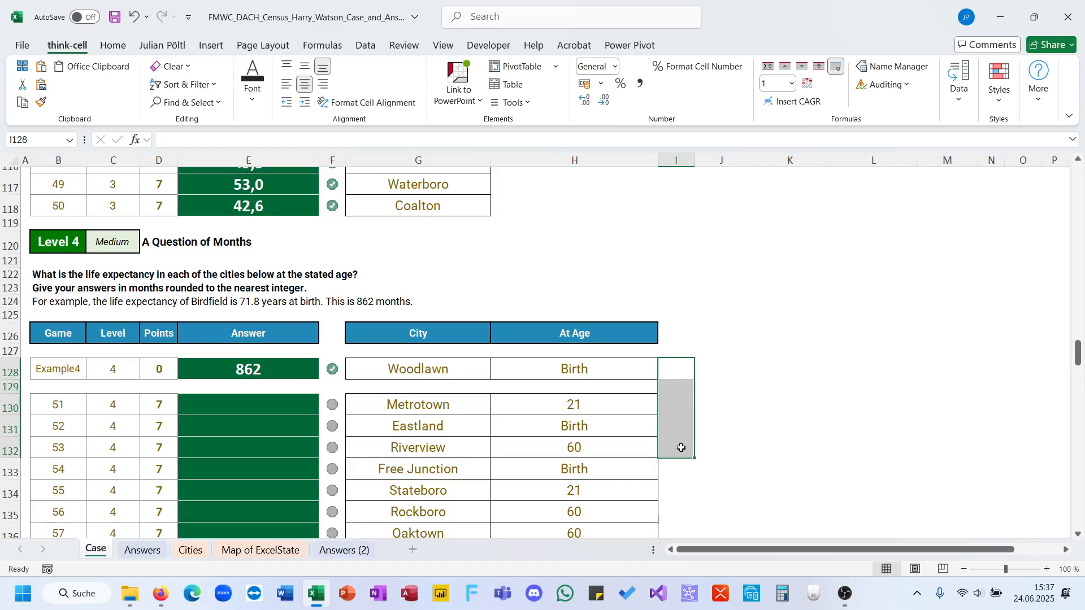
Start a SWITCH formula in E130 with the At Age cell H130 as its expression.
left_click(291, 411)
type("0sw")
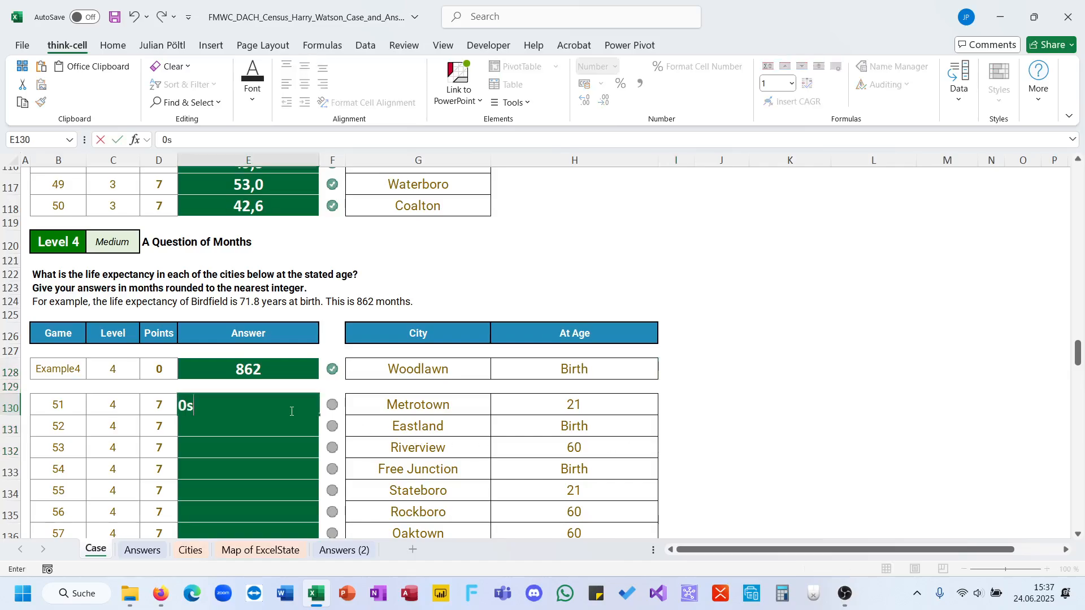
key("BackSpace")
key("BackSpace")
key("BackSpace")
type("sw")
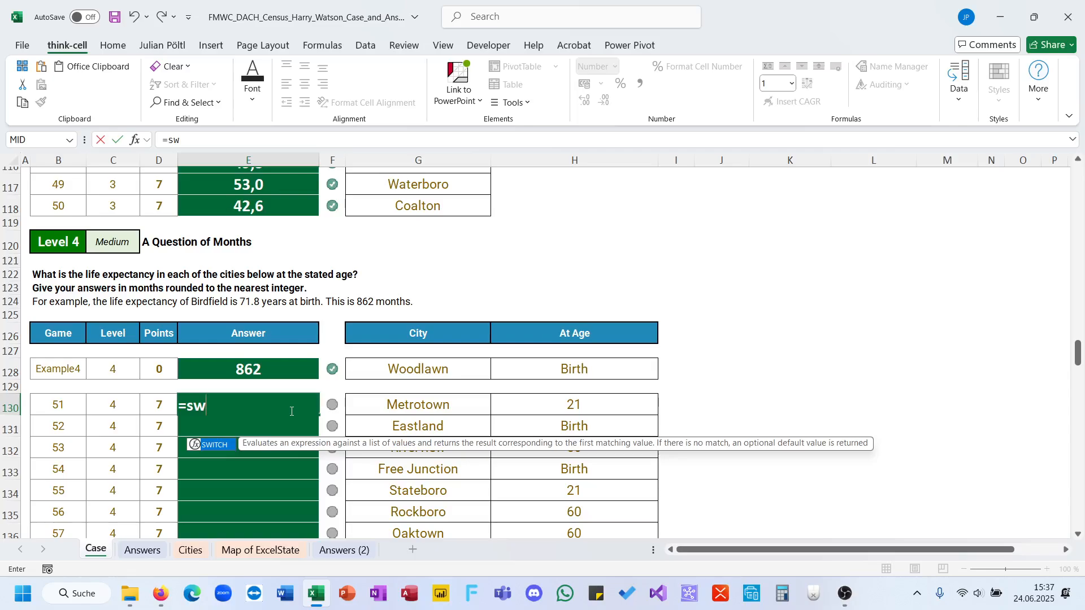
key("Tab")
left_click(512, 407)
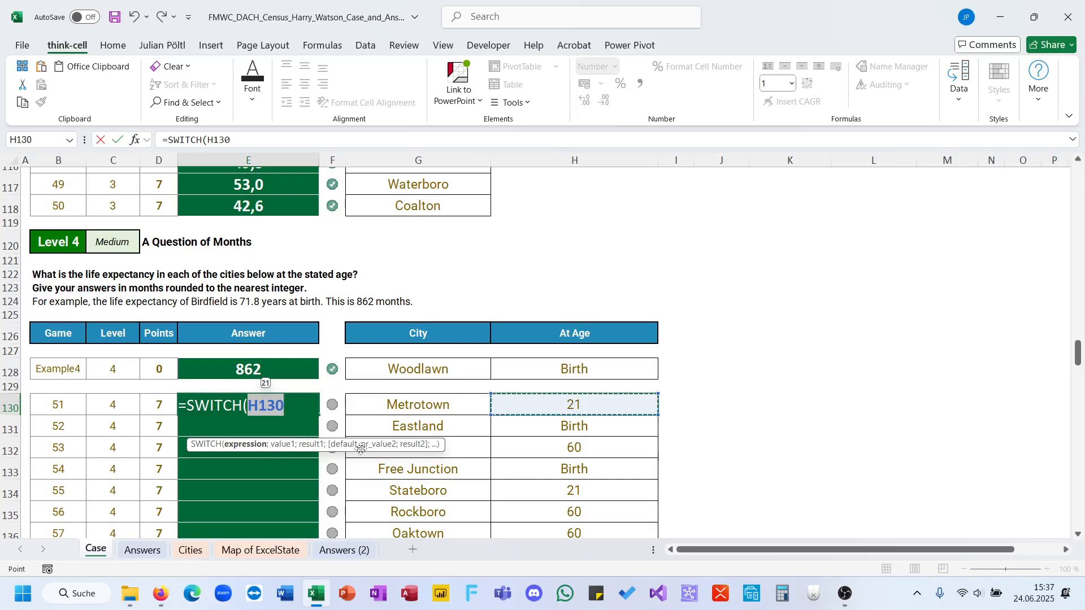
Add "Birth" as the first SWITCH value and begin its result with an XLOOKUP that uses G130 as lookup value.
type(";\"Birt\"")
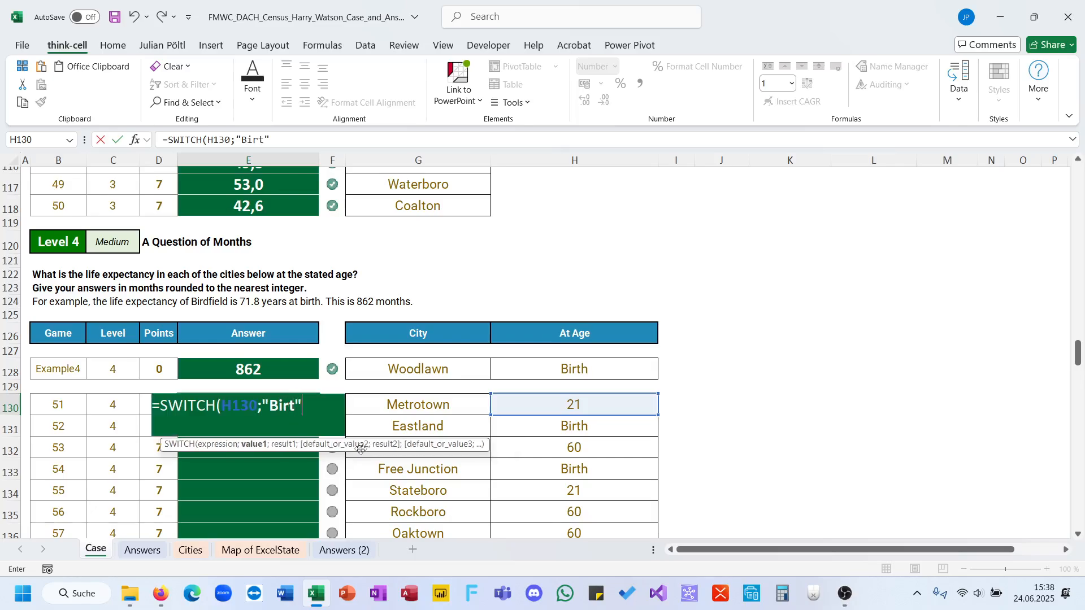
key("BackSpace")
type("h\";")
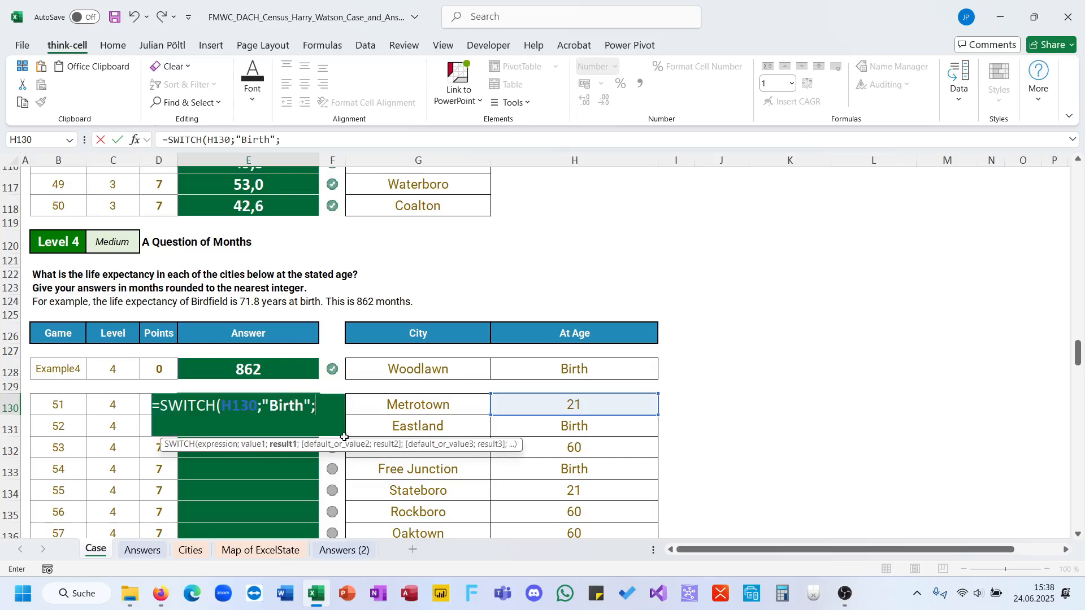
type("xl")
key("Tab")
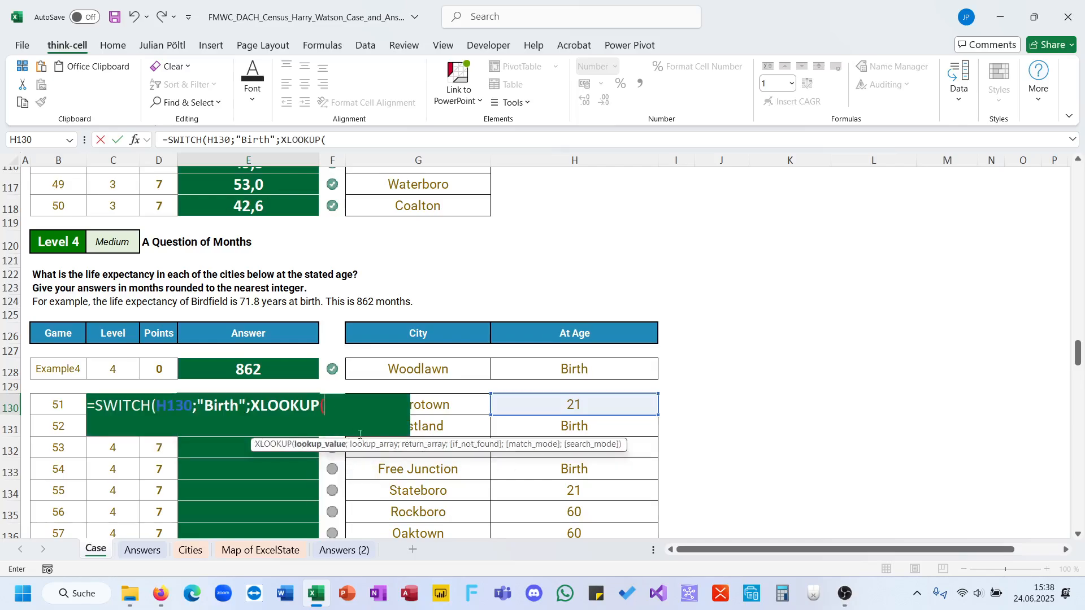
left_click(429, 407)
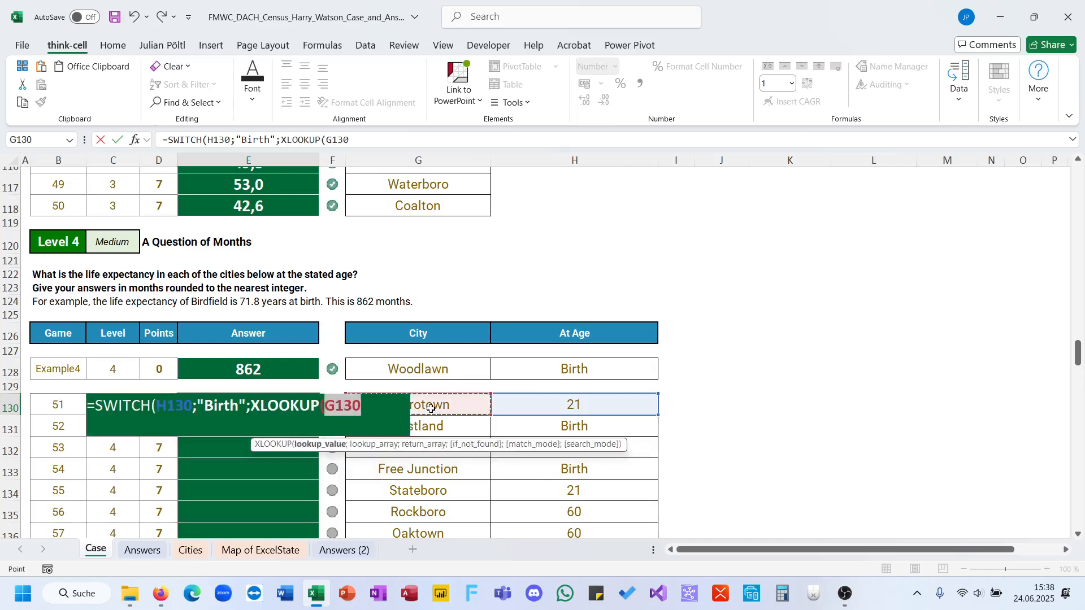
type(";")
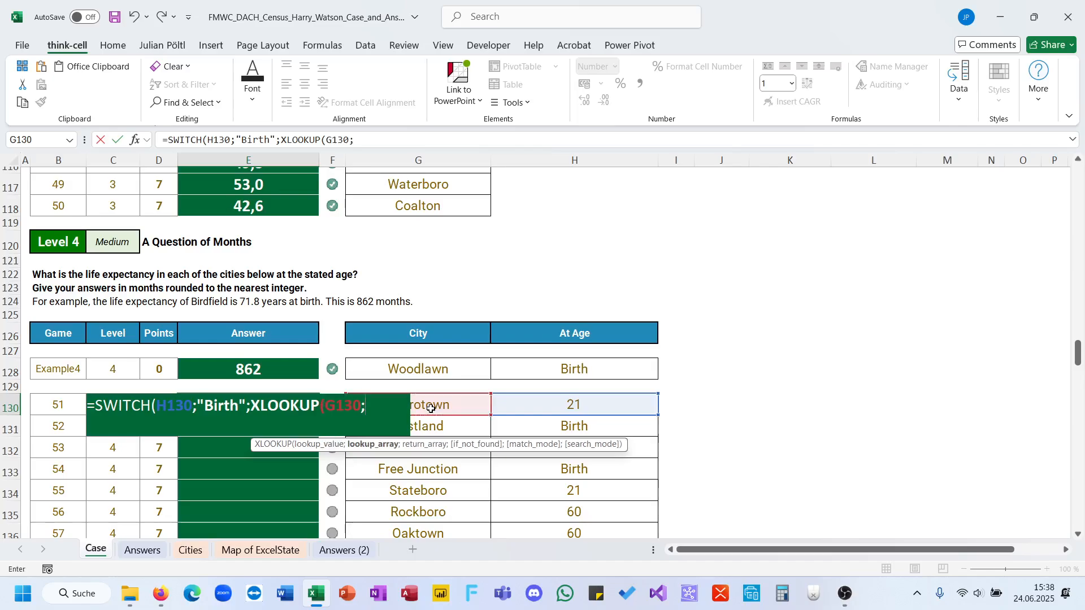
type("City[")
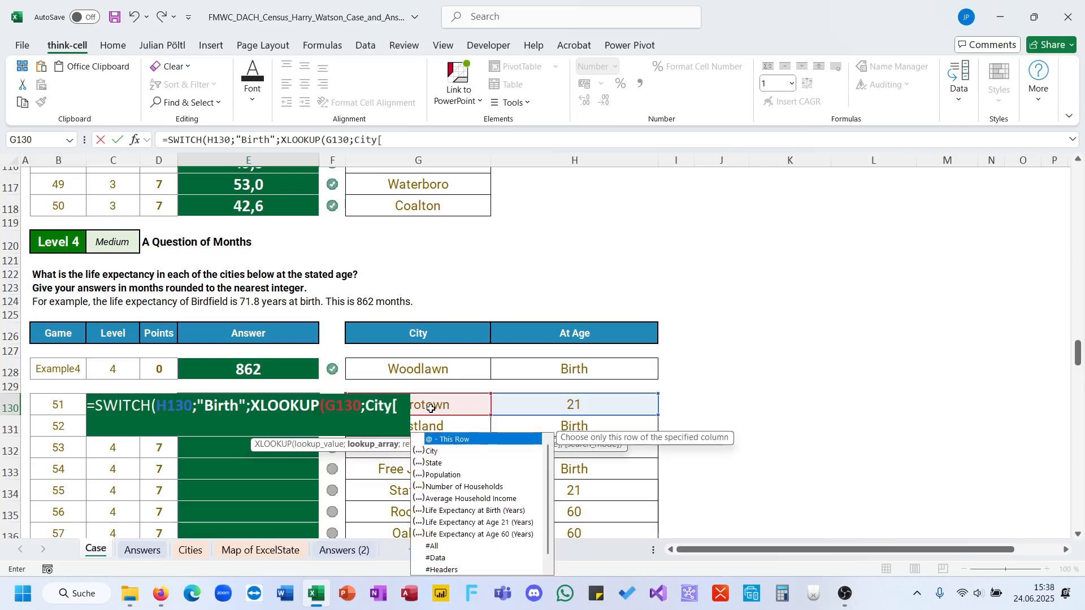
Complete the XLOOKUP in E130 with City[City] as lookup array and City[Life Expectancy at Birth (Years)] as return array.
key("Down")
key("Tab")
type("];City")
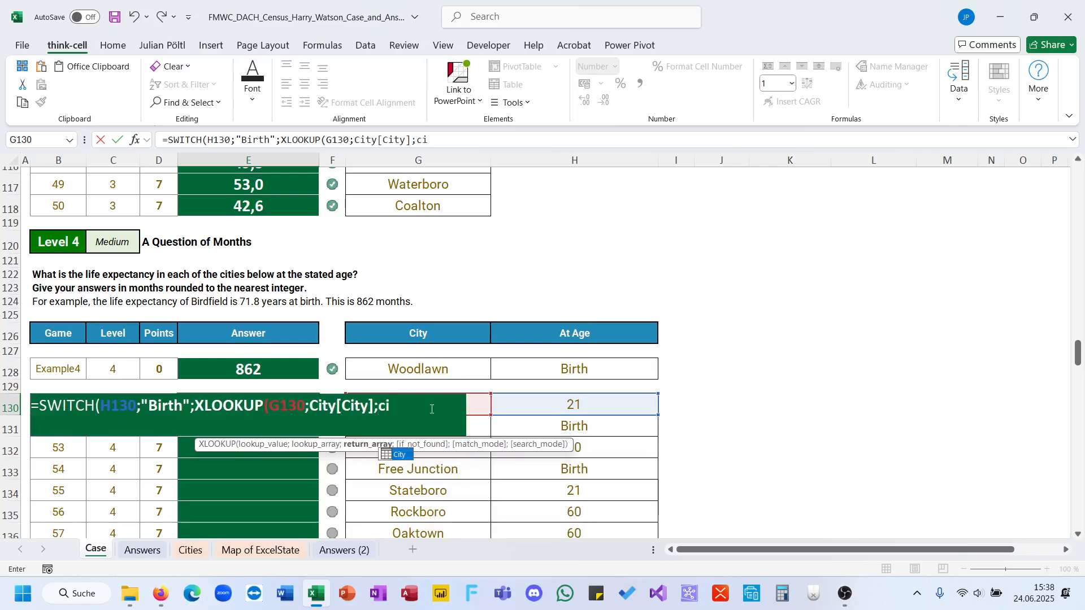
key("Tab")
type("[")
key("Down")
key("Down")
key("Down")
key("Down")
key("Down")
key("Down")
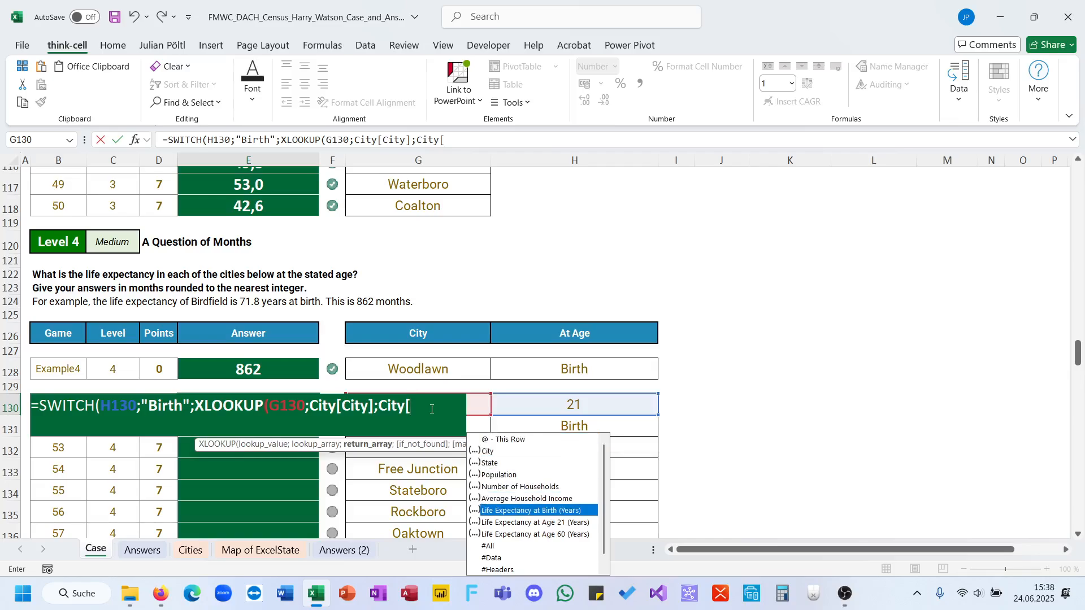
key("Tab")
type("])")
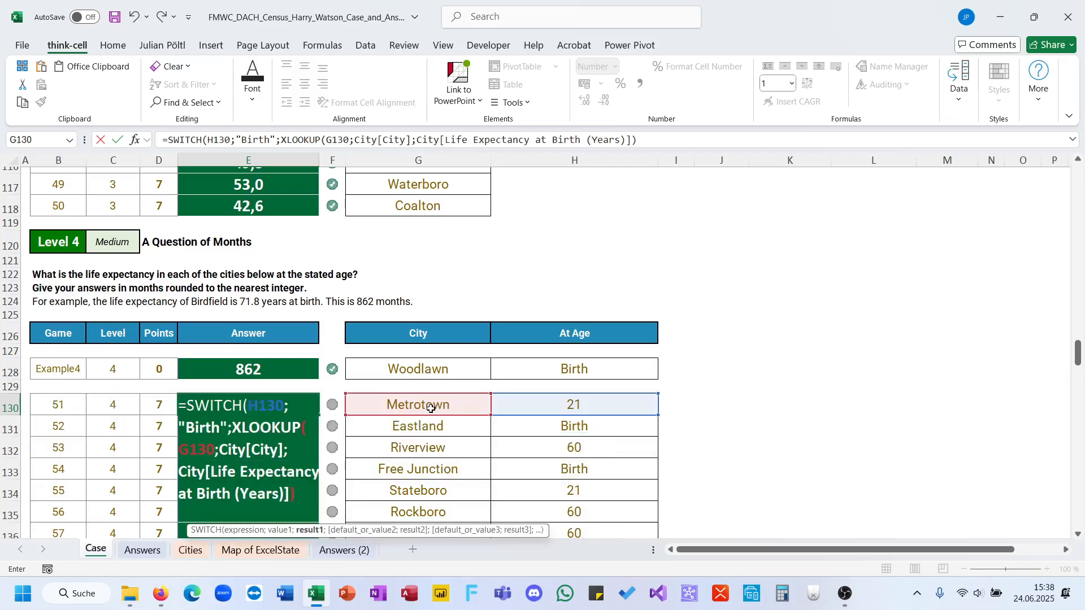
type(",")
type(";21;")
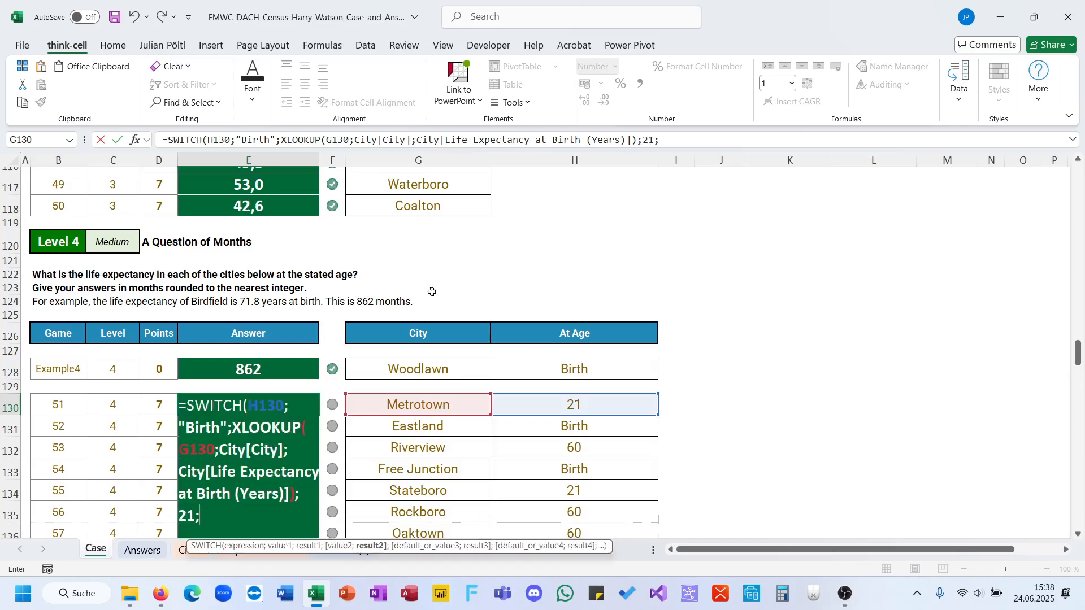
Add 21 as the second SWITCH value in E130 and paste text copied from the first XLOOKUP as its result.
left_click_drag(281, 139, 527, 139)
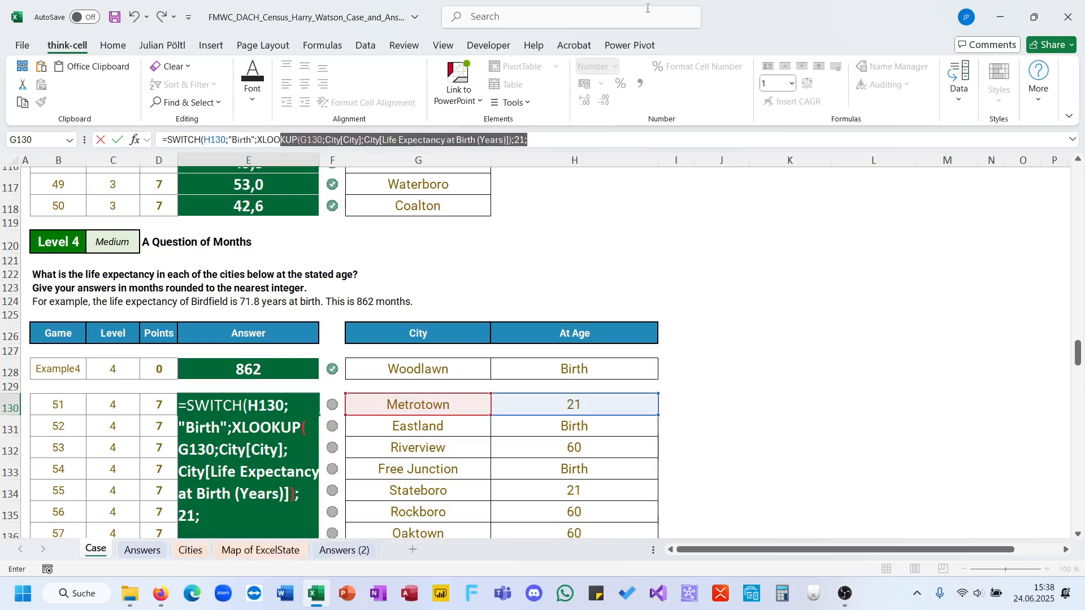
left_click(516, 140, "shift")
key("ctrl+c")
left_click(531, 139)
key("ctrl+v")
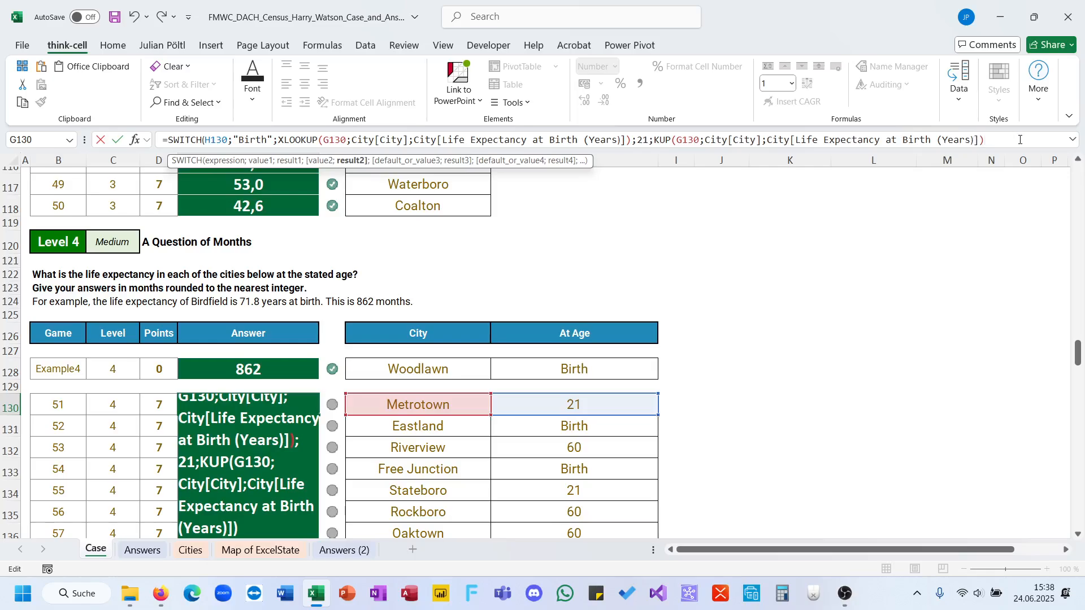
Change the return array of the pasted lookup for age 21 to City[Life Expectancy at Age 21 (Years)] and close its brackets.
left_click_drag(1020, 140, 905, 139)
key("BackSpace")
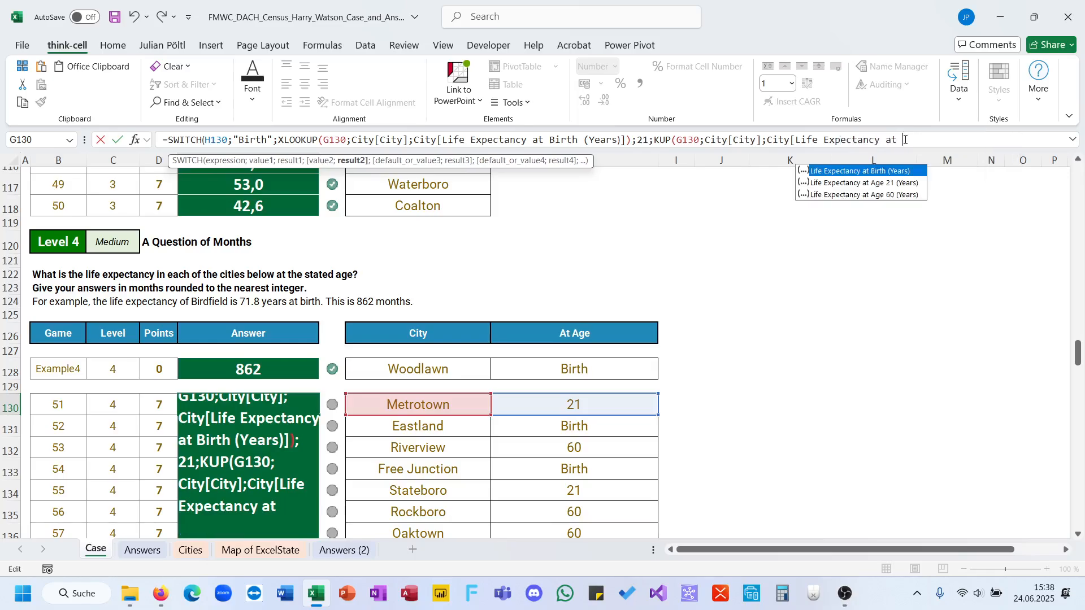
key("Down")
key("Tab")
type("]")
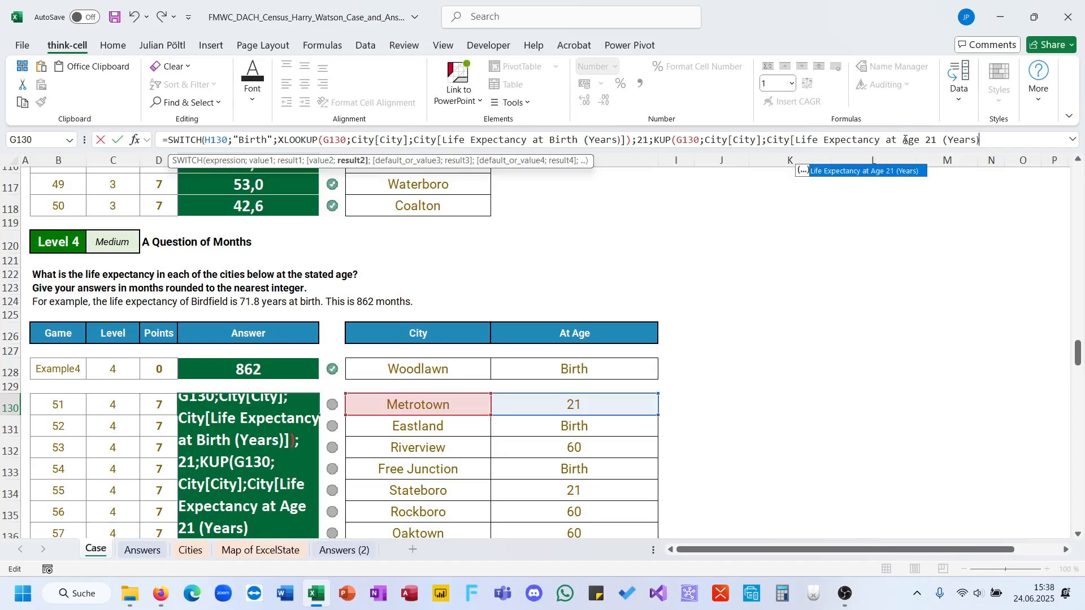
key("BackSpace")
type("])")
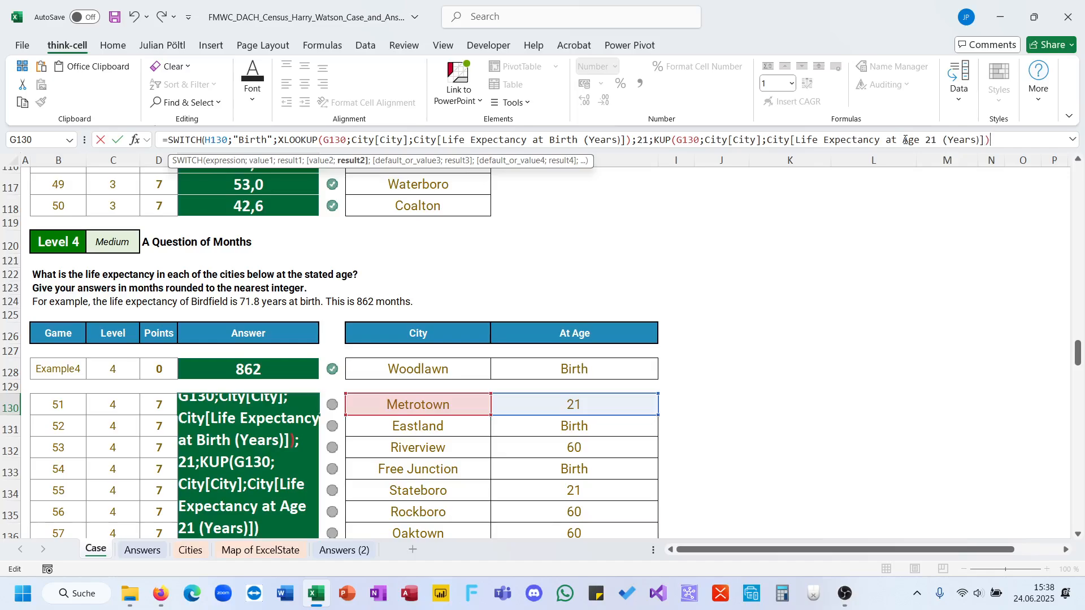
type(";")
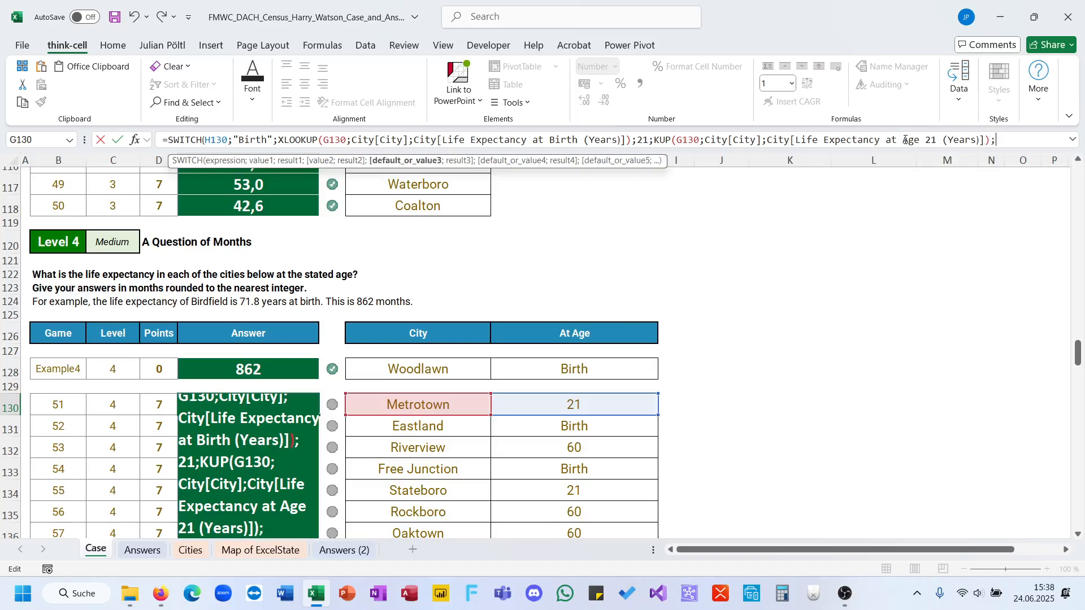
type("60;")
Add 60 as the third SWITCH value in E130 and paste the copied lookup text as its result.
key("ctrl+v")
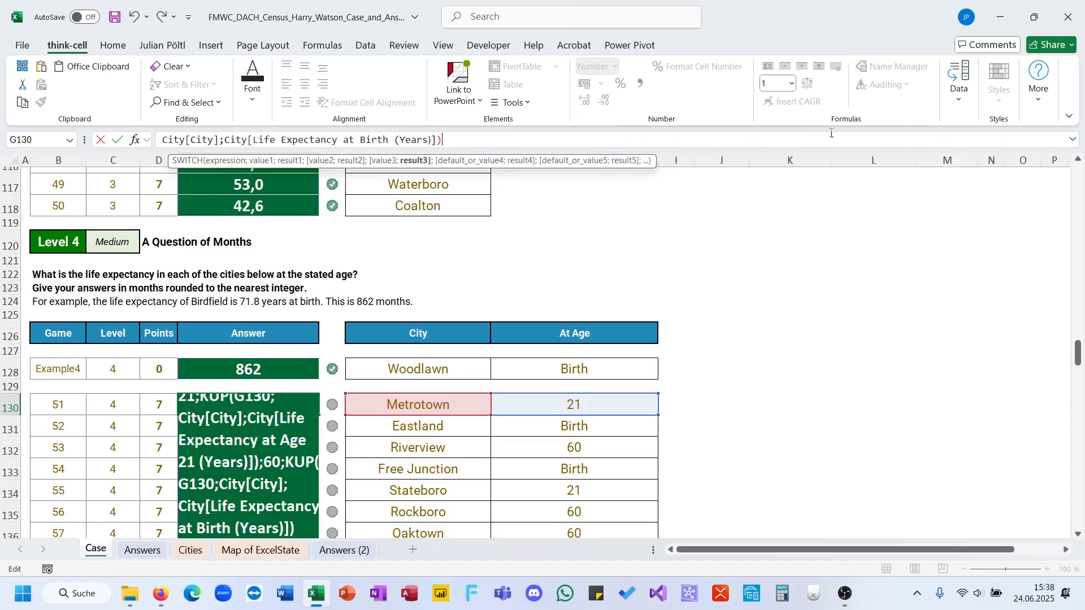
Change the return array of the age 60 lookup in E130 to City[Life Expectancy at Age 60 (Years)] and close its brackets.
left_click_drag(442, 140, 362, 142)
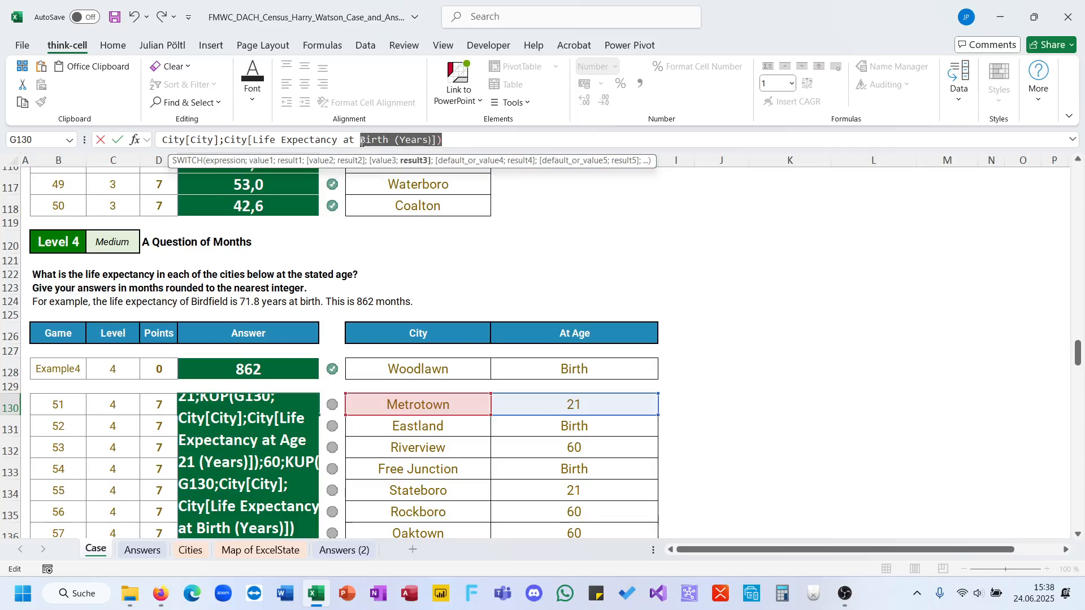
key("BackSpace")
key("BackSpace")
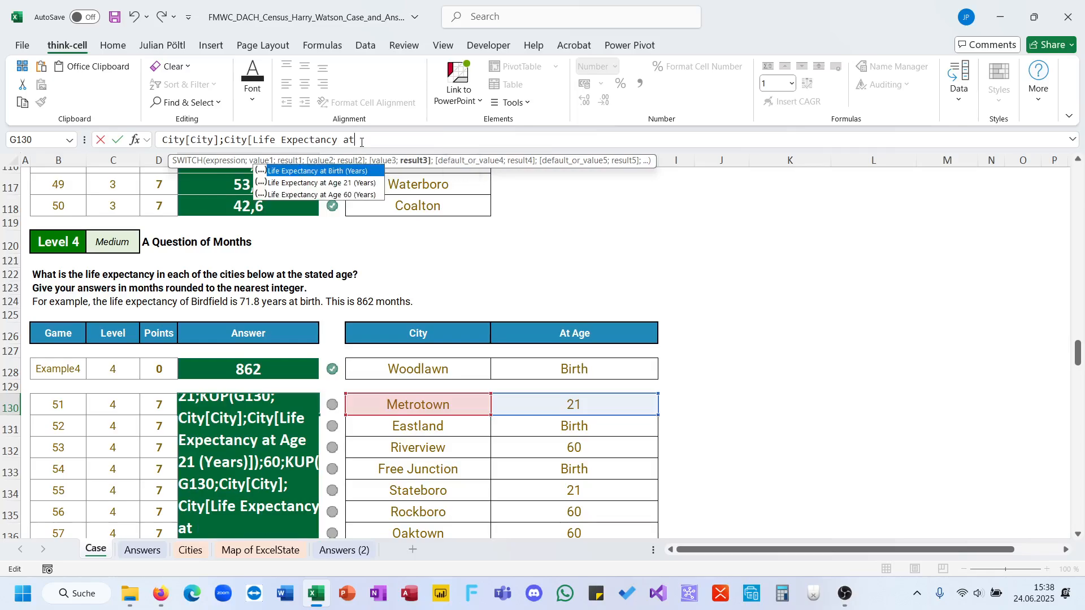
key("Down")
key("Down")
key("Tab")
type("])")
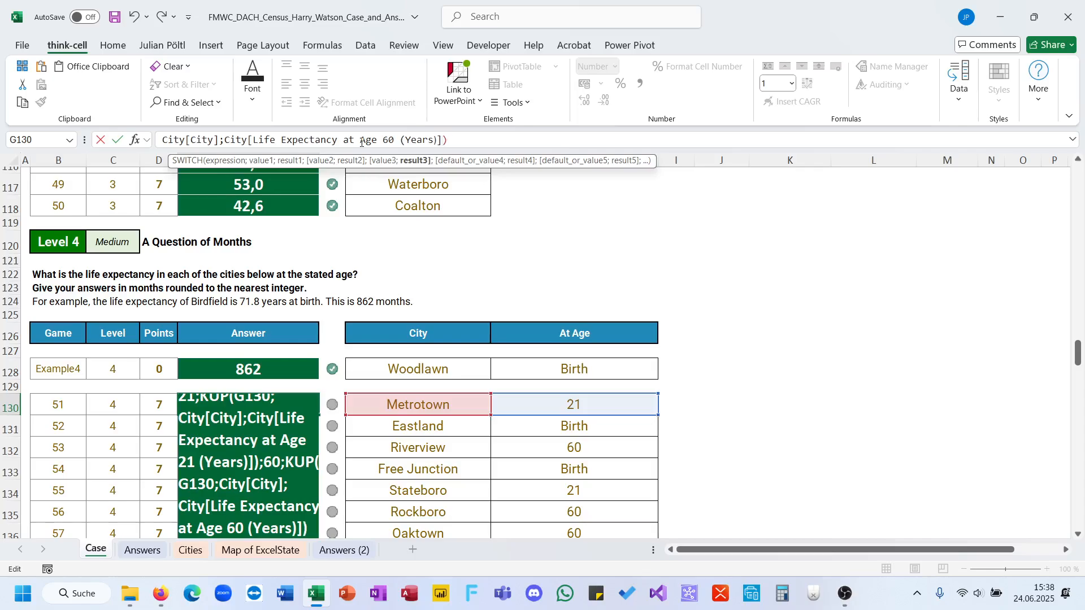
type(")*12")
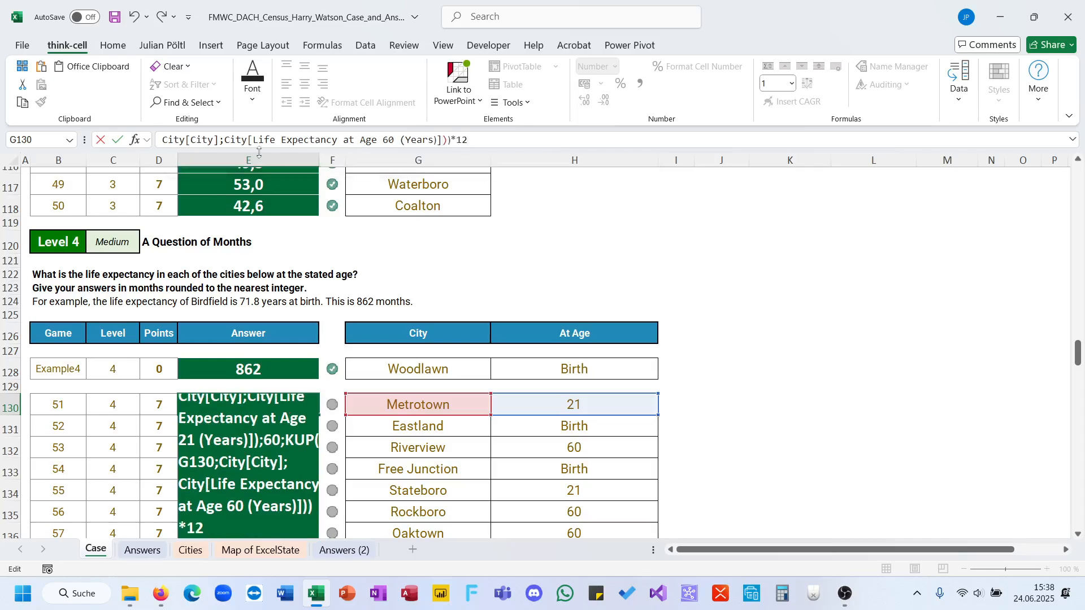
Close the SWITCH in E130, multiply it by 12, wrap it in ROUND and commit the formula.
key("ctrl+Home")
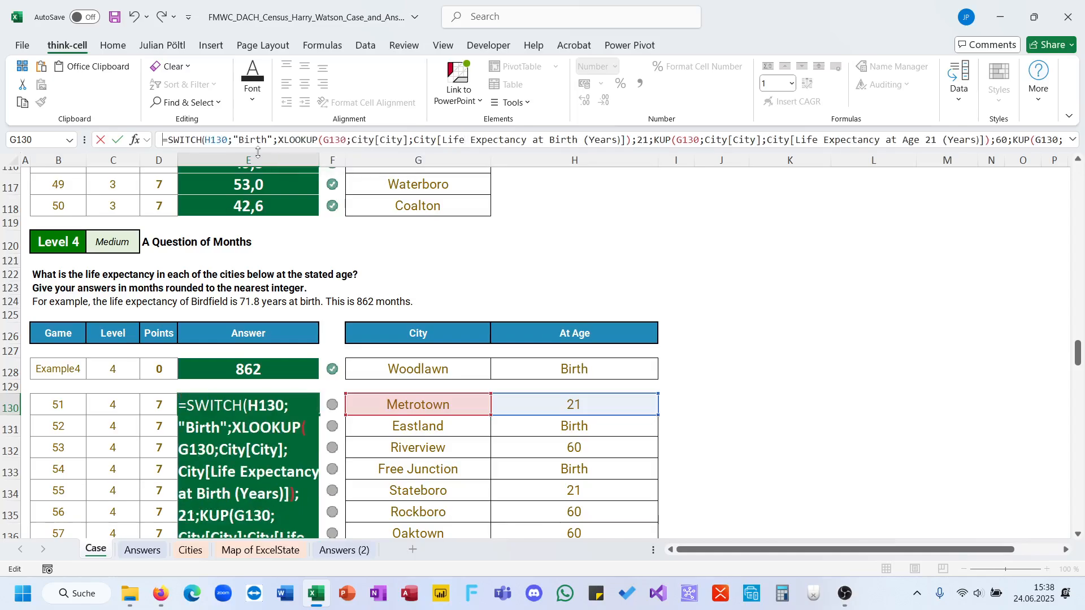
key("Down")
key("Up")
type("Roun")
key("Tab")
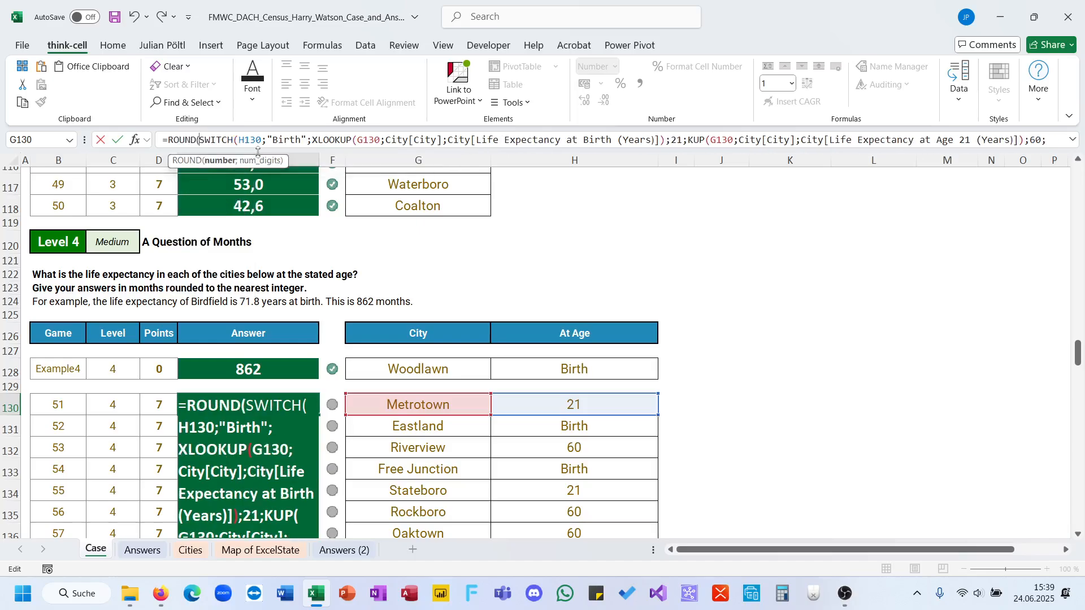
key("ctrl+End")
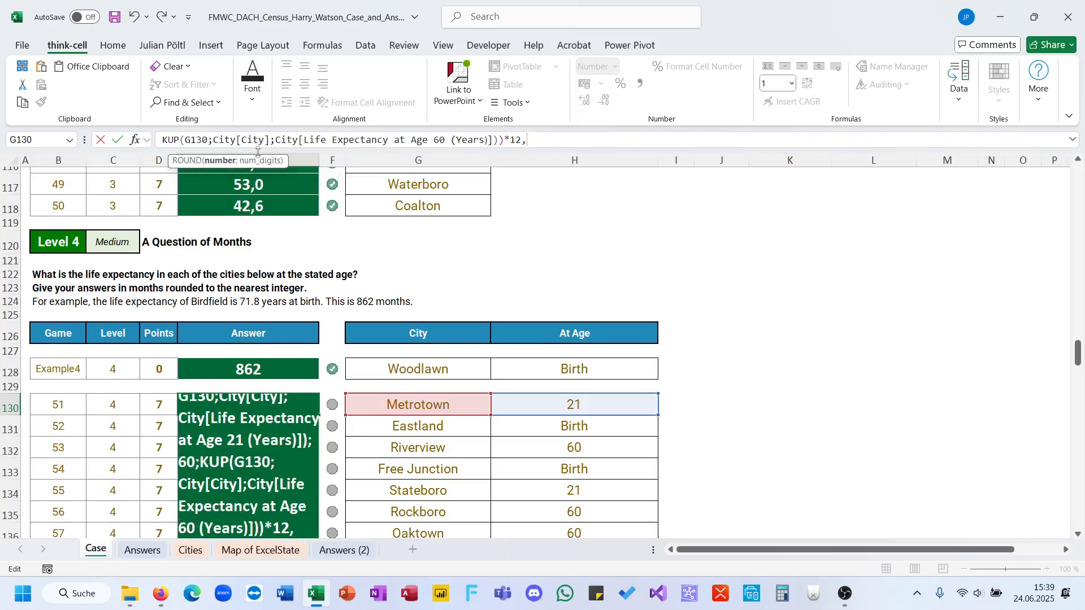
type(";0)")
key("ctrl+Return")
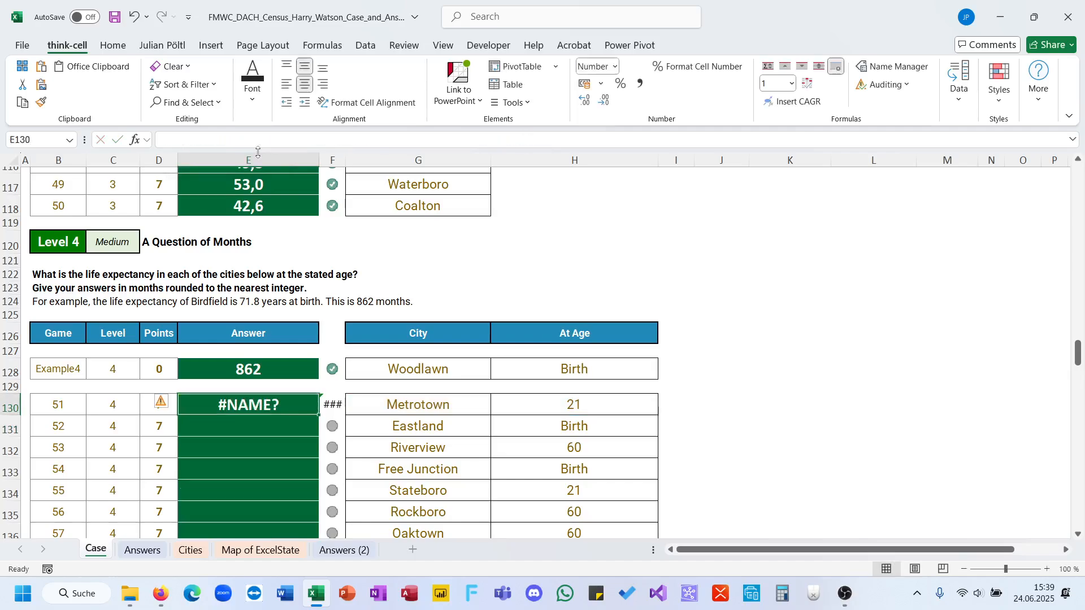
Enlarge the formula display area and set the ROUND num_digits argument in E130 to 0.
left_click_drag(265, 152, 257, 301)
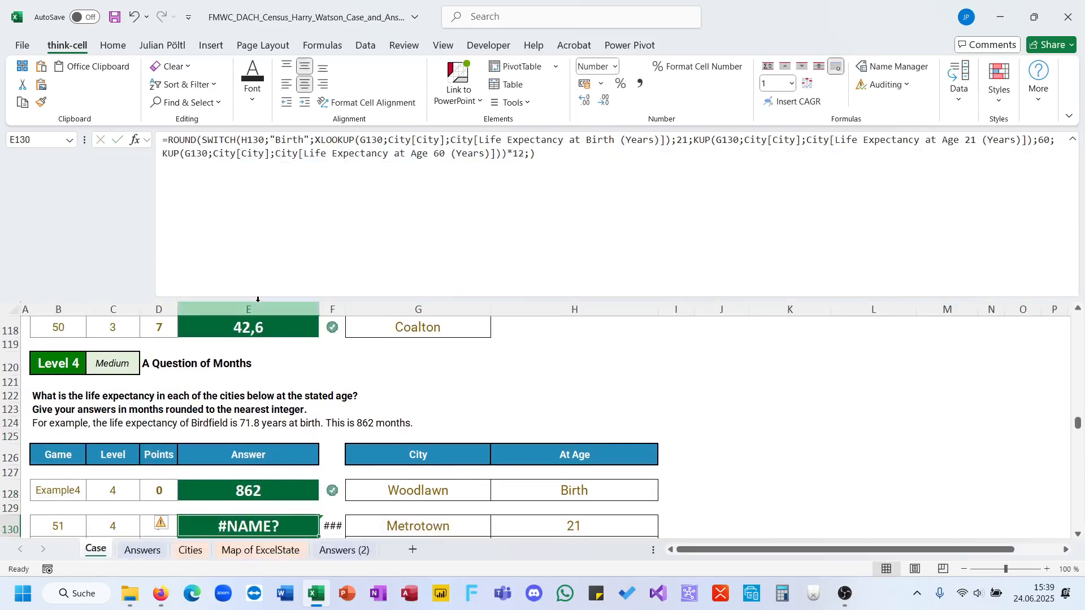
left_click(559, 161)
left_click(531, 155)
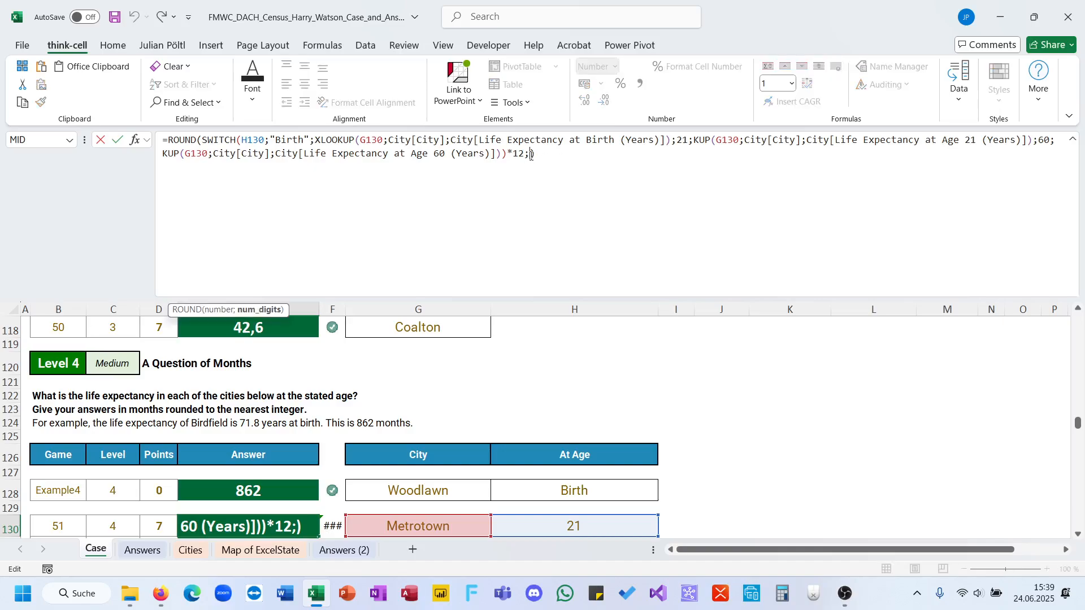
type("0")
key("Return")
key("Up")
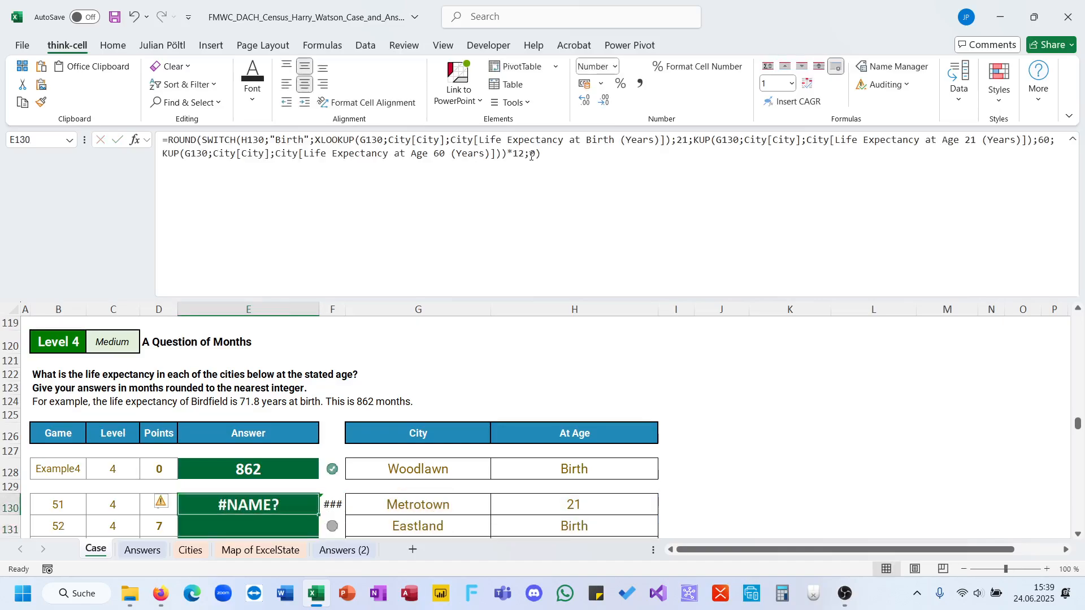
Insert XLOOKUP( in place of the K of KUP in the age 21 lookup and add a closing bracket after it.
left_click(623, 160)
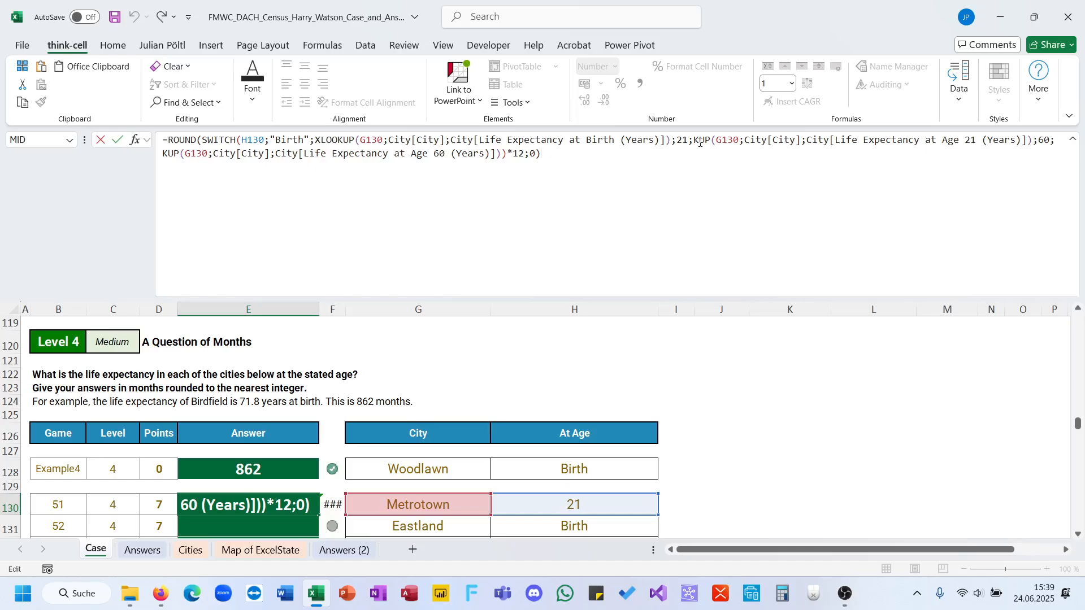
key("BackSpace")
type("xl")
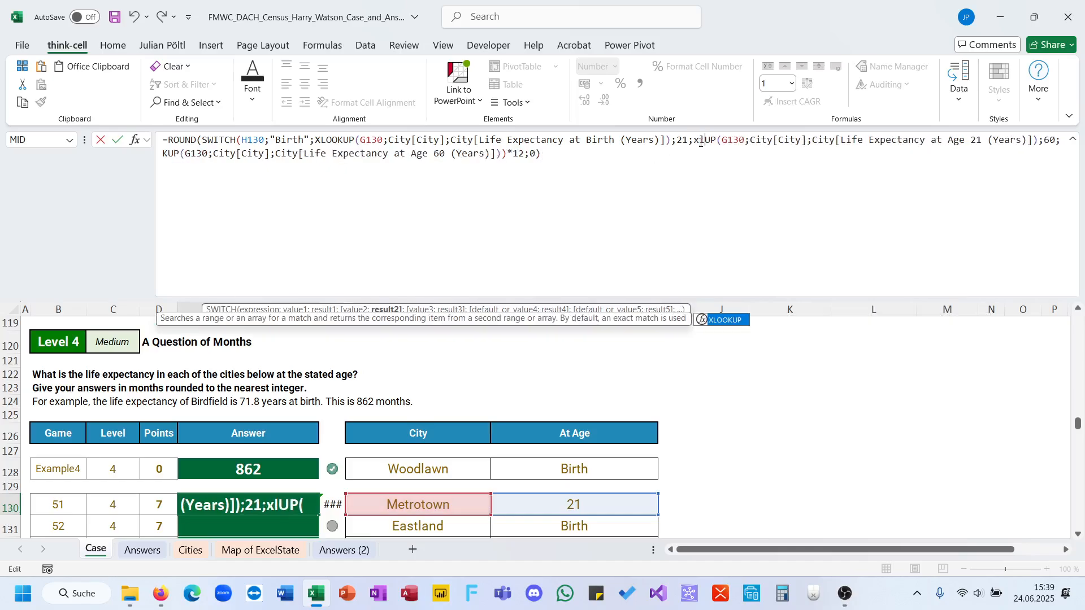
key("Tab")
key("Return")
key("Return")
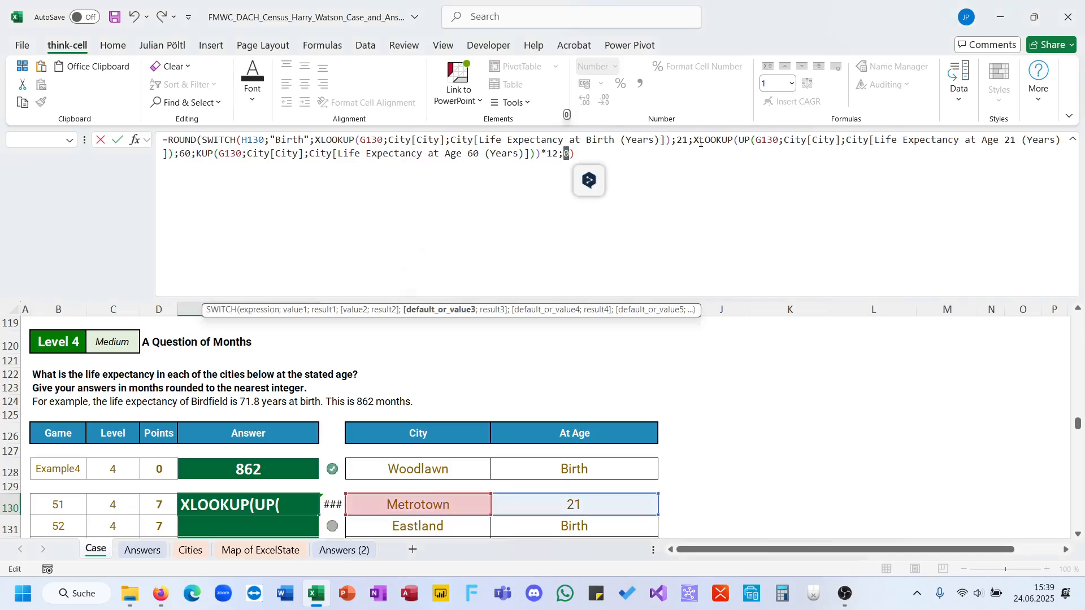
double_click(701, 143)
key("ctrl+c")
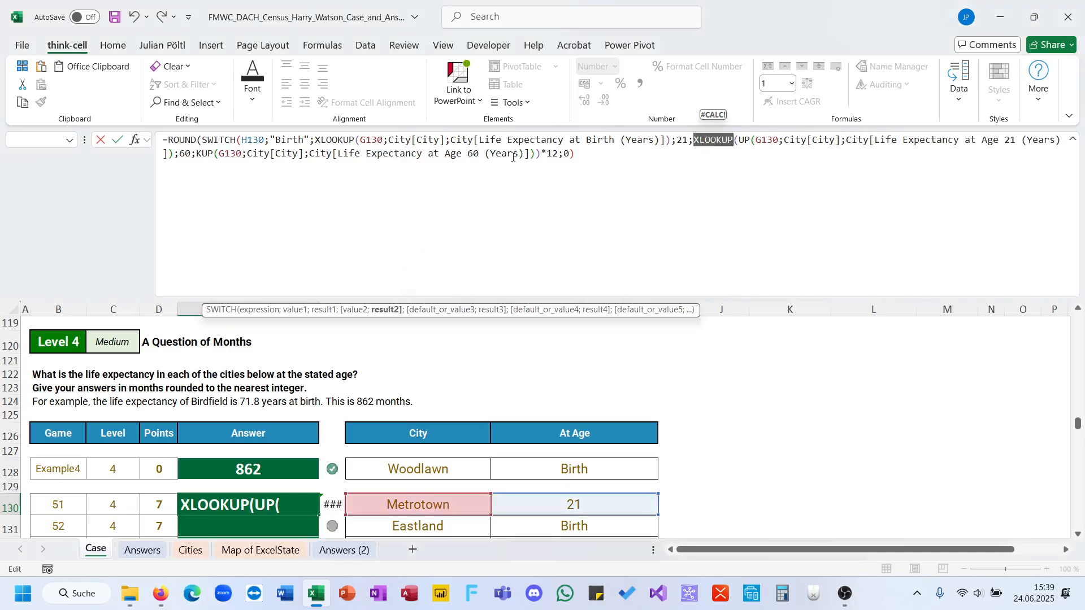
left_click(175, 154)
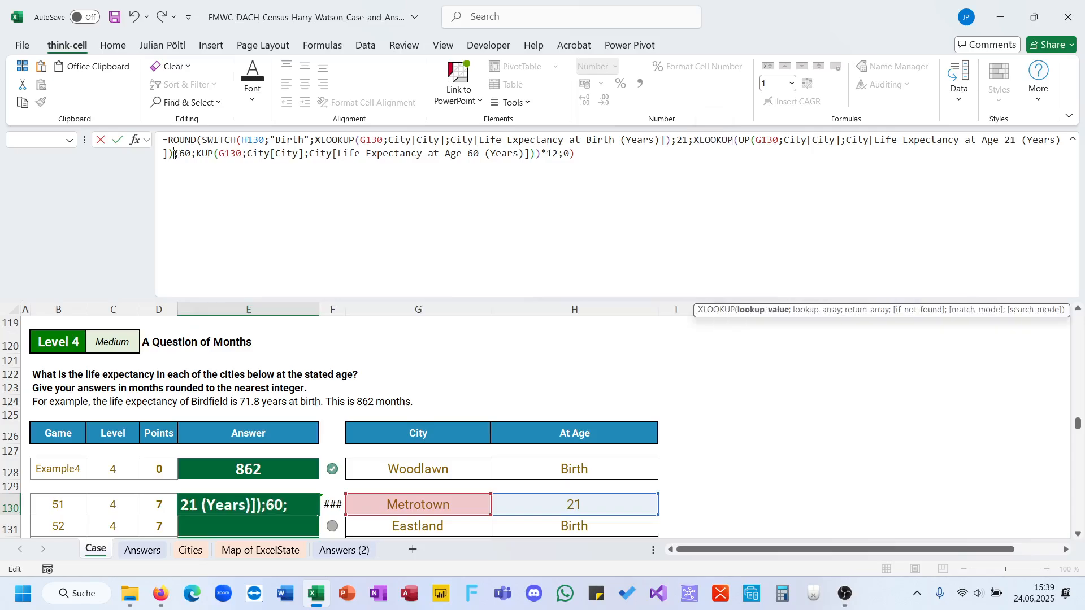
type(")")
Replace the KUP function name in the age 60 lookup of E130 with the copied XLOOKUP.
double_click(210, 153)
key("ctrl+v")
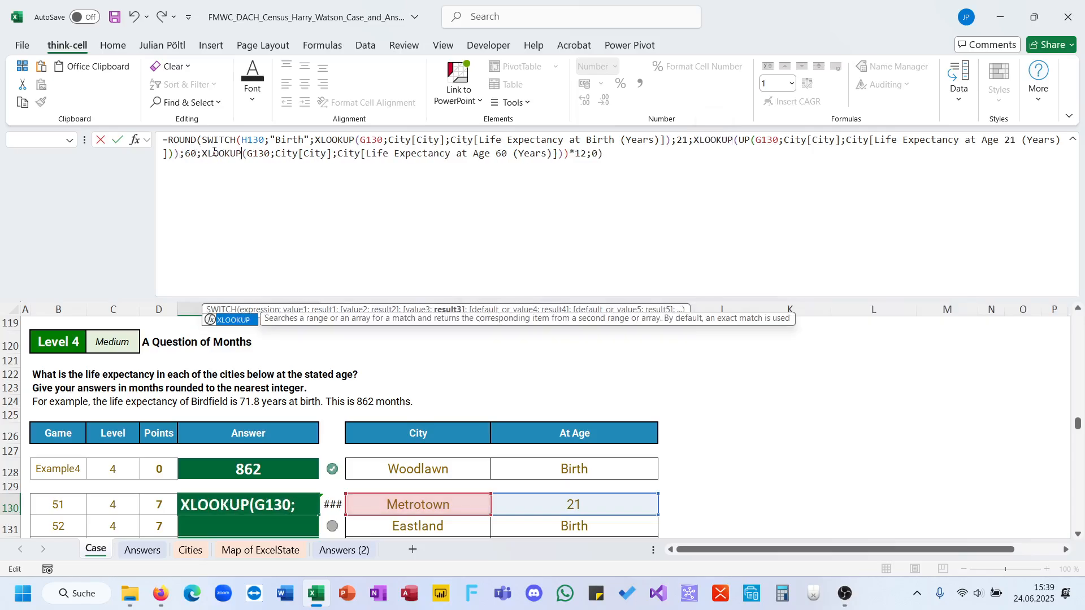
key("Return")
key("Return")
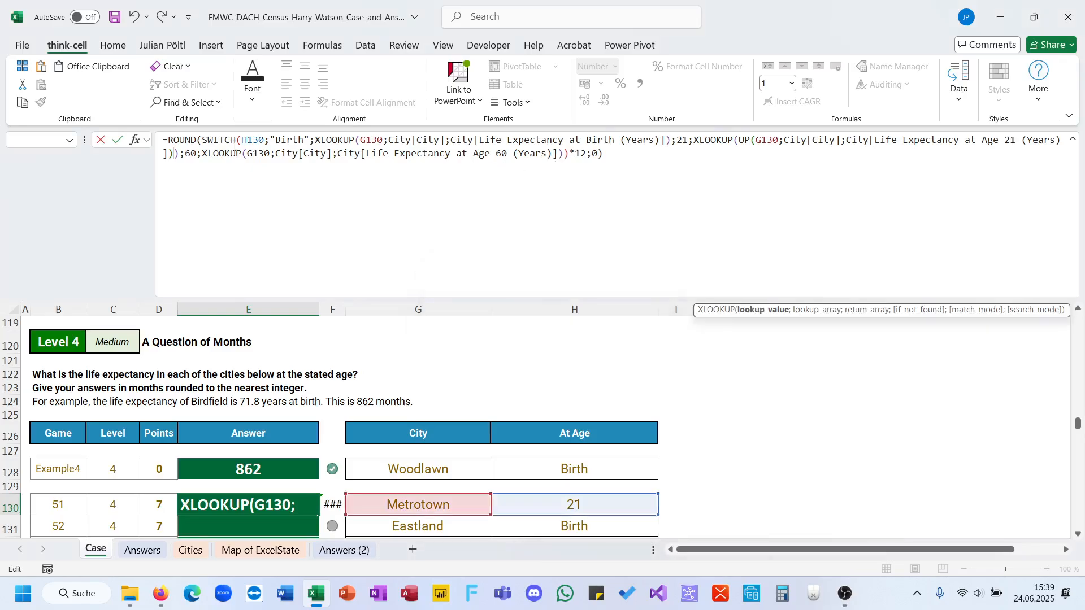
type(")")
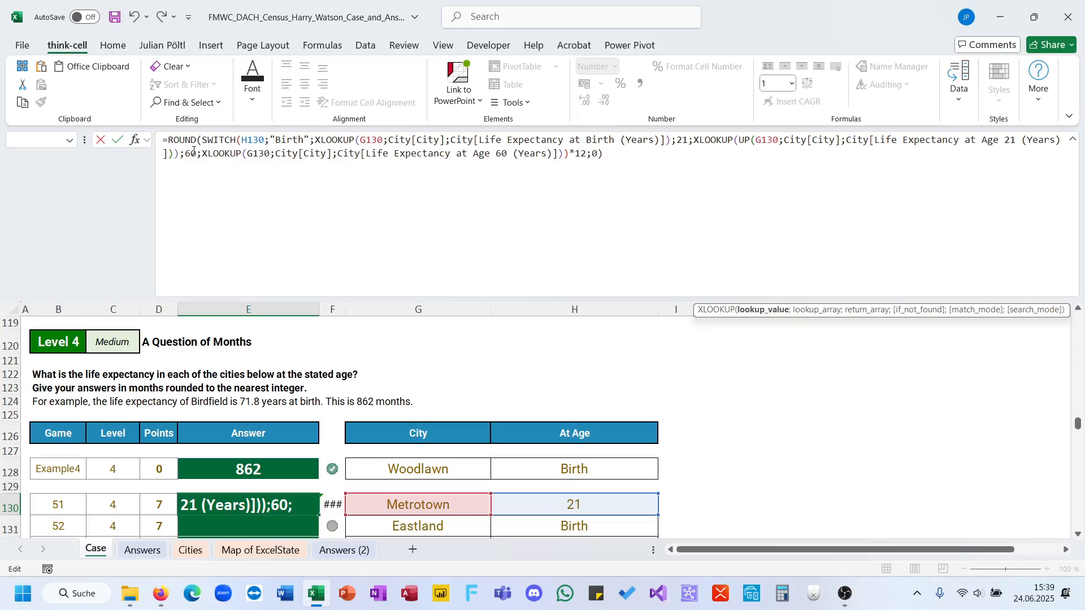
Remove the leftover "UP(" from the age 21 lookup and delete one closing bracket after the age 60 lookup.
left_click(756, 140)
key("BackSpace")
key("BackSpace")
key("BackSpace")
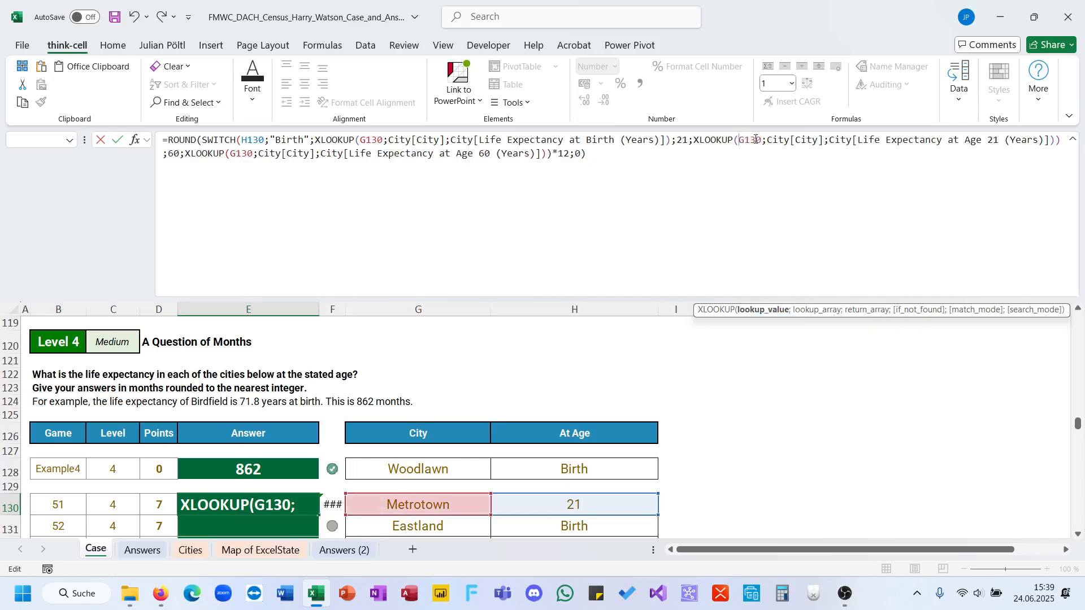
left_click(548, 153)
key("BackSpace")
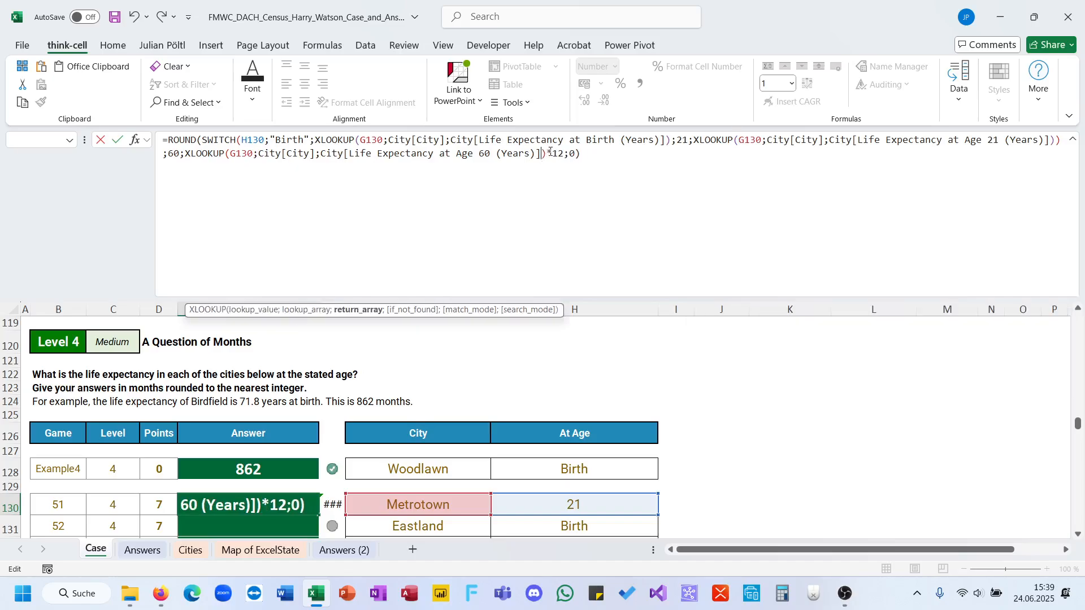
key("Return")
key("Return")
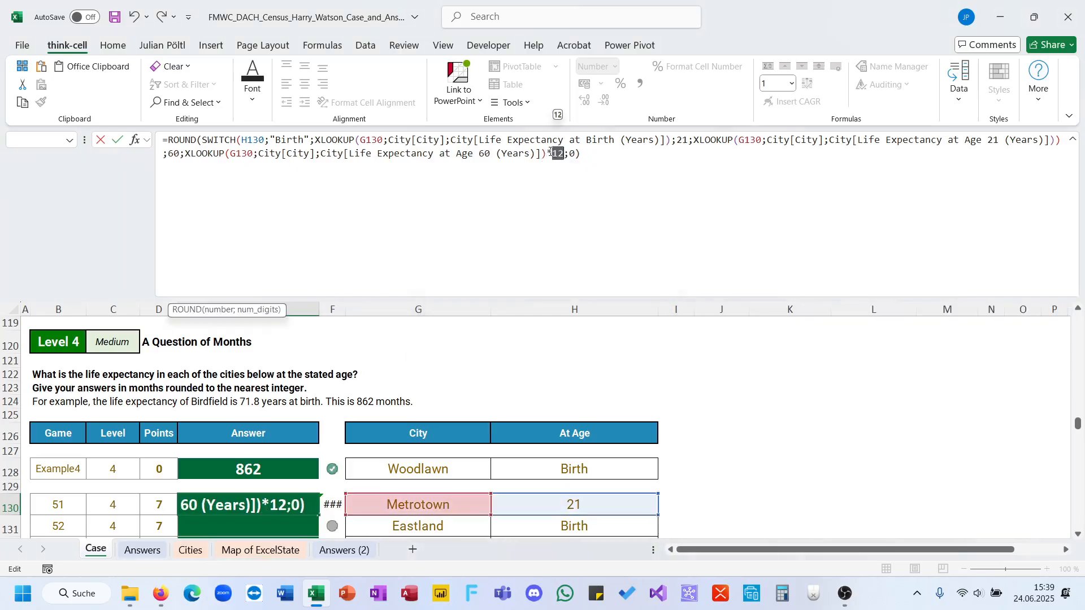
Remove the surplus bracket after the age 21 lookup, close the SWITCH before *12 and commit the E130 formula.
left_click(548, 153)
left_click_drag(668, 142, 315, 139)
left_click(1057, 147)
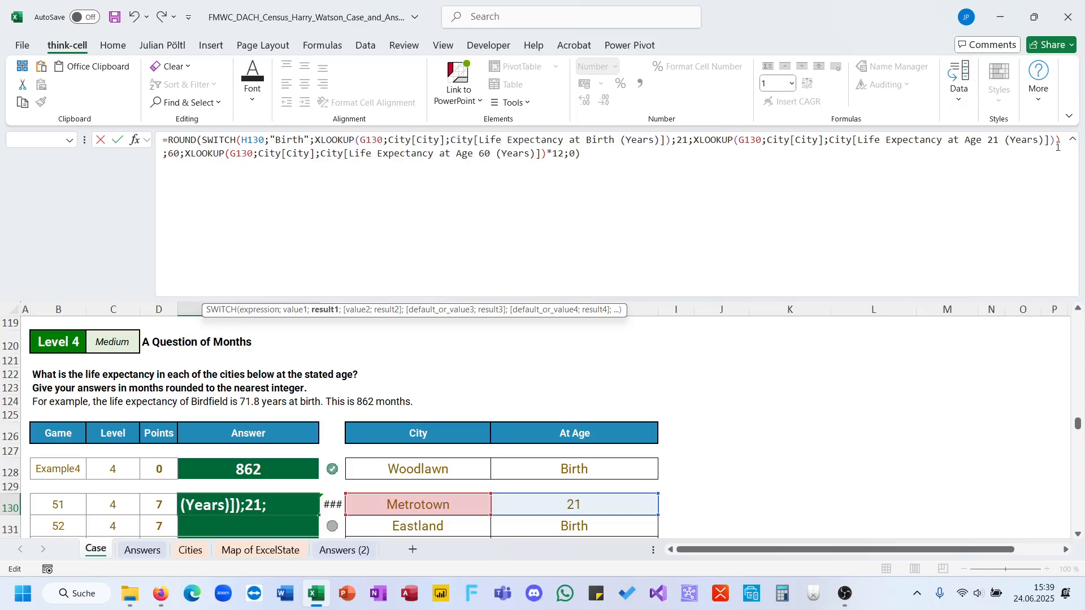
left_click(540, 154)
type(")")
key("Return")
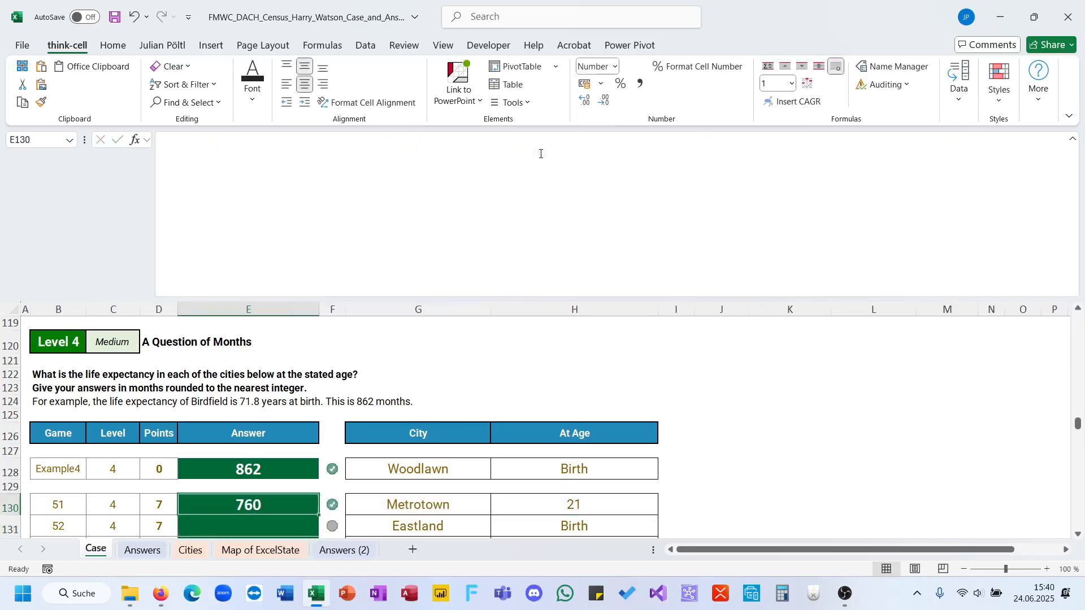
Fill the E130 formula down through E149 and collapse the enlarged formula display.
double_click(318, 515)
key("ctrl+shift+u")
left_click(356, 395)
scroll(355, 396, "down", 8)
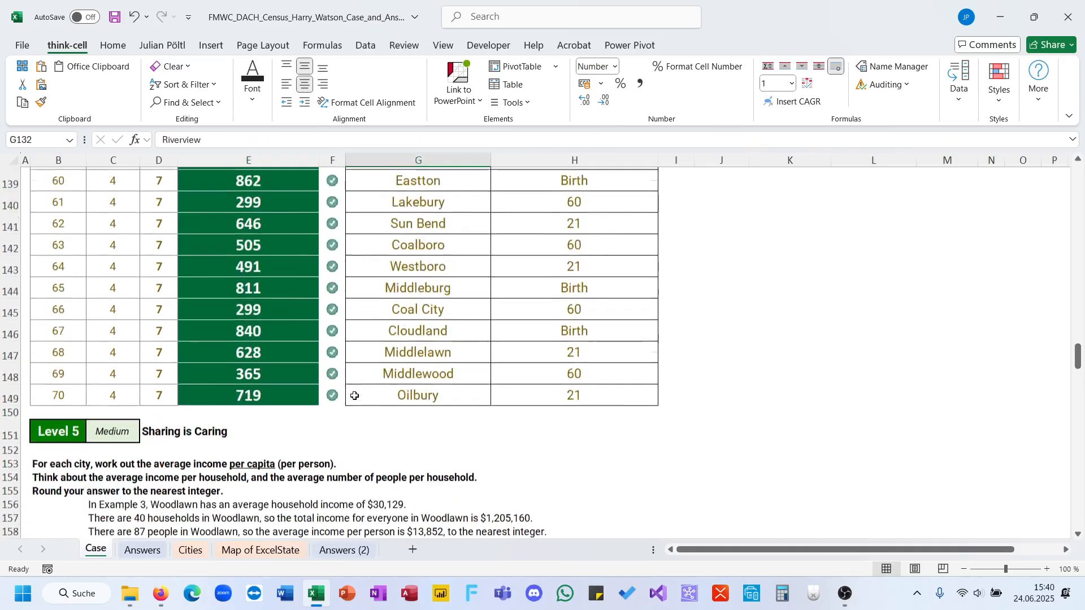
scroll(355, 395, "down", 2)
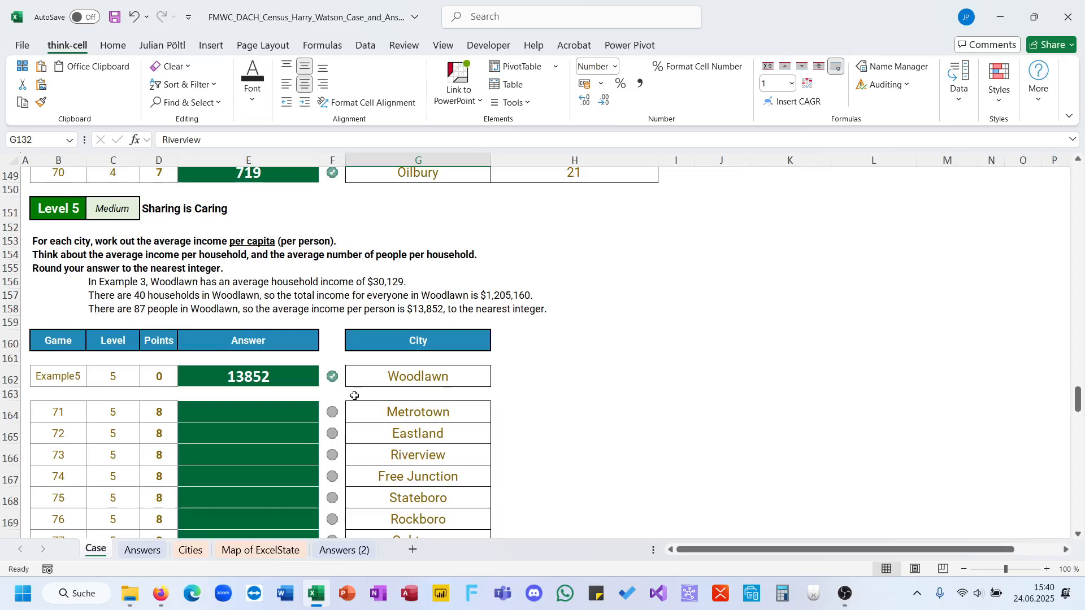
Insert a new table column before Life Expectancy at Birth (Years) on the Cities sheet.
left_click(191, 549)
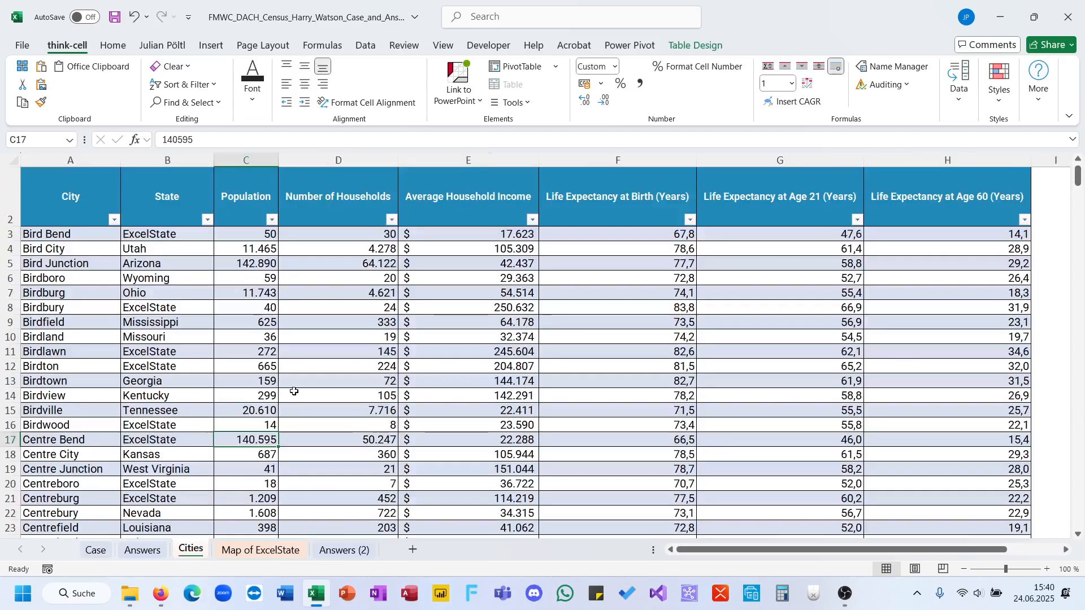
left_click(569, 161)
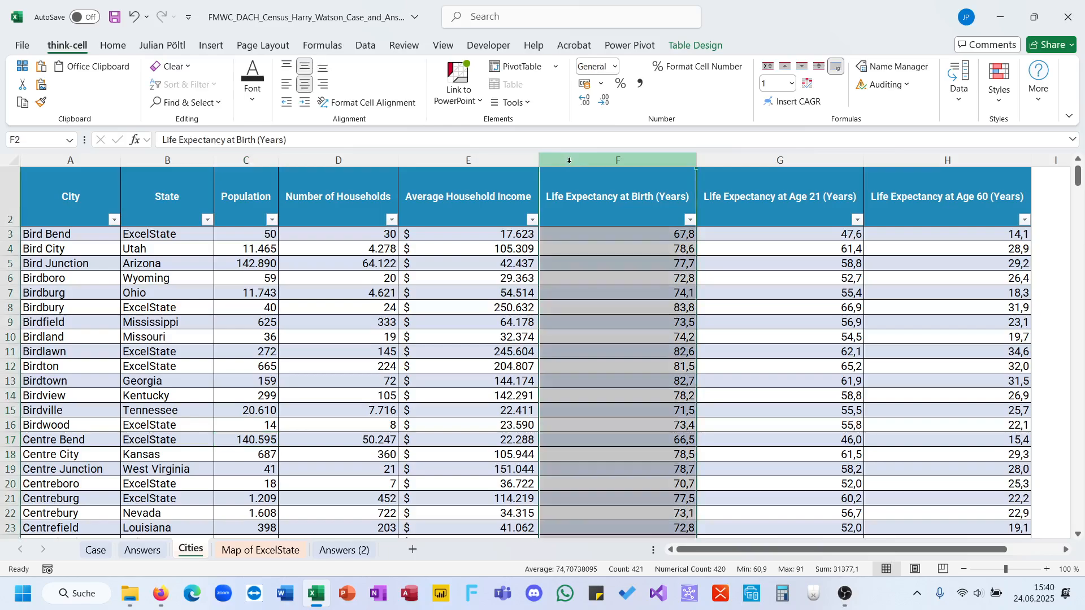
key("ctrl+plus")
left_click(553, 291)
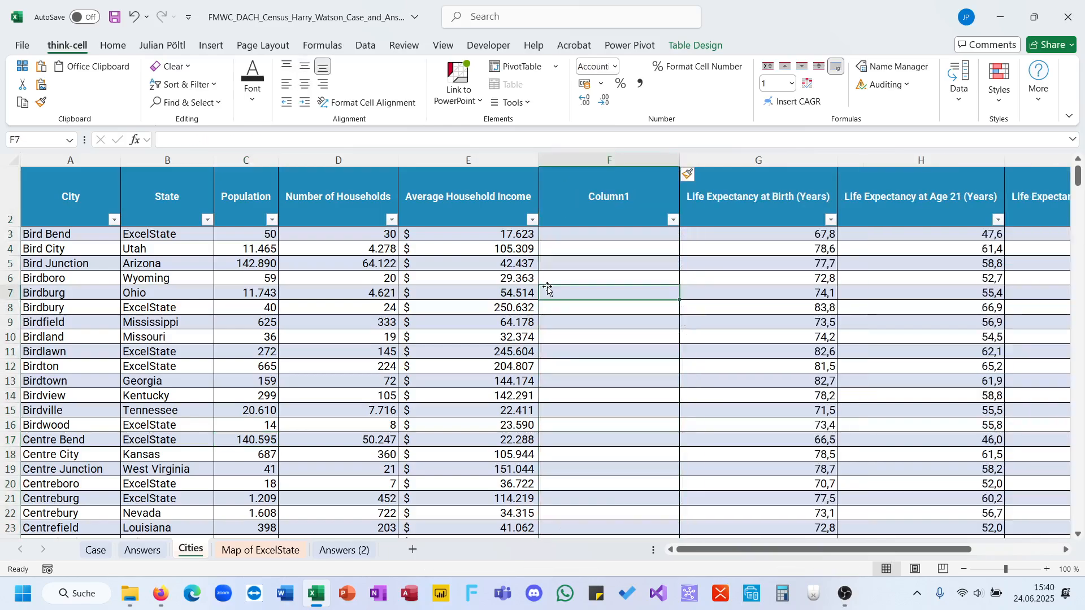
left_click(96, 550)
left_click(540, 416)
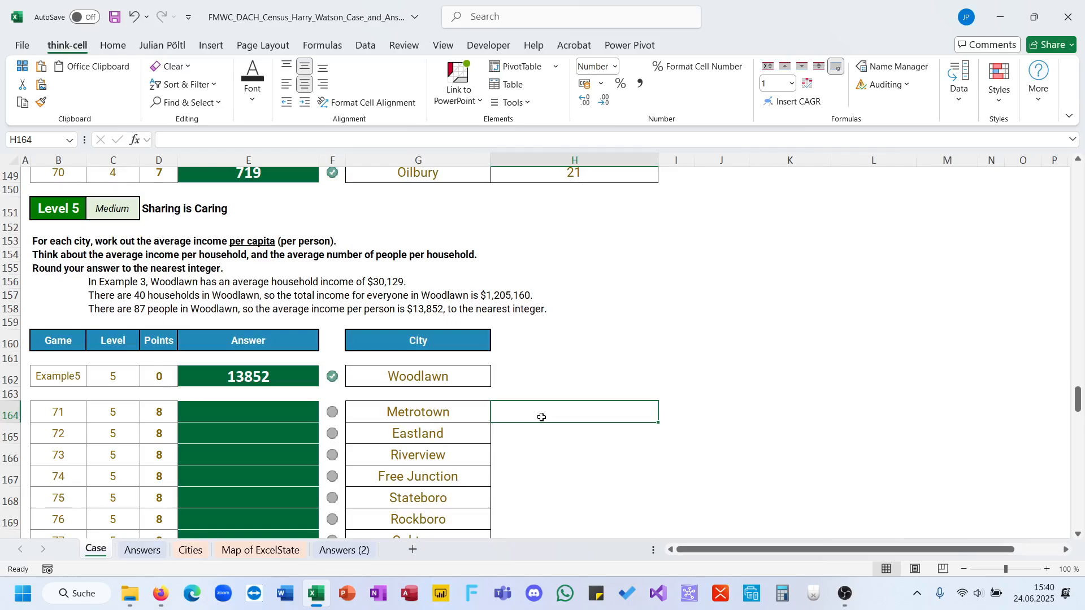
type("=xl")
key("BackSpace")
key("BackSpace")
type("ci")
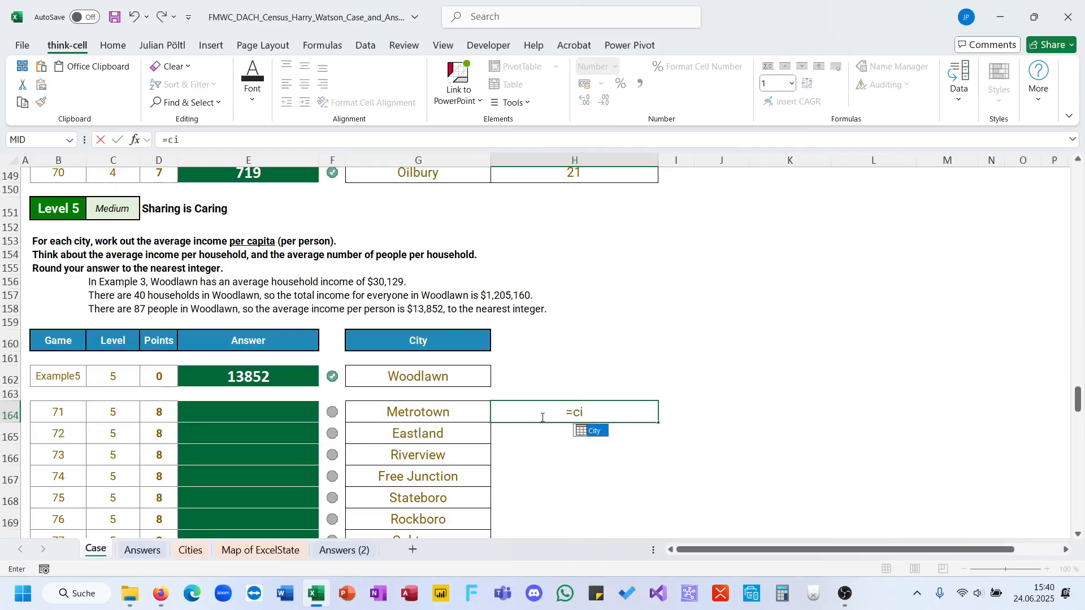
key("Tab")
type("[")
key("Down")
key("Down")
key("Down")
key("Down")
key("Down")
key("Down")
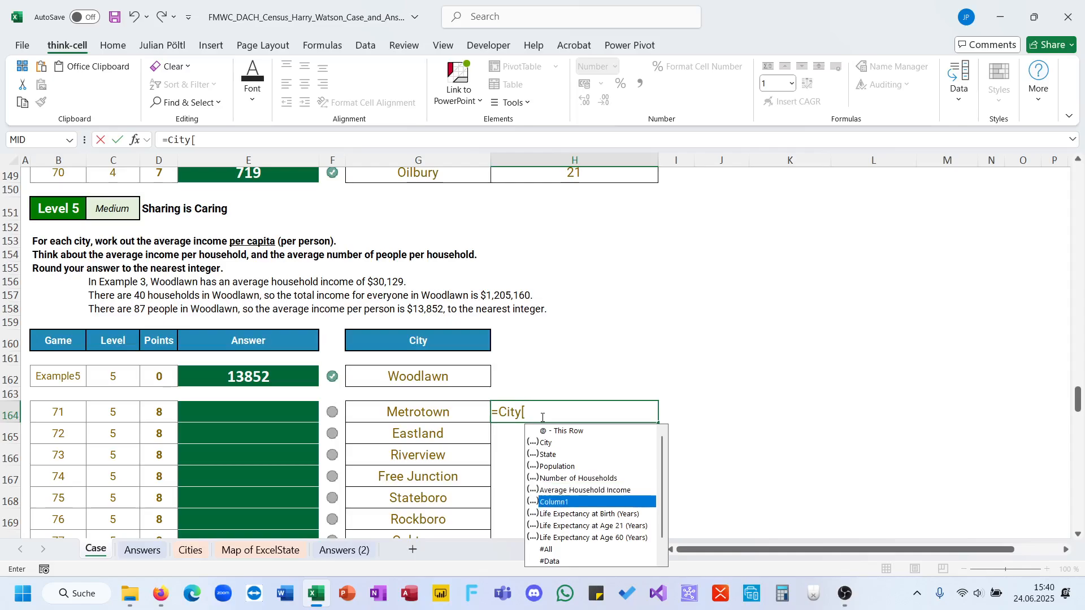
key("Escape")
Read the Level 5 task on average income per capita in B153 and return to the Cities sheet.
key("Escape")
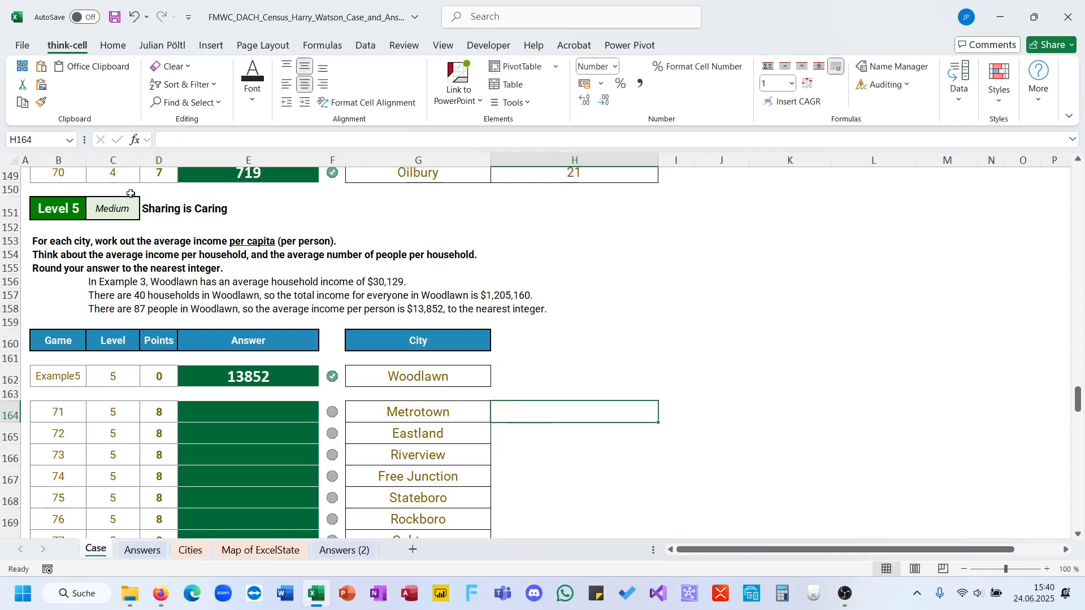
left_click(70, 238)
left_click_drag(269, 139, 378, 139)
key("ctrl+c")
key("Escape")
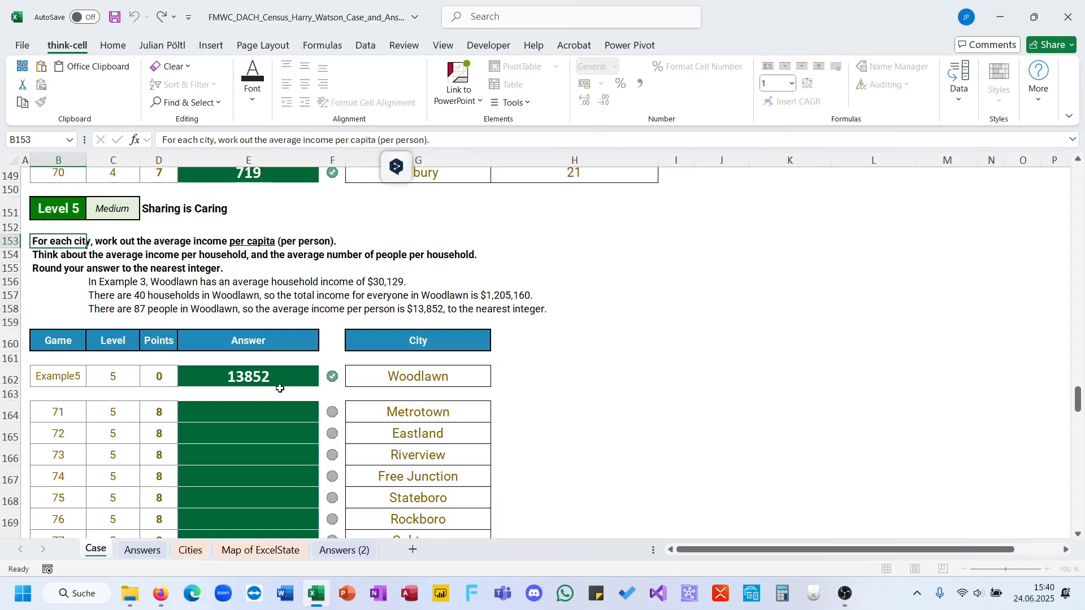
left_click(142, 550)
left_click(190, 550)
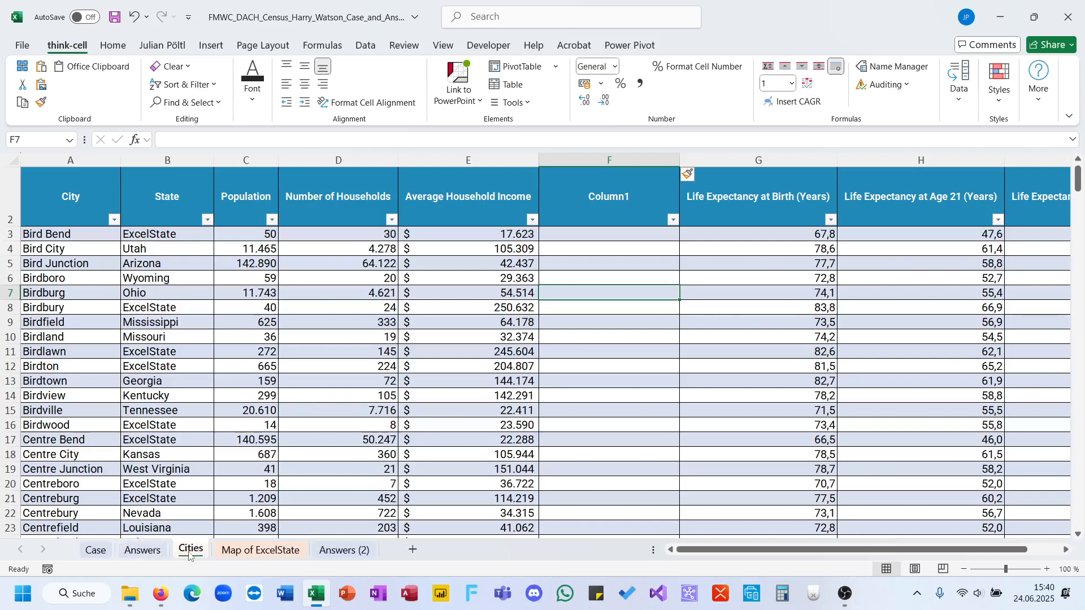
Name the new column "average income per capita" and calculate it as Average Household Income times Number of Households divided by Population.
left_click(596, 204)
key("ctrl+v")
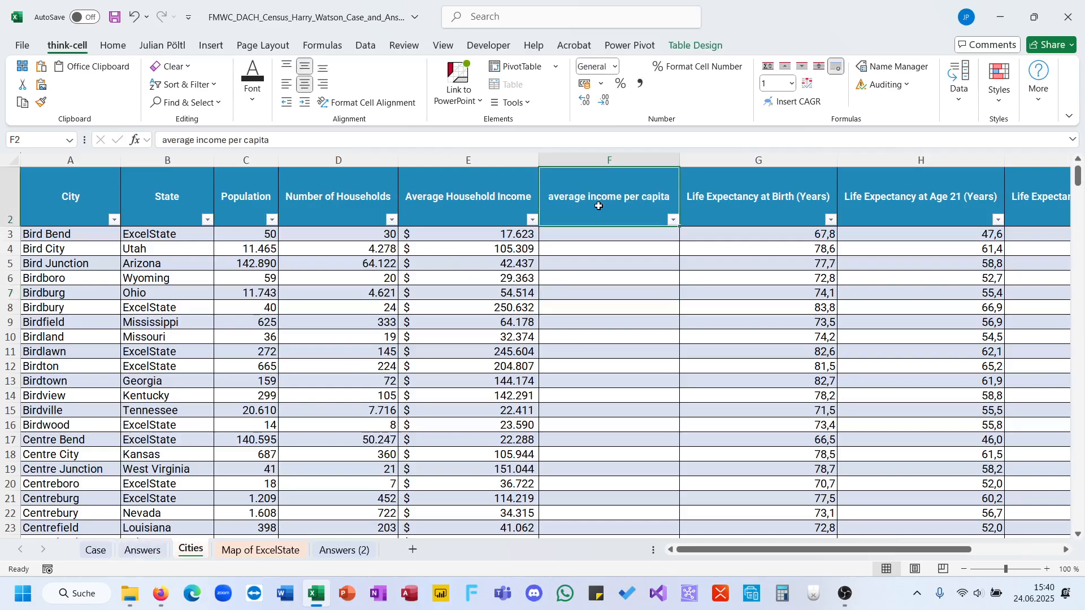
left_click(603, 236)
type("=")
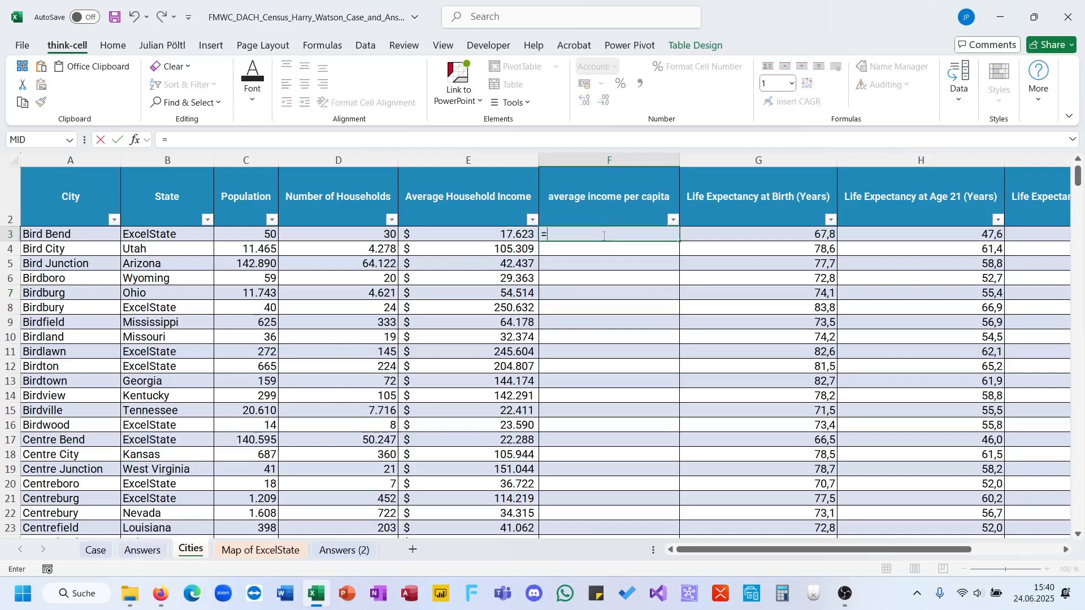
key("Left")
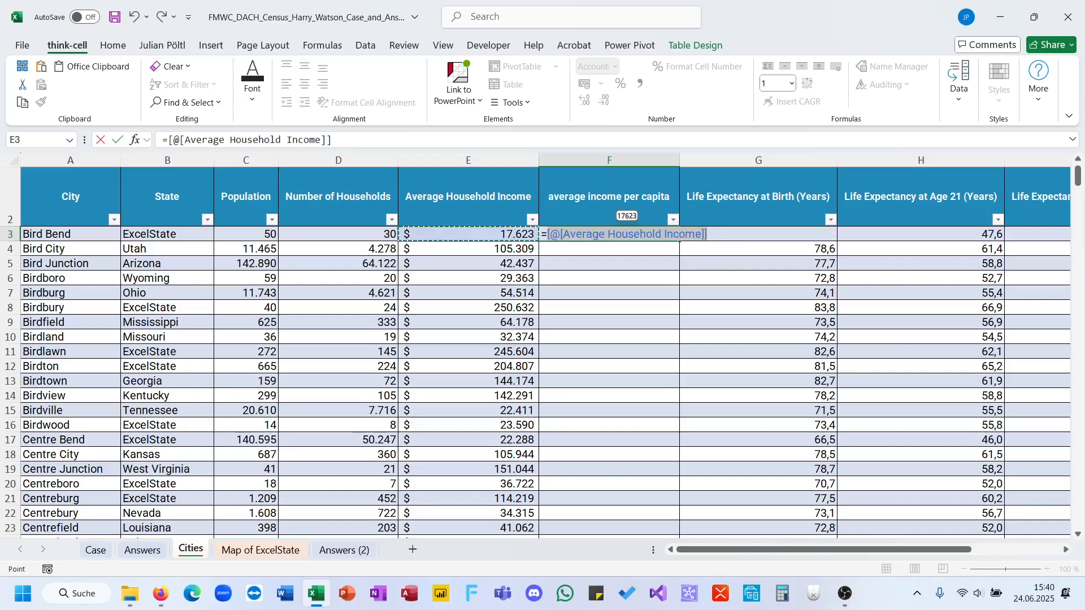
type("*")
left_click(369, 237)
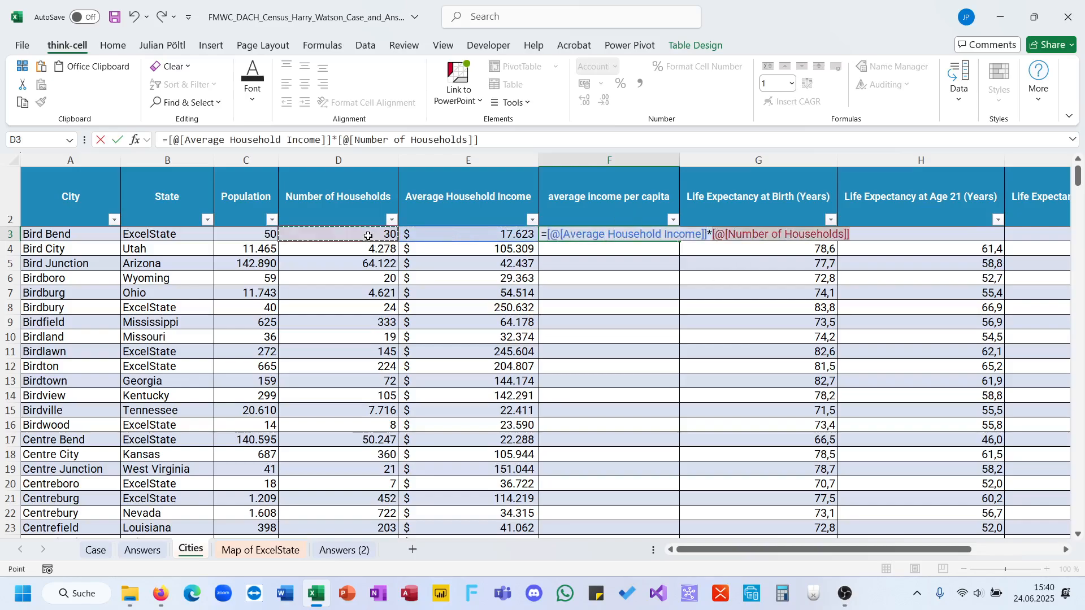
type("/")
left_click(267, 237)
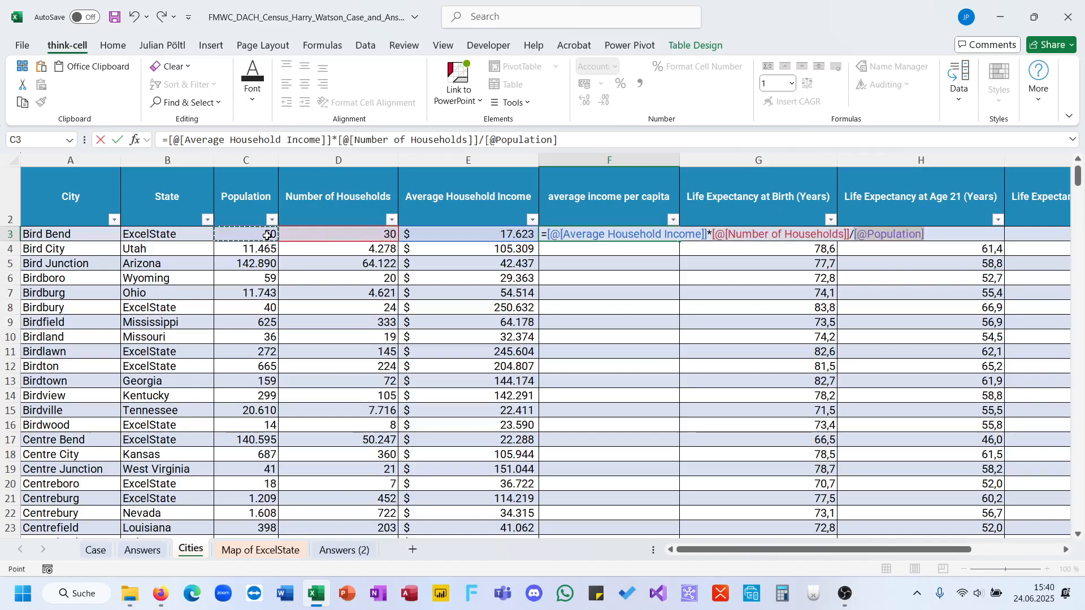
key("Return")
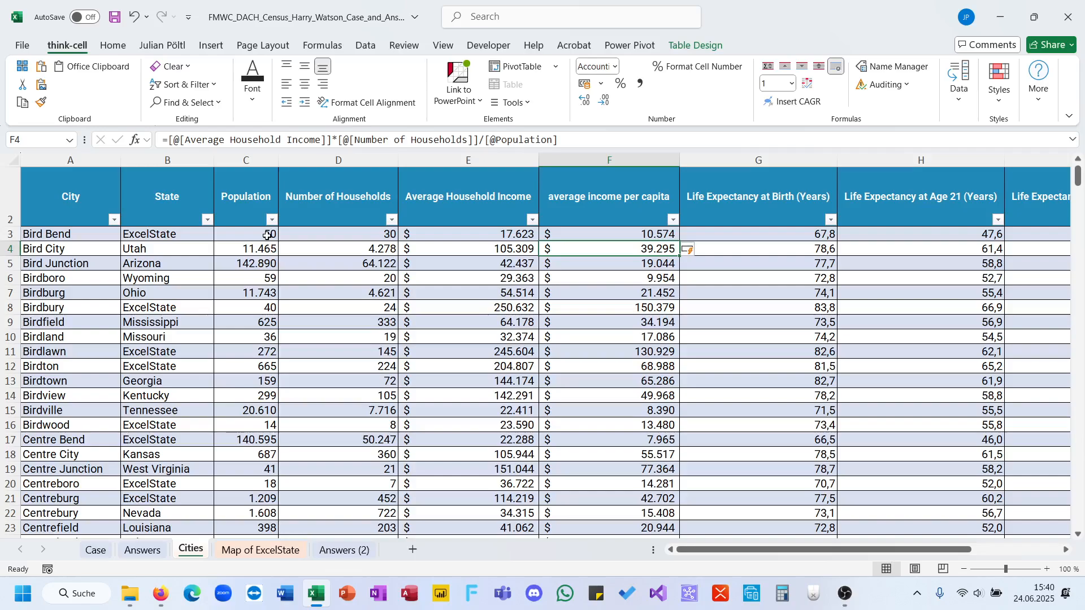
Wrap the per-capita income formula in F3 in ROUND with an empty digits argument.
key("Up")
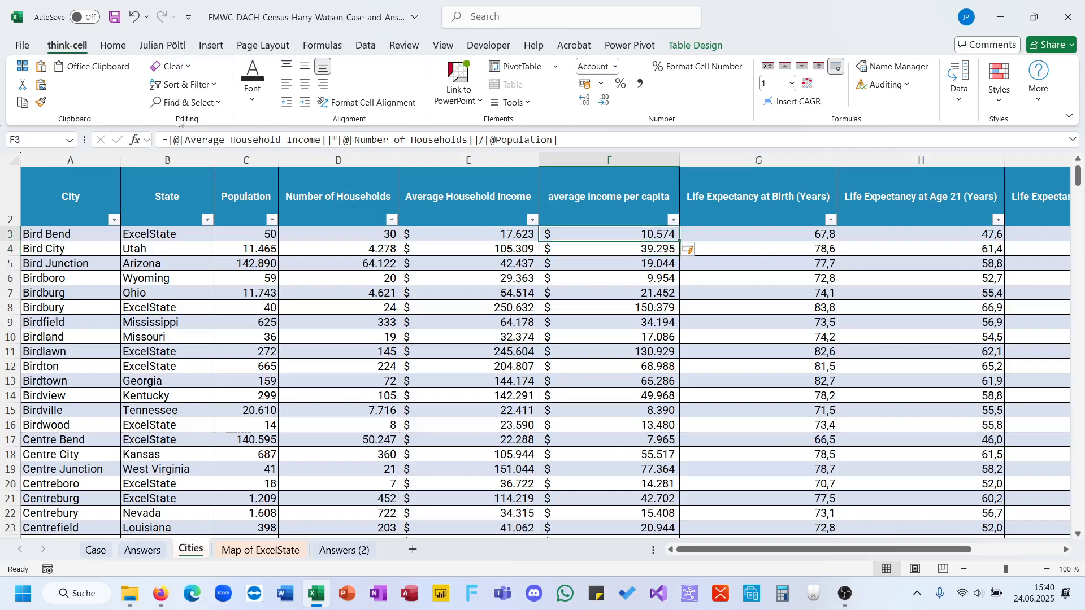
left_click(169, 145)
type("ROUND(")
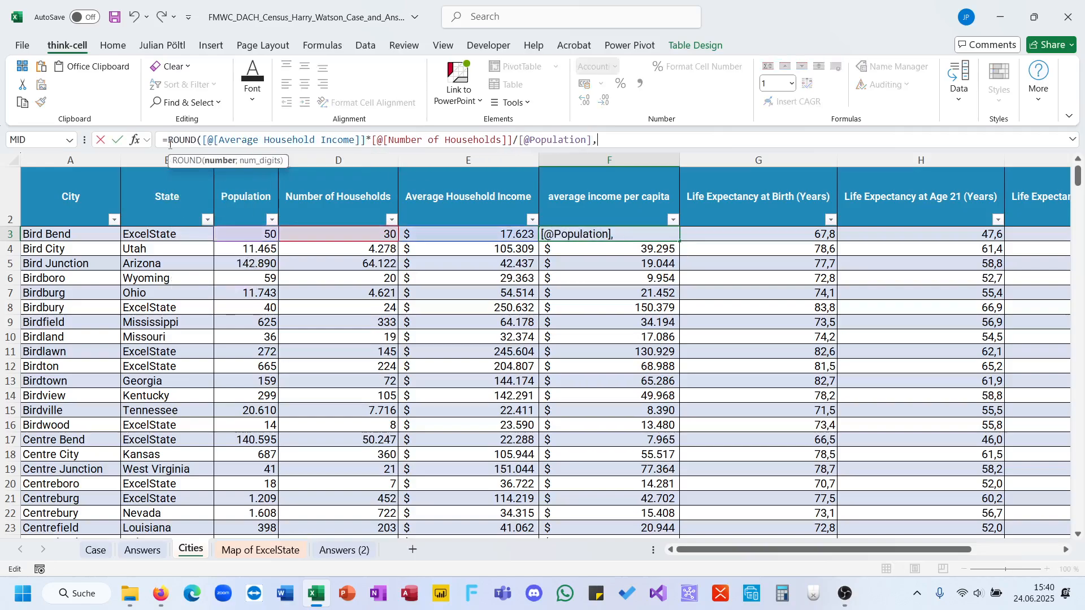
type(")")
key("Return")
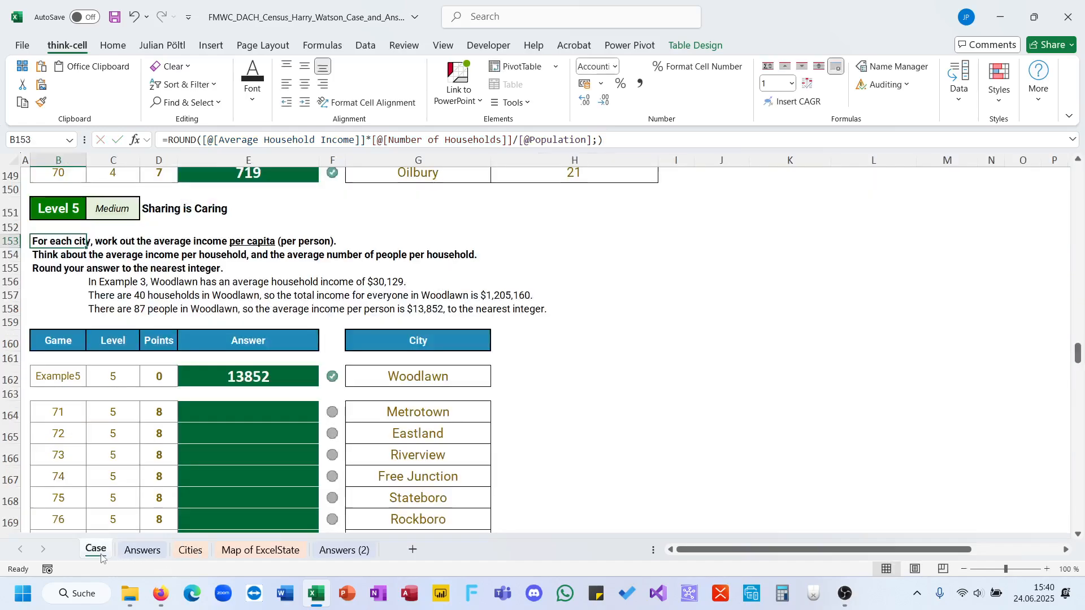
Begin an XLOOKUP in E164 on the Case sheet that searches for G164 in City[City].
left_click(105, 552)
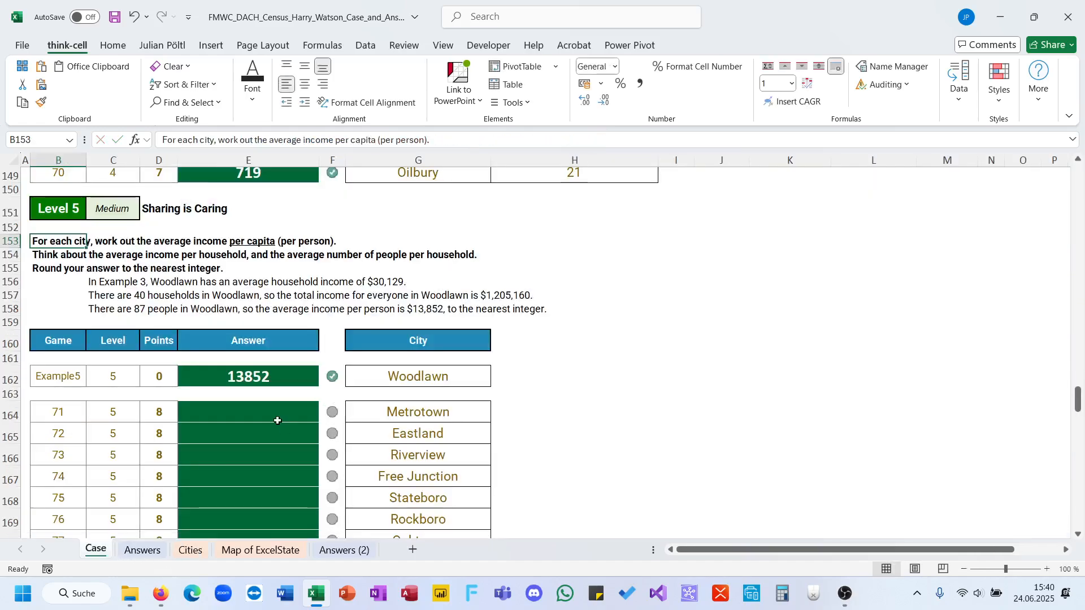
left_click(277, 421)
type("=x")
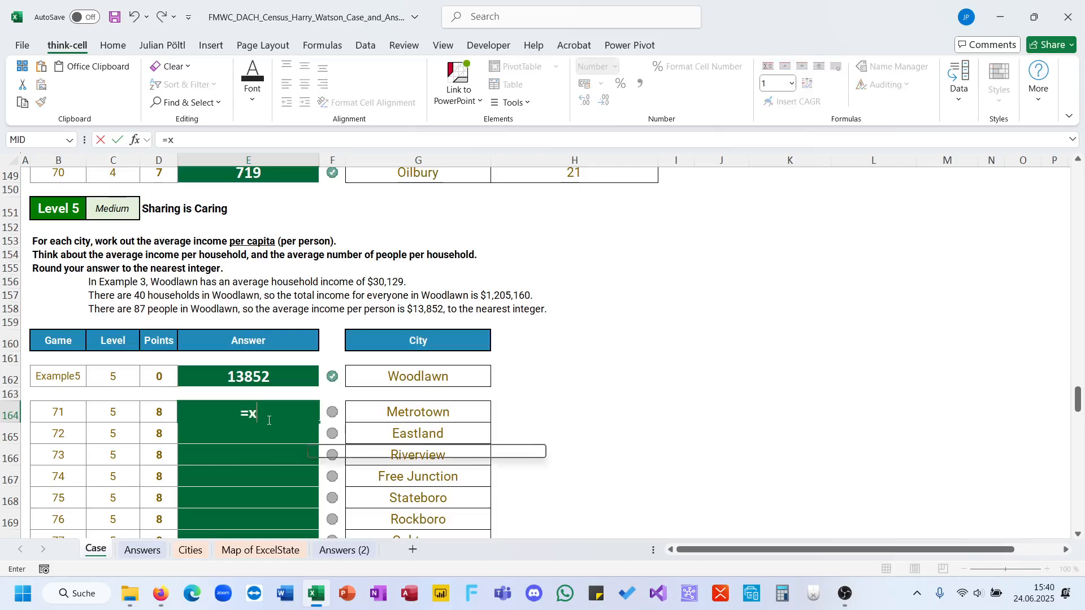
key("Tab")
left_click(367, 417)
type(";ci")
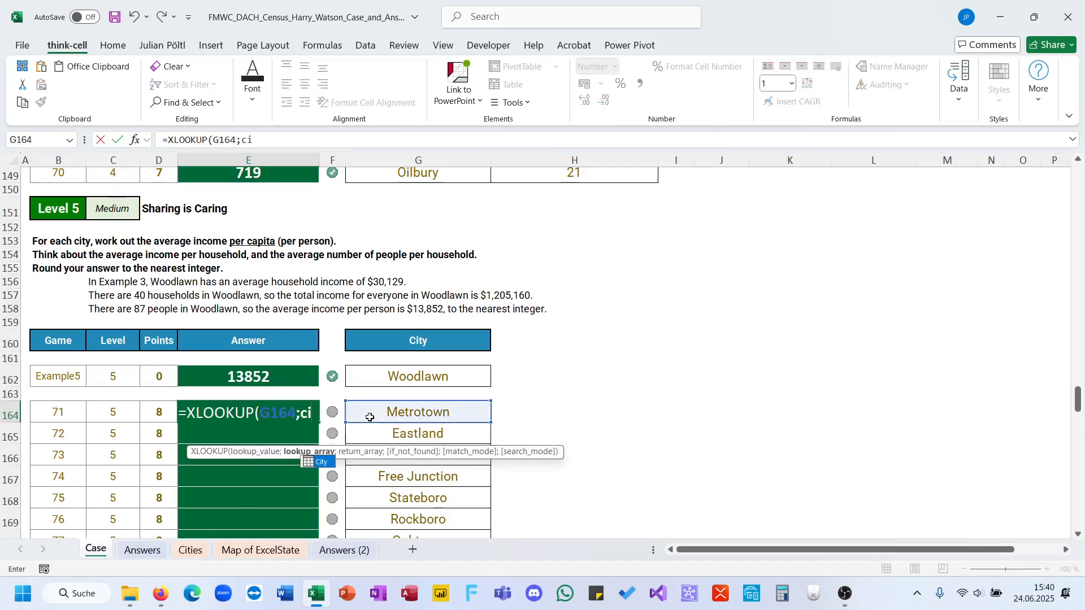
key("Tab")
type("[")
key("Down")
key("Down")
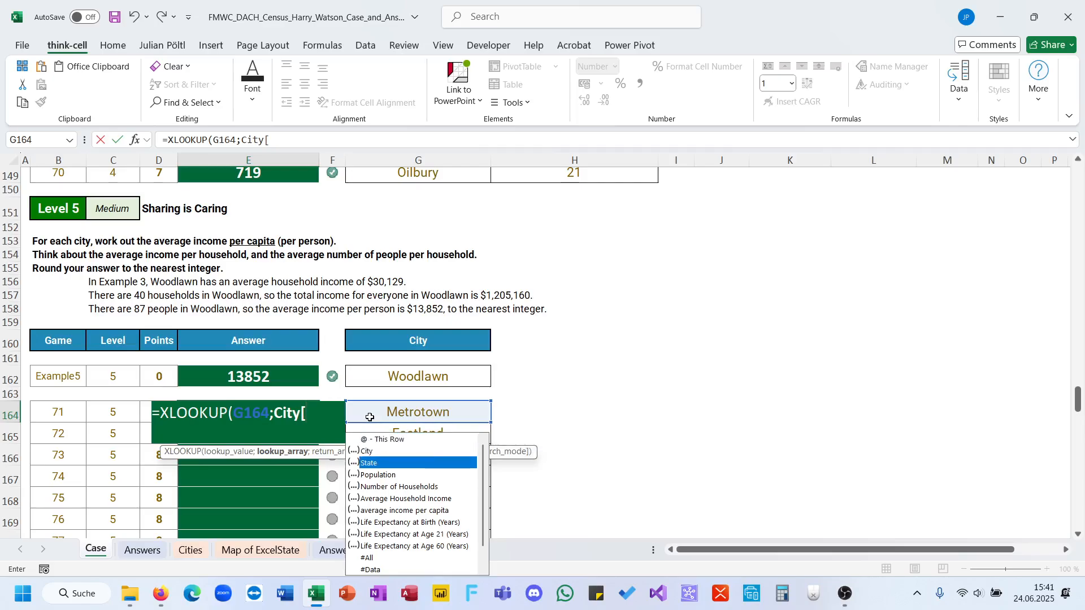
key("Up")
key("Tab")
type("]")
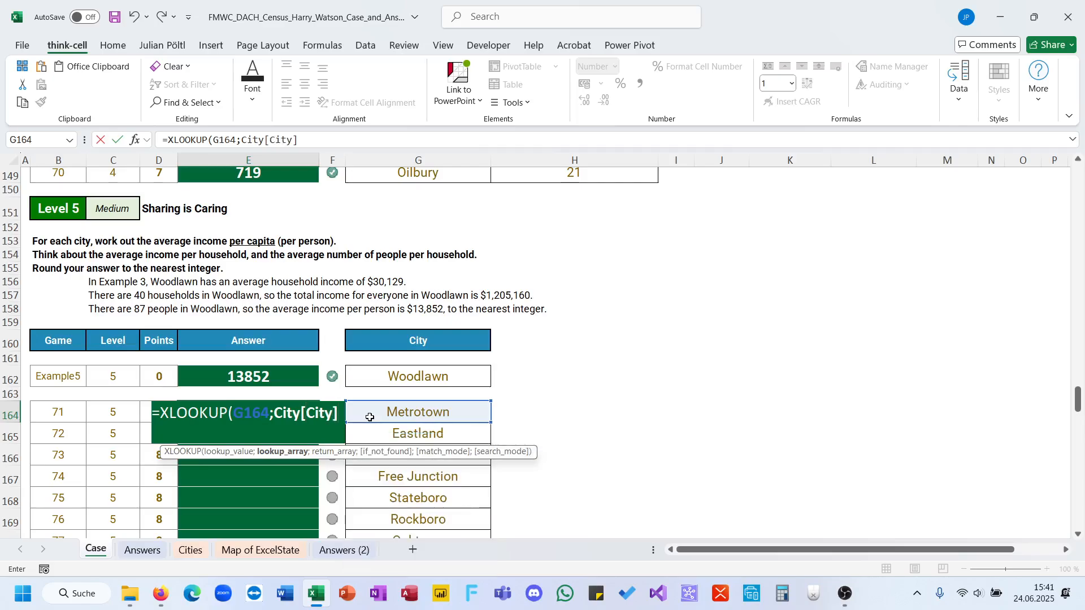
type(";ci")
Complete the E164 XLOOKUP with City[average income per capita] as the return array and commit it.
key("Tab")
type("[")
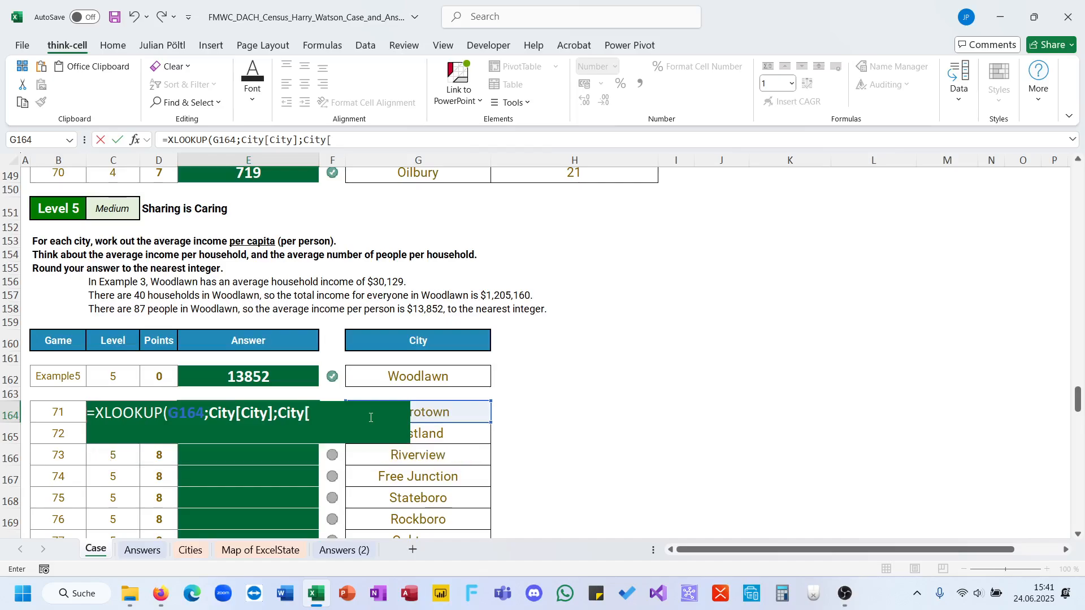
left_click(338, 137)
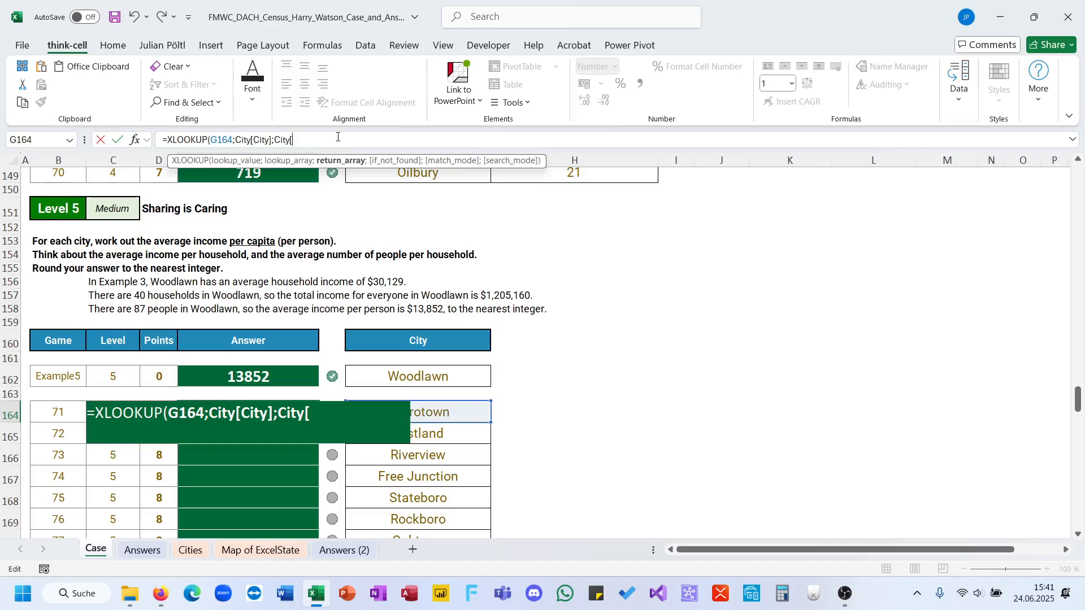
type("a")
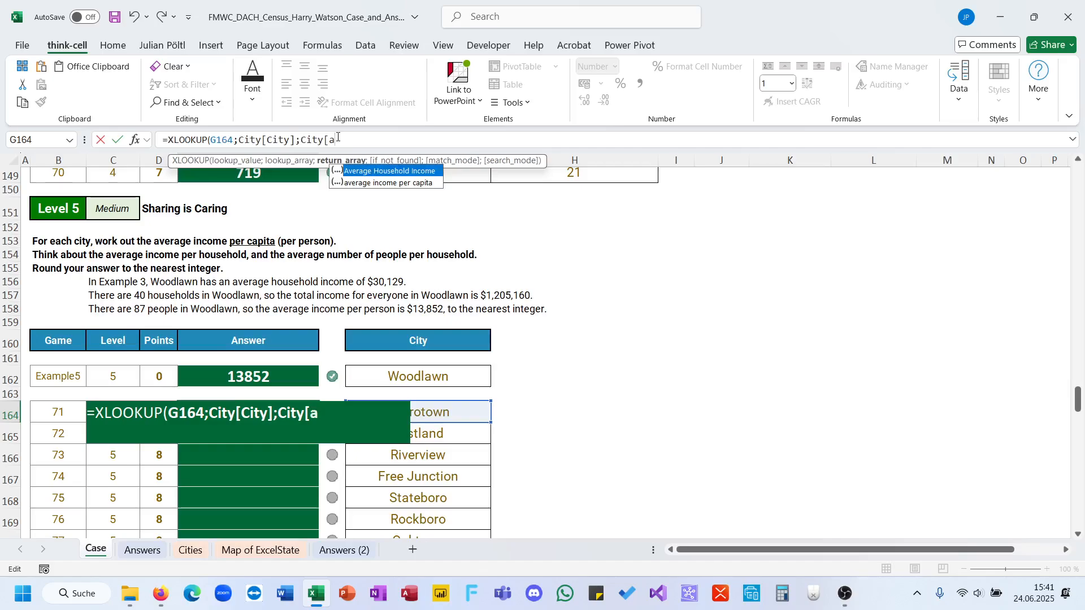
key("Down")
key("Tab")
type("])")
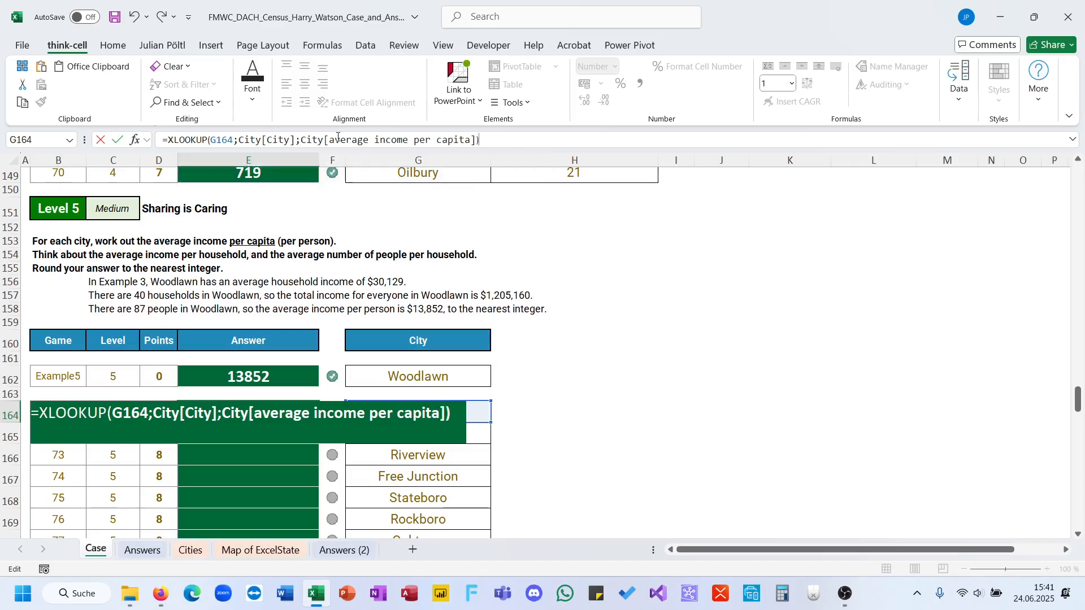
key("Return")
Fill the E164 formula down through E183 and move on to the Level 6 task.
key("Up")
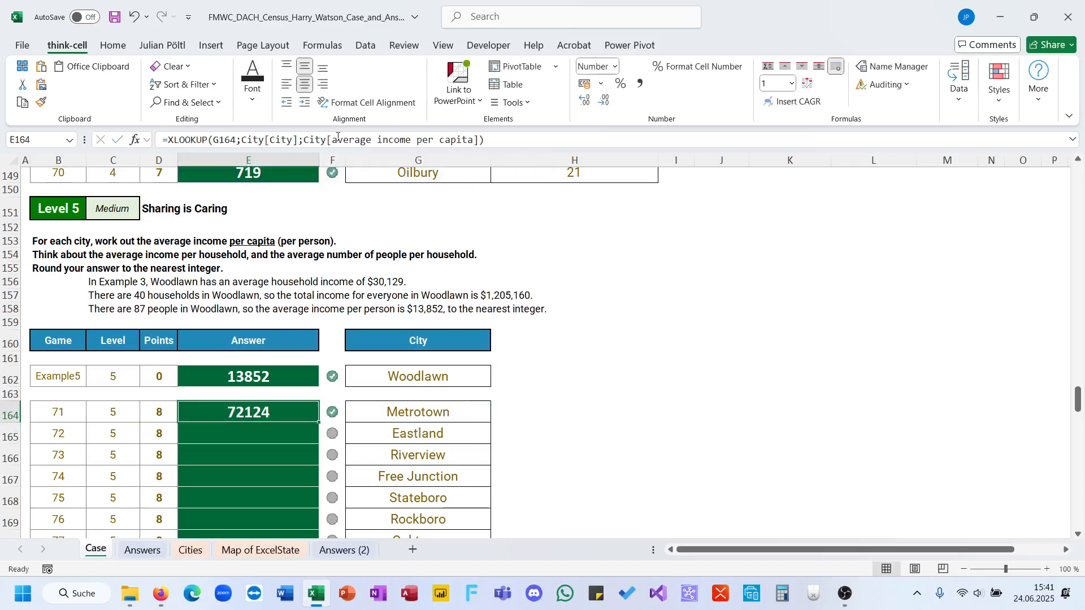
double_click(319, 424)
scroll(319, 423, "down", 10)
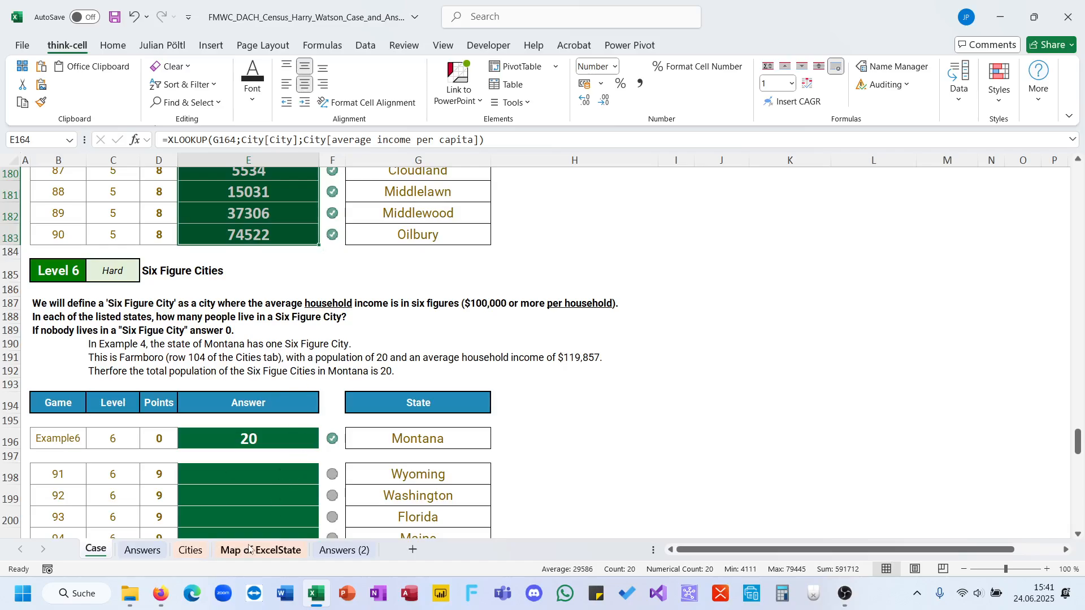
Insert a table column before average income per capita on the Cities sheet and name it 6FC.
left_click(190, 550)
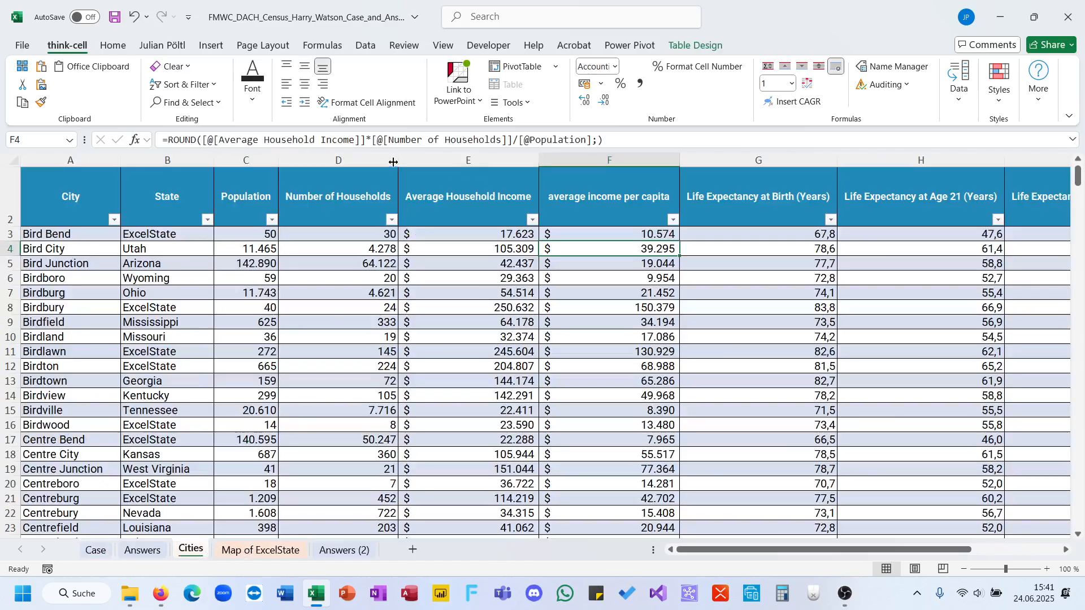
left_click(577, 156)
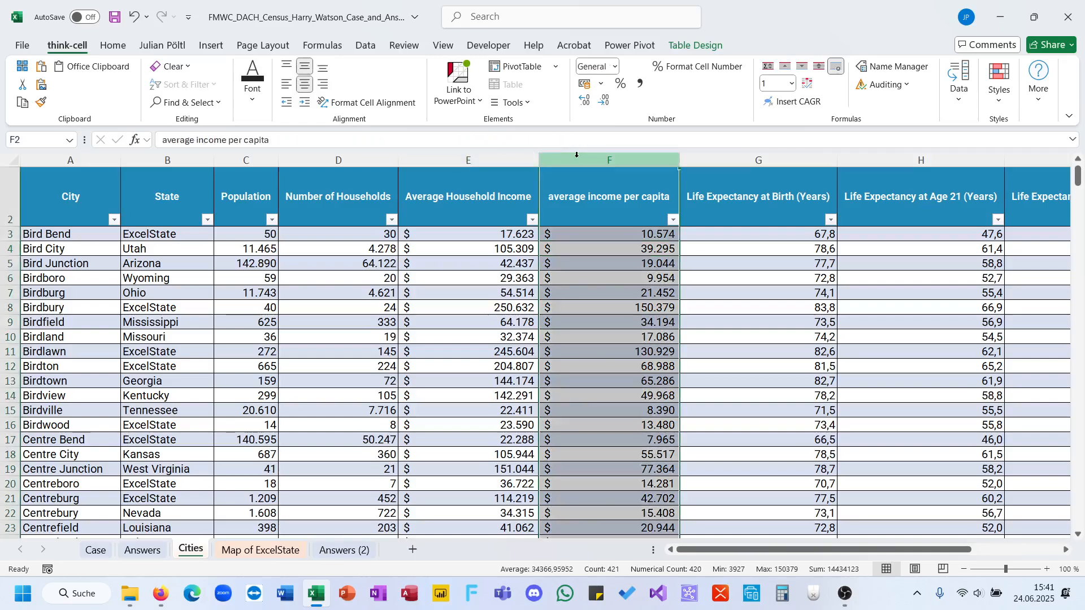
key("ctrl+plus")
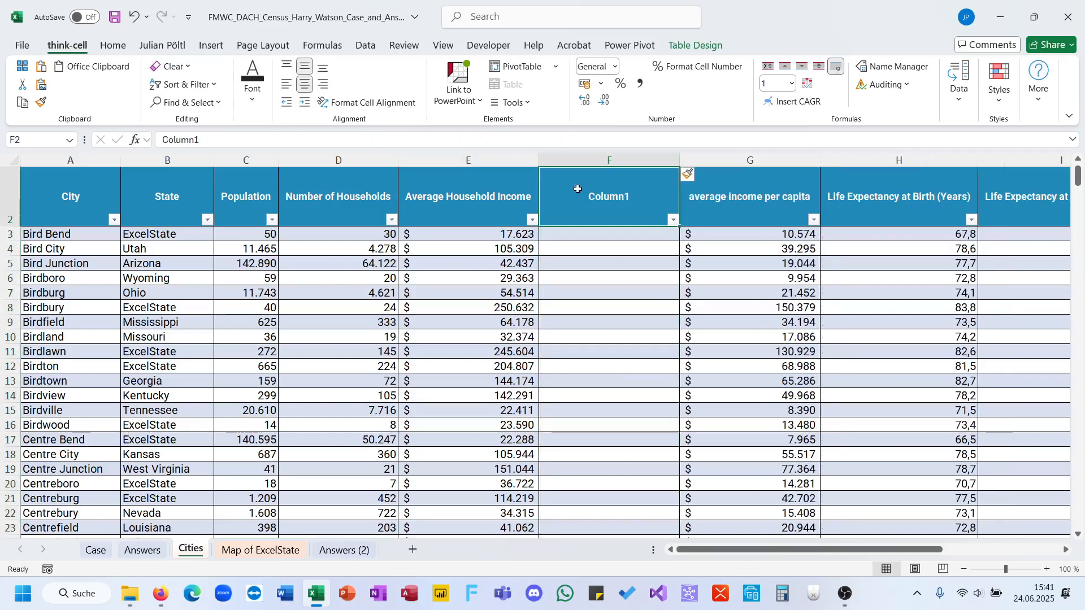
type("6FC")
key("Return")
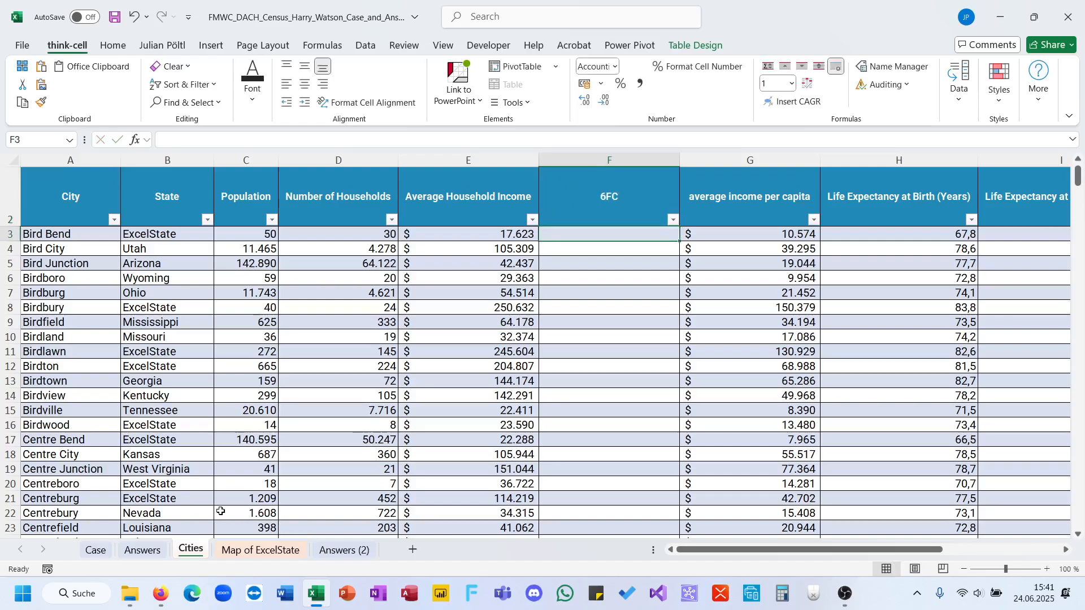
Check the Level 6 definition, then fill the 6FC column with a test for Average Household Income >=100000.
left_click(95, 550)
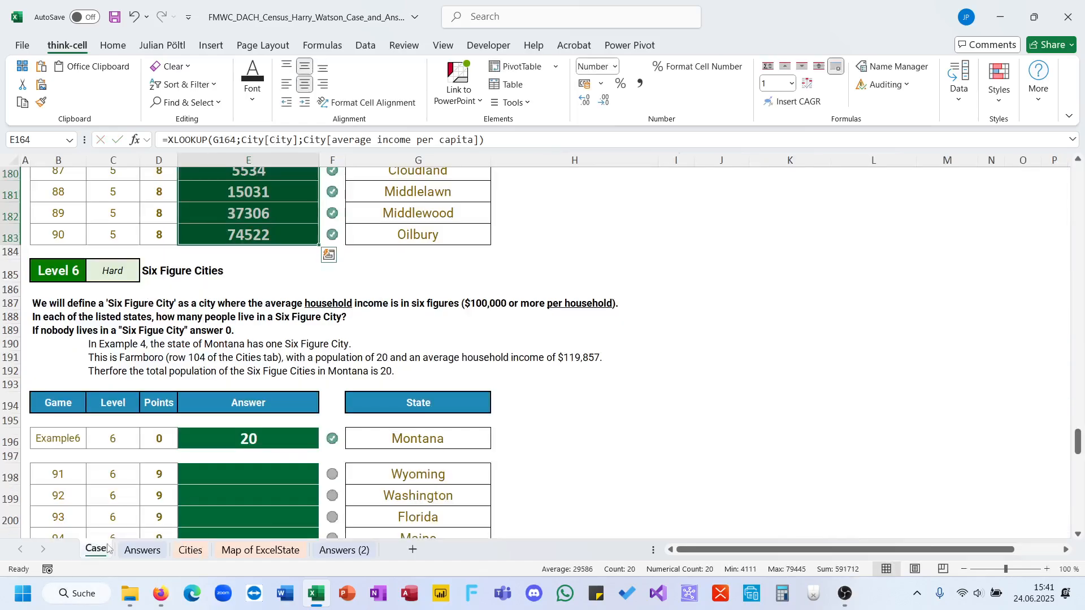
left_click(243, 549)
left_click(191, 550)
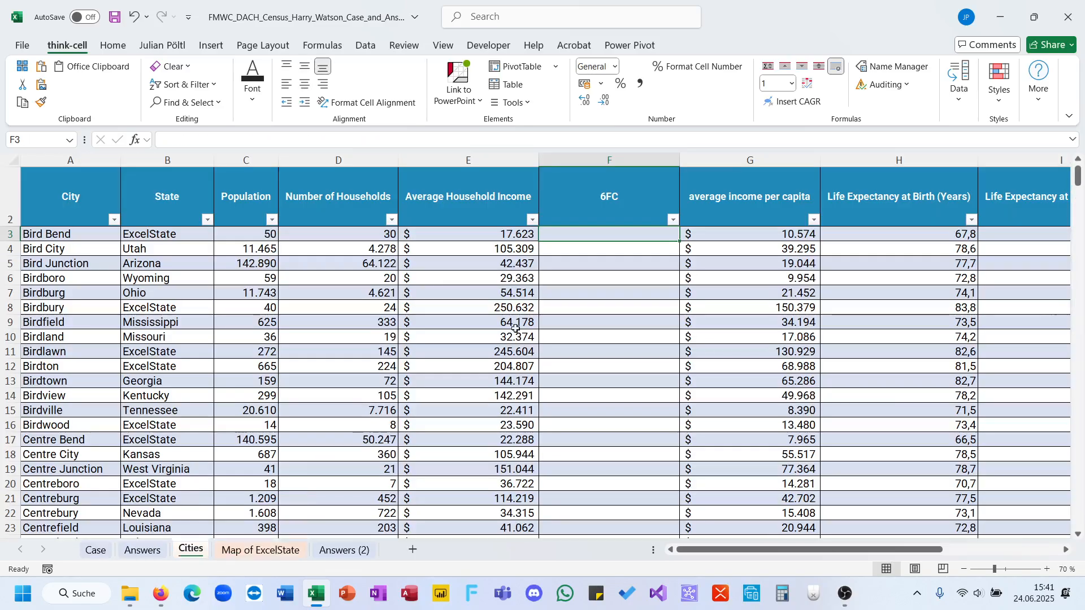
type("=")
key("Left")
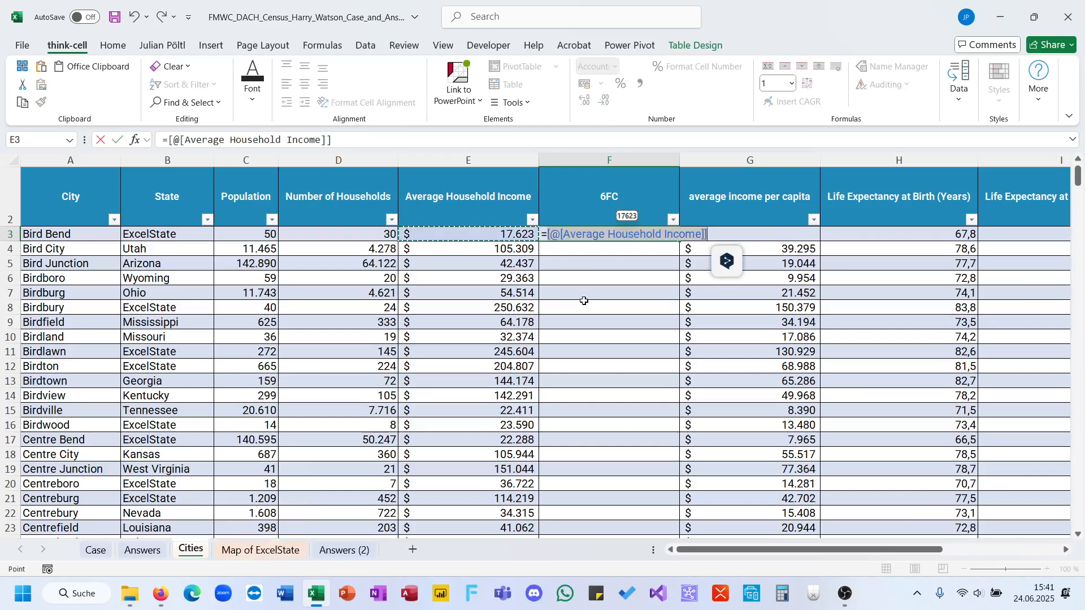
type(">=")
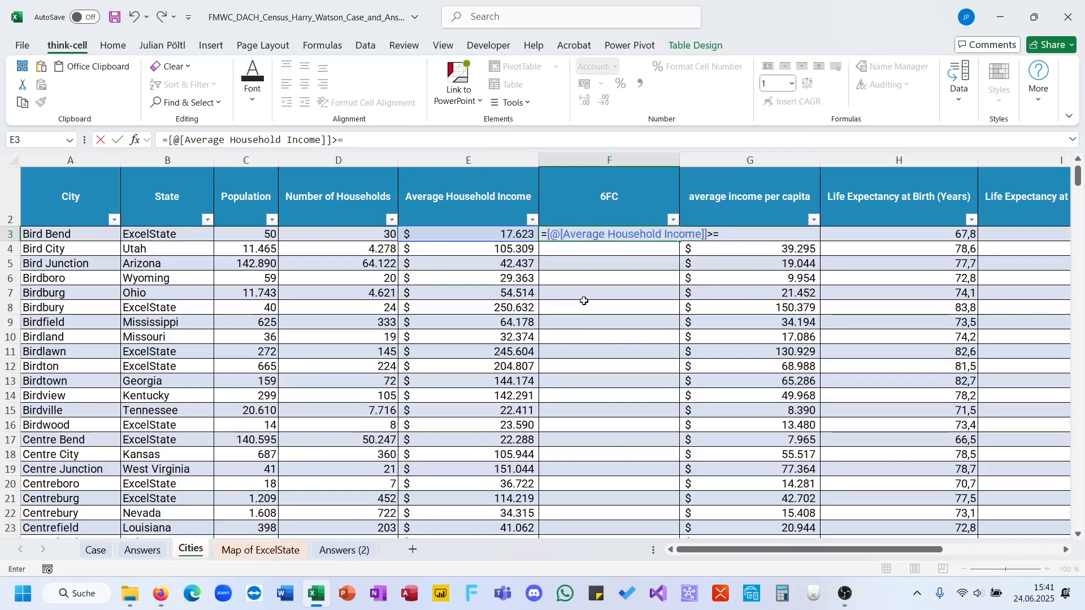
type("100000")
key("ctrl+Return")
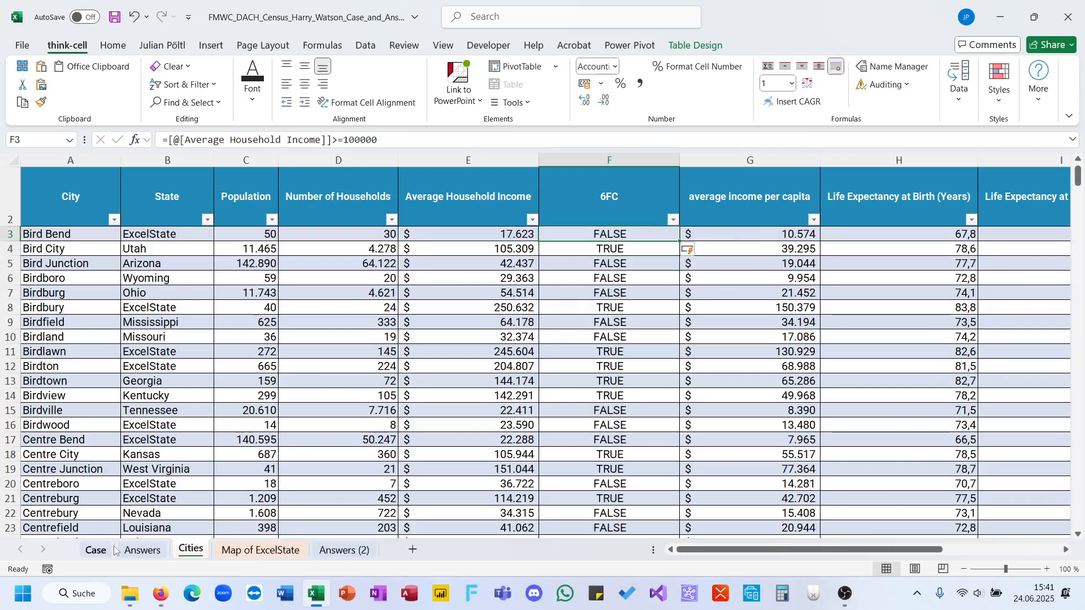
Begin a SUMIFS formula in E198 on the Case sheet with City[Population] as the sum range.
left_click(110, 550)
left_click(279, 471)
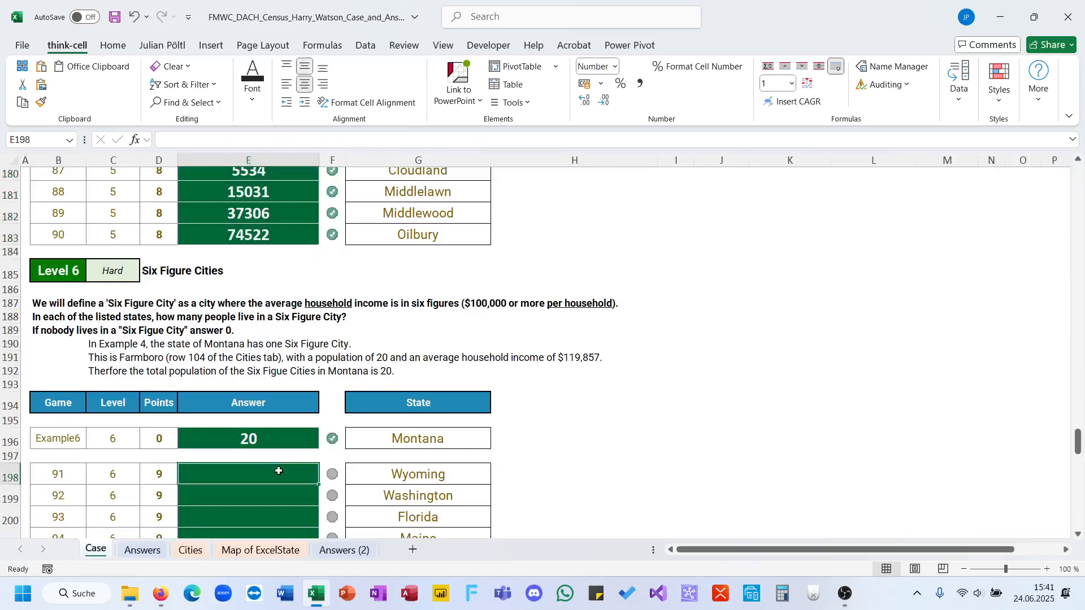
type("=sum")
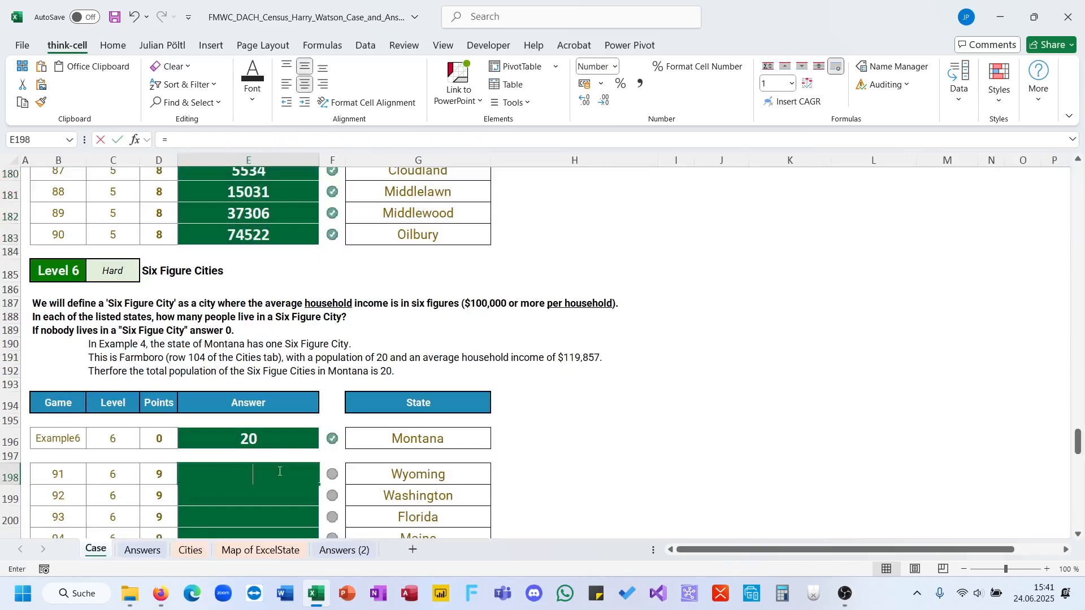
key("Down")
key("Down")
key("Tab")
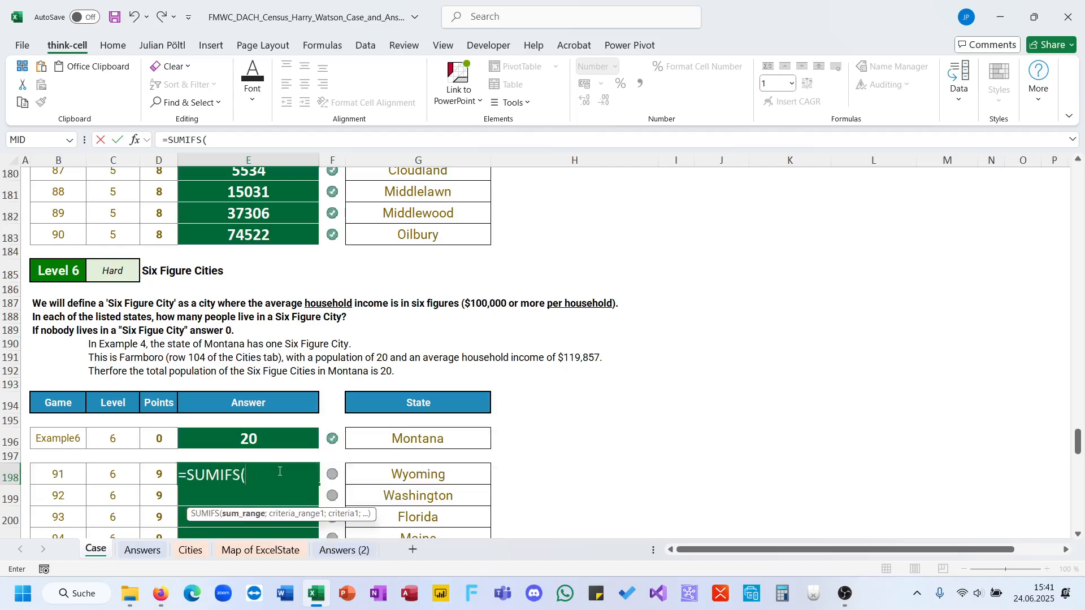
type("City[")
key("Down")
key("Down")
key("Down")
key("Up")
key("Tab")
type("];")
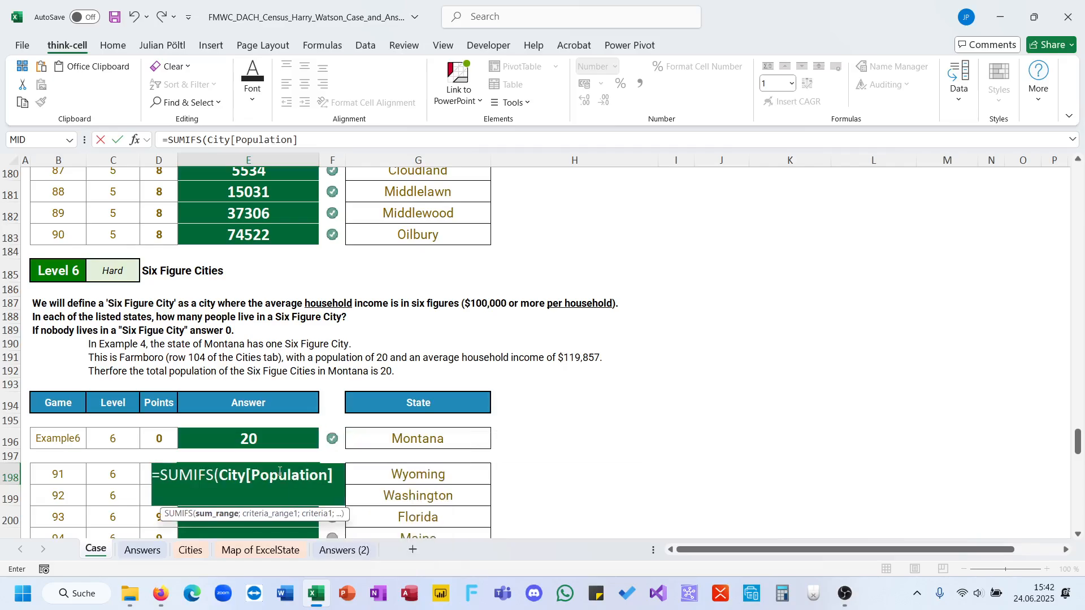
type("ci")
Add the first SUMIFS criterion in E198, matching City[State] against the state in G198.
key("Tab")
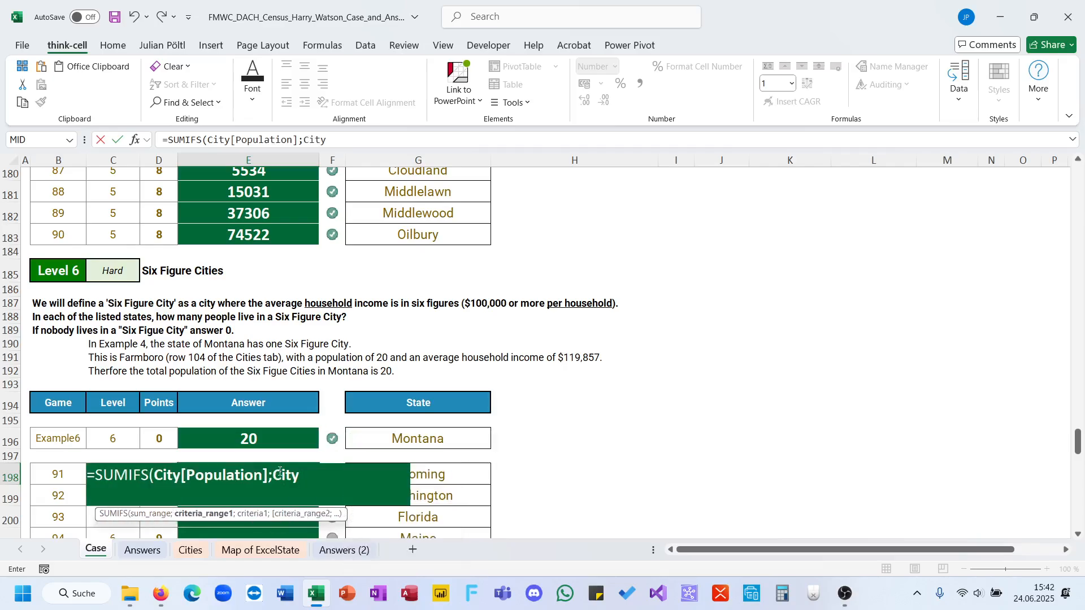
type("[")
key("Down")
key("Down")
key("Tab")
type("];")
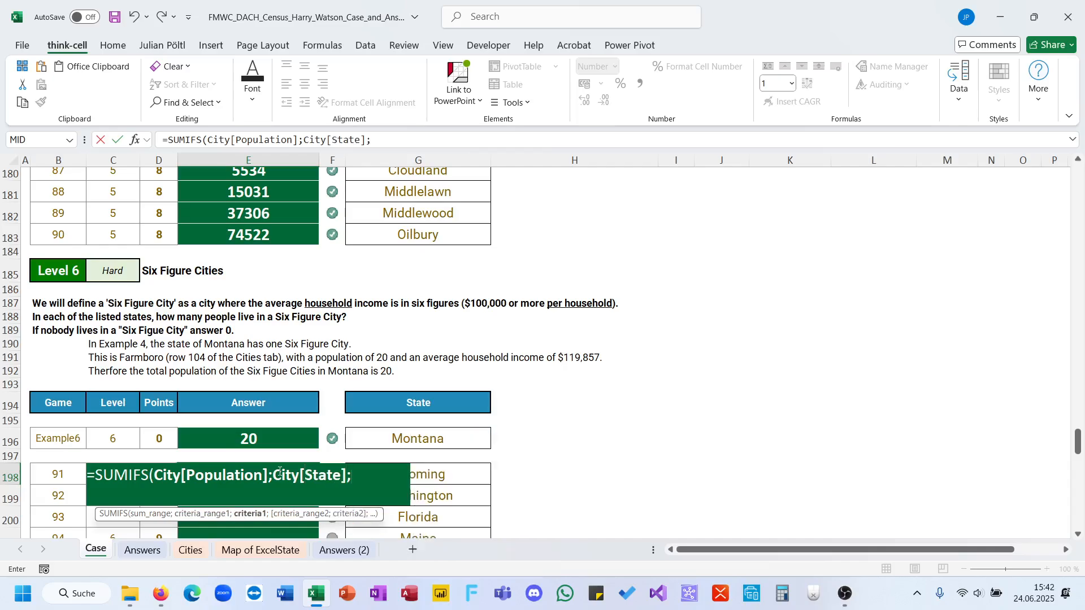
left_click(425, 472)
type(";")
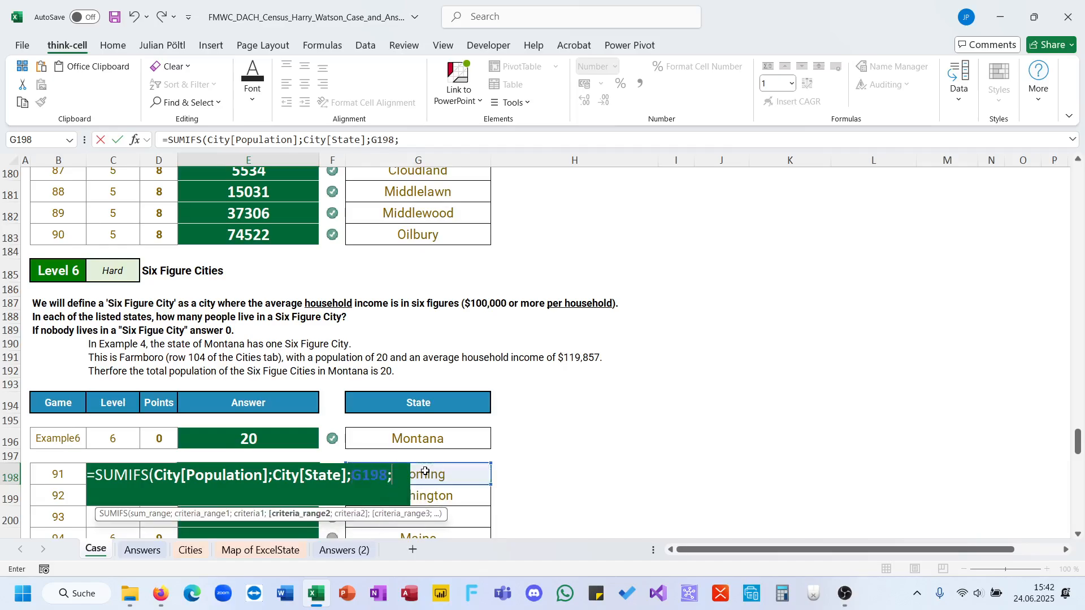
type("City[")
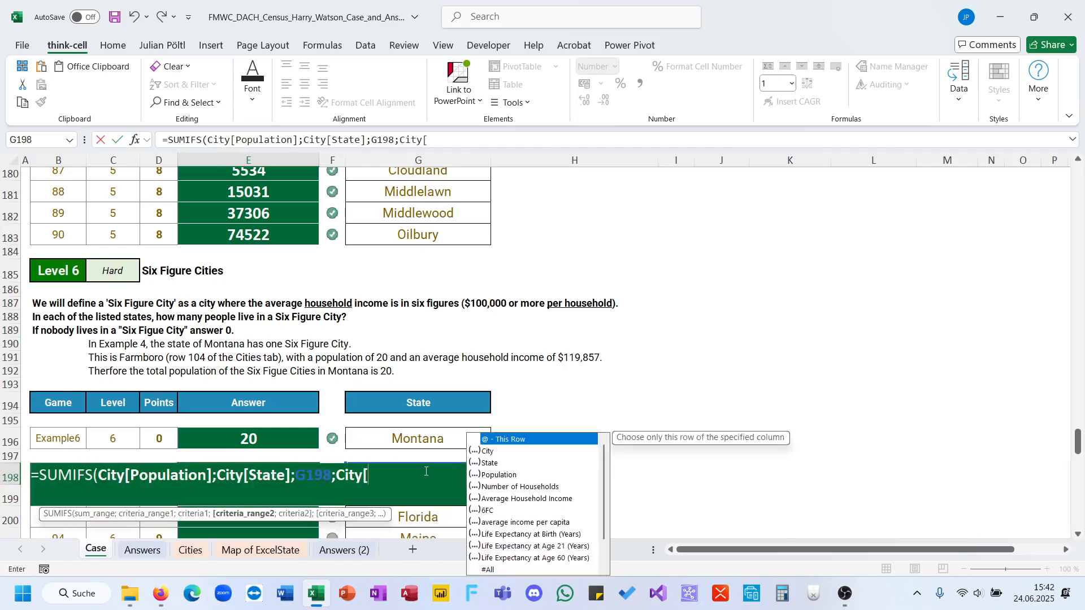
Complete the E198 SUMIFS with City[6FC] equal to TRUE as second criterion and fill it down through E217.
key("Down")
key("Down")
key("Tab")
type(";")
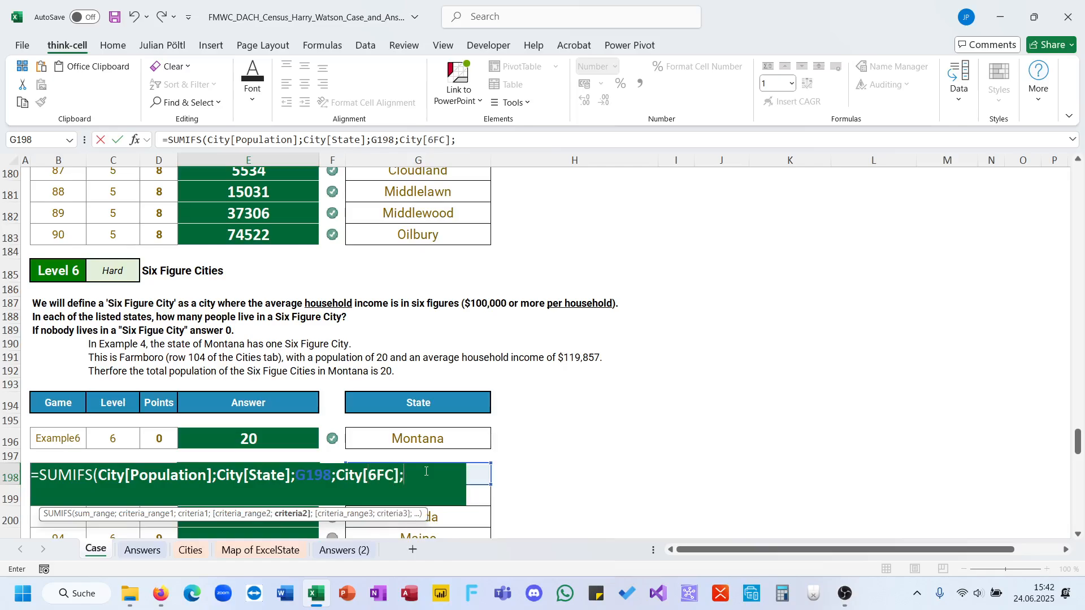
type("1TRUE)")
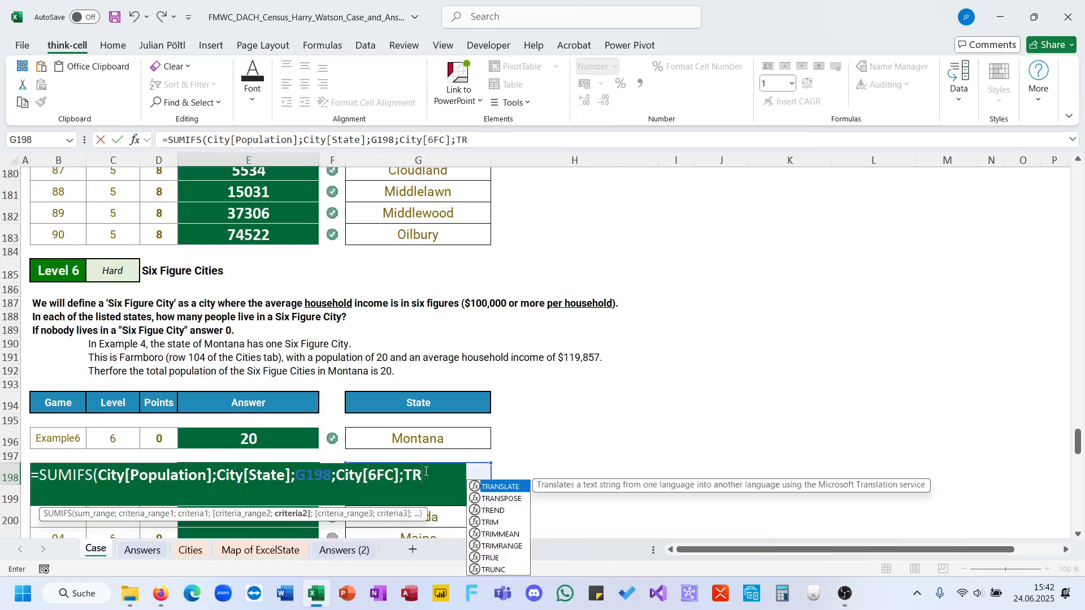
key("Return")
key("Up")
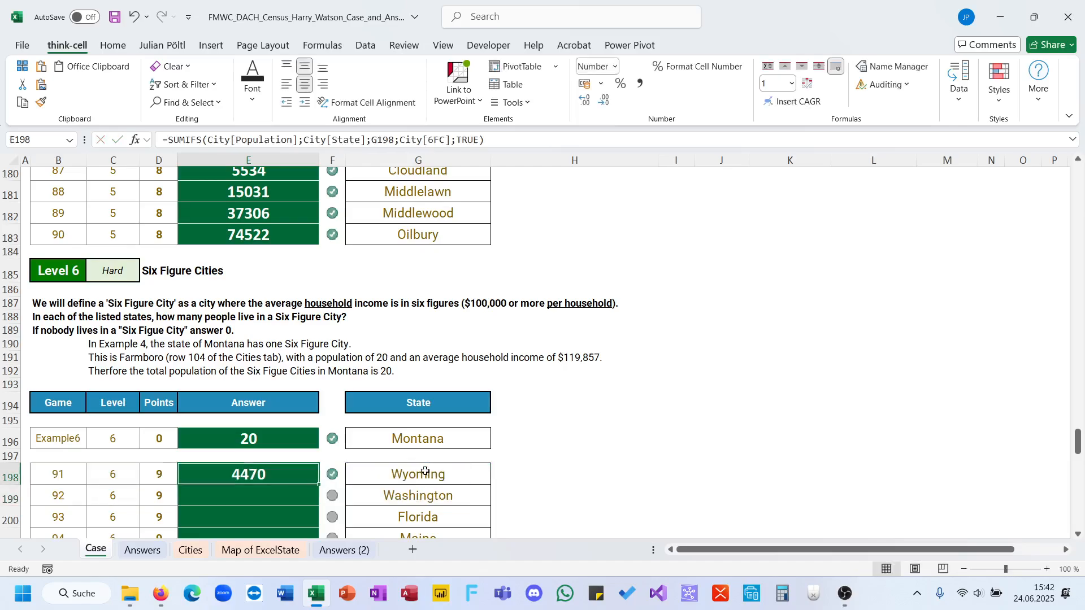
double_click(319, 484)
scroll(283, 344, "down", 4)
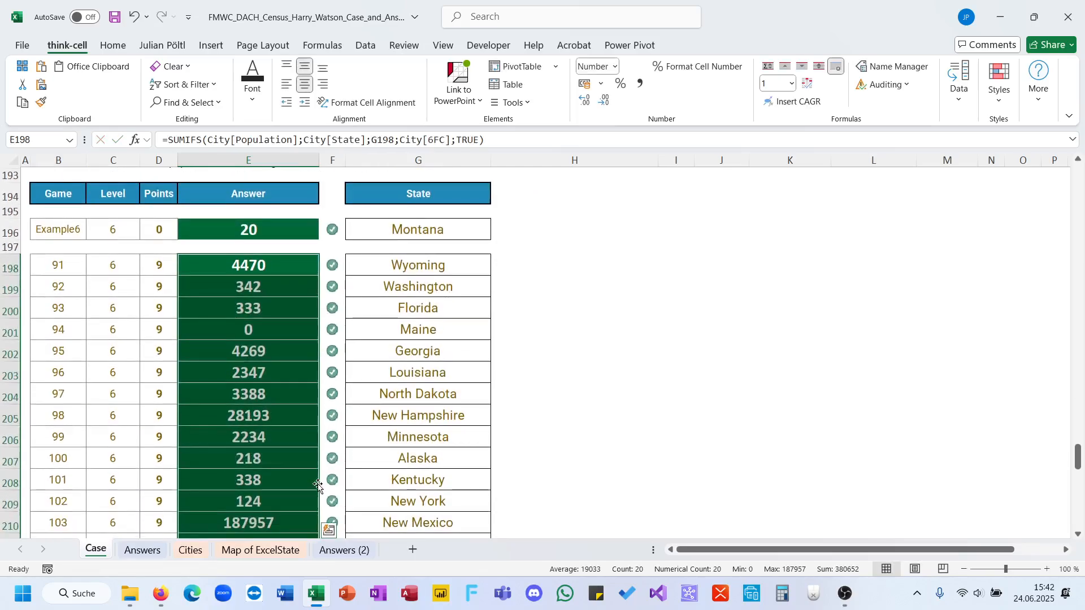
Replace the SUMIFS in E198 with the start of a FILTER nested inside SUM.
scroll(282, 344, "up", 1)
left_click(272, 296)
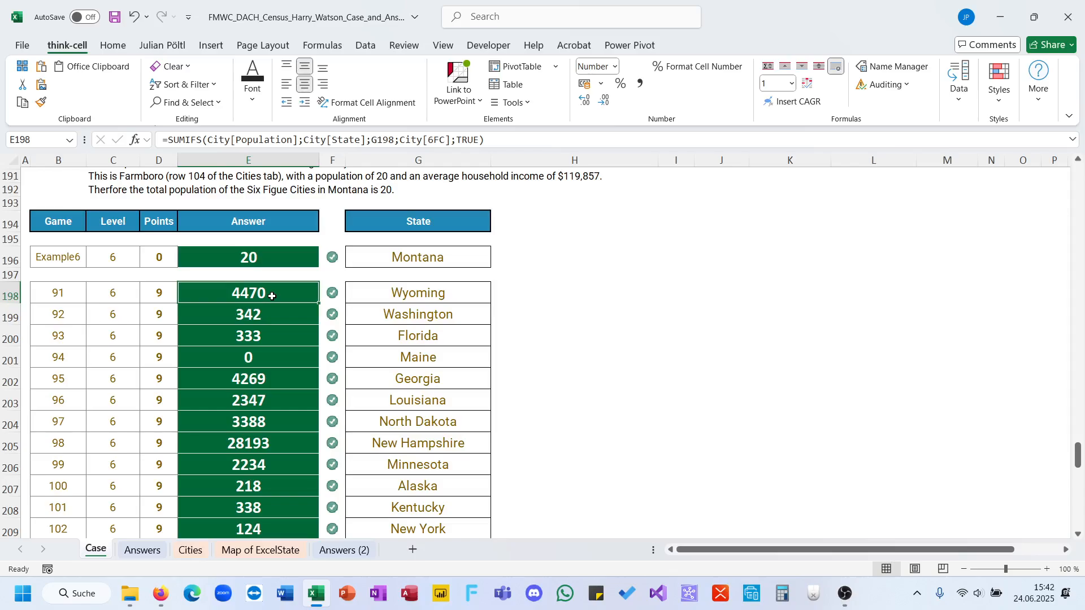
type("=")
key("BackSpace")
type("=SUM(Fil")
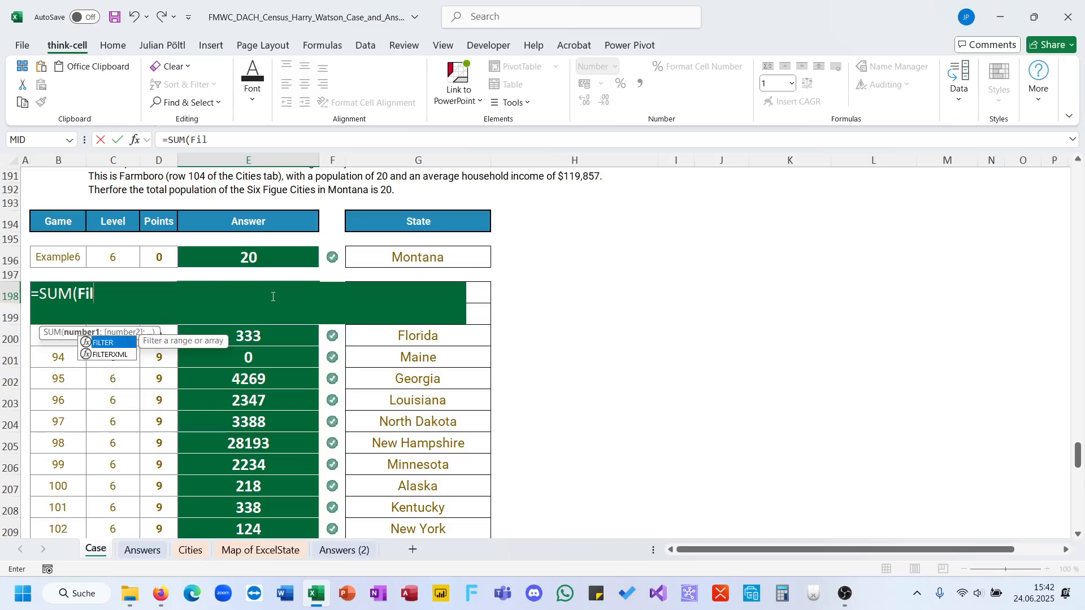
key("Tab")
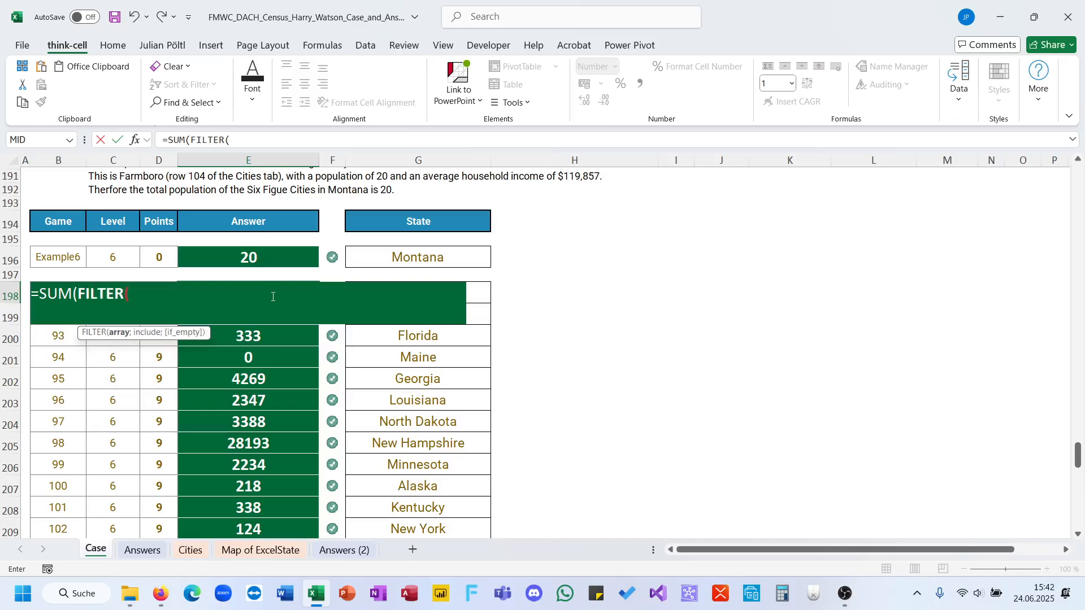
Set City[Population] as the array of the FILTER function in E198.
type("City[")
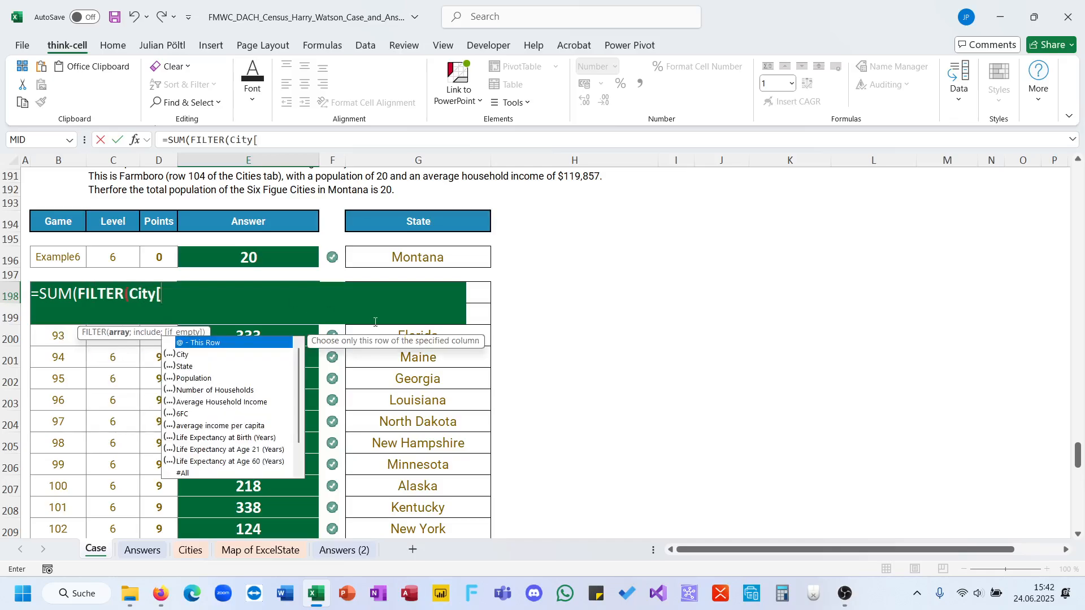
key("Right")
key("Right")
key("Right")
key("Return")
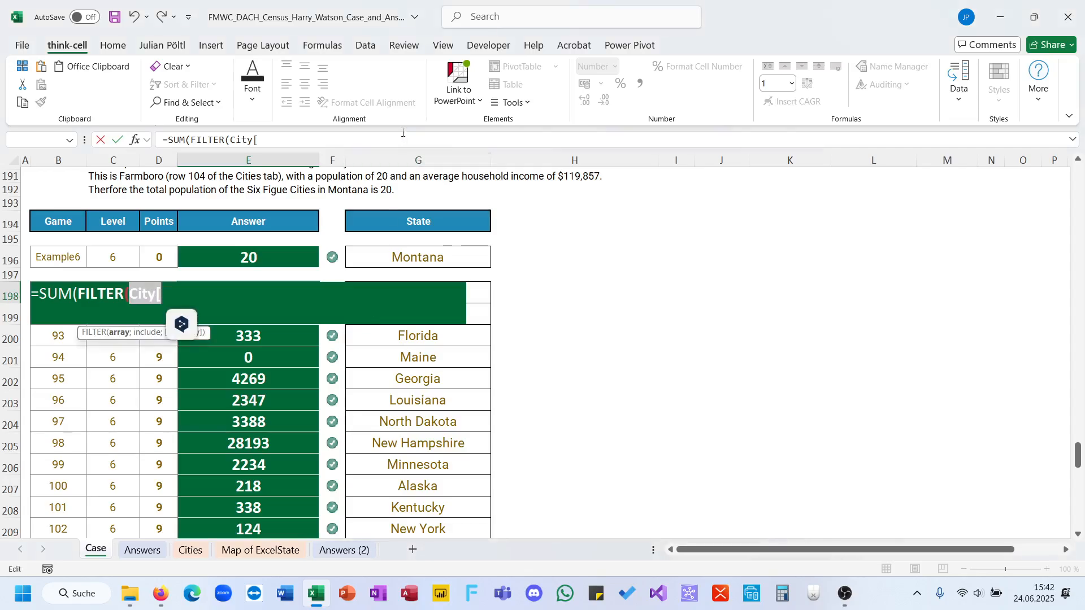
left_click(382, 140)
type("po")
key("Tab")
type("8 ")
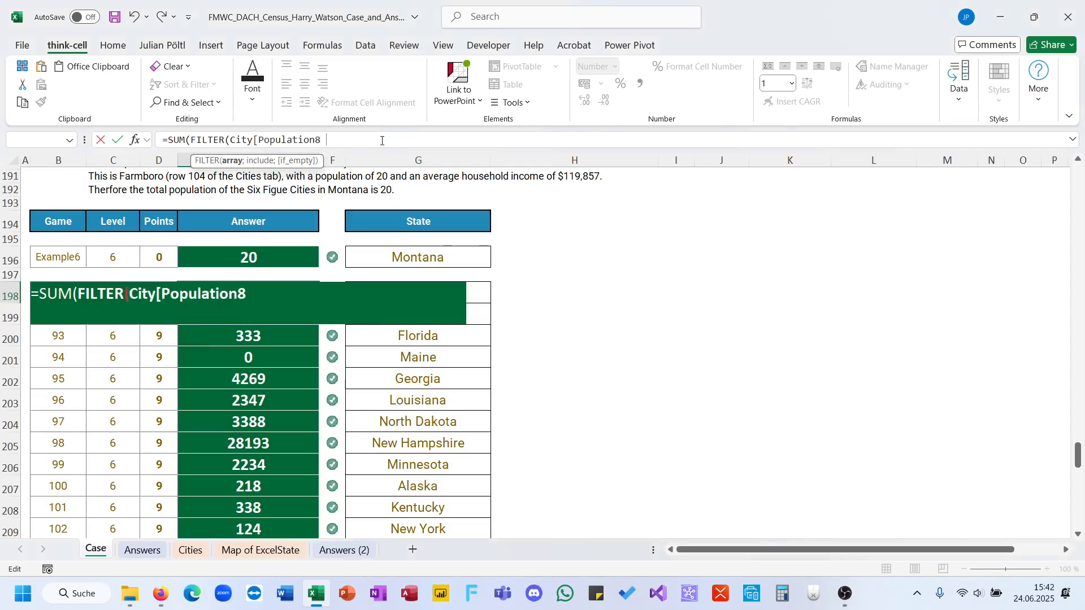
type("];")
key("BackSpace")
key("BackSpace")
key("BackSpace")
key("BackSpace")
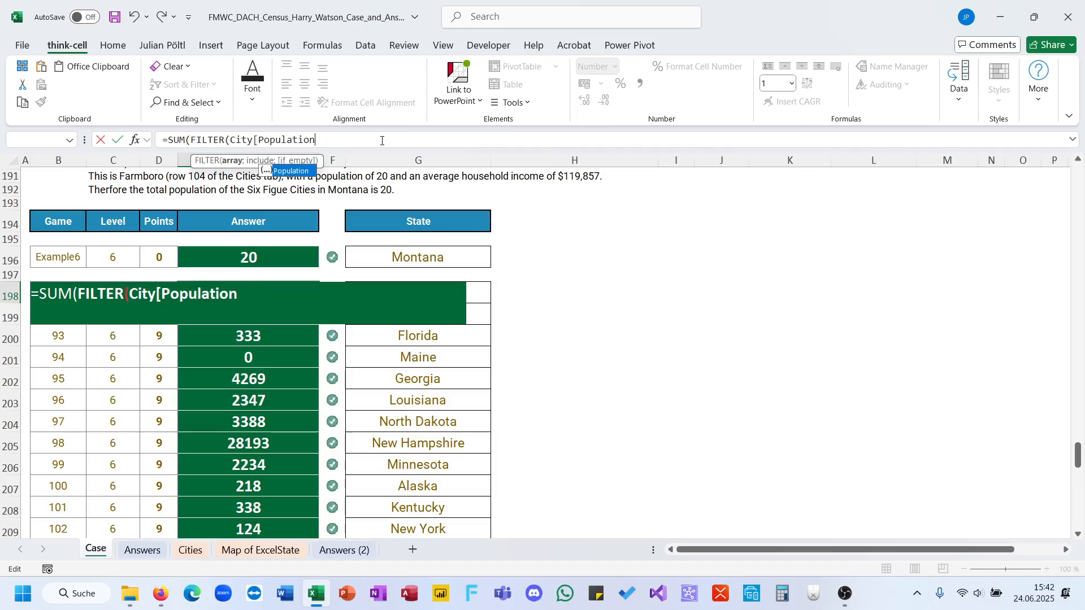
key("Tab")
type(";")
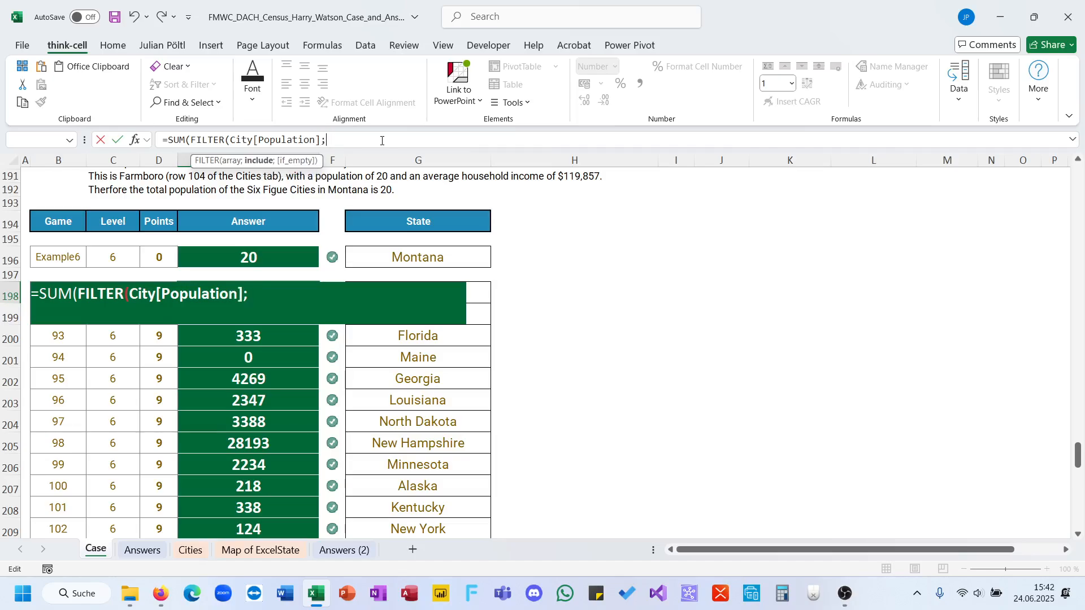
type("City[")
Add City[State]=G198 as the FILTER include condition in E198, with an opening parenthesis before it.
key("Down")
key("Tab")
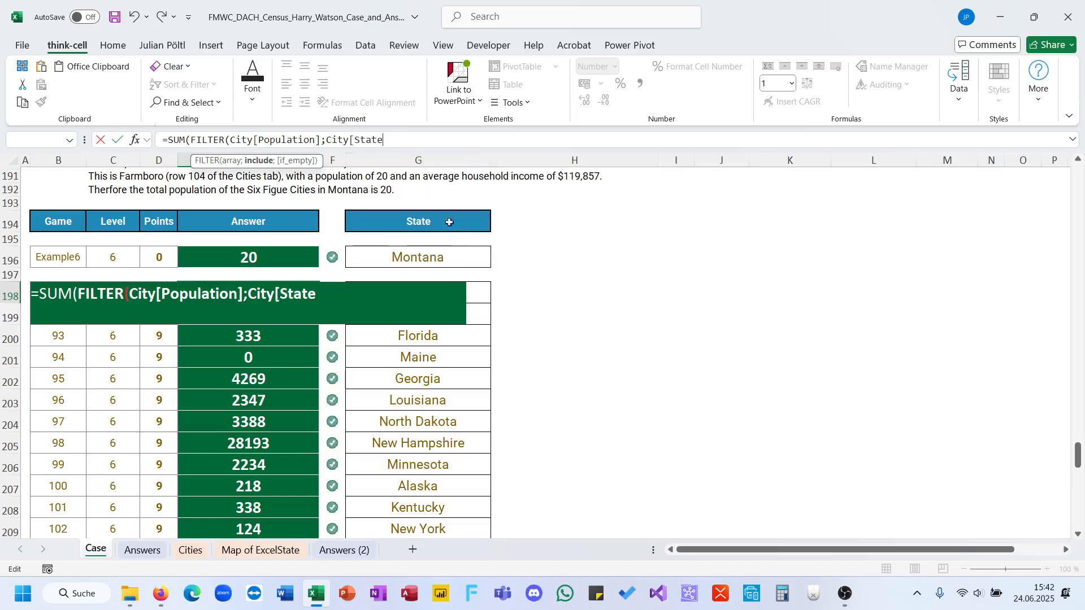
left_click(479, 312)
left_click(476, 290)
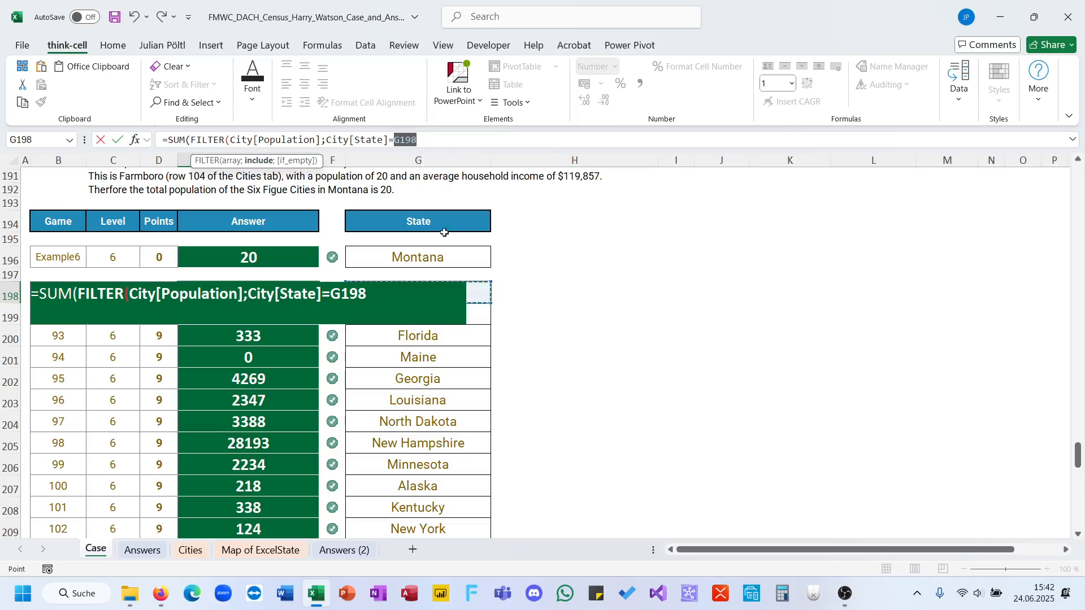
left_click(332, 140)
type("(")
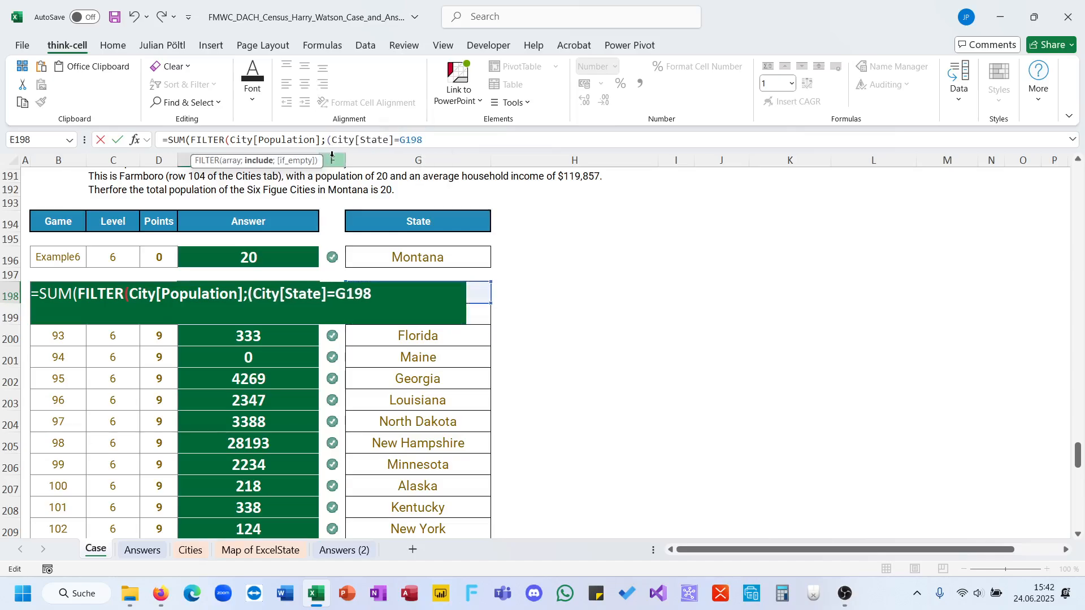
Multiply the bracketed state condition by City[6FC] and complete the SUM(FILTER()) formula in E198.
key("End")
type("*City[")
key("Down")
key("Down")
key("Down")
key("Down")
key("Down")
key("Down")
key("Down")
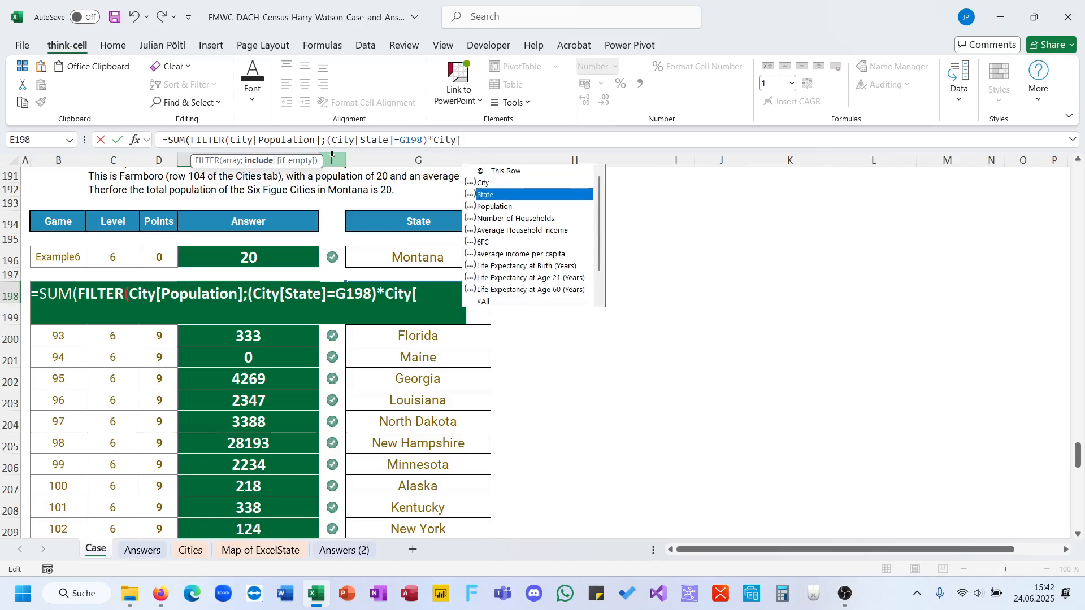
key("Tab")
key("BackSpace")
key("BackSpace")
key("BackSpace")
key("BackSpace")
key("BackSpace")
key("BackSpace")
key("BackSpace")
key("BackSpace")
key("BackSpace")
key("BackSpace")
key("BackSpace")
key("BackSpace")
key("BackSpace")
key("BackSpace")
key("BackSpace")
key("BackSpace")
key("BackSpace")
key("BackSpace")
key("BackSpace")
key("BackSpace")
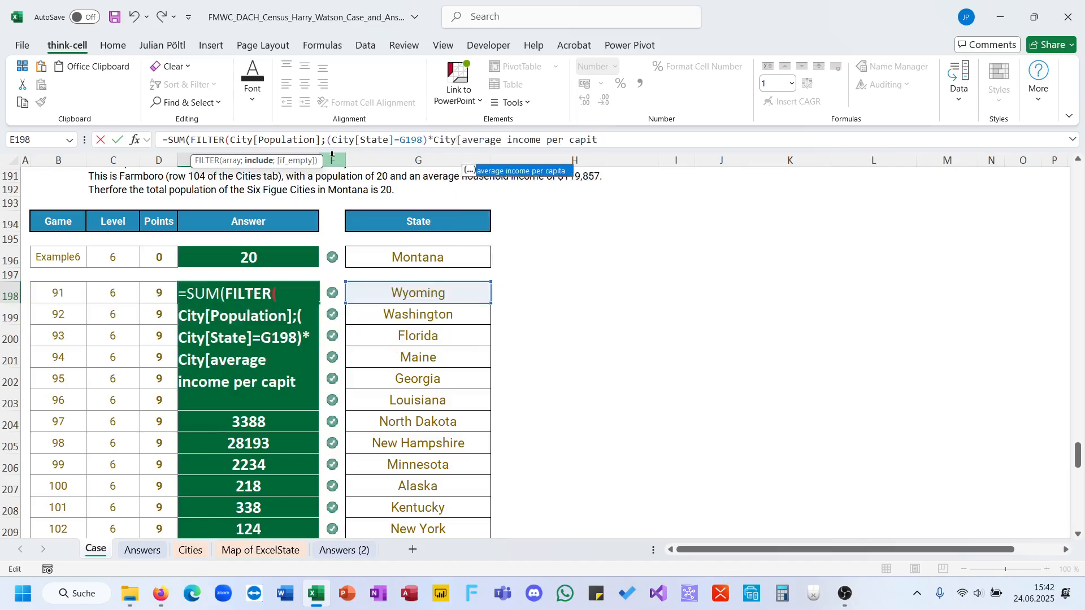
type("6")
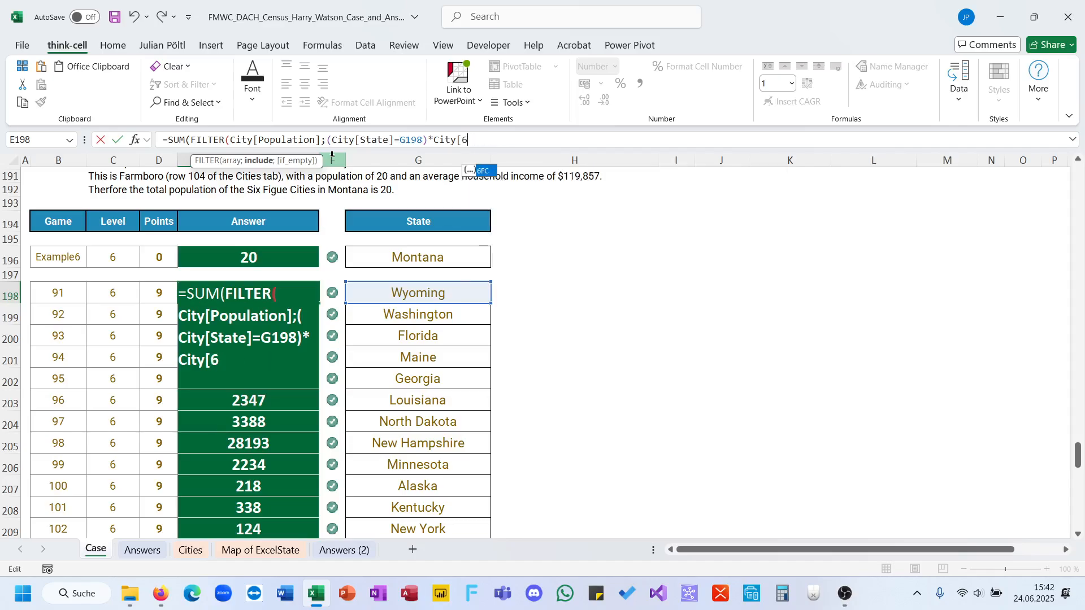
type("FC])")
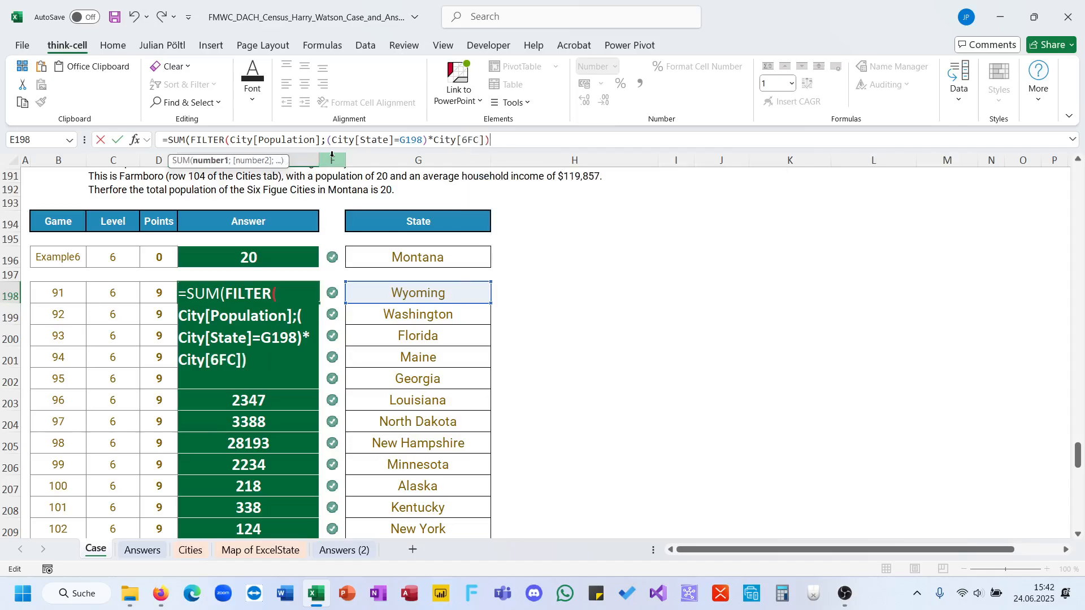
type(")")
key("ctrl+Return")
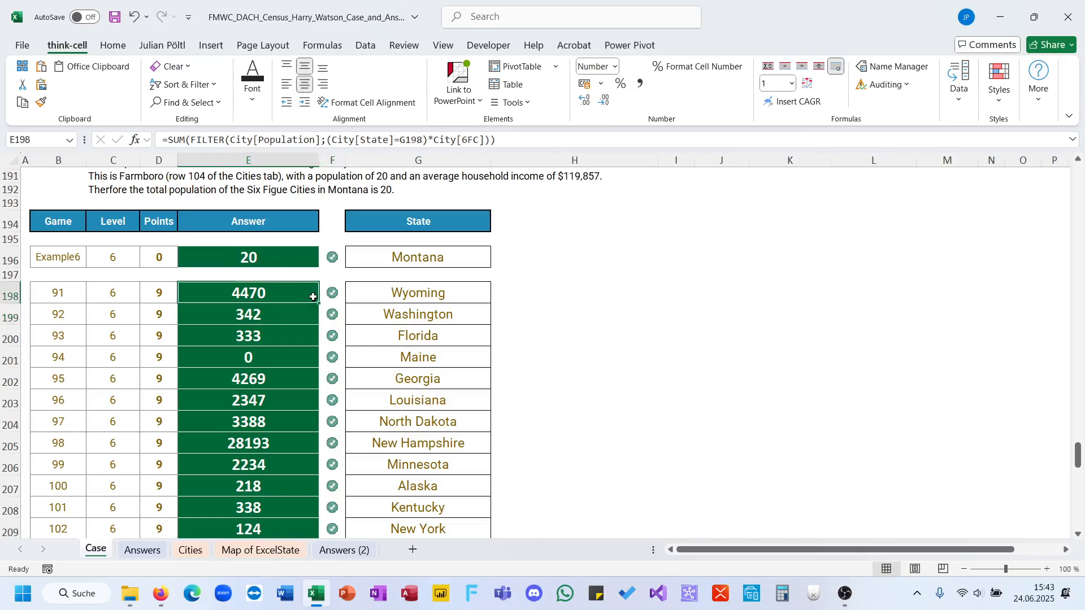
Fill the SUM(FILTER()) formula from E198 down through E217 and check the Level 6 answers.
double_click(313, 297)
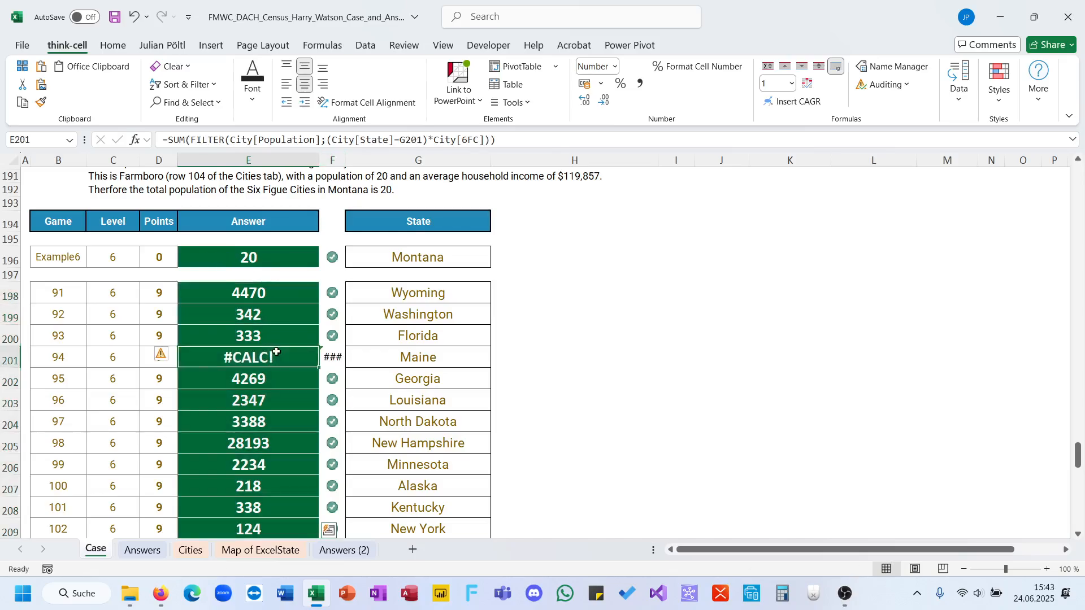
scroll(273, 345, "down", 3)
scroll(274, 345, "up", 3)
Wrap the E198 formula in IFERROR with 0 as the fallback and fill it down through E217.
left_click(252, 306)
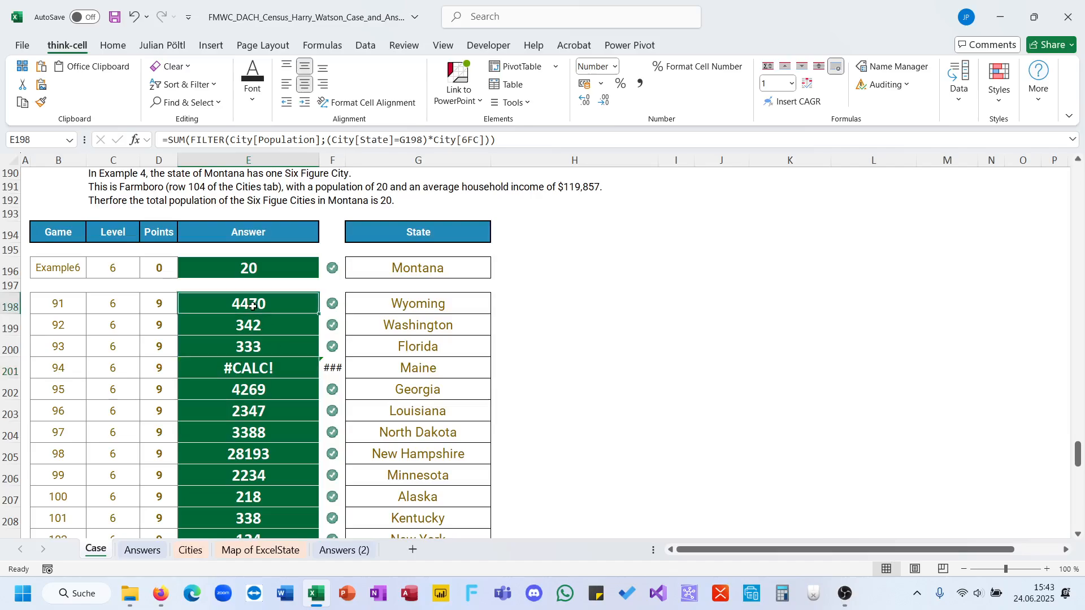
left_click(169, 142)
type("IFERROR(")
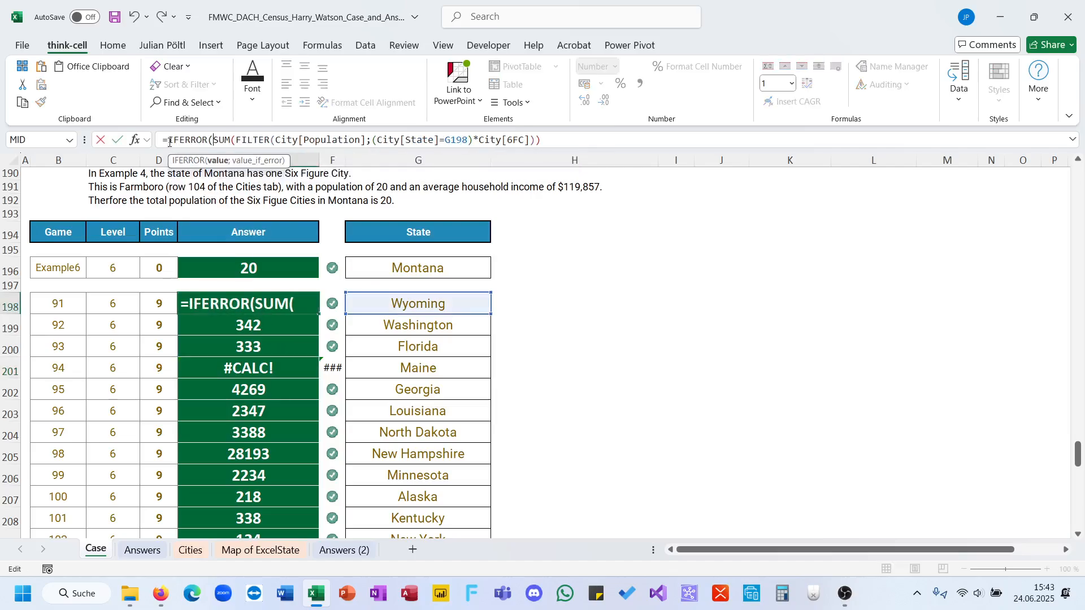
key("End")
type(";")
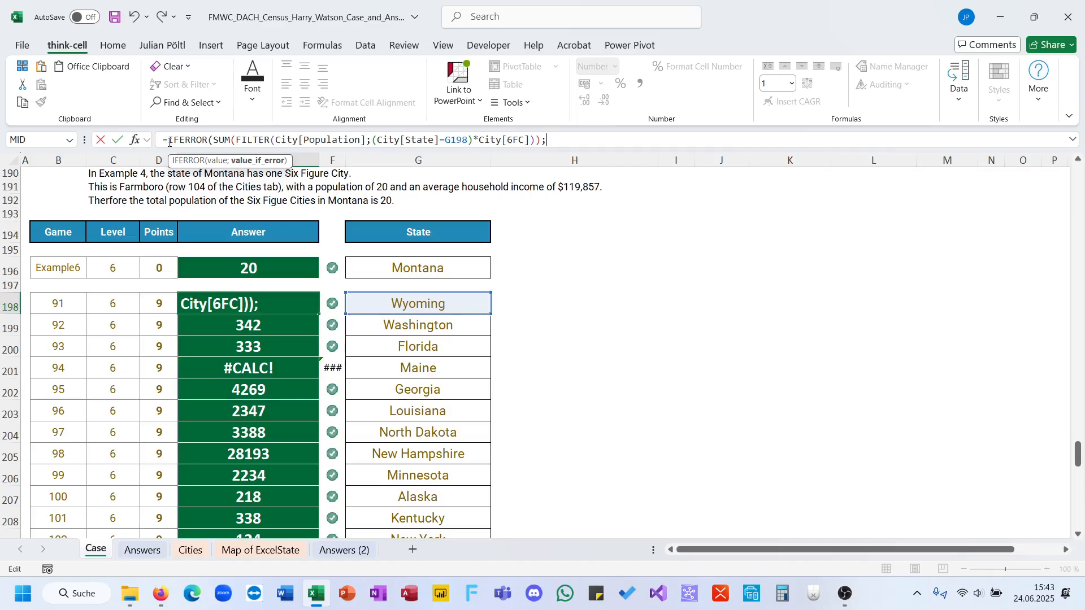
type("=0)")
key("Return")
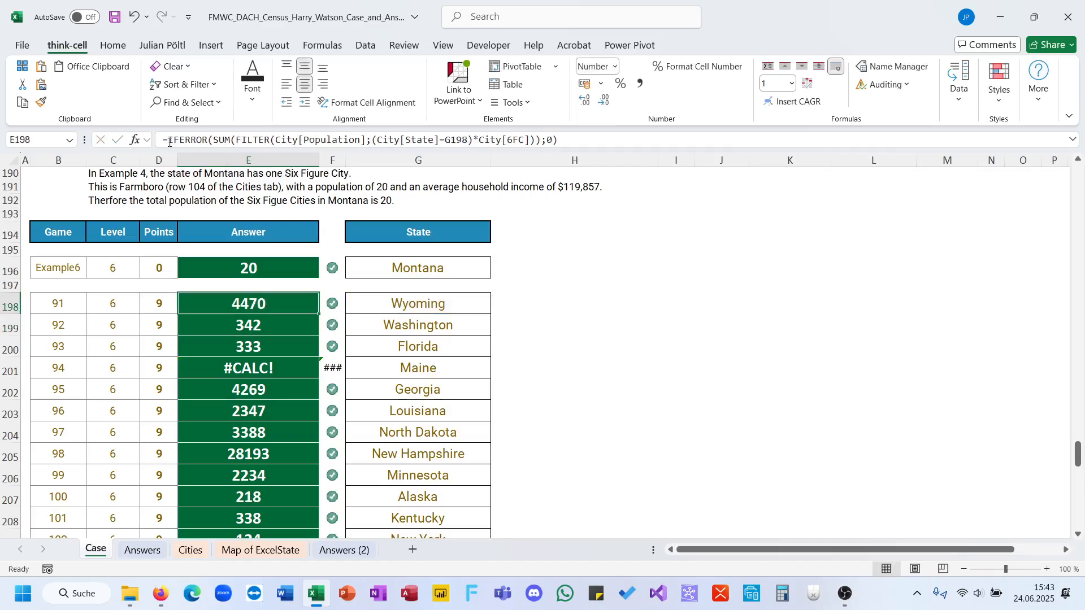
double_click(319, 314)
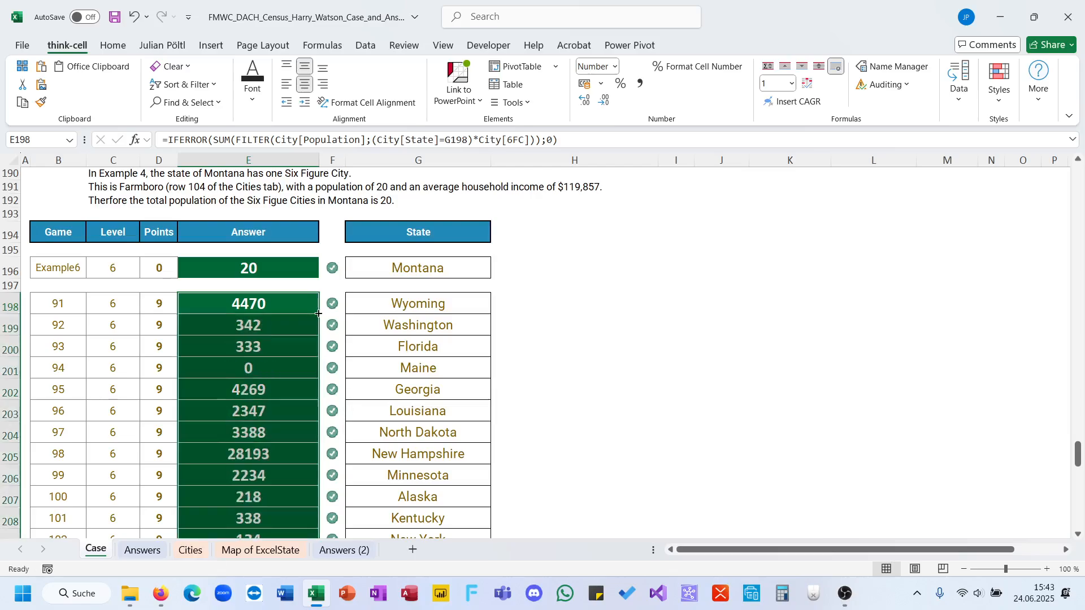
Read the Level 7 Exploring ExcelState task and examine the city grid on the Map of ExcelState sheet.
scroll(318, 315, "down", 4)
scroll(318, 313, "down", 3)
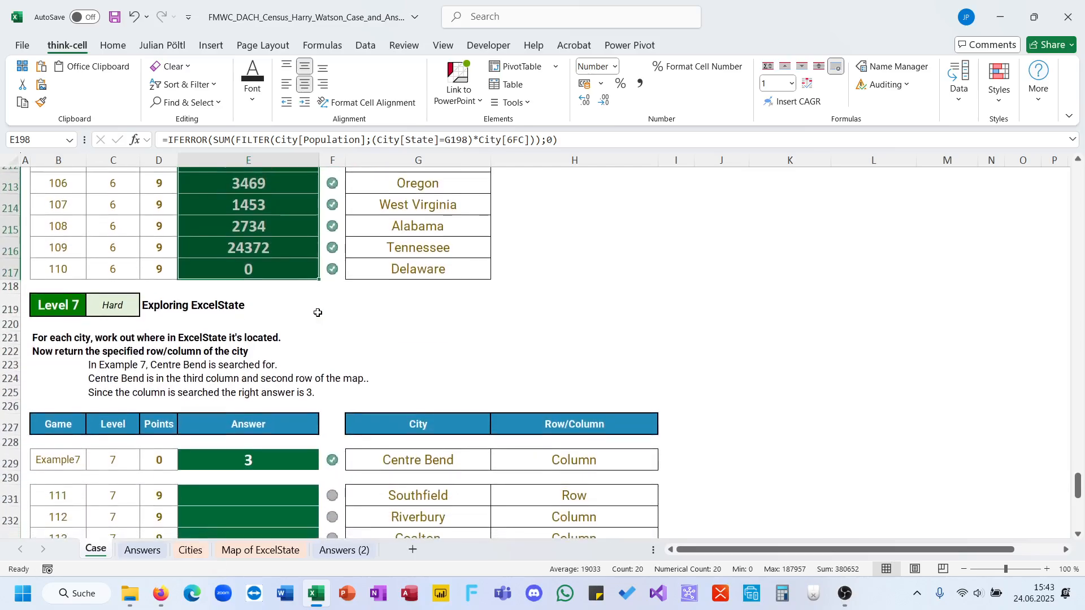
scroll(318, 313, "down", 1)
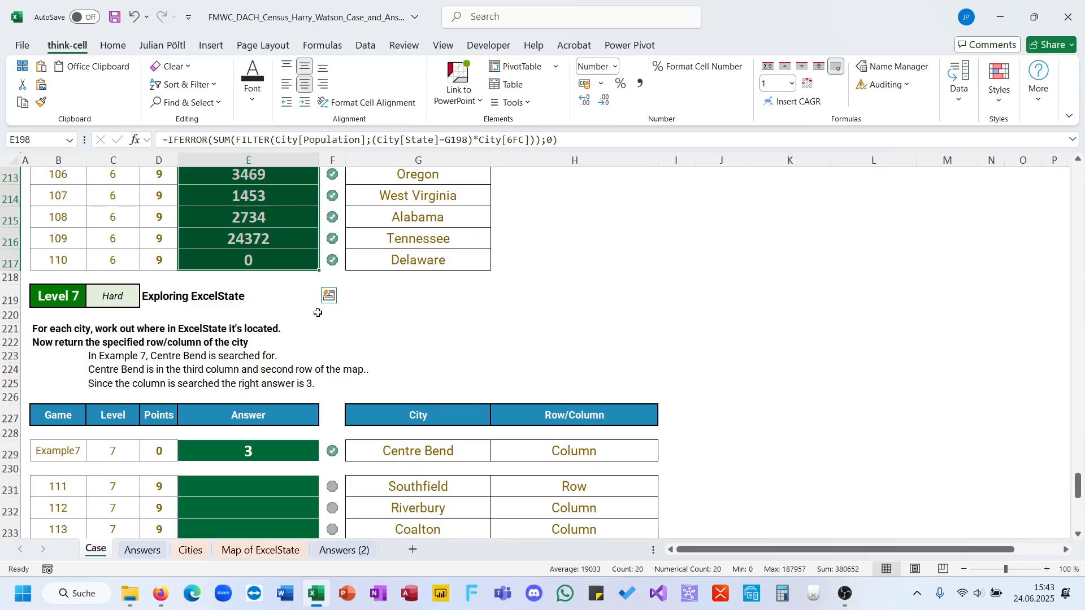
scroll(318, 314, "down", 1)
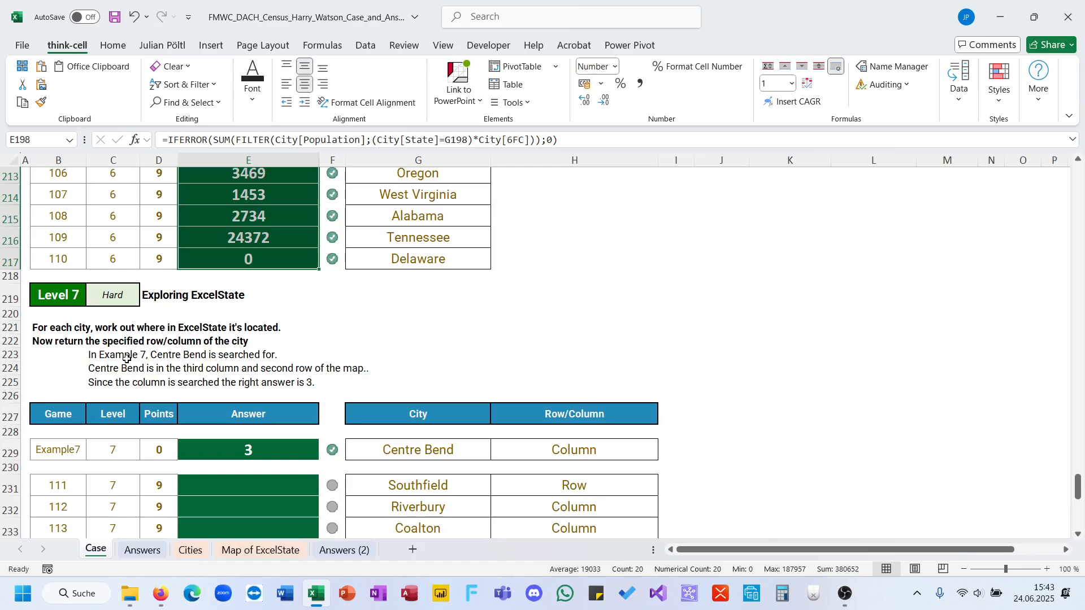
scroll(127, 359, "down", 2)
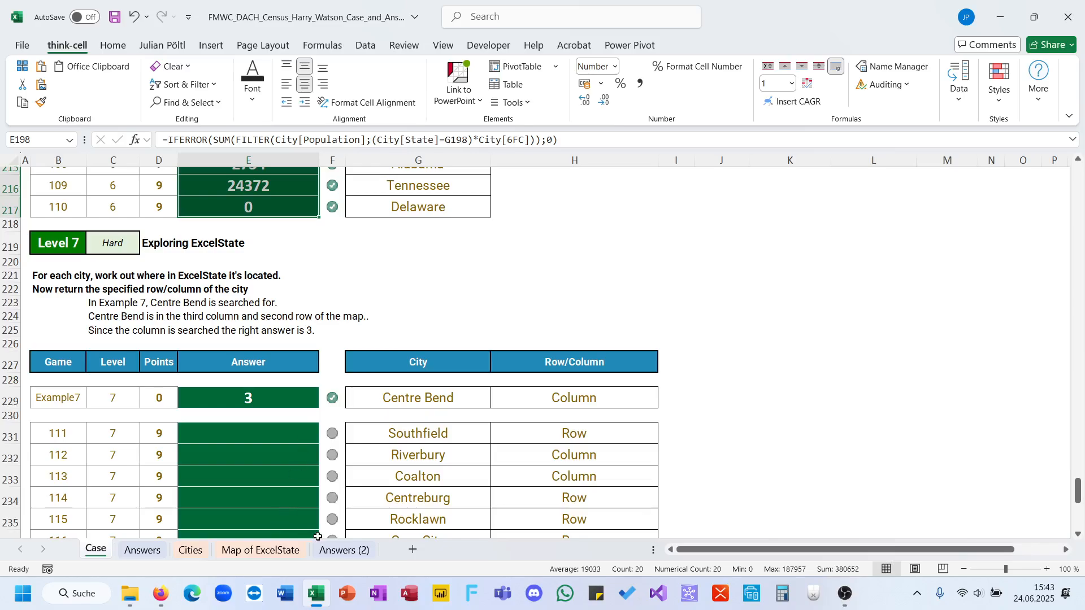
left_click(280, 551)
scroll(468, 299, "down", 2)
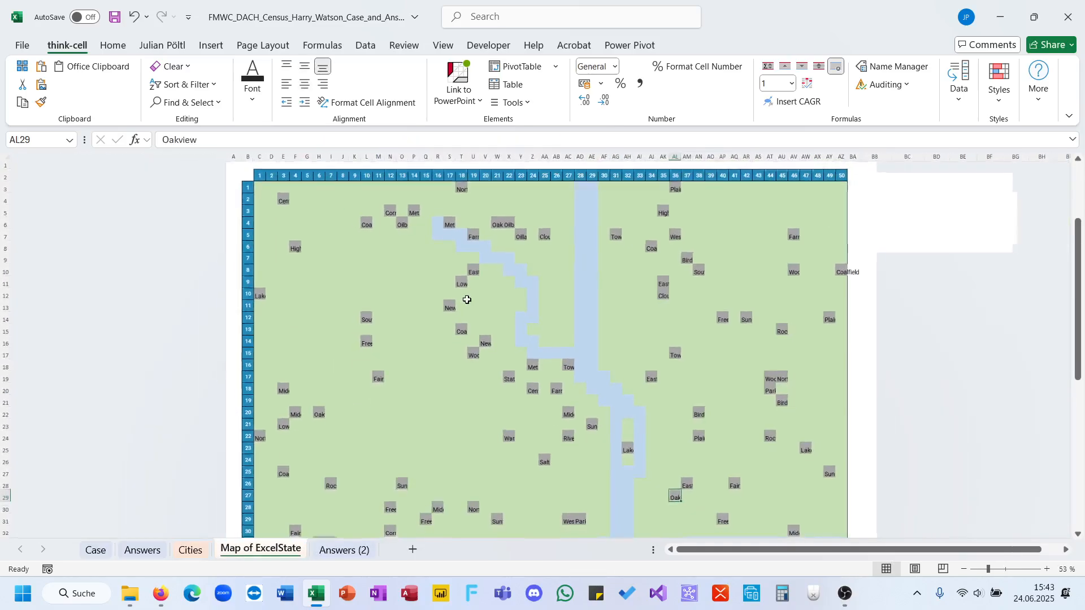
Build a coordinate grid in BB3 of the map sheet with the formula =B3:B52&";"&C2:AZ2.
left_click(656, 286)
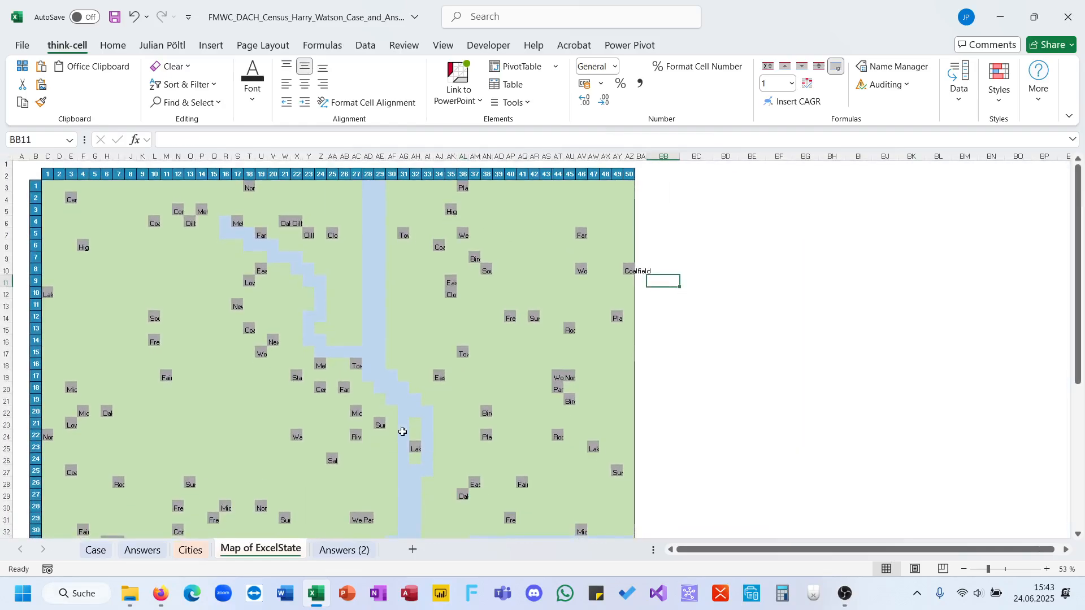
left_click(669, 186)
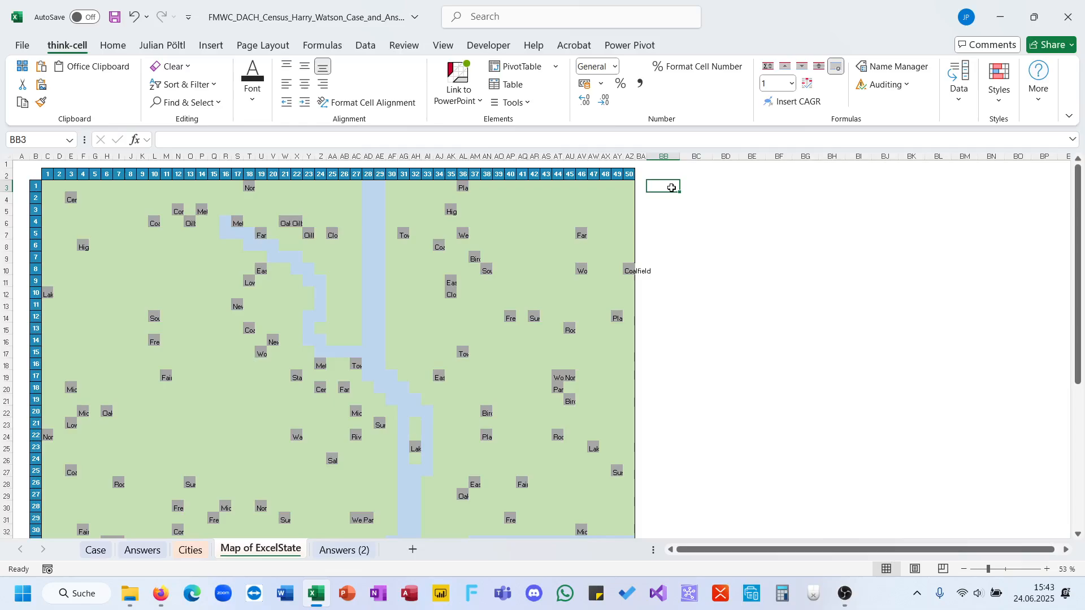
type("=")
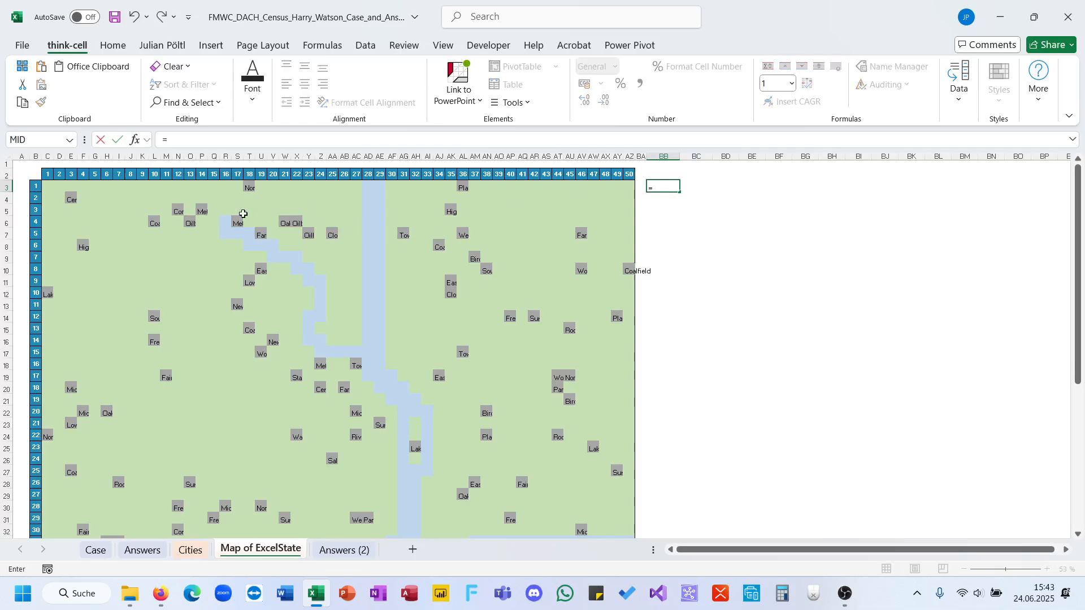
left_click_drag(48, 174, 630, 175)
left_click(34, 189)
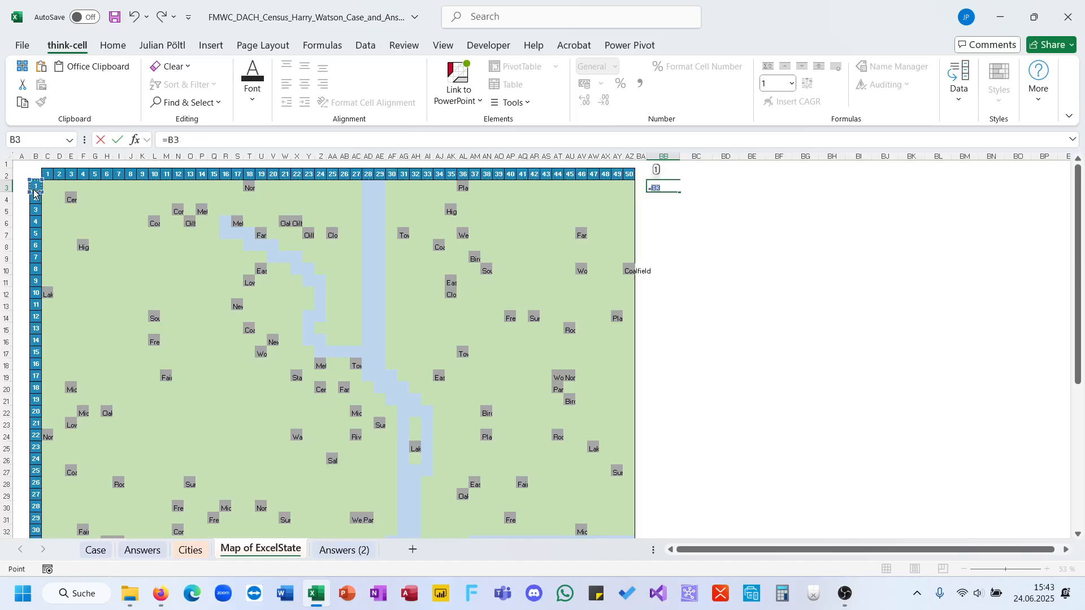
key("ctrl+shift+Down")
type("&\";\"&")
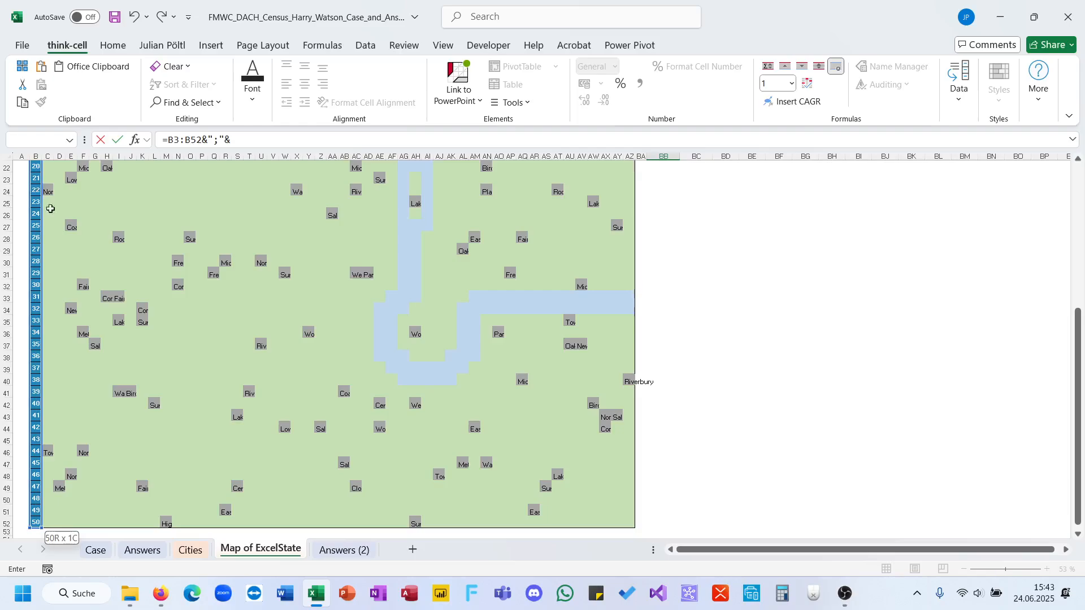
scroll(45, 203, "up", 7)
left_click(45, 175)
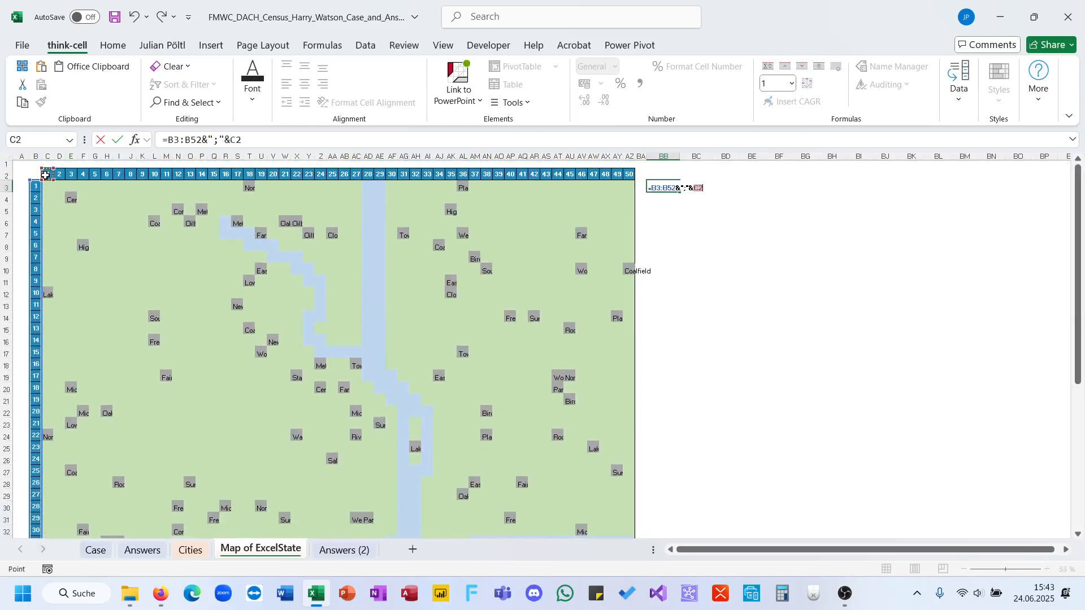
key("ctrl+shift+Right")
key("Return")
Start a TEXTBEFORE formula in BB54 below the coordinate grid, using the whole spilled range BB3# as its text.
key("ctrl+Down")
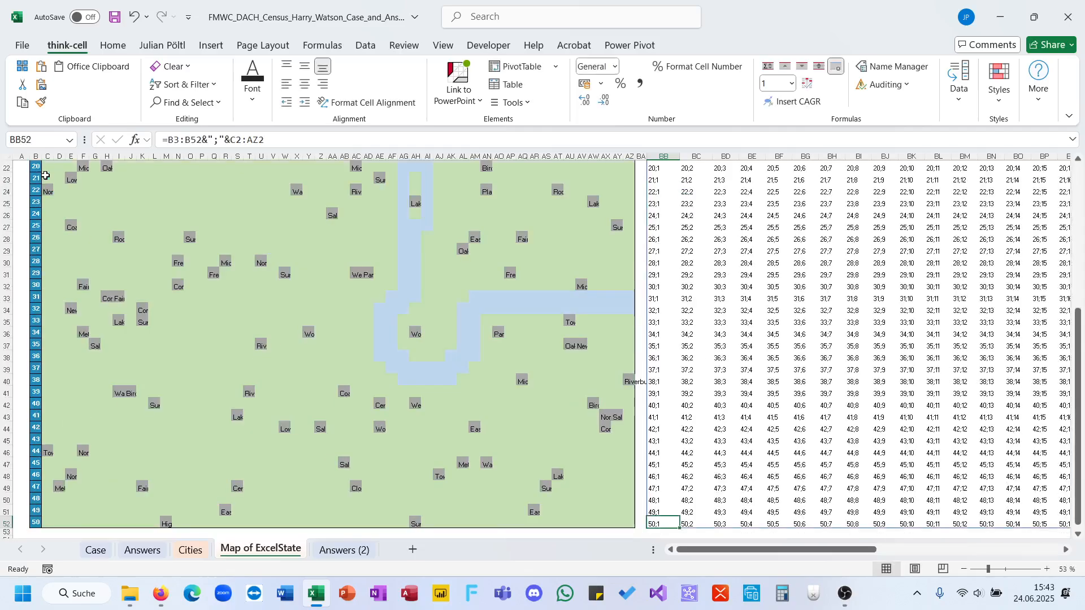
key("Down")
key("Down")
type("=")
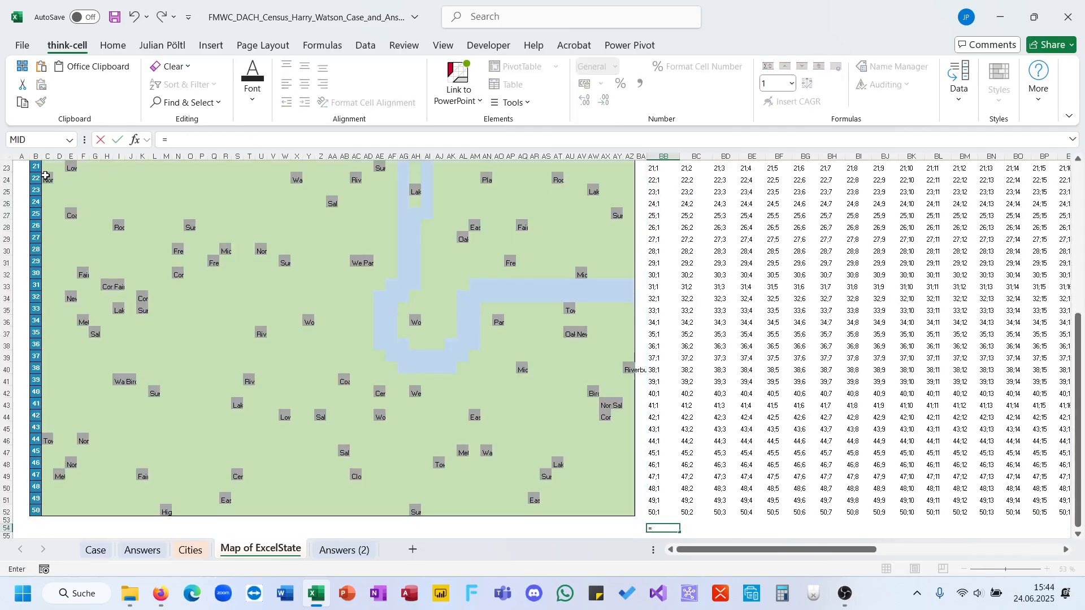
type("TEXTBEFORE(")
key("Up")
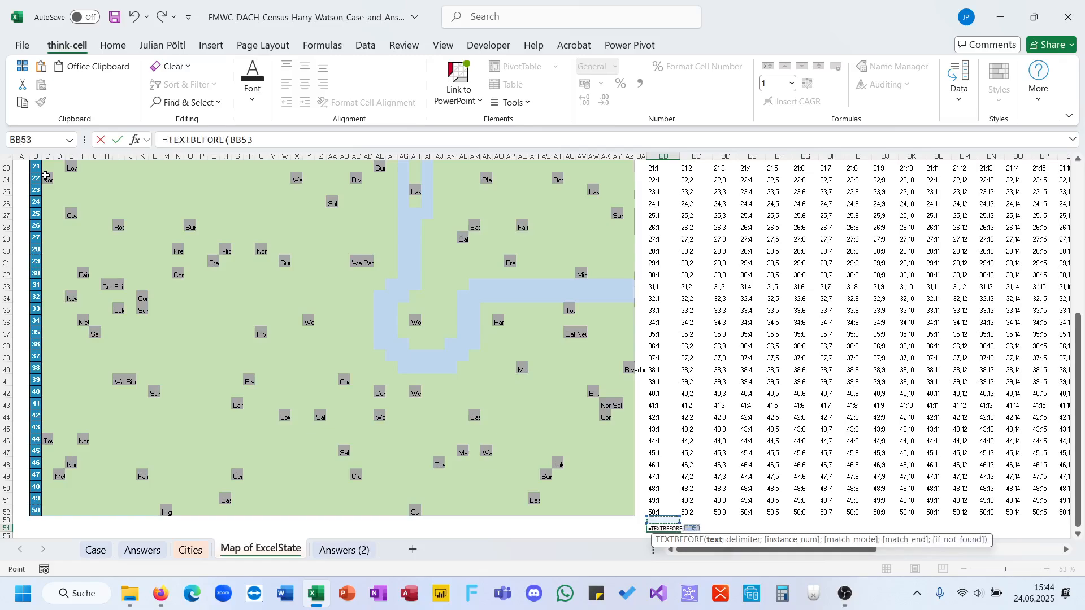
key("Up")
key("ctrl+shift+Up")
key("ctrl+shift+Right")
key("ctrl+shift+Right")
key("ctrl+shift+Left")
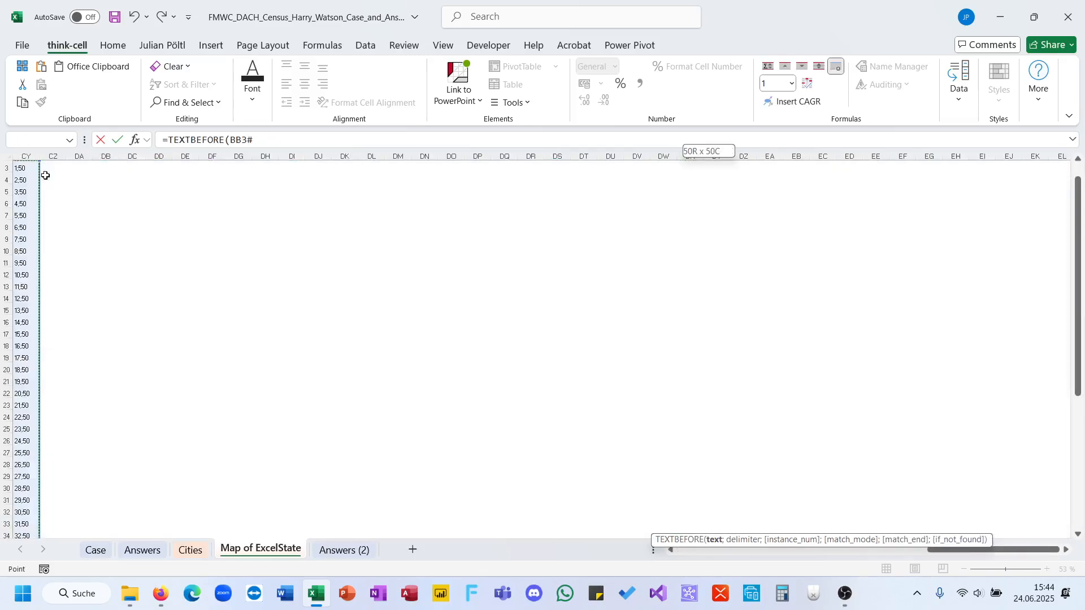
Set ";" as the TEXTBEFORE delimiter and complete the BB54 formula to extract the row numbers.
type(";\"")
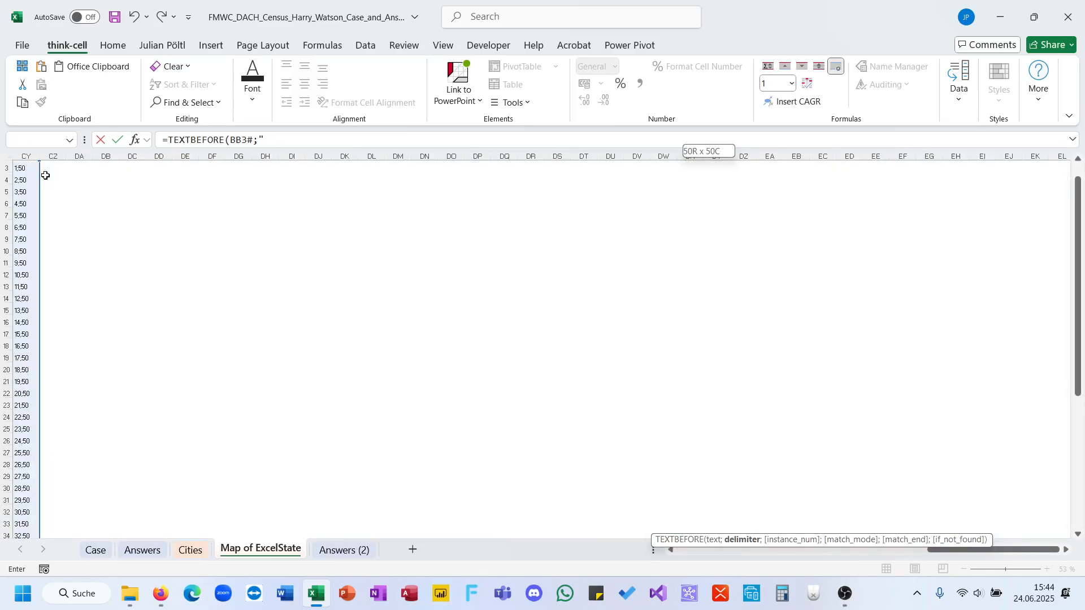
type(";\")")
key("ctrl+Return")
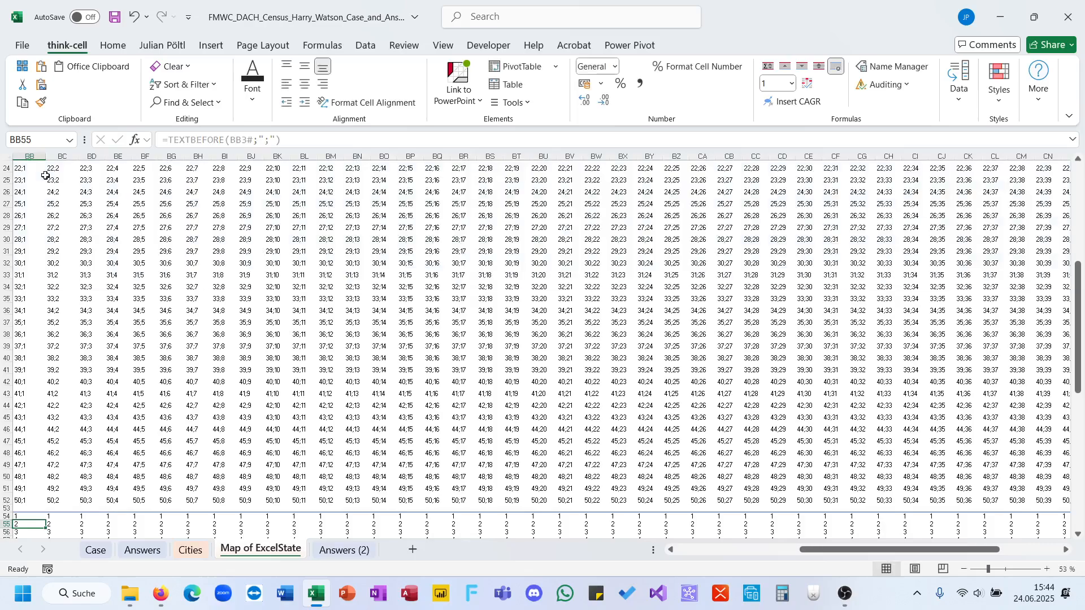
Wrap the BB54 TEXTBEFORE formula in TOCOL to list all the row numbers in a single column.
left_click(168, 139)
type("TOCOL(")
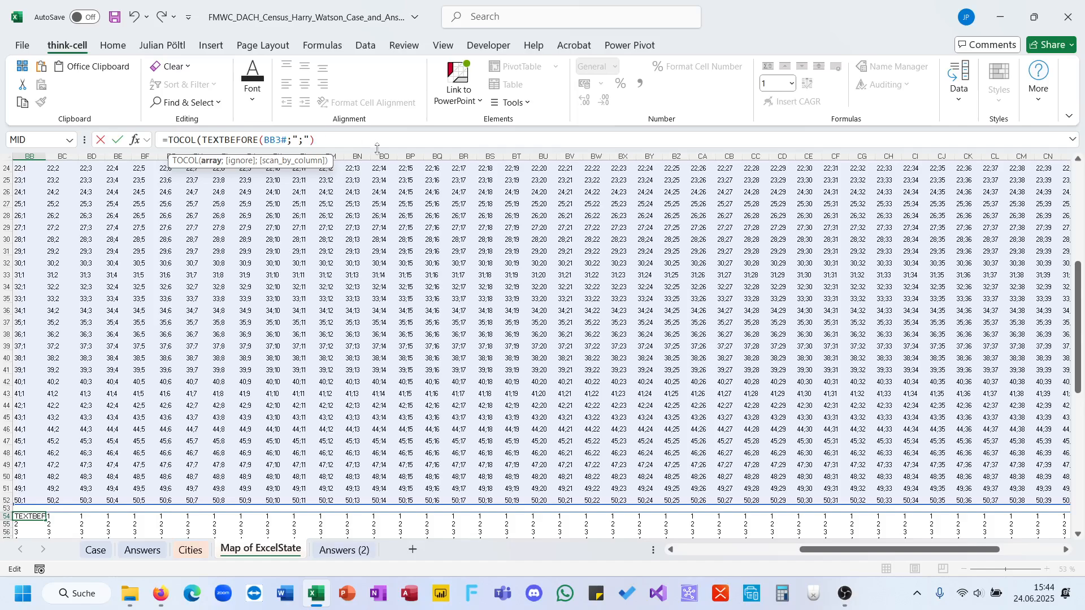
type(")")
key("Return")
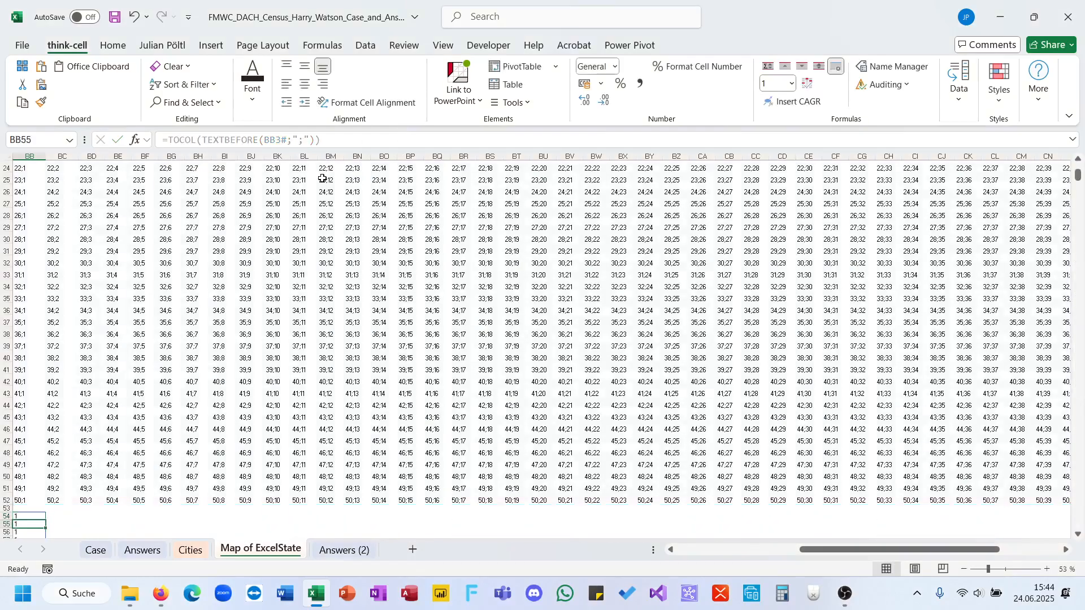
Select the whole spilled row-number list starting at BB54 and name the range RV.
key("Up")
key("ctrl+shift+Down")
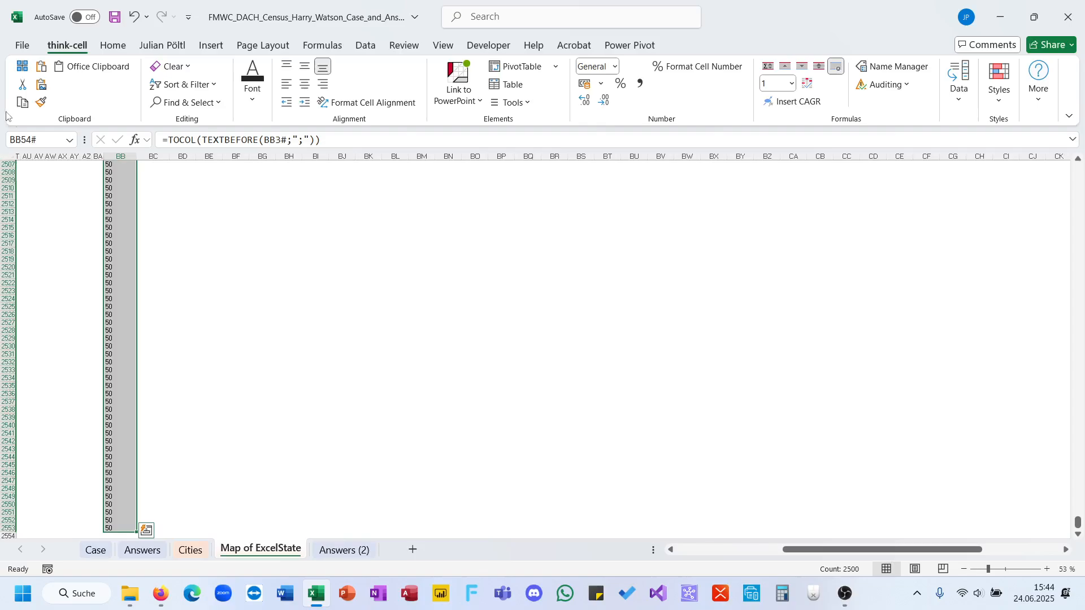
left_click(36, 142)
type("BB54")
key("Return")
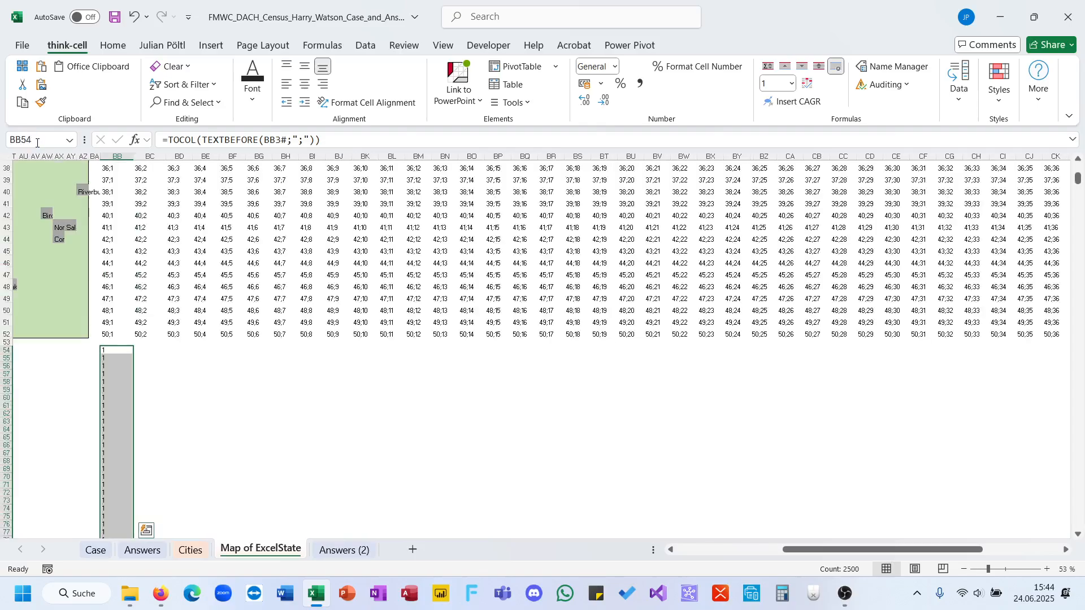
Copy the formula text from BB54 into BD54.
left_click(240, 143)
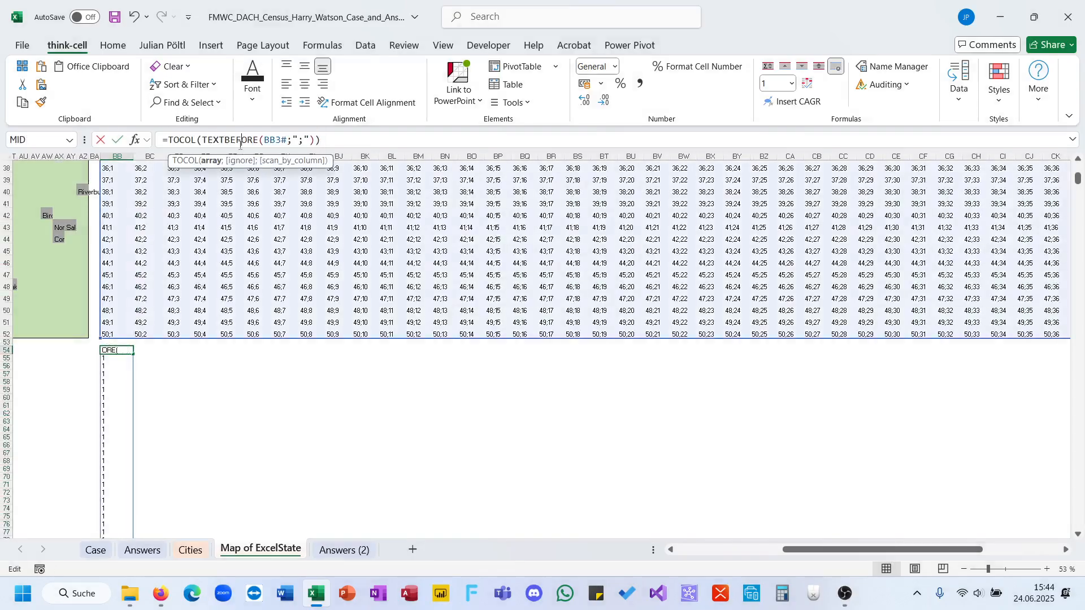
key("ctrl+a")
key("ctrl+c")
key("Escape")
key("Right")
key("Right")
key("ctrl+v")
Replace TEXTBEFORE with TEXTAFTER in the BD54 formula to list the column numbers.
double_click(240, 144)
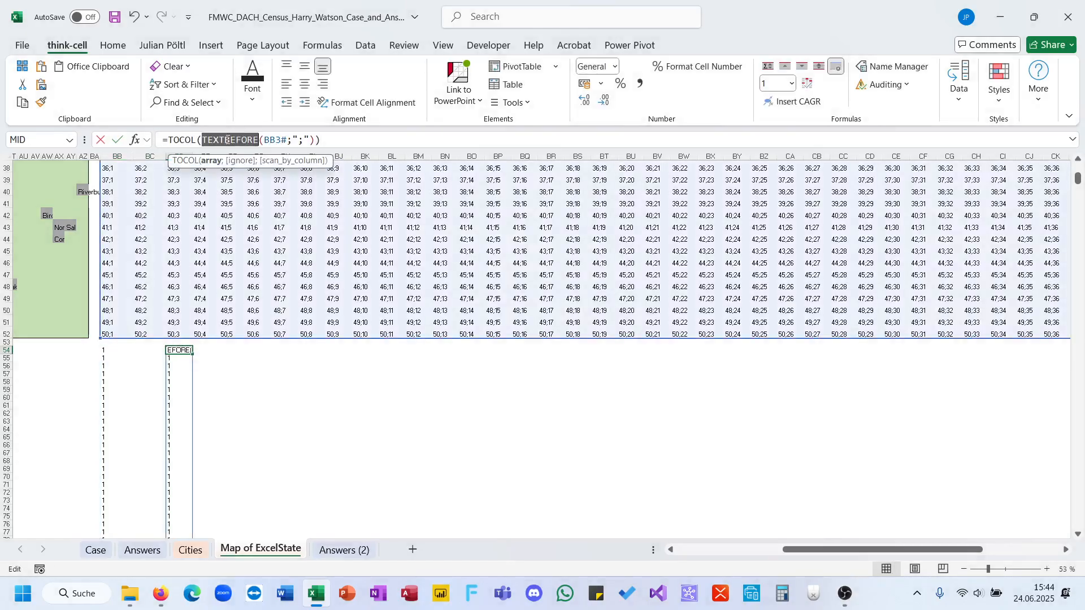
type("text")
key("Down")
key("Down")
key("Tab")
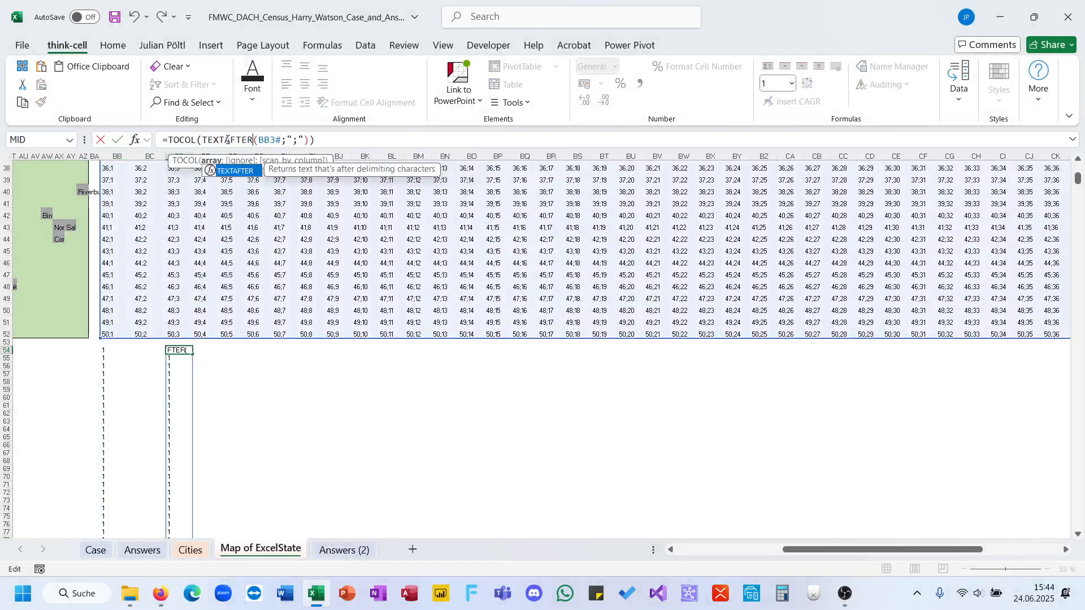
key("Return")
Convert the row numbers in BB54 from text to numeric values by putting -- in front of TOCOL.
key("Left")
key("Left")
key("Up")
key("Right")
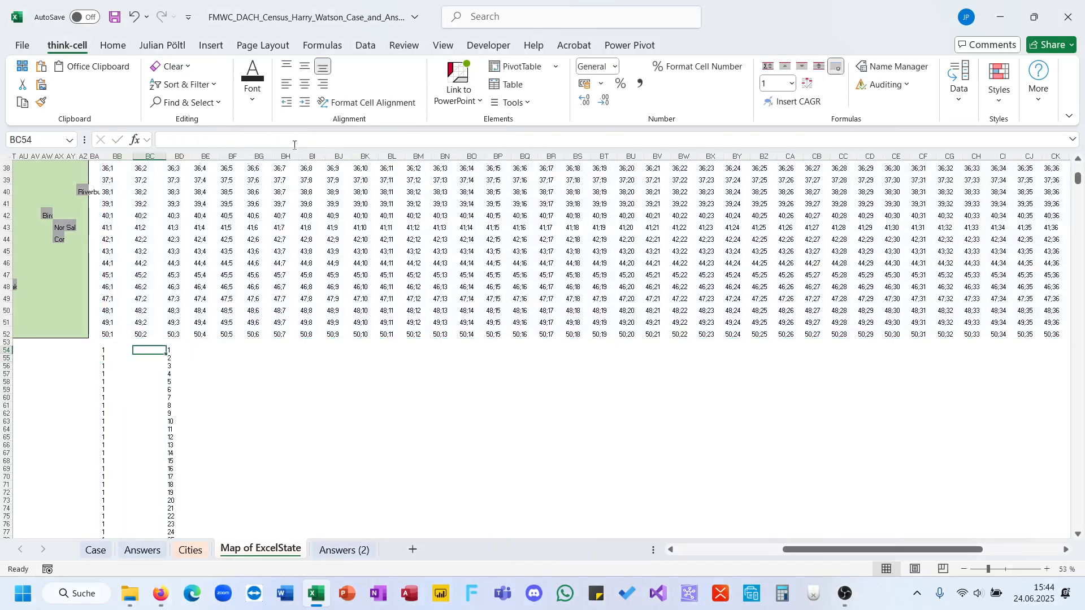
key("Right")
key("Left")
key("Left")
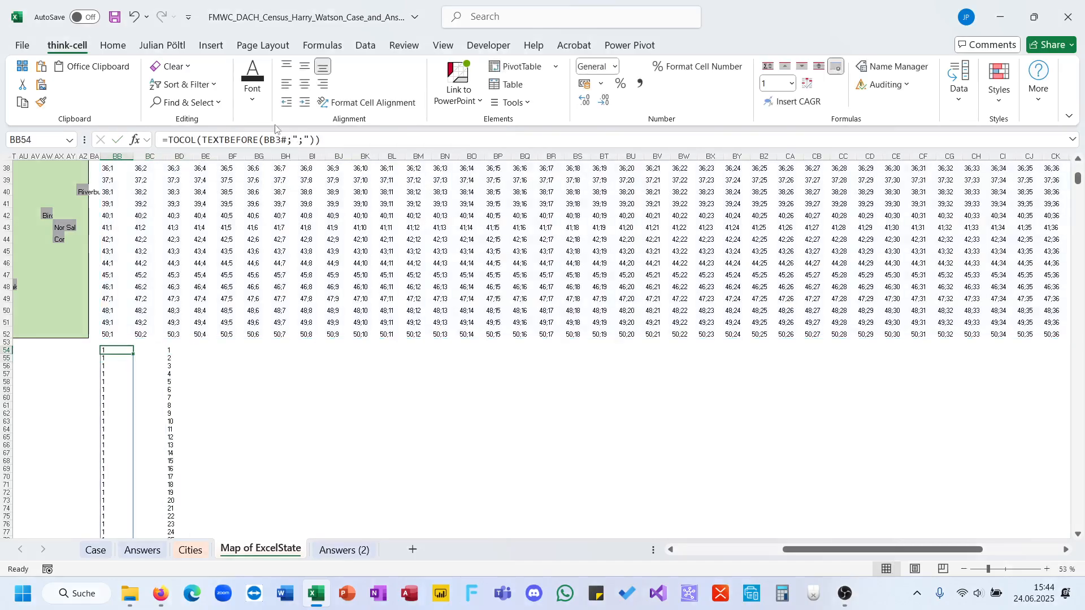
left_click(169, 139)
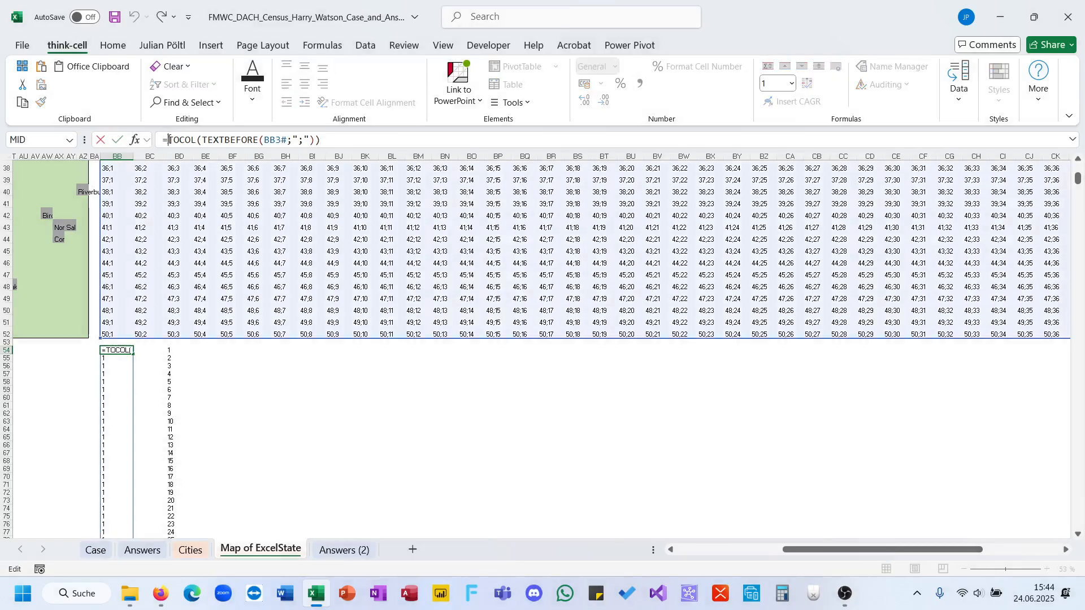
type("--")
key("Tab")
key("Tab")
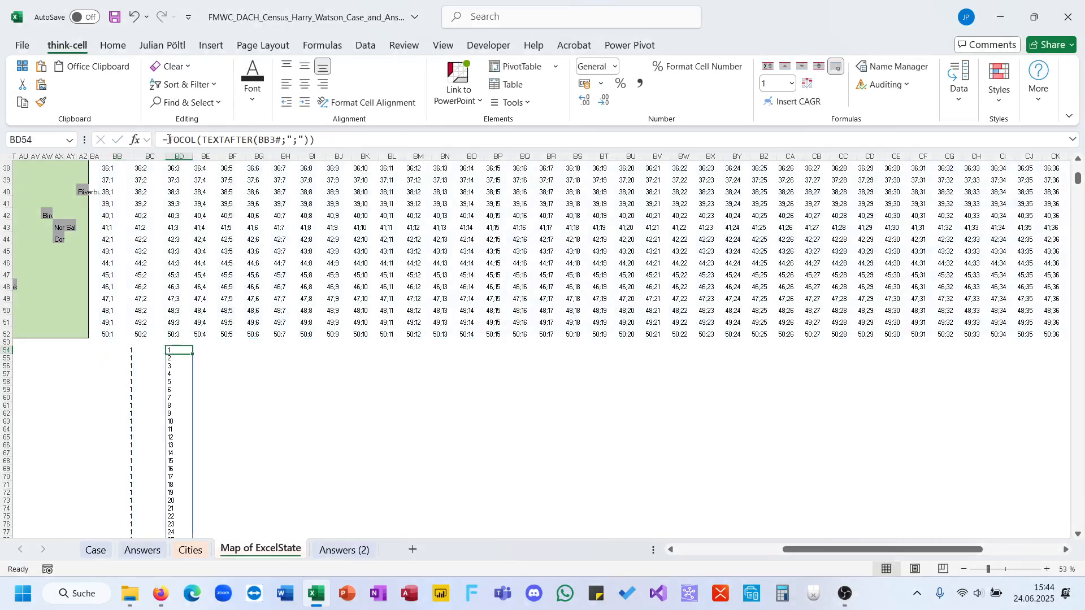
Add -- in front of TOCOL in the BD54 formula to turn the column numbers into numeric values.
left_click(169, 140)
type("--")
key("Return")
Select the entire spilled column-number list starting at BD54 and name it CV.
key("Up")
key("Right")
key("Right")
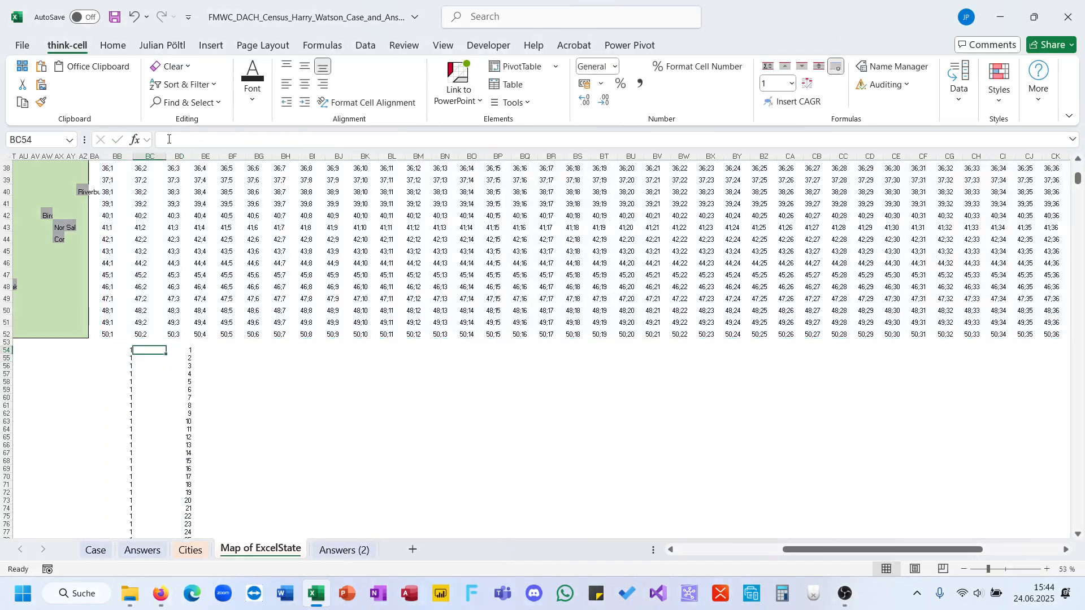
key("ctrl+shift+Down")
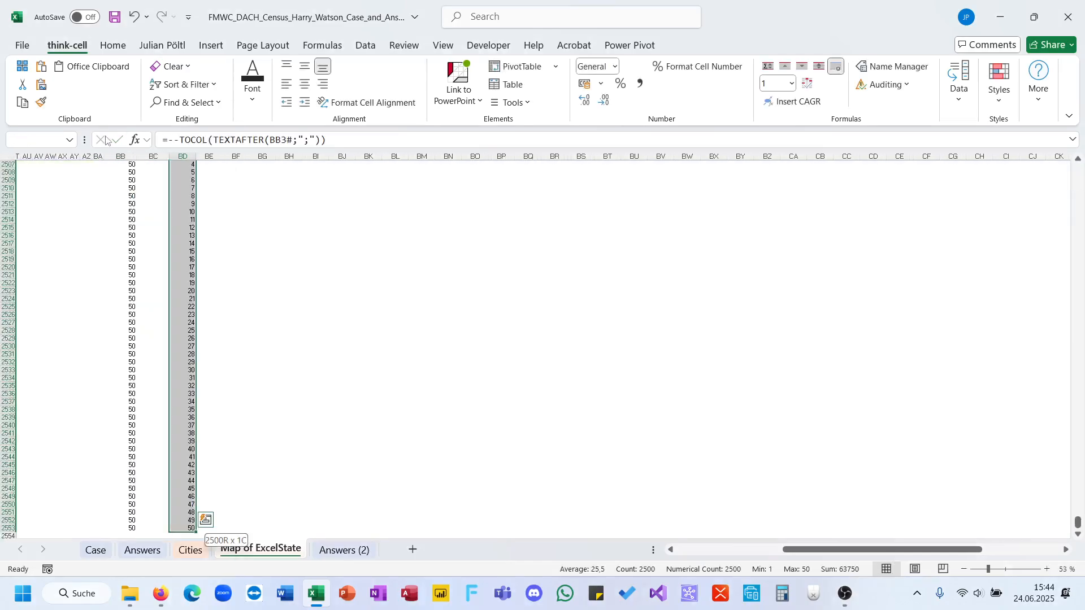
left_click(44, 139)
key("Return")
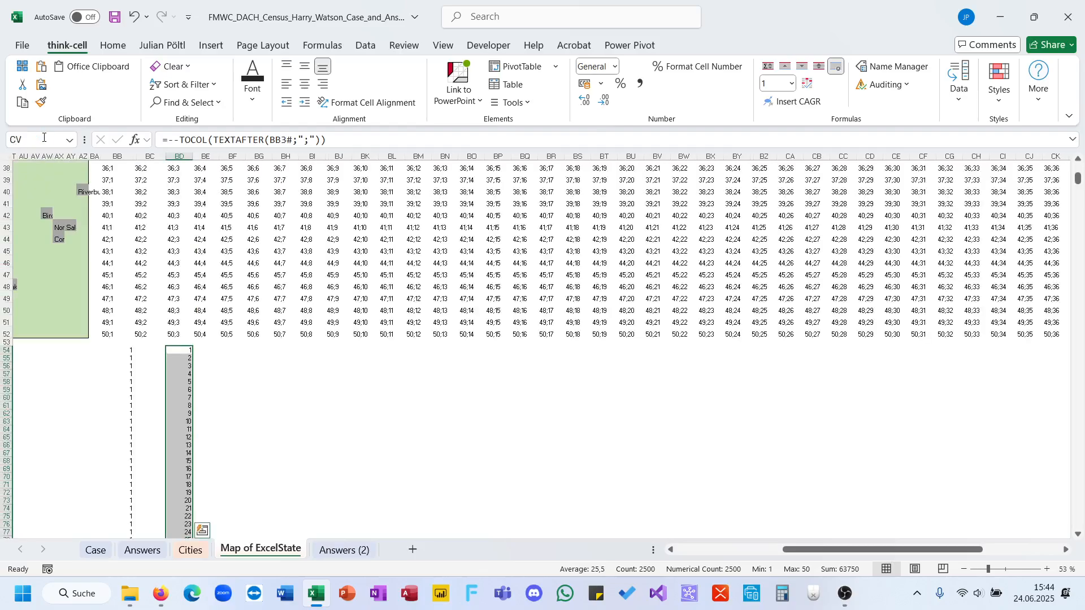
Flatten the ExcelState map into one column in BF54 with the formula =TOCOL(C3:AZ52).
left_click(227, 350)
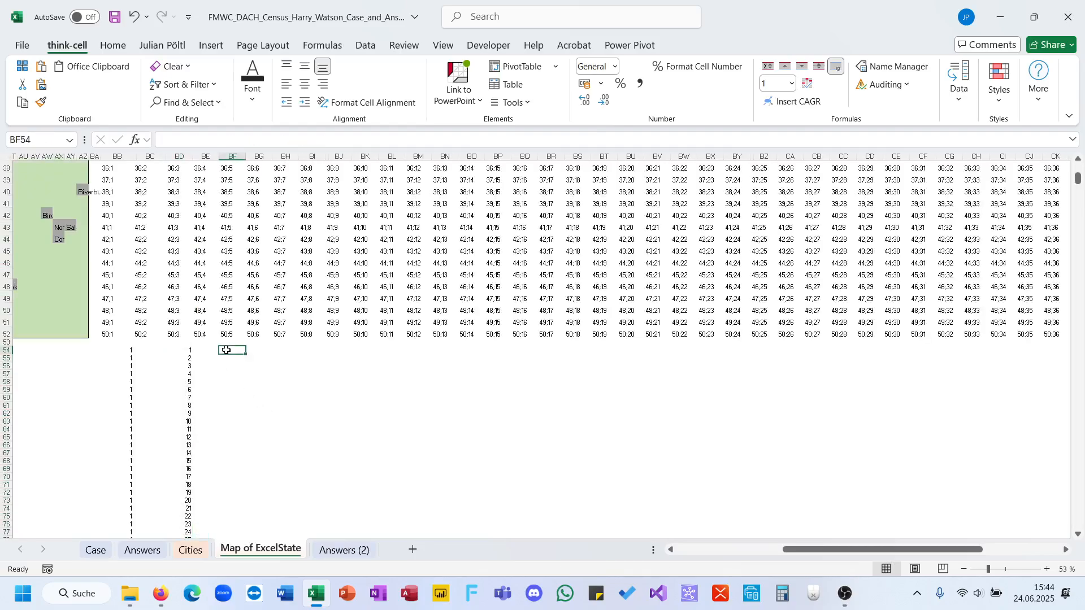
type("=TI")
key("BackSpace")
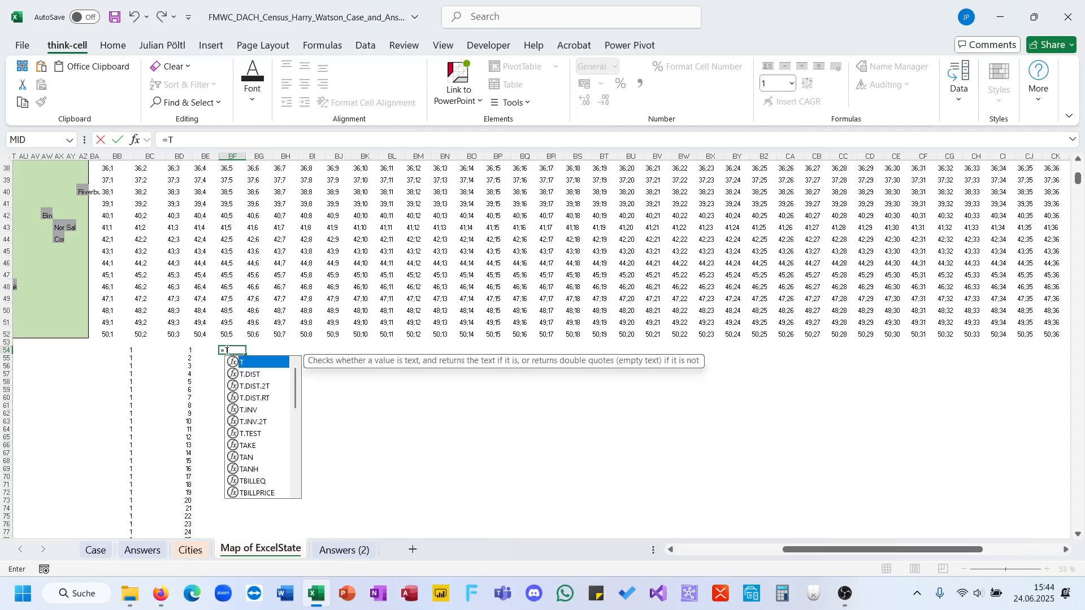
type("OCOL(")
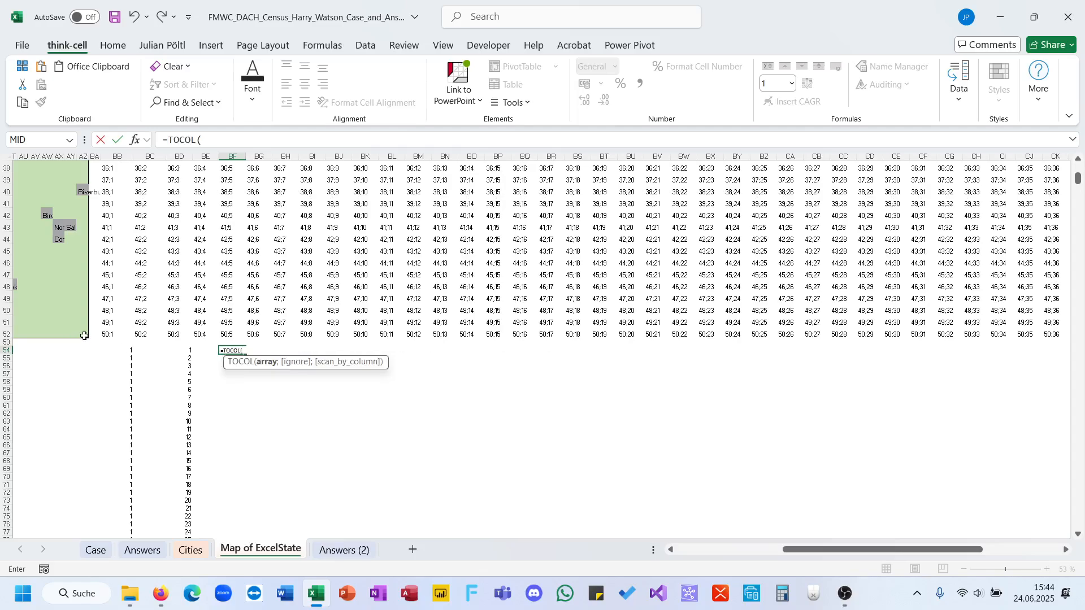
left_click_drag(84, 336, 45, 190)
left_click(291, 137)
type(")")
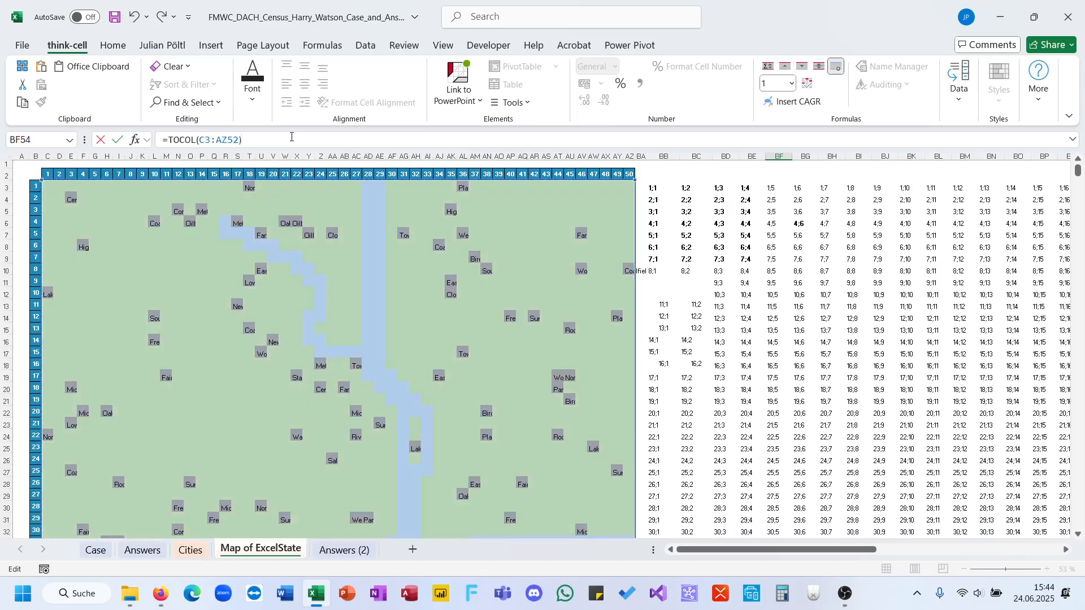
key("Return")
Select the whole flattened map list starting at BF54 and name the range Map.
key("ctrl+shift+Down")
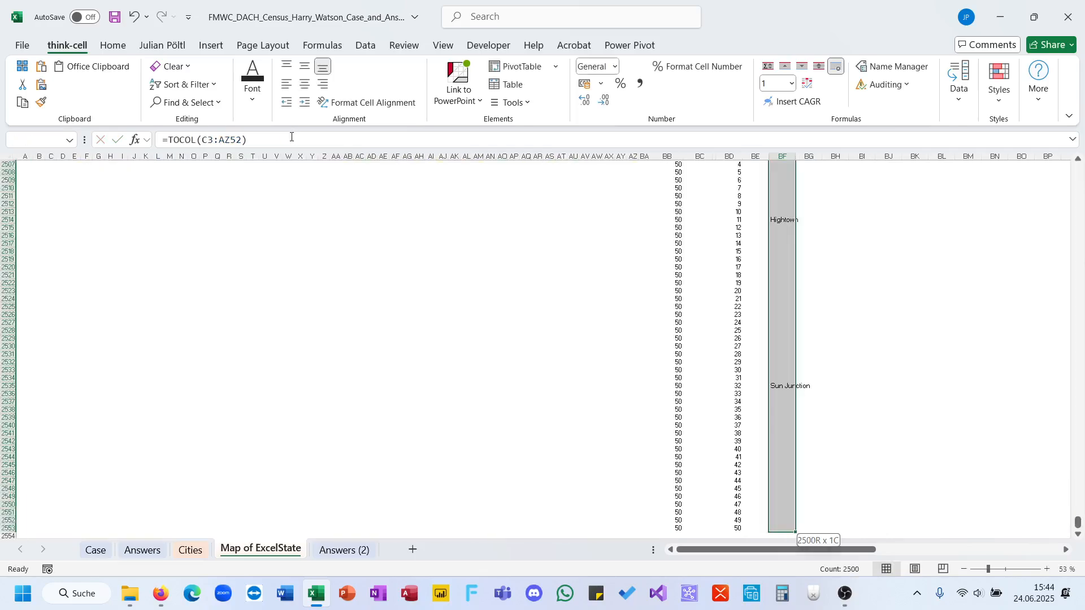
left_click(30, 141)
type("Map")
key("Return")
left_click(439, 476)
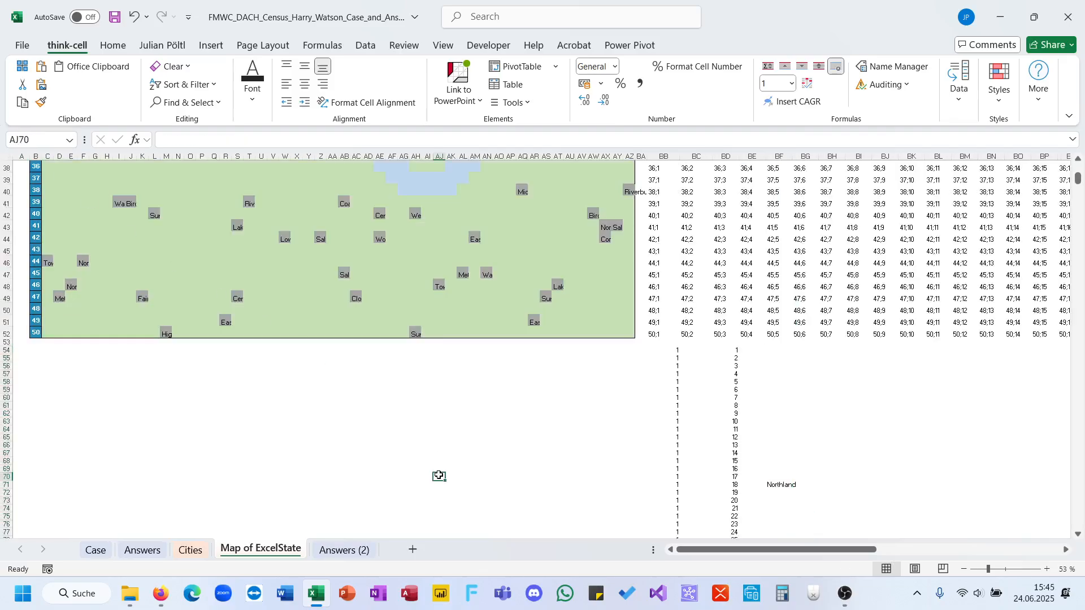
Start an IF formula in E231 of the Case sheet for game 111, testing H231="Row".
left_click(105, 550)
left_click(295, 431)
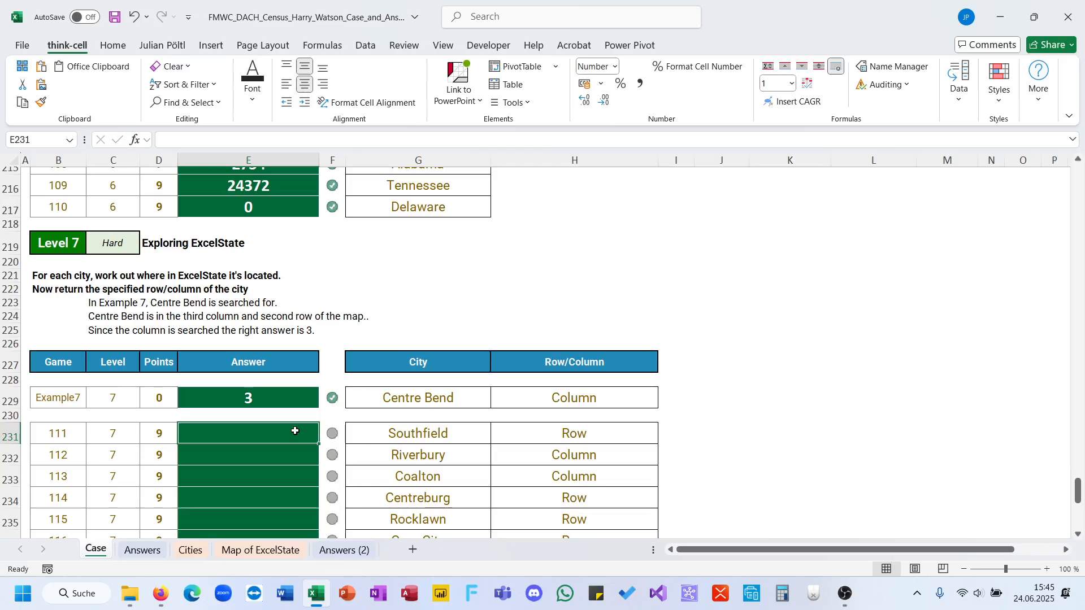
type("=IF(")
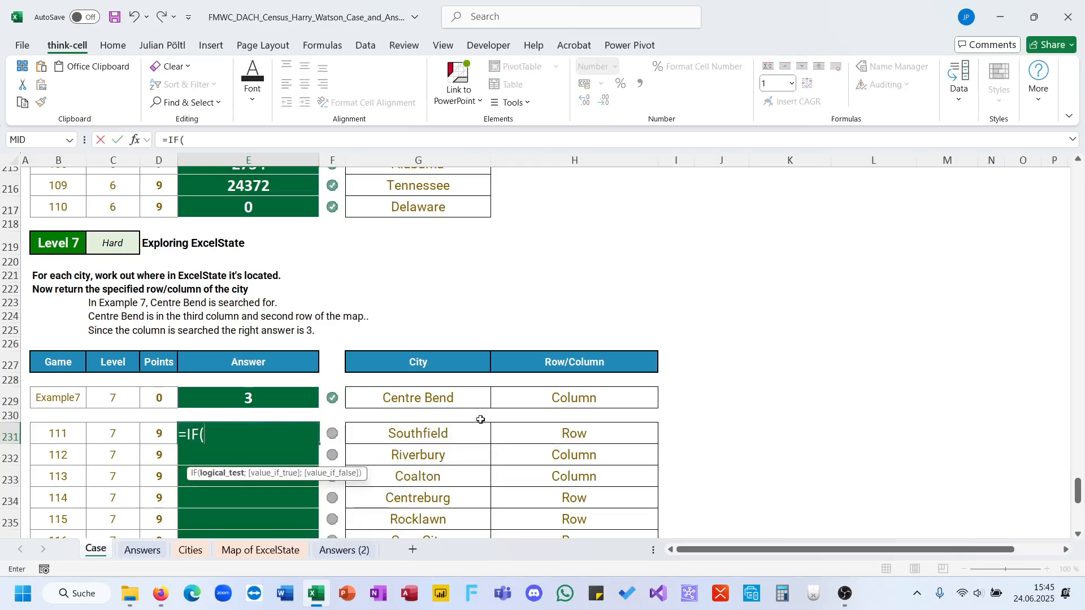
left_click(537, 431)
type("=\"")
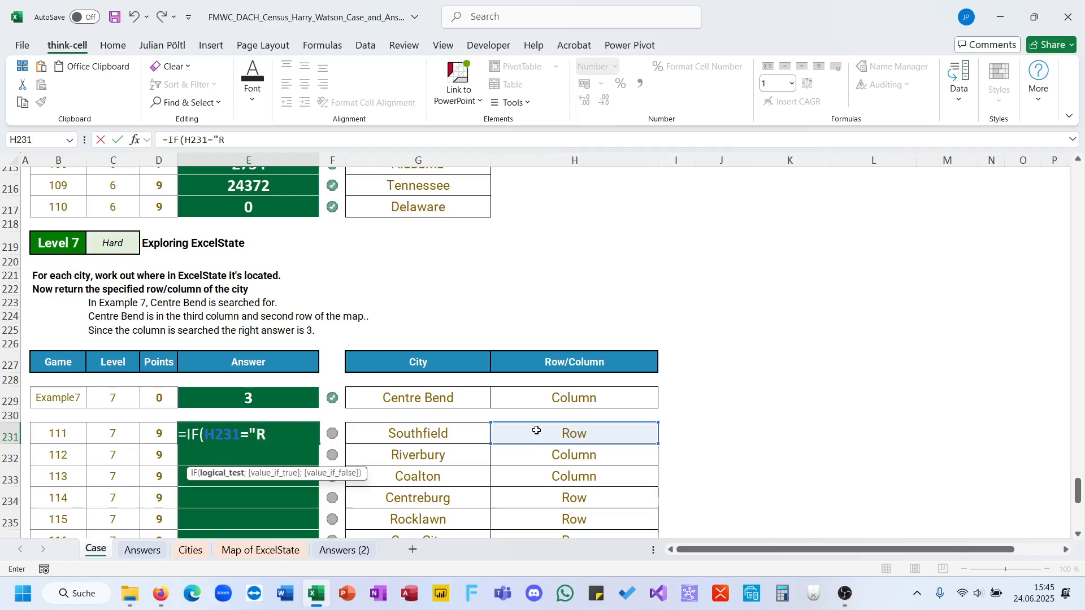
type("Row\";")
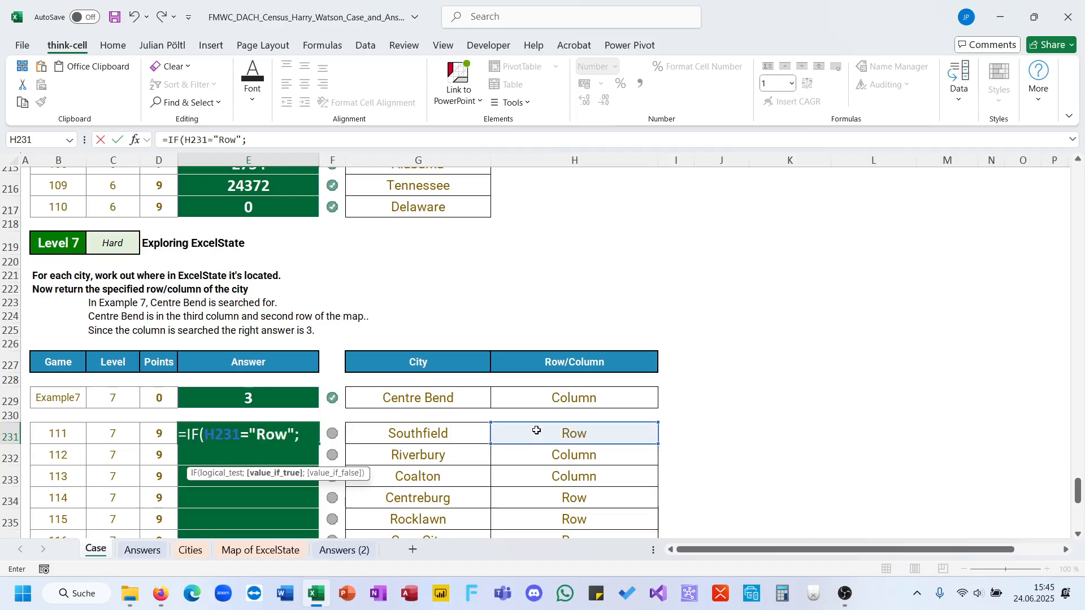
type("XLOOKUP(")
Set the IF formula's true result to XLOOKUP(G231;Map;RV) to return the city's row.
left_click(480, 437)
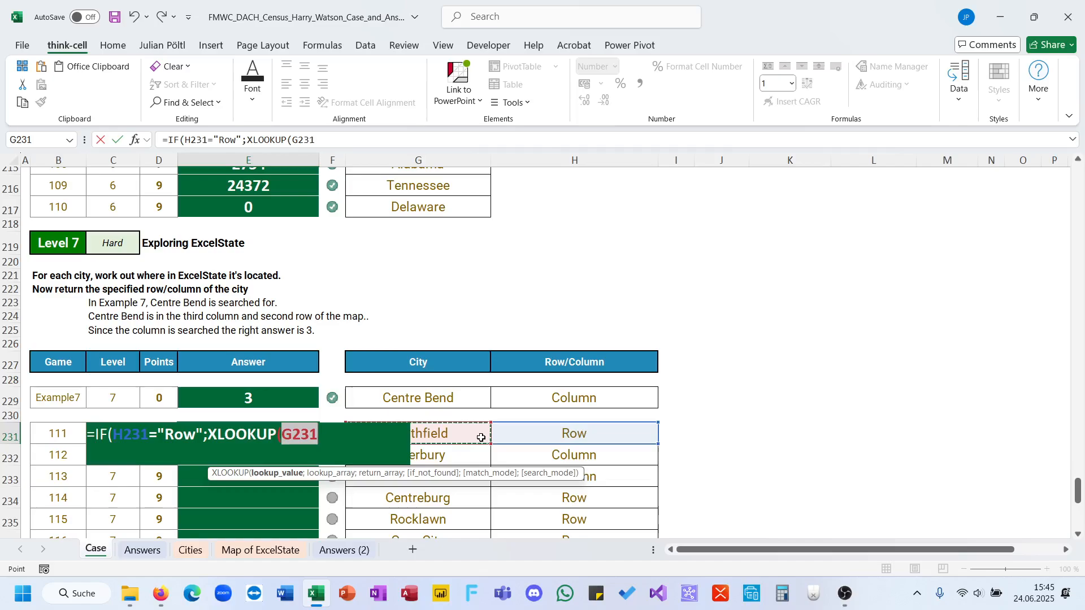
type(";map")
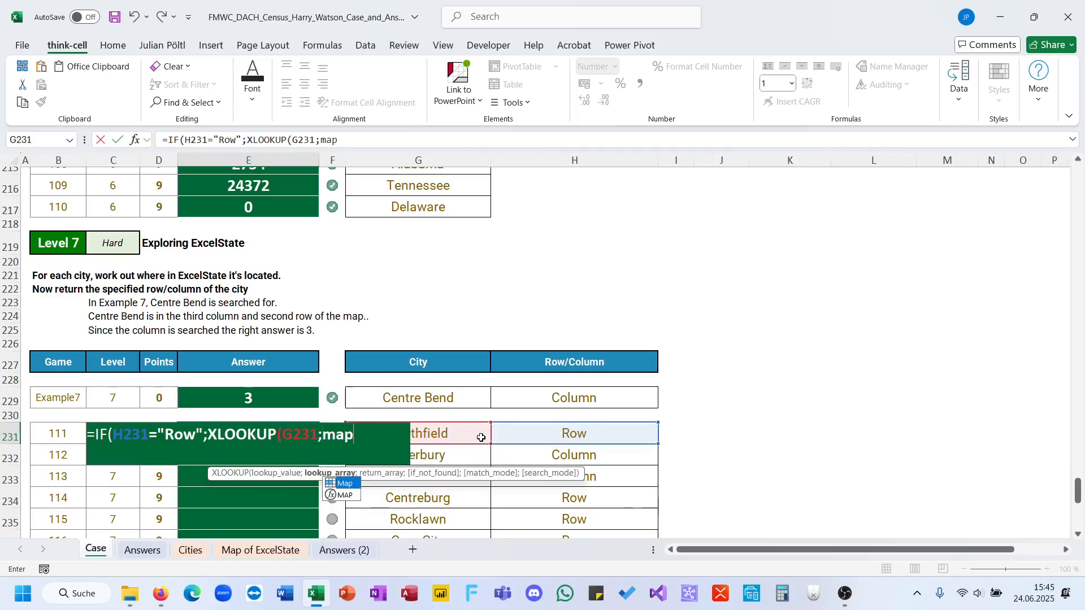
key("Tab")
type(";")
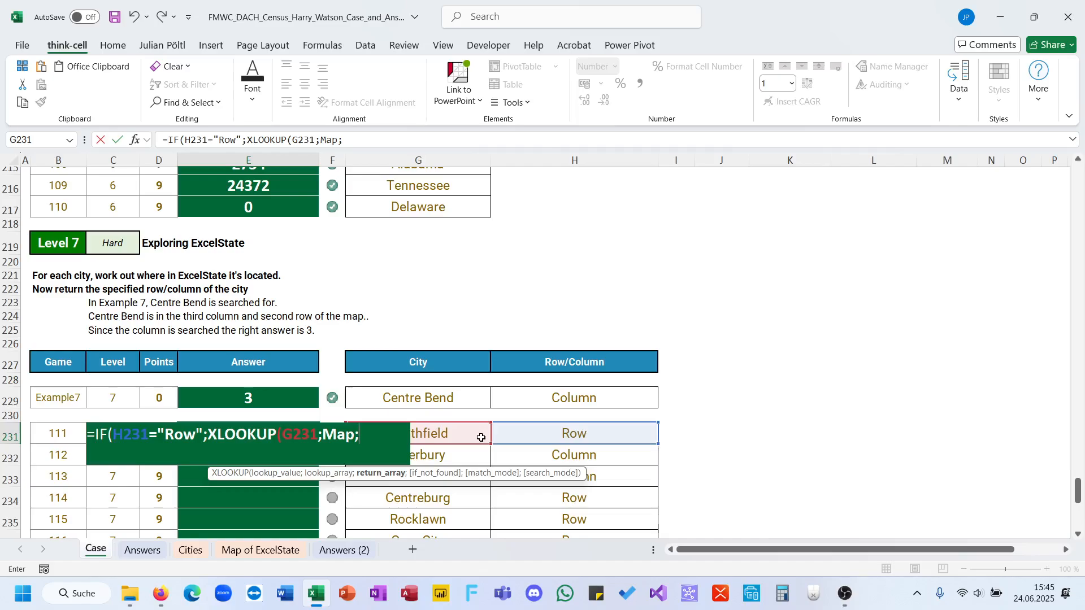
type("RV);")
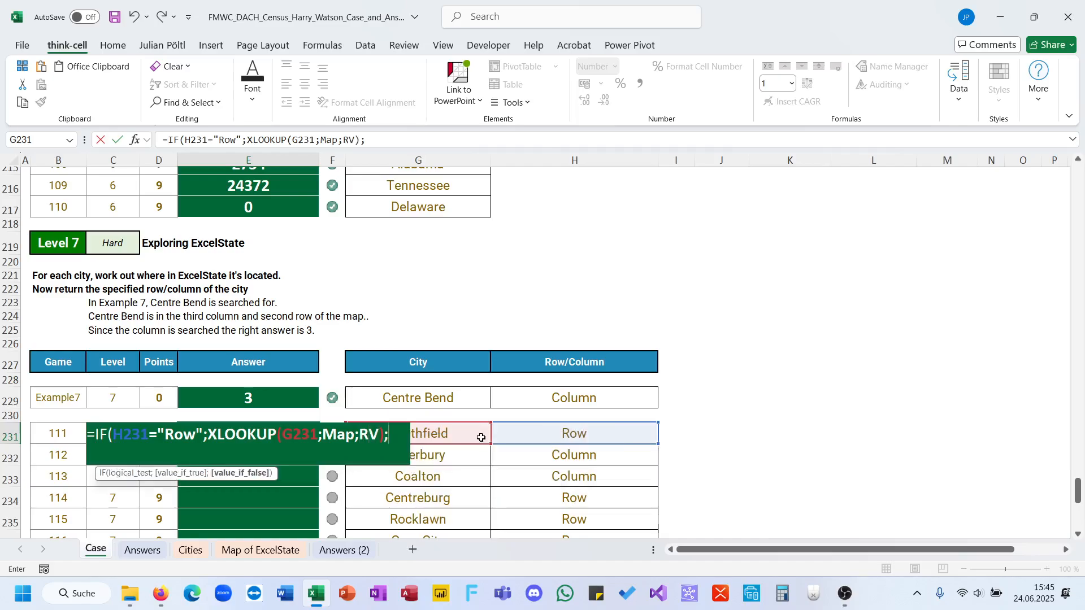
type("XLOOKUP(")
Set the false result to XLOOKUP(G231;Map;CV) and complete the E231 formula.
left_click(480, 437)
type(";M")
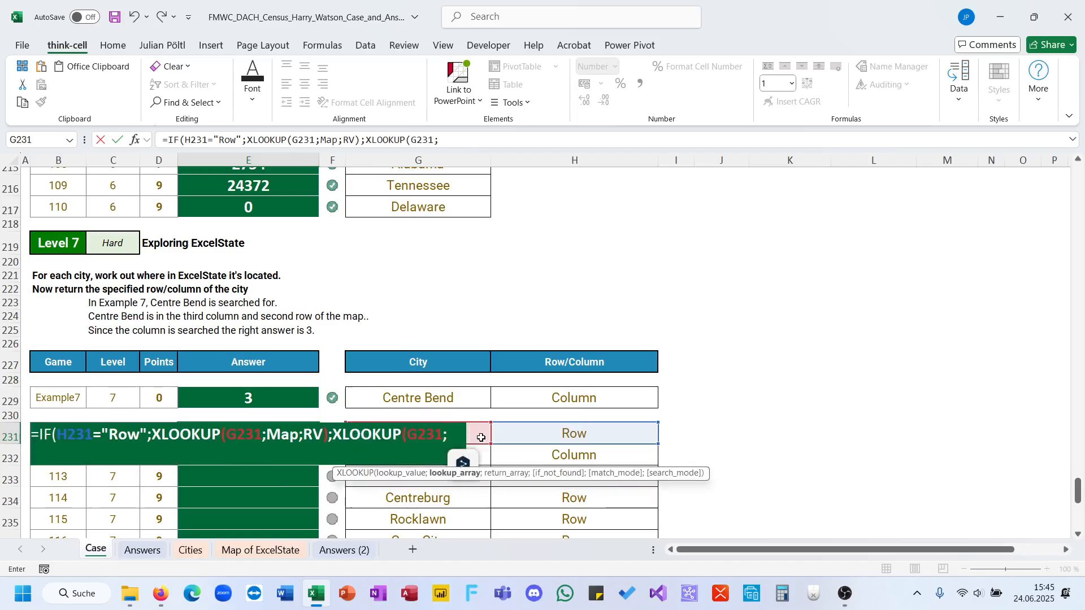
type("ap;")
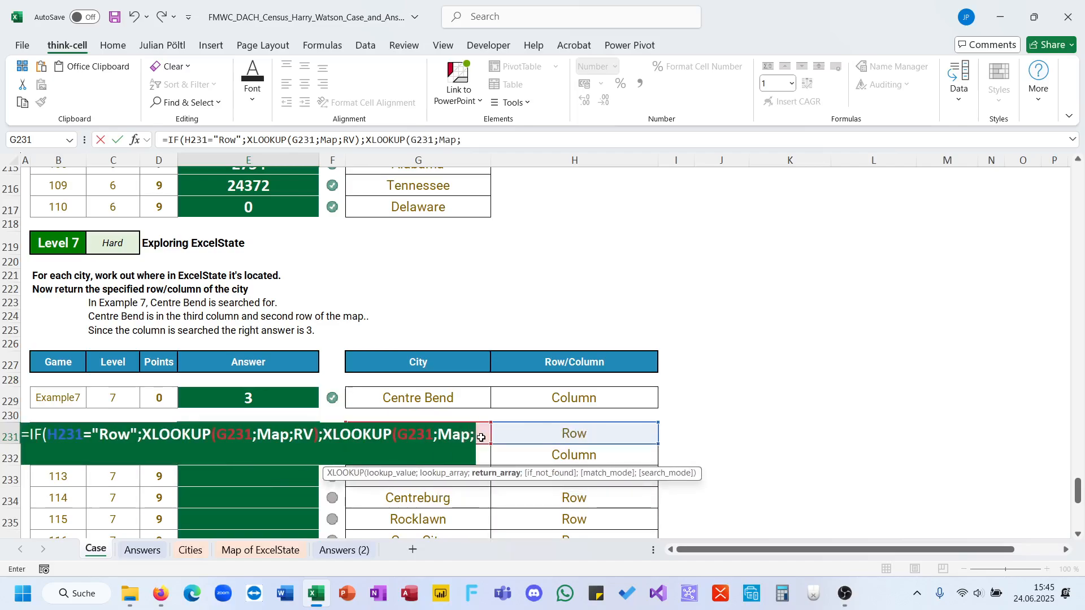
type("CV))")
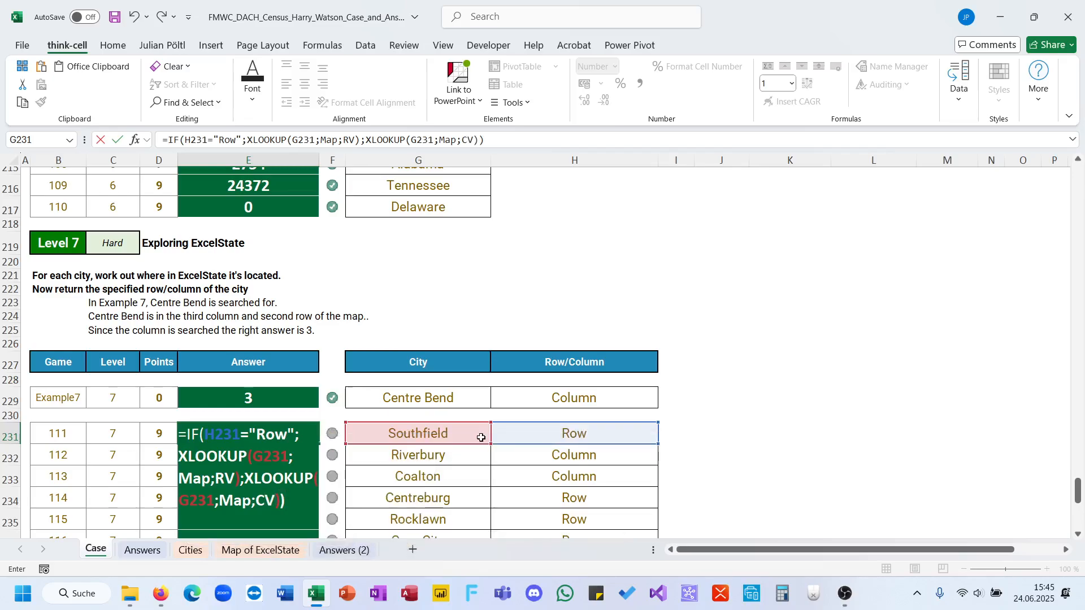
key("ctrl+Return")
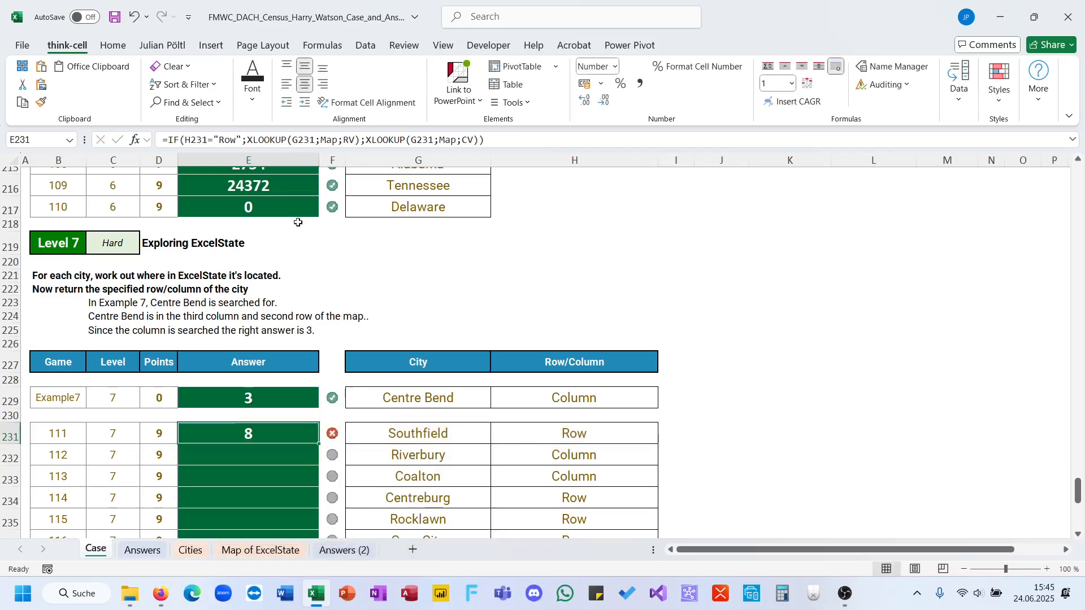
Compare the Level 7 answers on the Case sheet with the solutions on the Answers sheet.
left_click(275, 394)
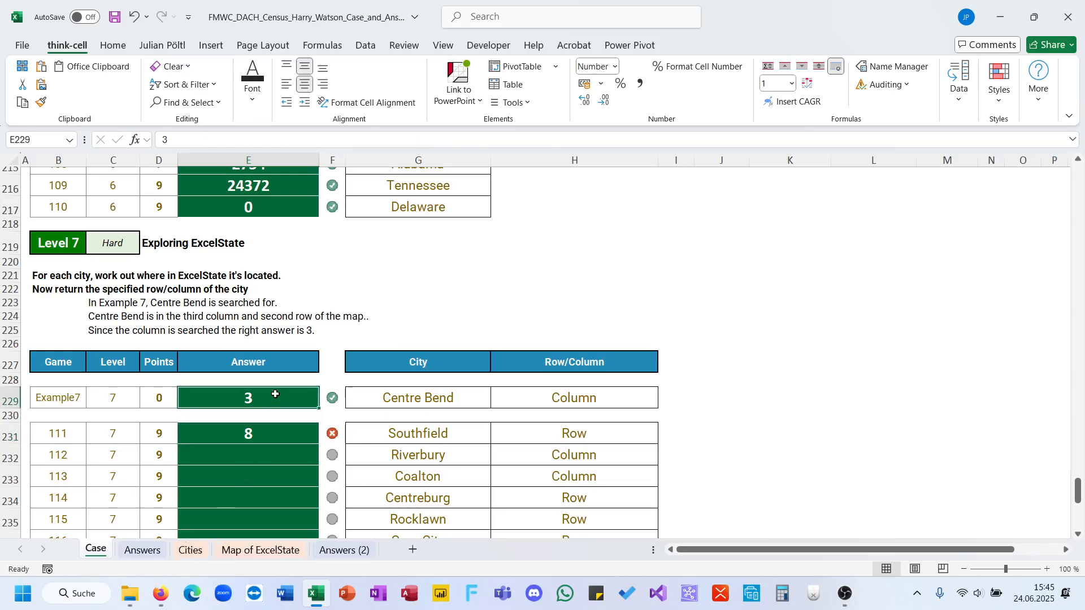
left_click(142, 549)
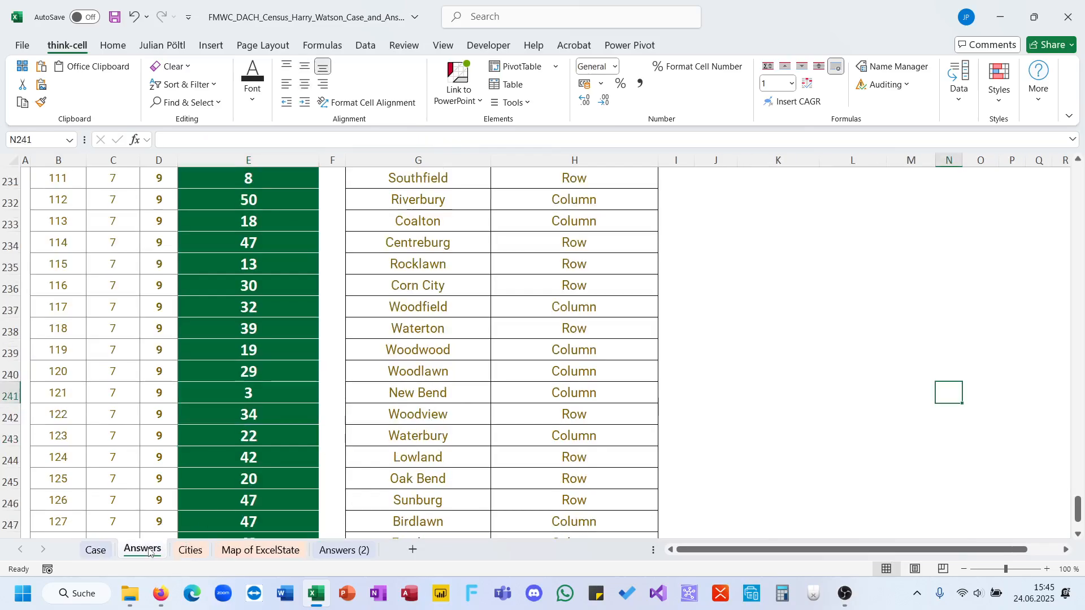
left_click(97, 551)
left_click(146, 550)
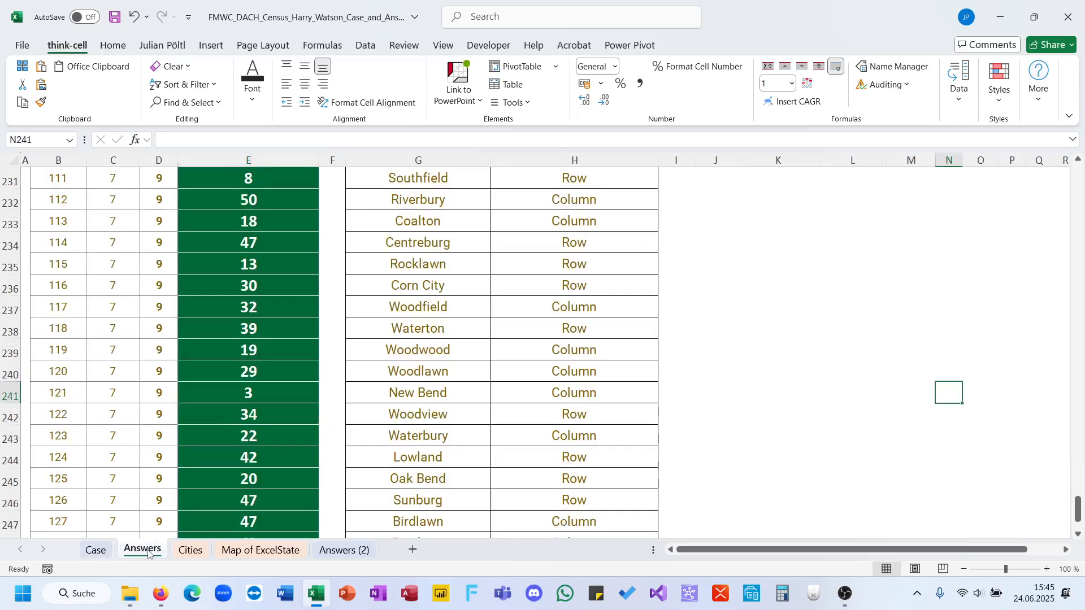
On the Case sheet, edit the check formula in F231 to compare E231 with --Answers!E231.
left_click(97, 556)
left_click(273, 440)
left_click(331, 433)
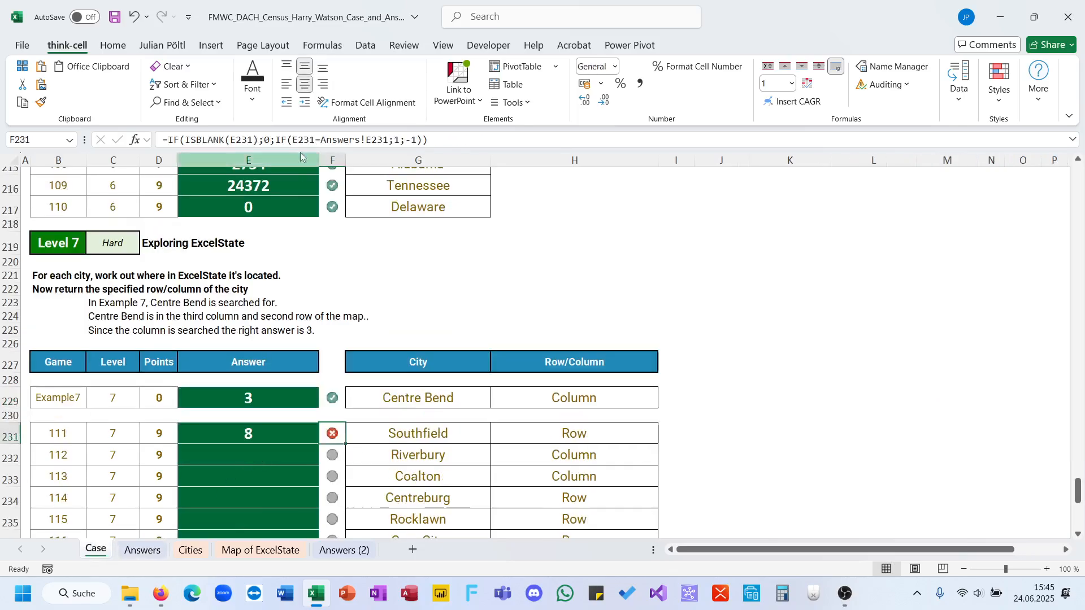
left_click(302, 146)
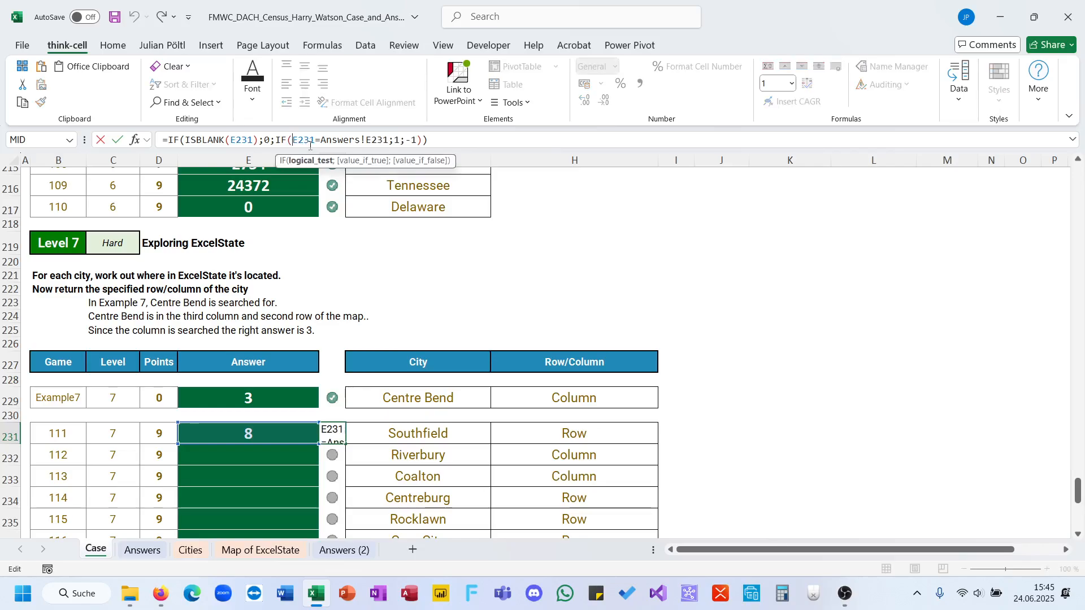
left_click(321, 141)
type("--")
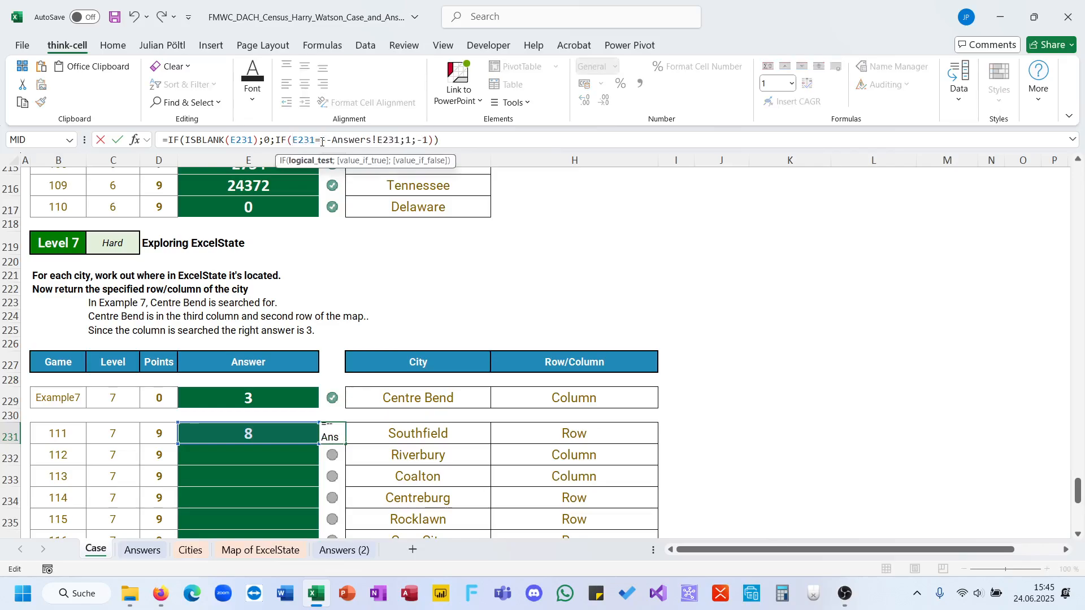
key("ctrl+Return")
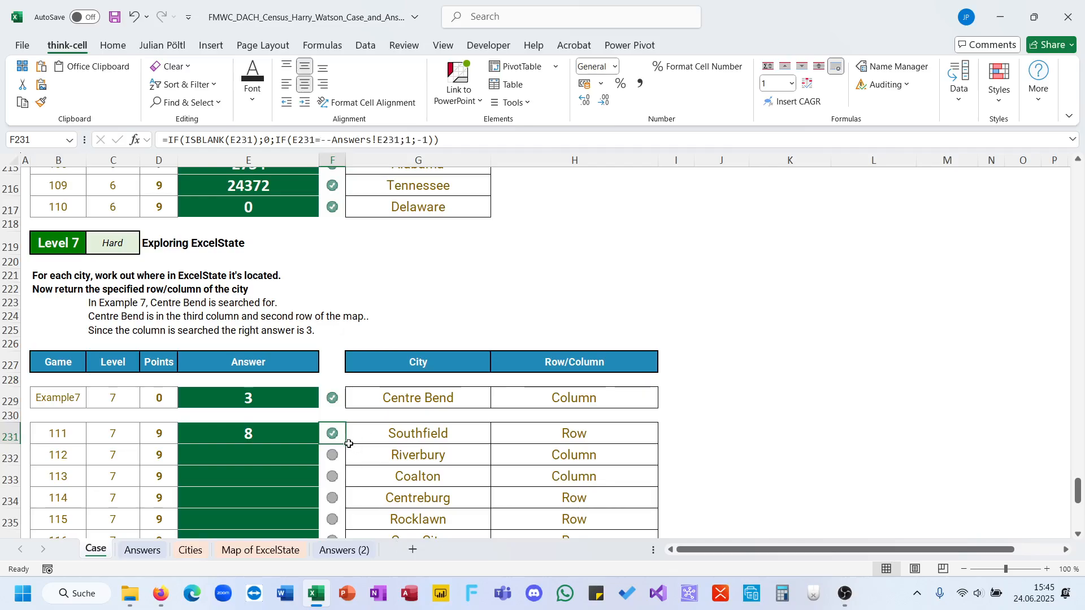
Fill the row/column lookup formula from E231 down through game 130 and review the filled answers.
left_click(259, 452)
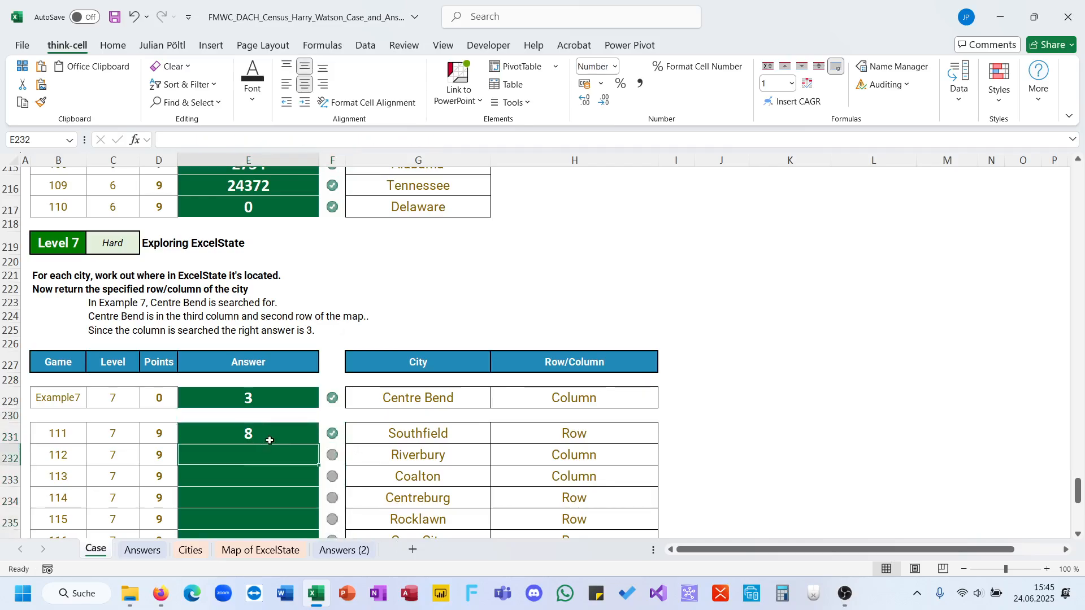
left_click(270, 440)
double_click(315, 445)
scroll(316, 444, "down", 4)
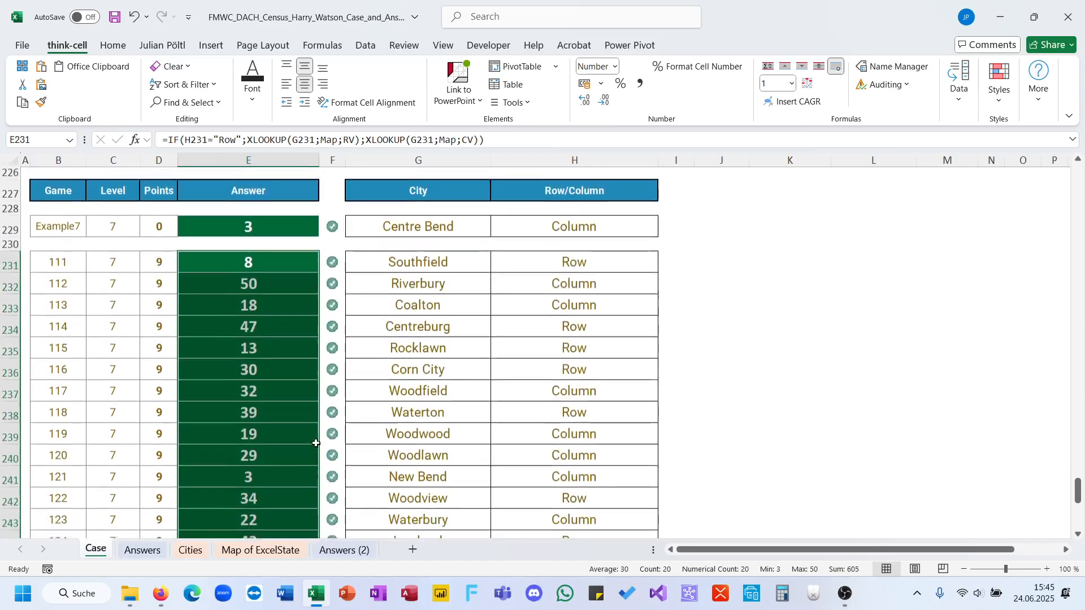
left_click(312, 411)
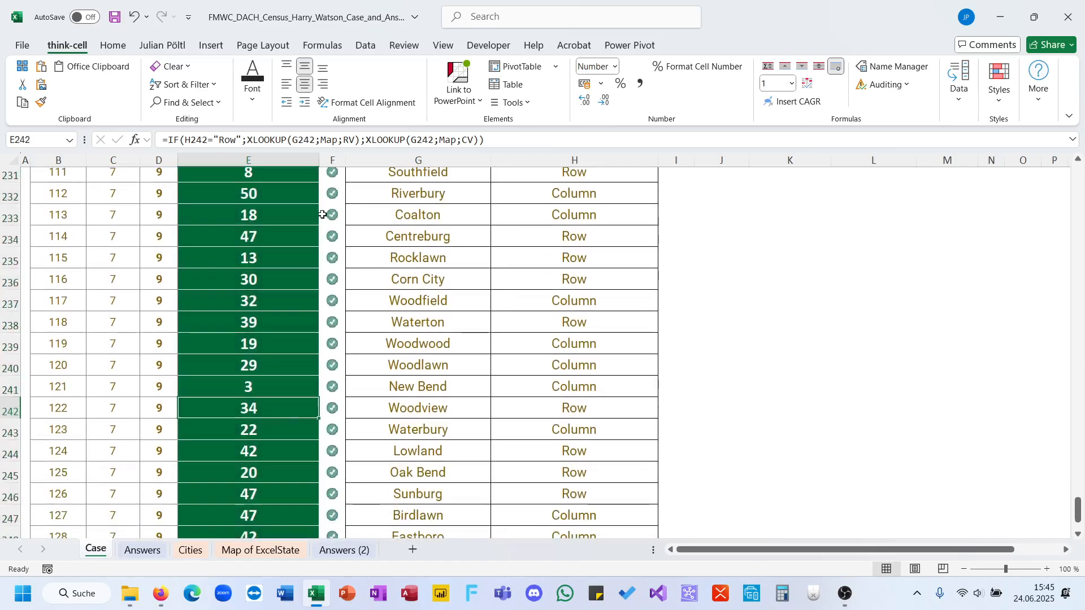
left_click(334, 139)
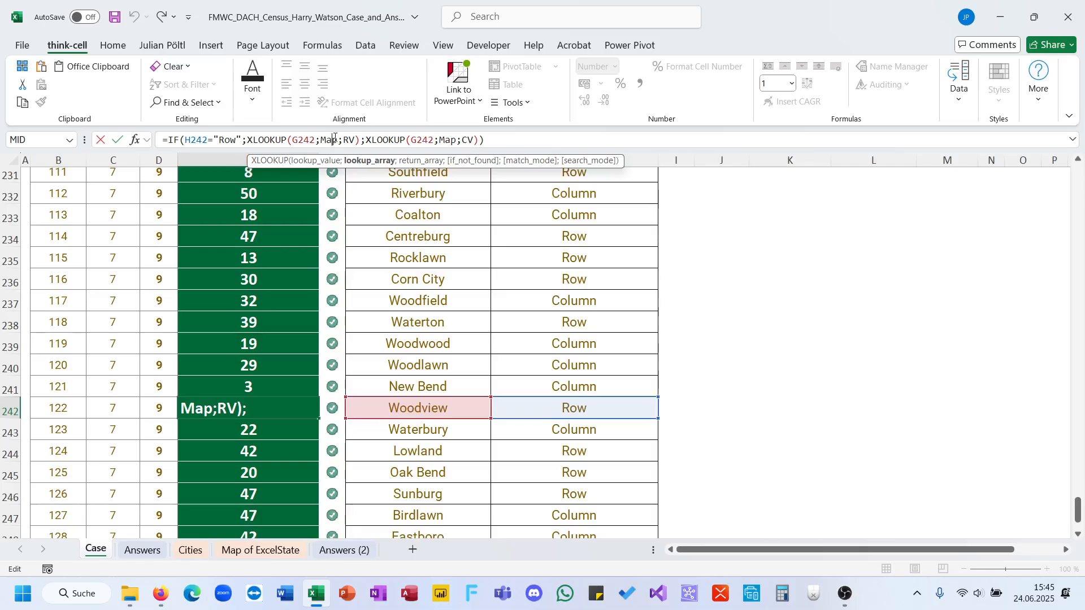
key("Escape")
scroll(330, 447, "down", 2)
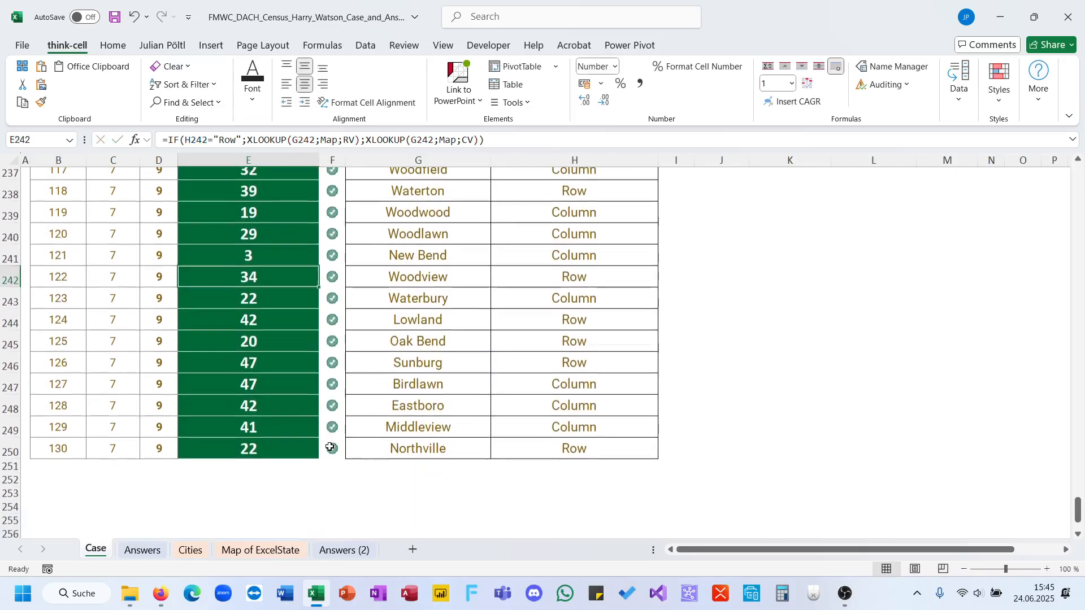
Start an XLOOKUP formula in E31 for Bonus 1, opening a MAX function as its lookup value.
scroll(330, 447, "up", 20)
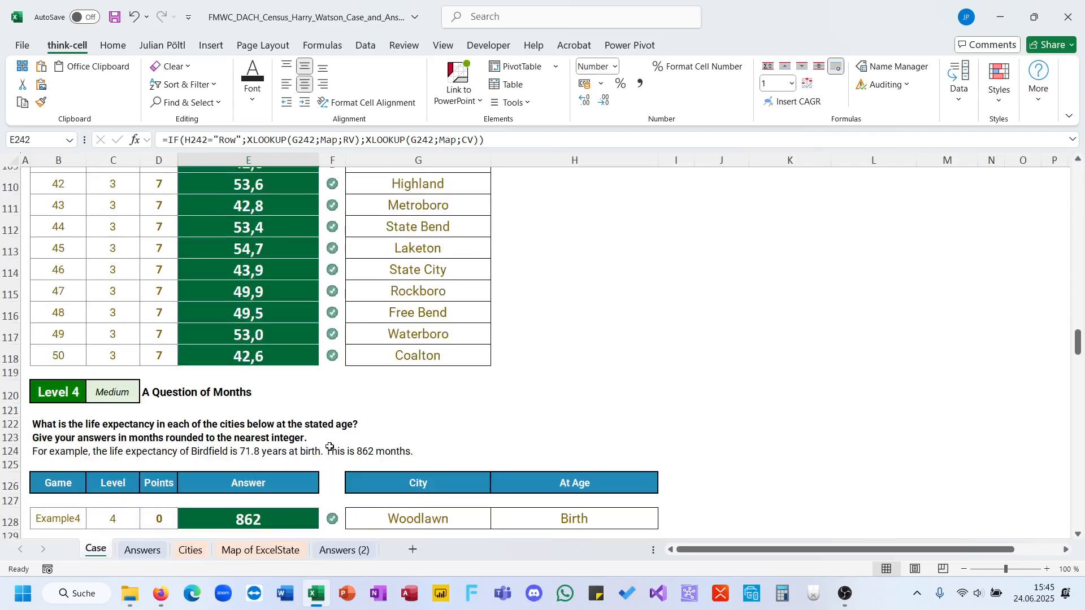
scroll(330, 447, "up", 18)
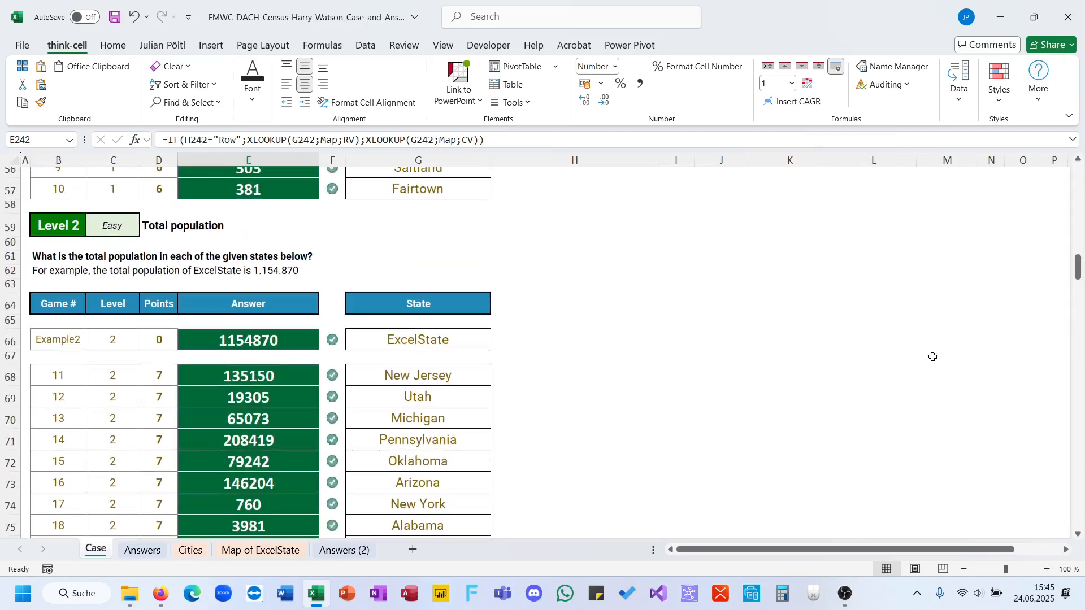
left_click_drag(1079, 273, 1079, 176)
scroll(649, 405, "down", 6)
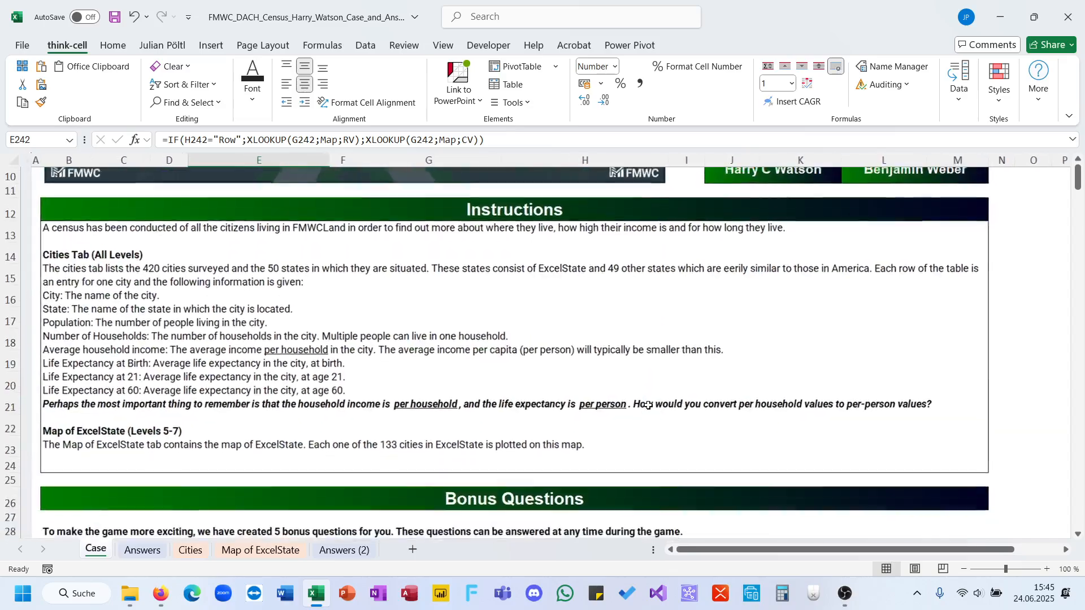
scroll(648, 405, "down", 2)
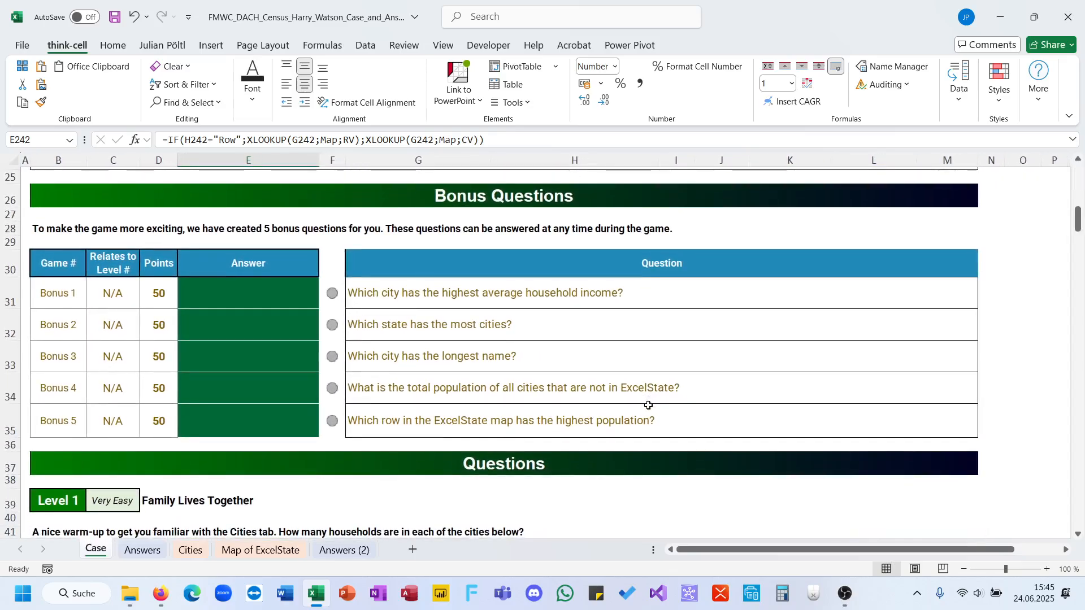
left_click(227, 288)
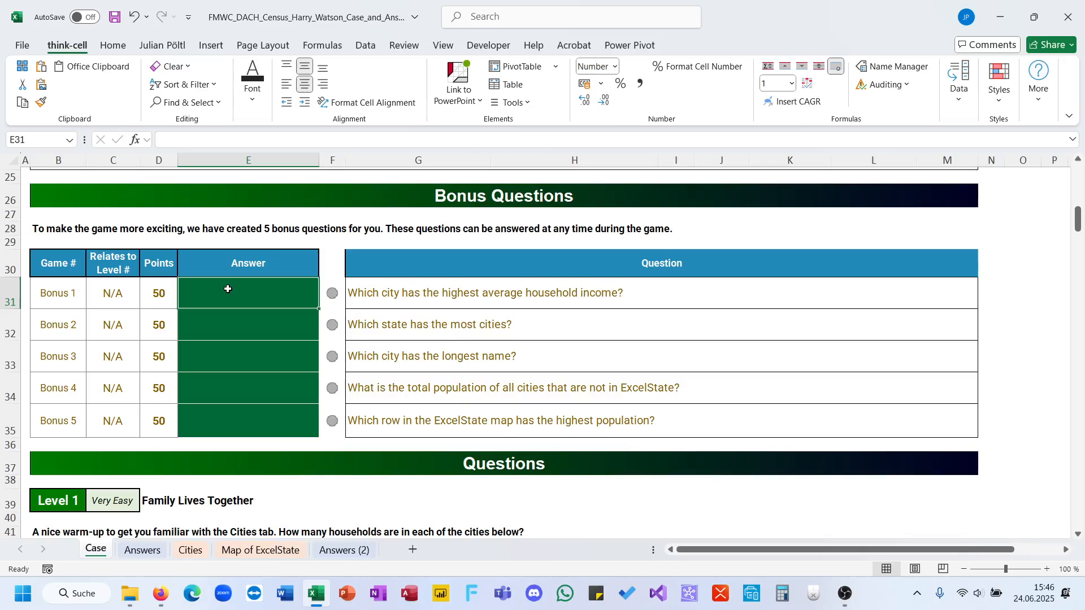
type("=xl")
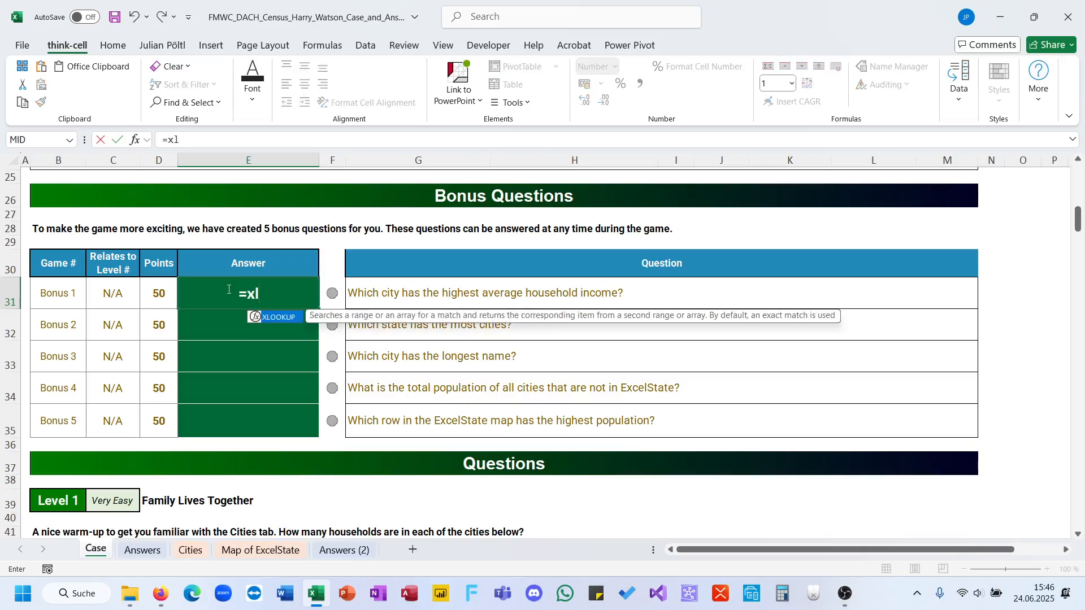
key("Tab")
type("Max(")
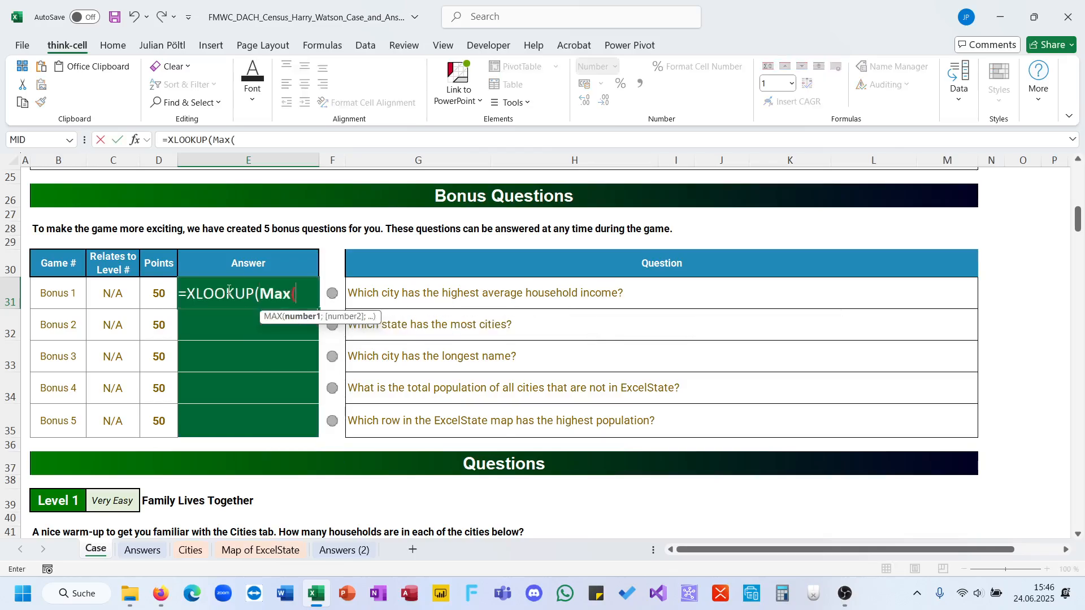
type("City[")
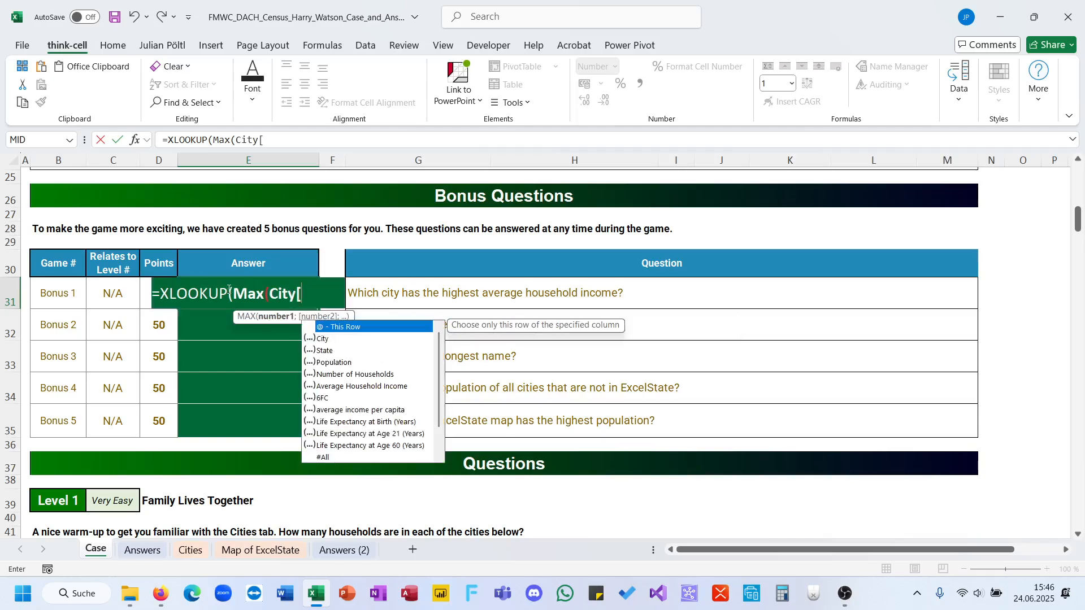
Use City[Average Household Income] as the argument of the MAX function in the Bonus 1 formula.
key("Down")
key("Down")
key("Tab")
type("];")
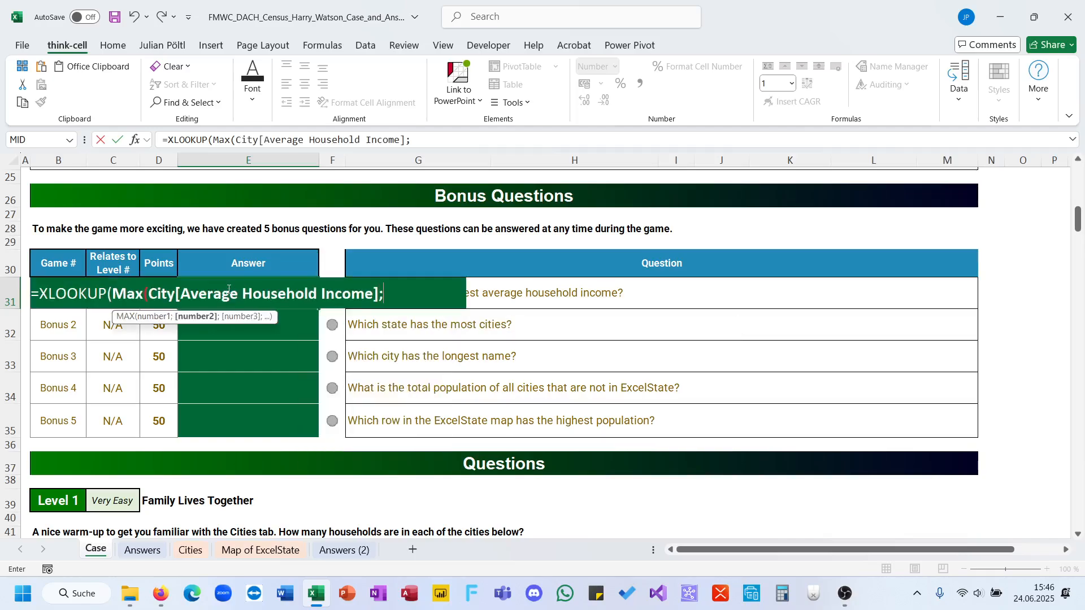
type("av")
key("BackSpace")
key("BackSpace")
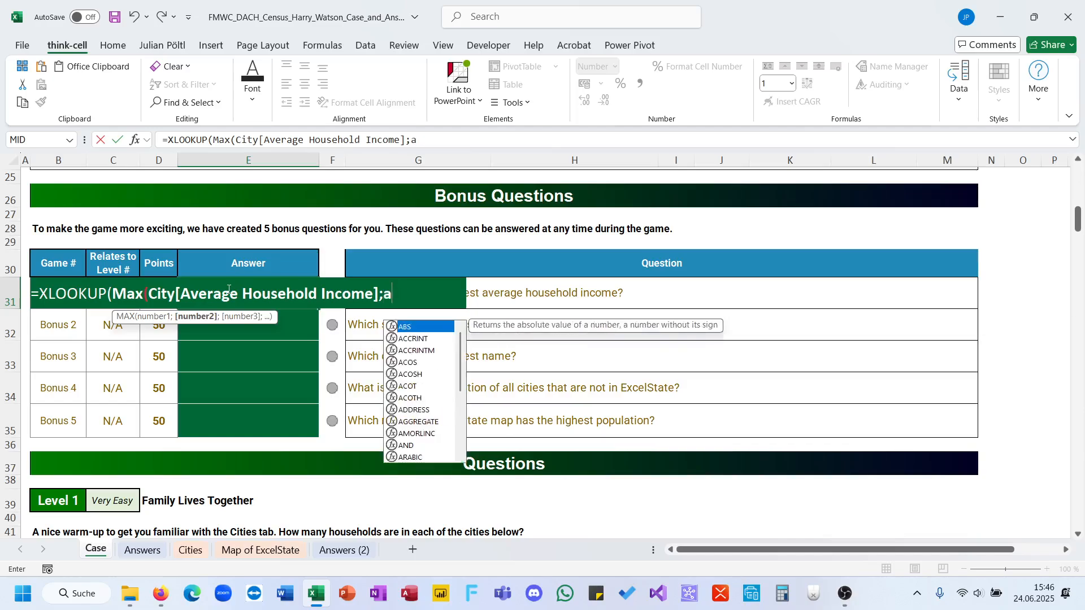
Close the MAX function's parenthesis and set the XLOOKUP lookup array to City[Average Household Income].
type("ci")
key("Tab")
key("Down")
key("Down")
key("Down")
key("Down")
key("Down")
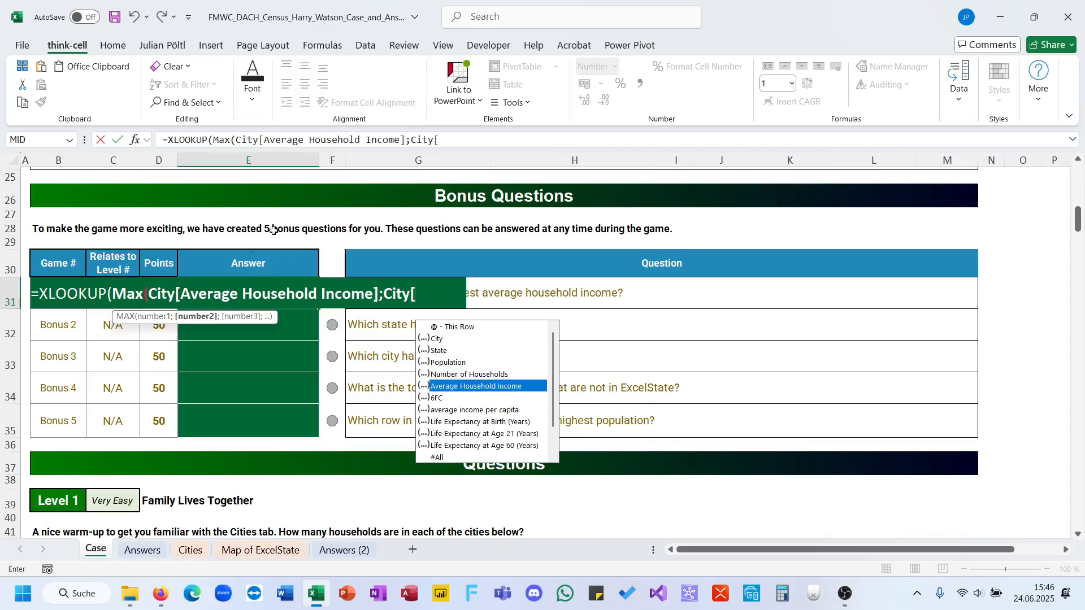
left_click(408, 141)
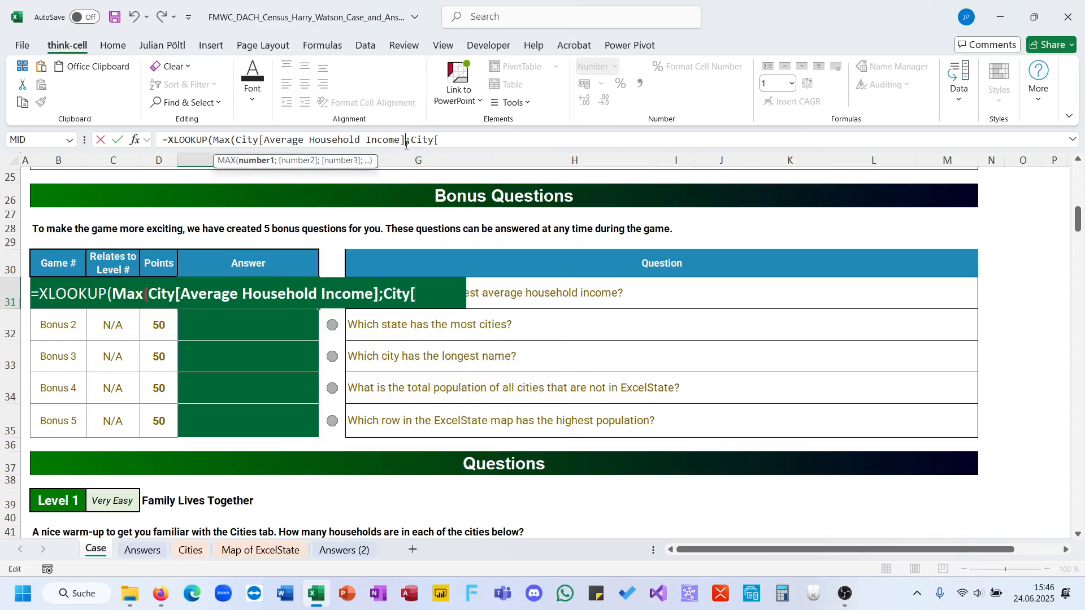
type(")")
left_click(483, 143)
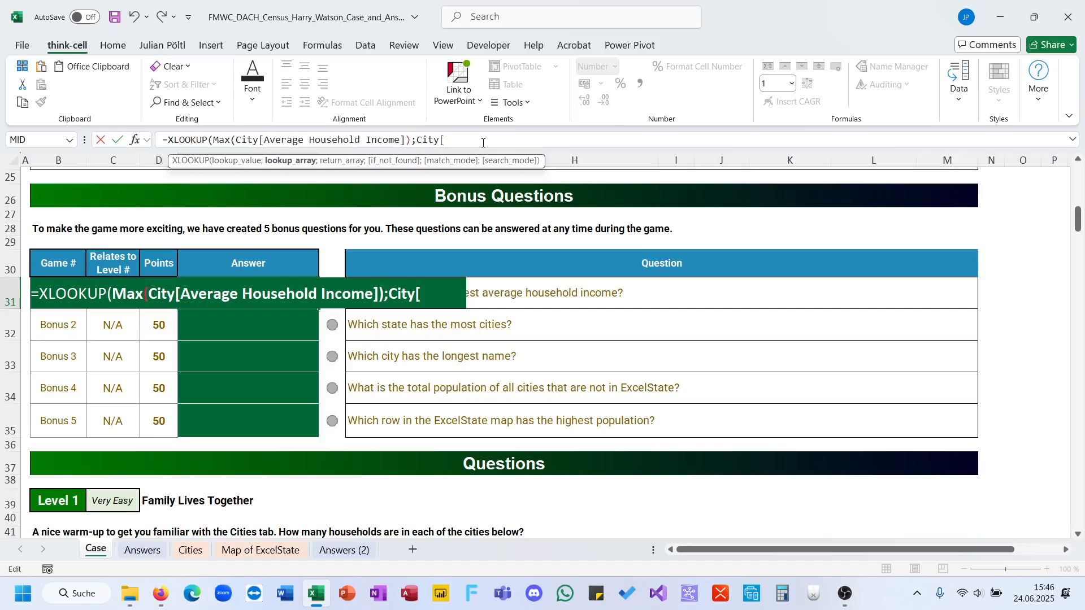
key("BackSpace")
key("Tab")
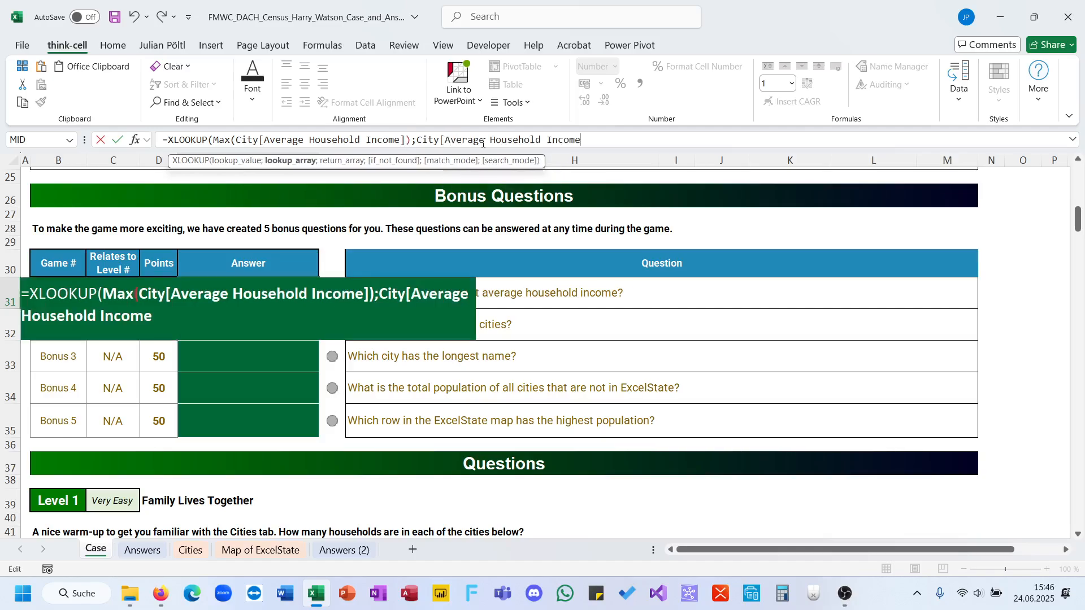
type("];ci")
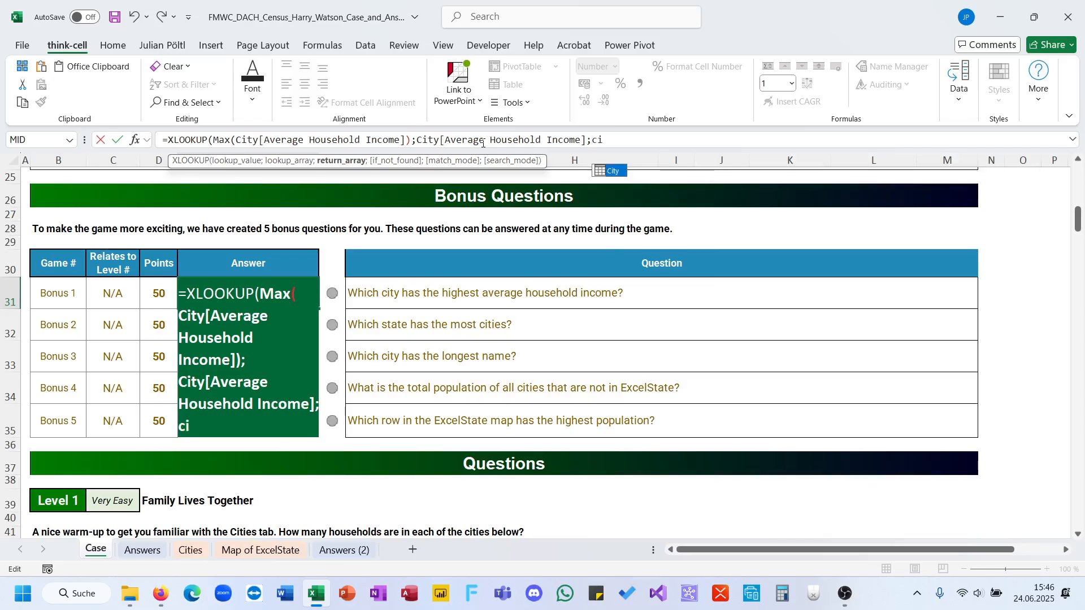
Set City[City] as the XLOOKUP return array and complete the Bonus 1 formula in E31.
key("Tab")
key("Down")
key("Tab")
type("])")
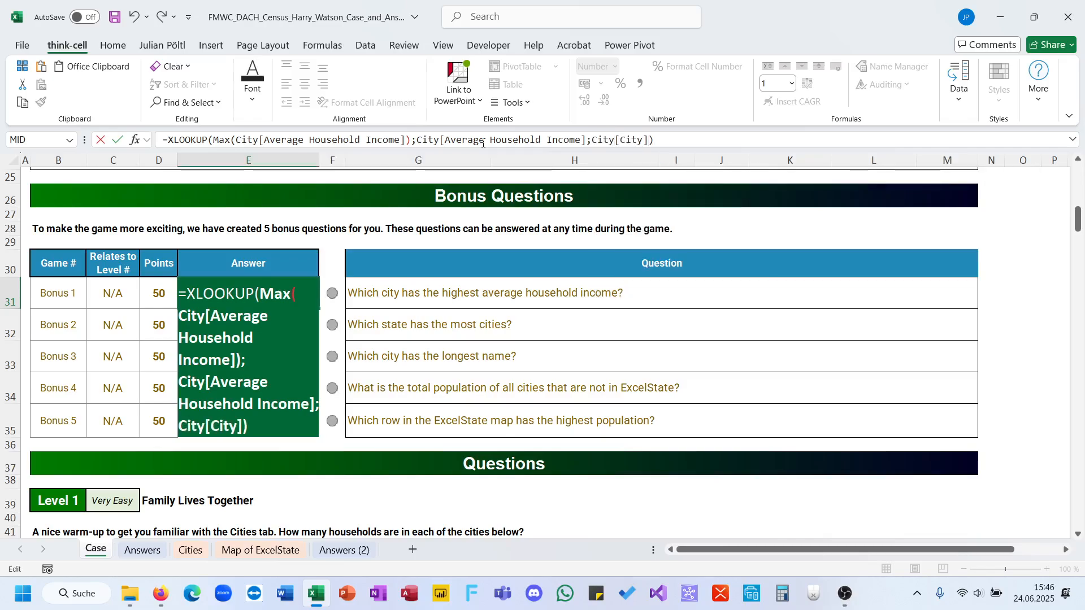
key("Return")
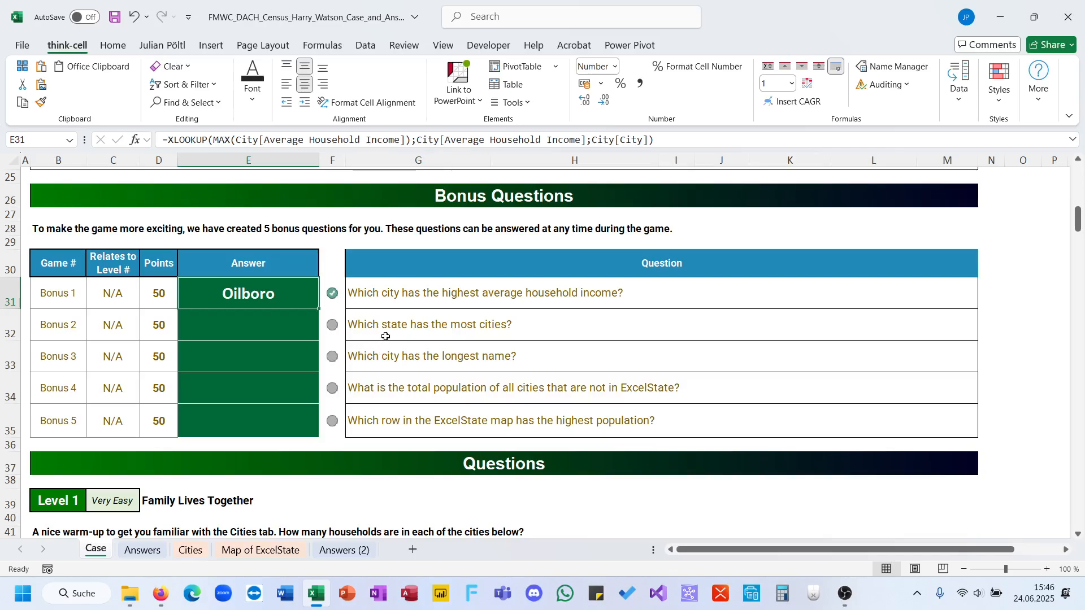
On the Cities sheet, clear the random city list formula in M3 to make room for Bonus 2.
left_click(367, 339)
left_click(297, 329)
scroll(432, 339, "right", 1)
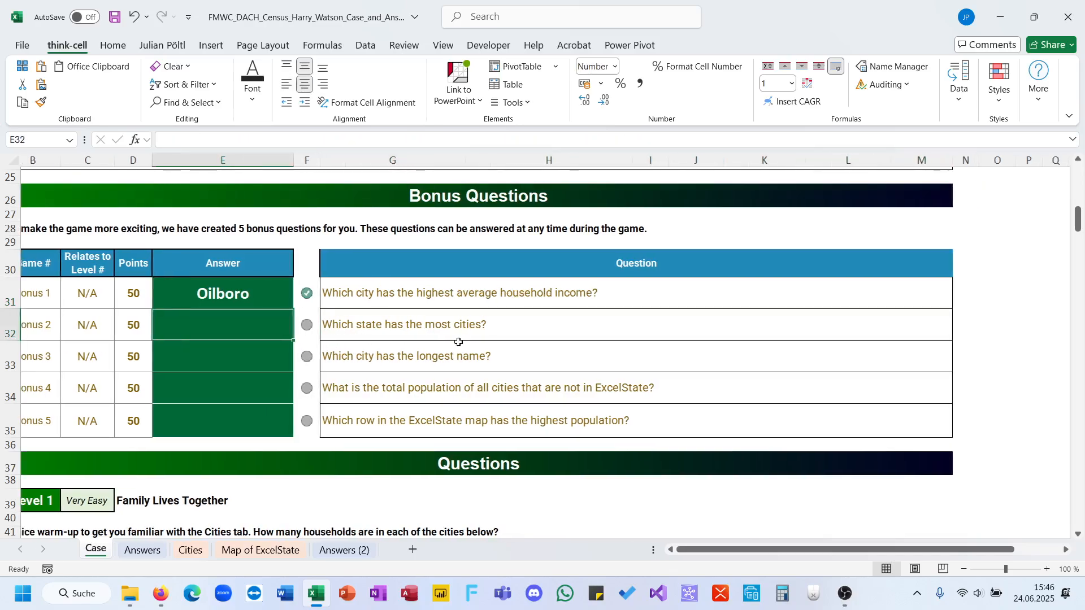
left_click(192, 551)
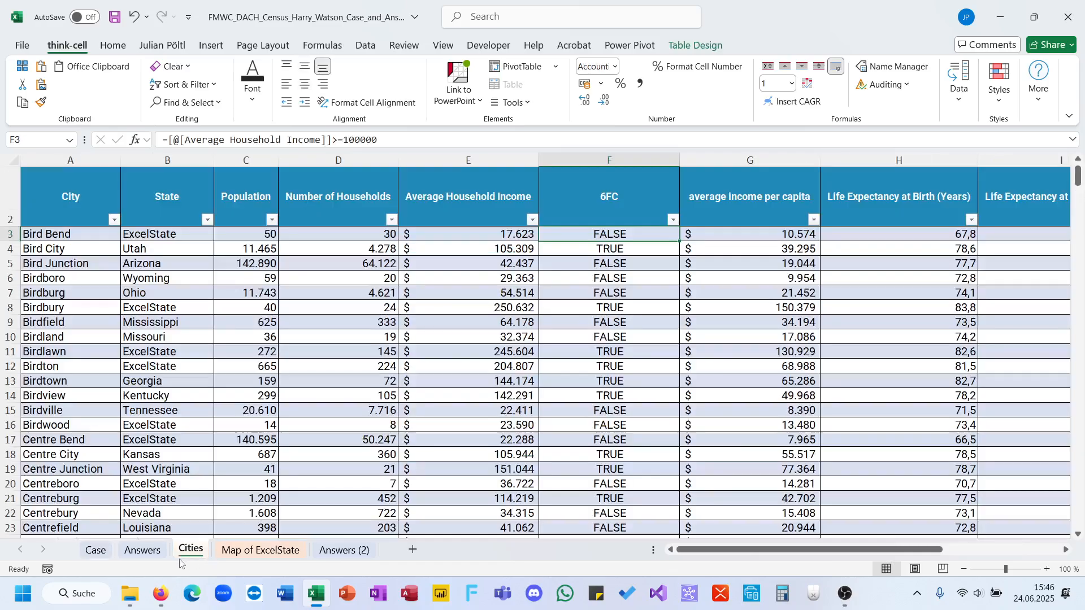
scroll(496, 392, "right", 5)
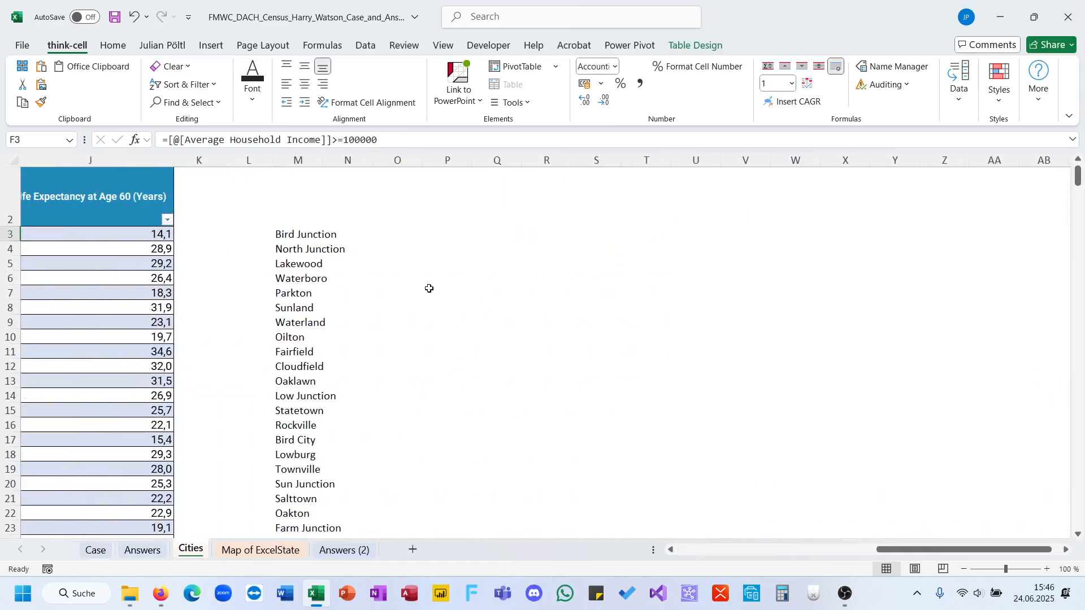
left_click(278, 253)
key("Up")
key("Delete")
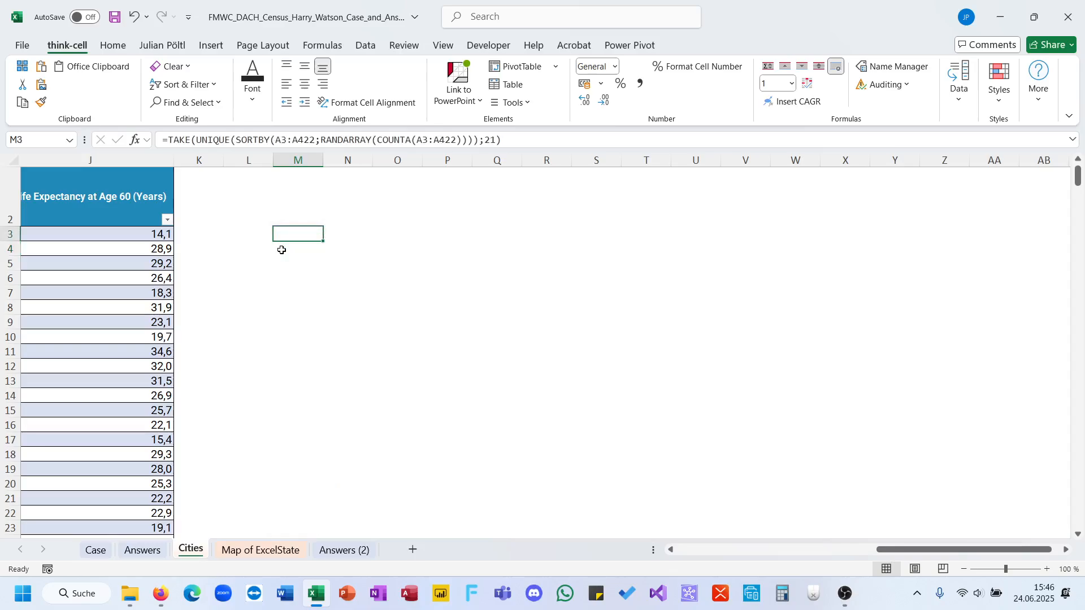
Enter =UNIQUE(City[State]) in M3 to list each state once.
type("=uni")
key("Down")
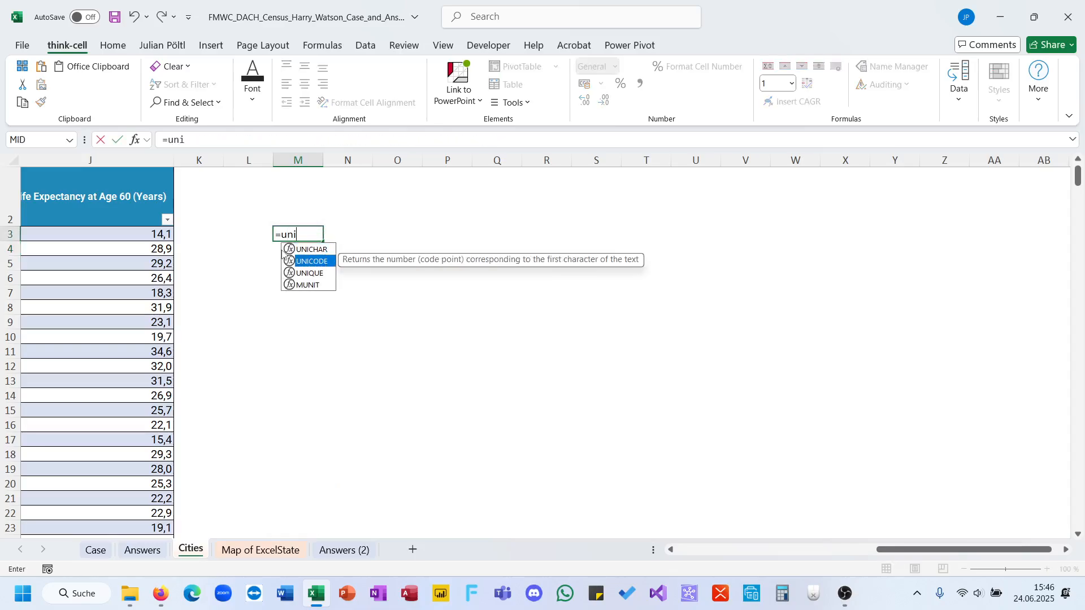
key("Down")
key("Tab")
type("s")
key("BackSpace")
type("City[")
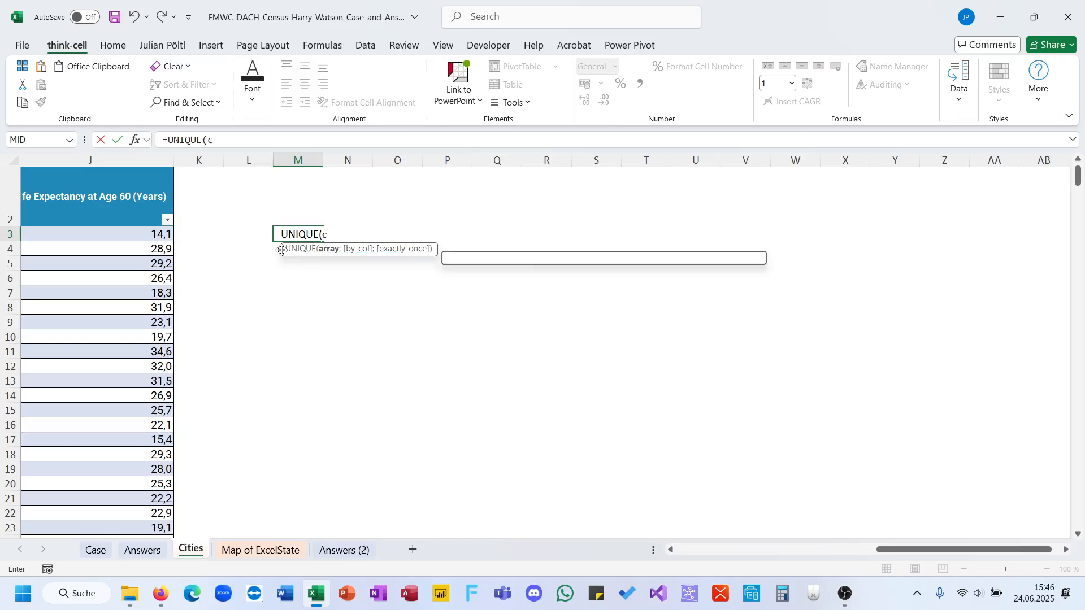
key("Down")
key("Down")
key("Tab")
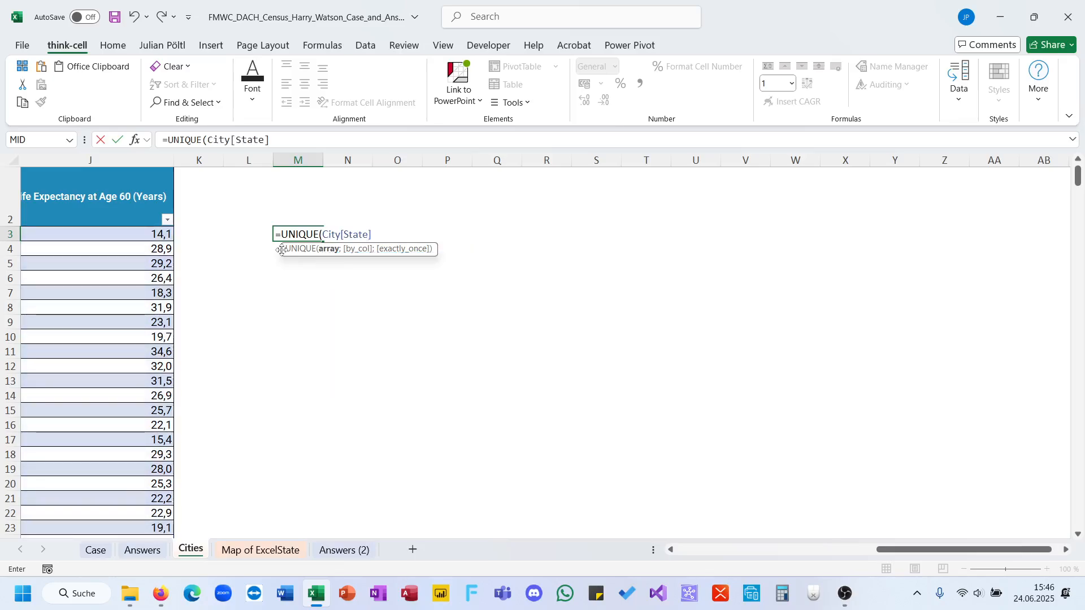
type(")")
key("ctrl+Return")
Begin a COUNTIFS formula in N3 with City[State] as the criteria range.
key("Right")
type("=")
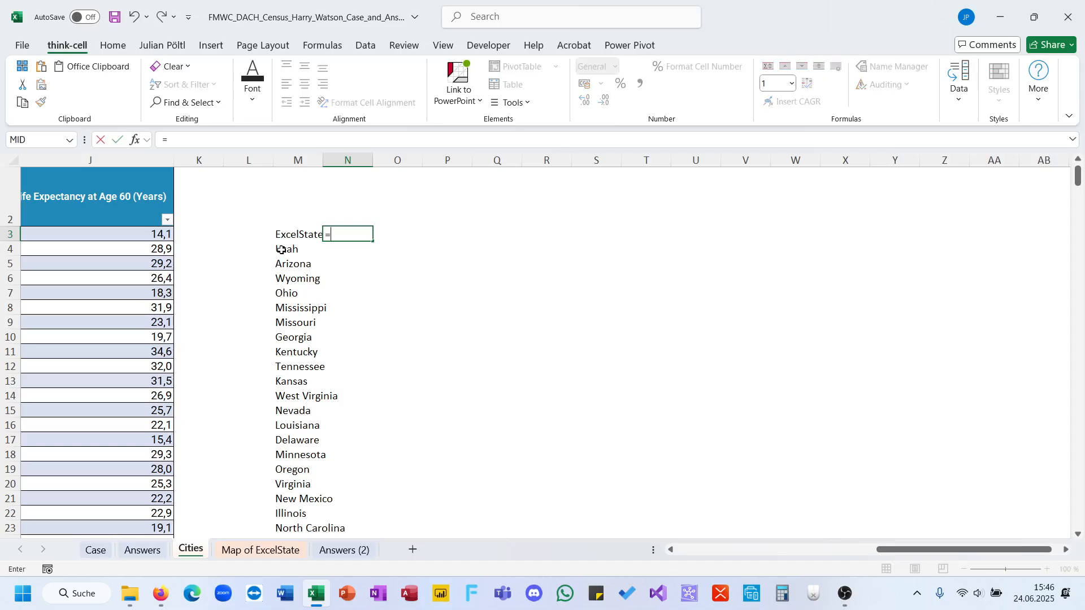
type("count")
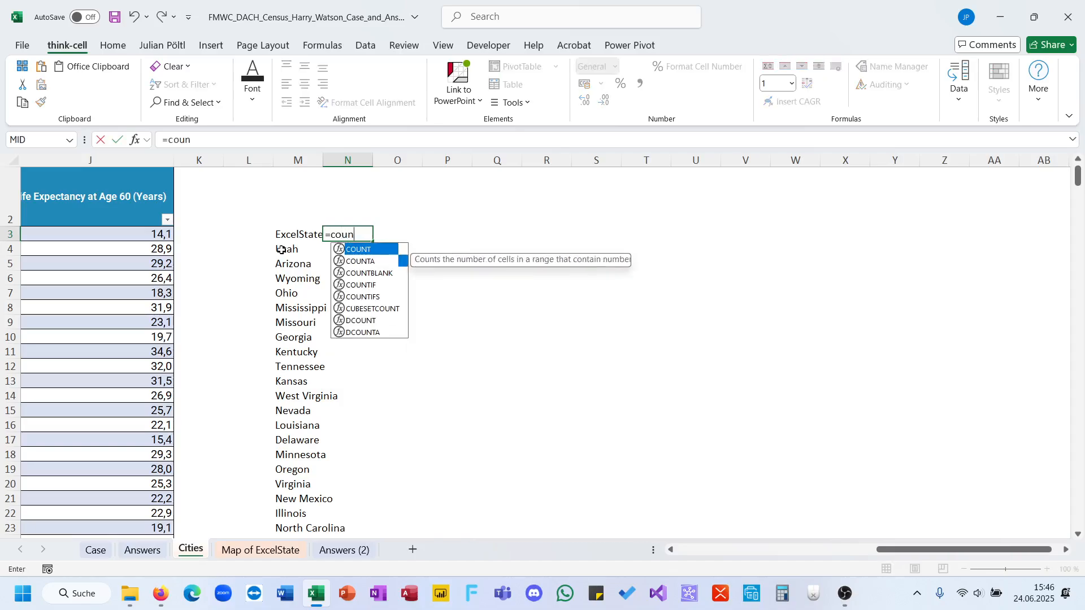
key("Down")
key("Down")
key("Down")
key("Down")
key("Tab")
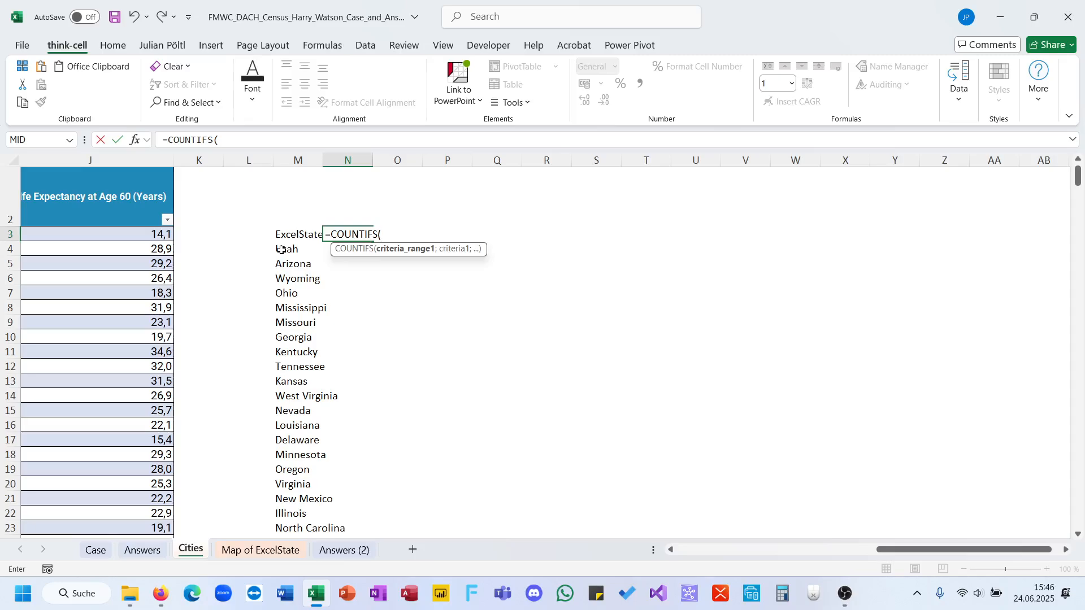
type("City[")
key("Return")
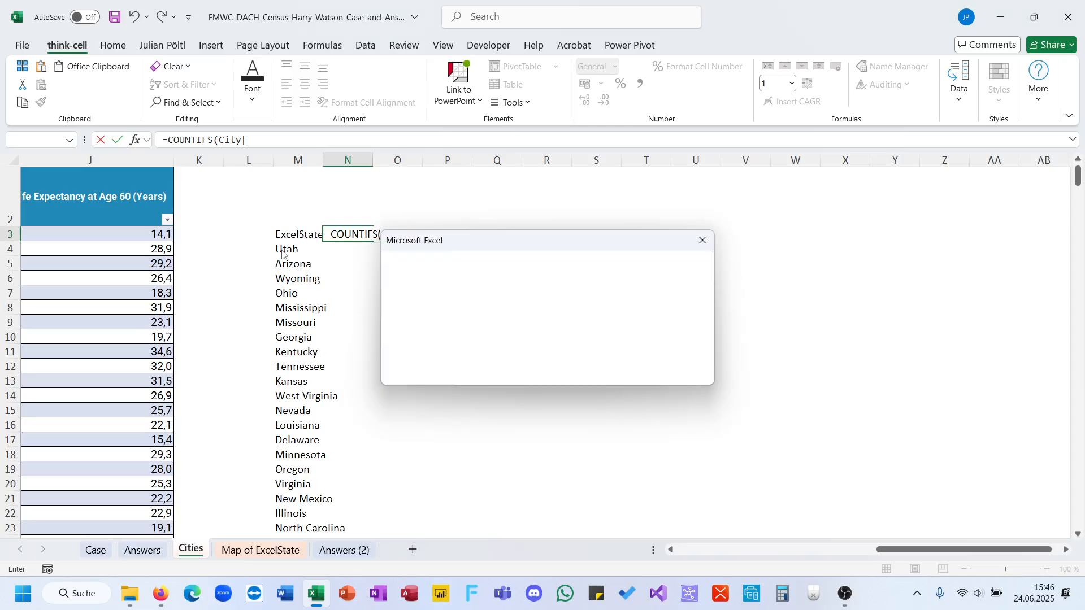
key("Return")
type("State")
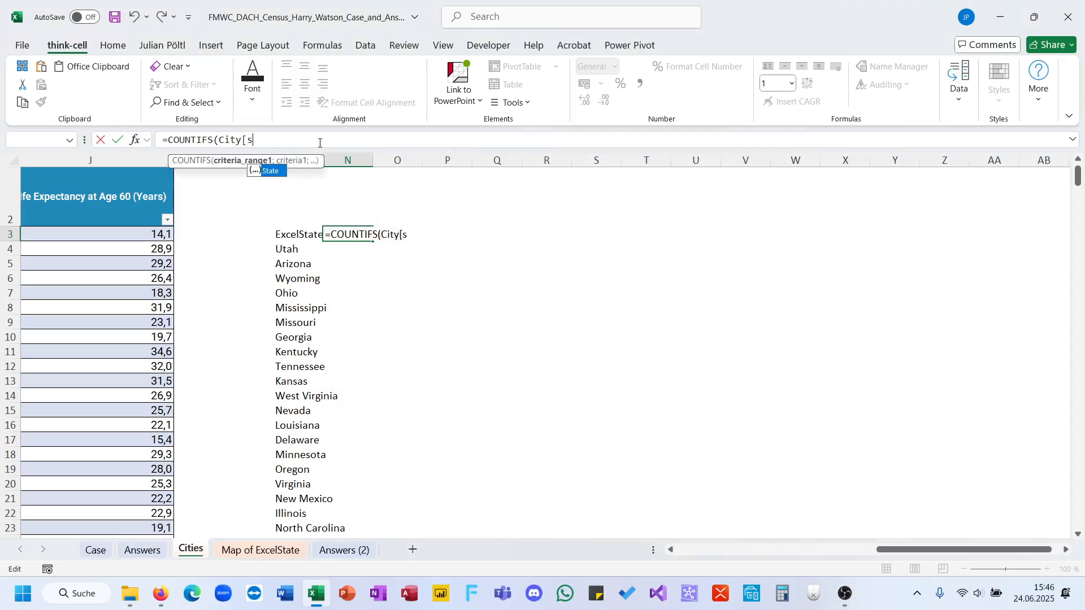
type("];")
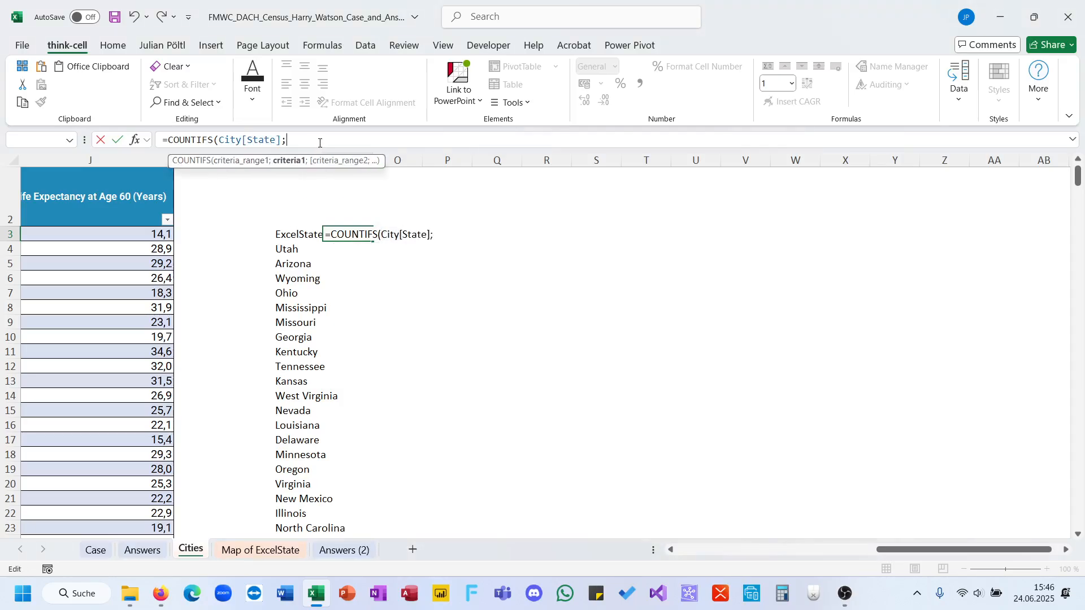
Set M3 as the COUNTIFS criterion, complete the formula in N3 and fill it down beside the whole state list.
key("Left")
key("Right")
key("XF86AudioLowerVolume")
key("Left")
type(")")
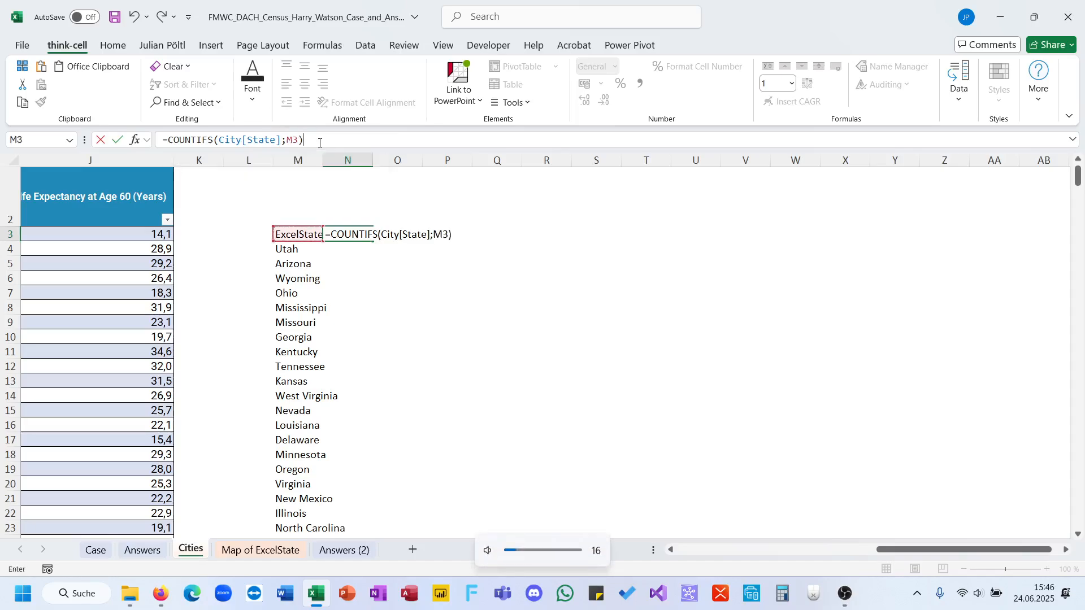
key("ctrl+Return")
double_click(370, 244)
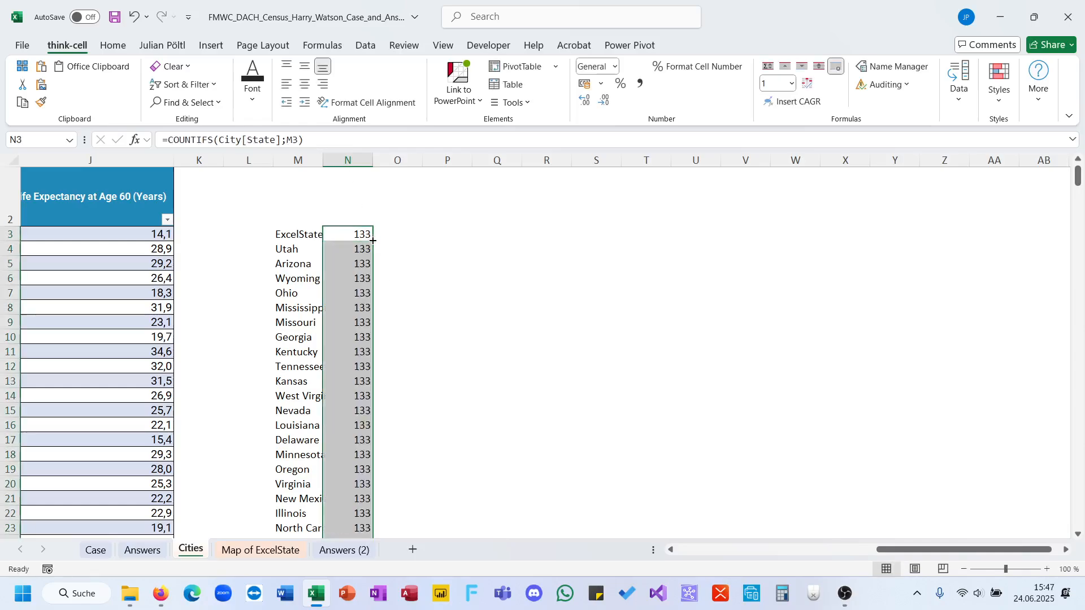
scroll(368, 271, "down", 3)
scroll(370, 270, "up", 4)
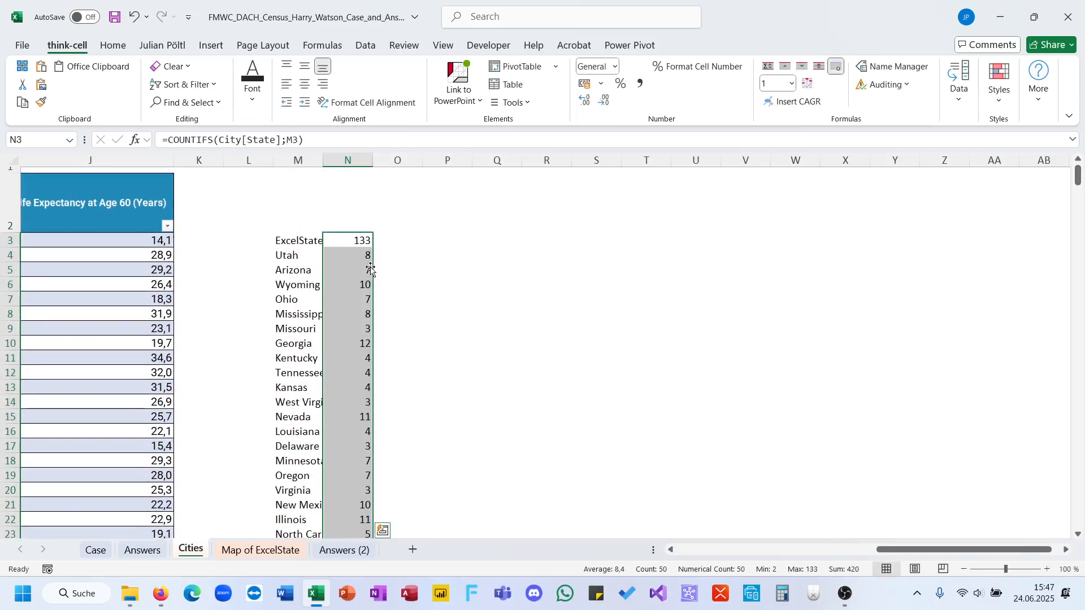
left_click(296, 241)
left_click(456, 243)
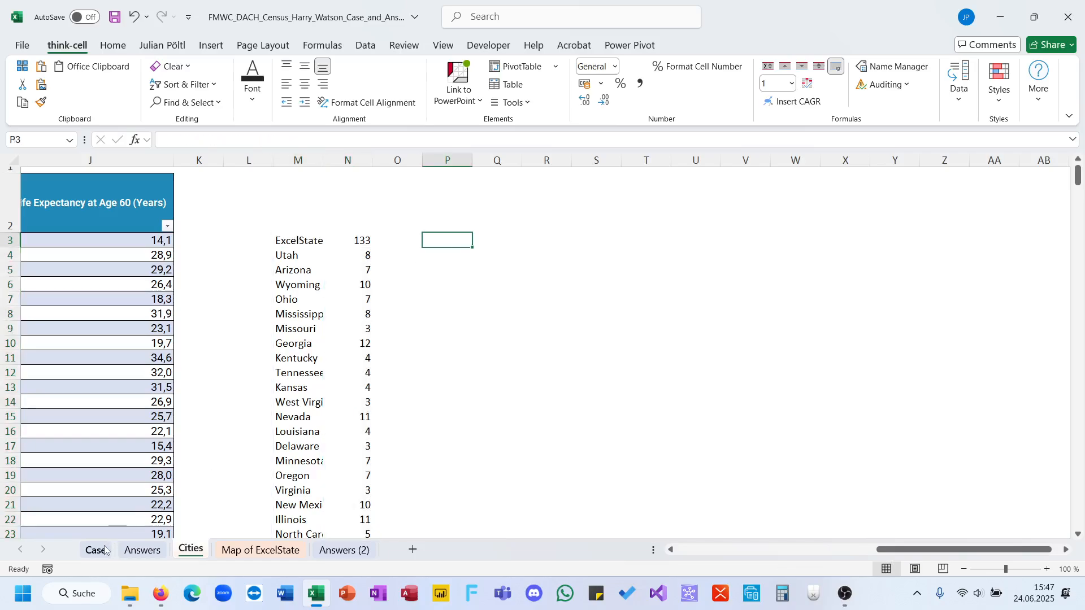
type("=gr")
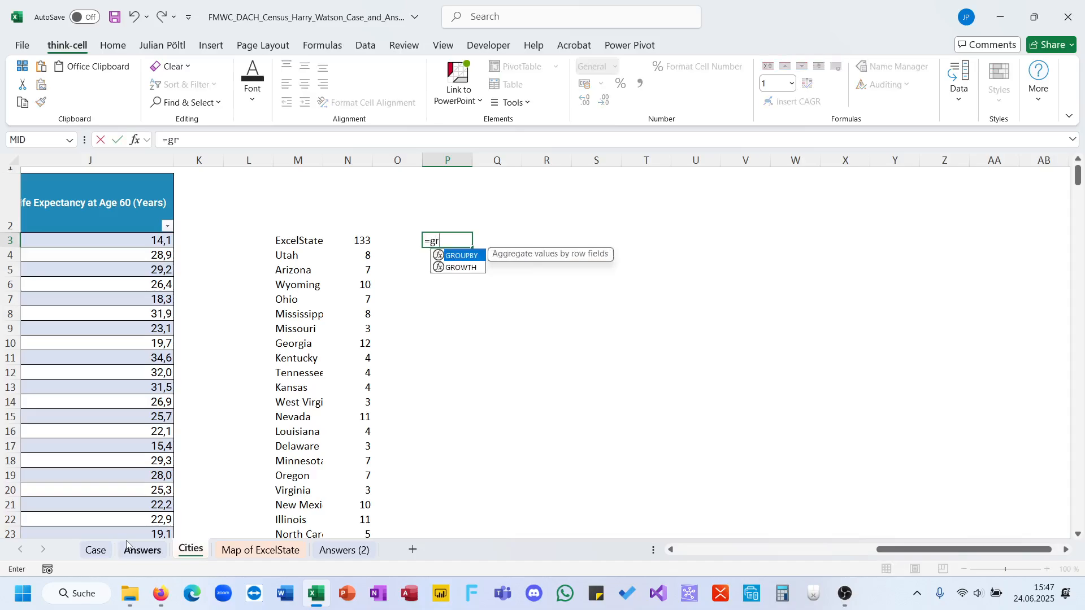
key("Escape")
key("Escape")
Switch to the Case sheet and go to the empty area beside the Bonus Questions.
left_click(142, 550)
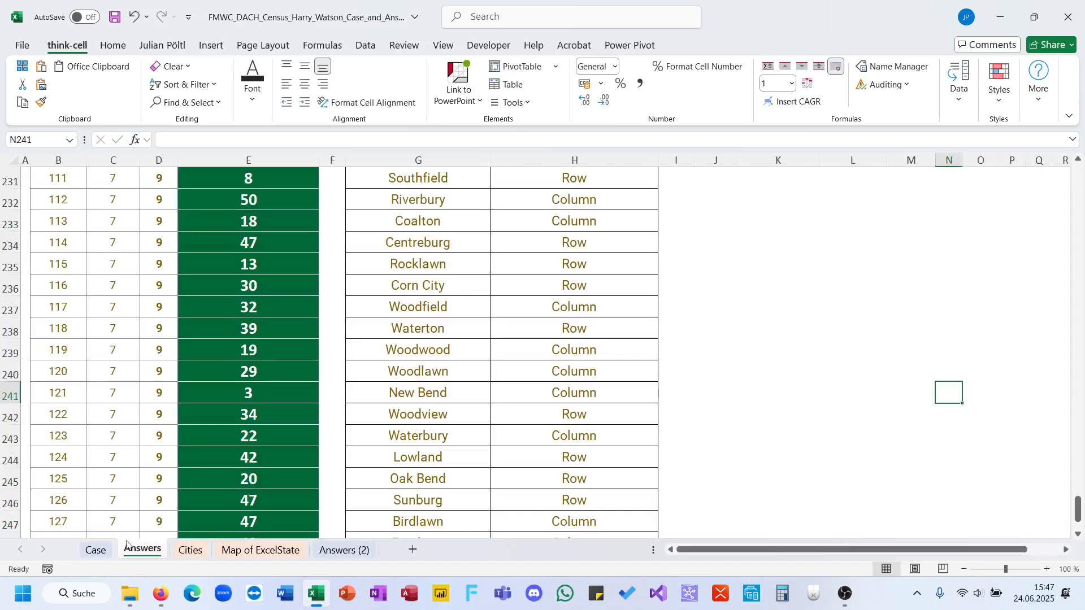
left_click(97, 549)
scroll(543, 315, "up", 1)
scroll(542, 314, "right", 3)
left_click(868, 342)
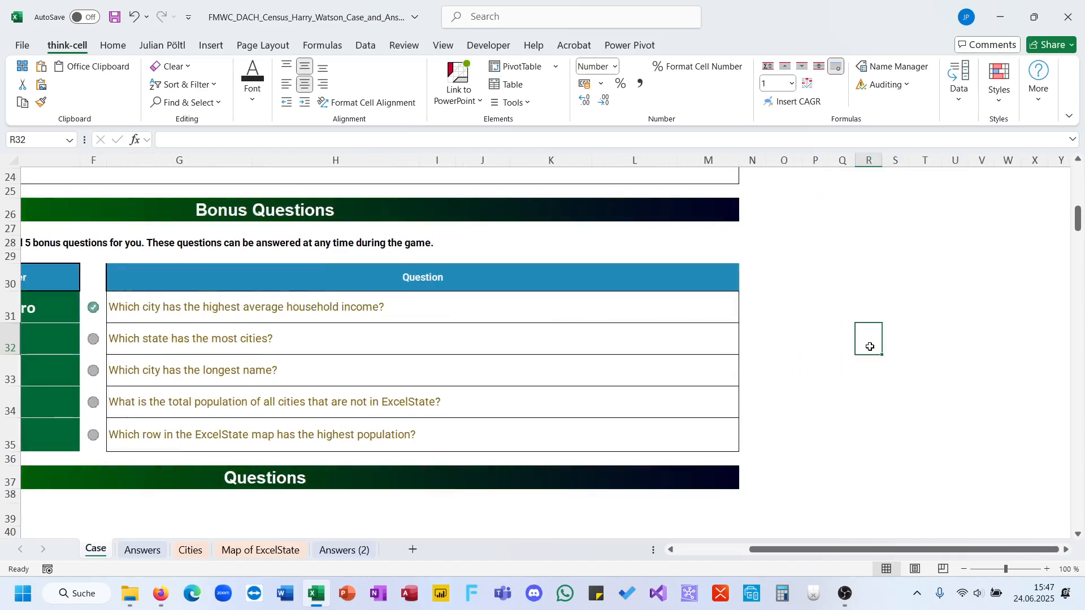
type("=gr")
key("Tab")
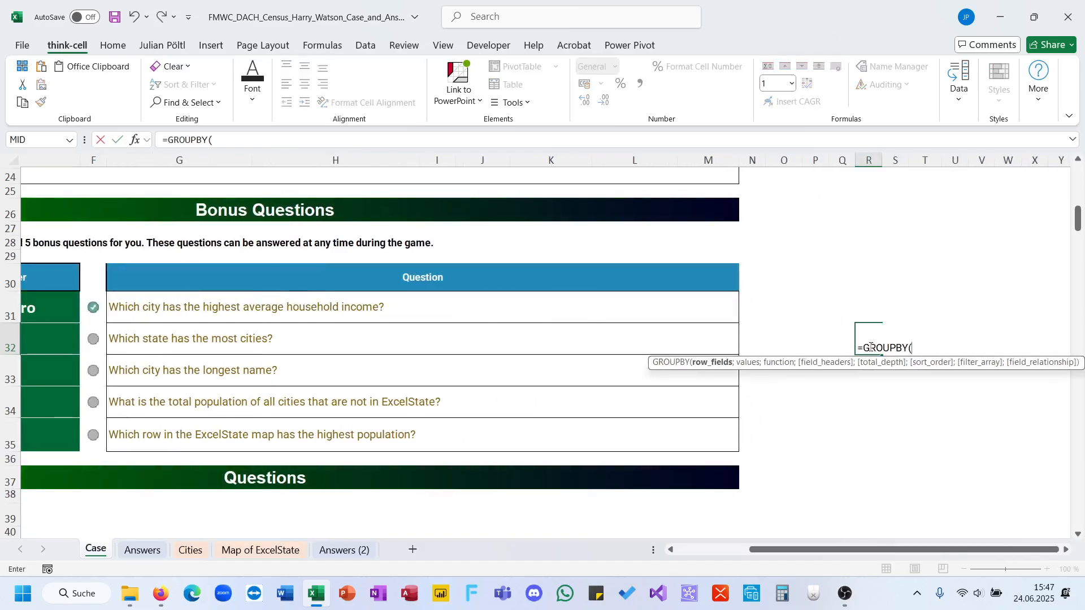
key("Escape")
Begin a GROUPBY formula in S32 with City[State] as the row fields.
left_click(893, 344)
type("=gr")
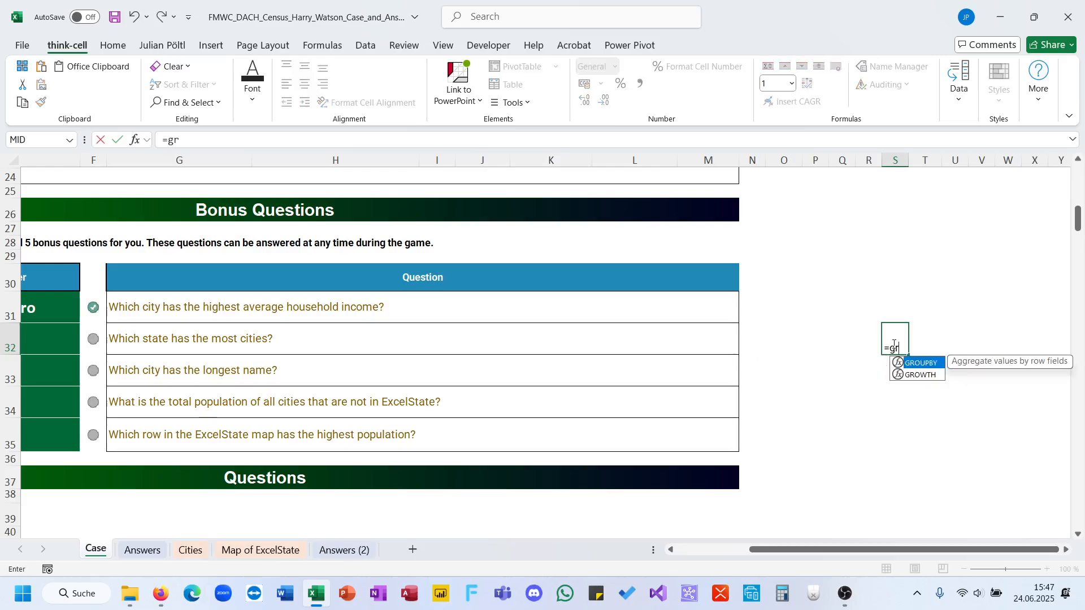
key("Tab")
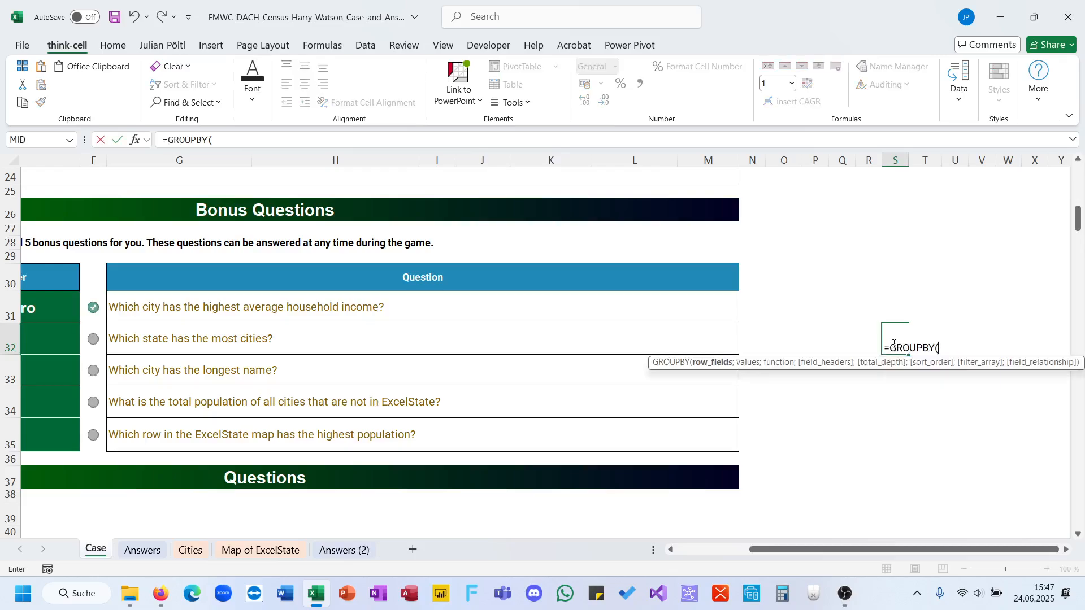
type("city[")
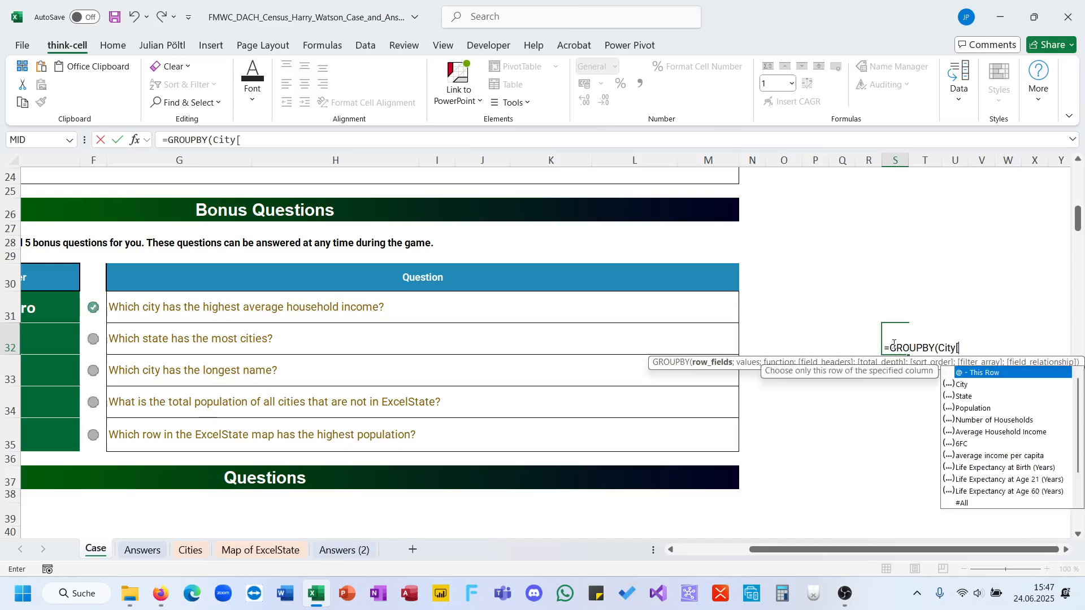
key("Down")
key("Down")
key("Tab")
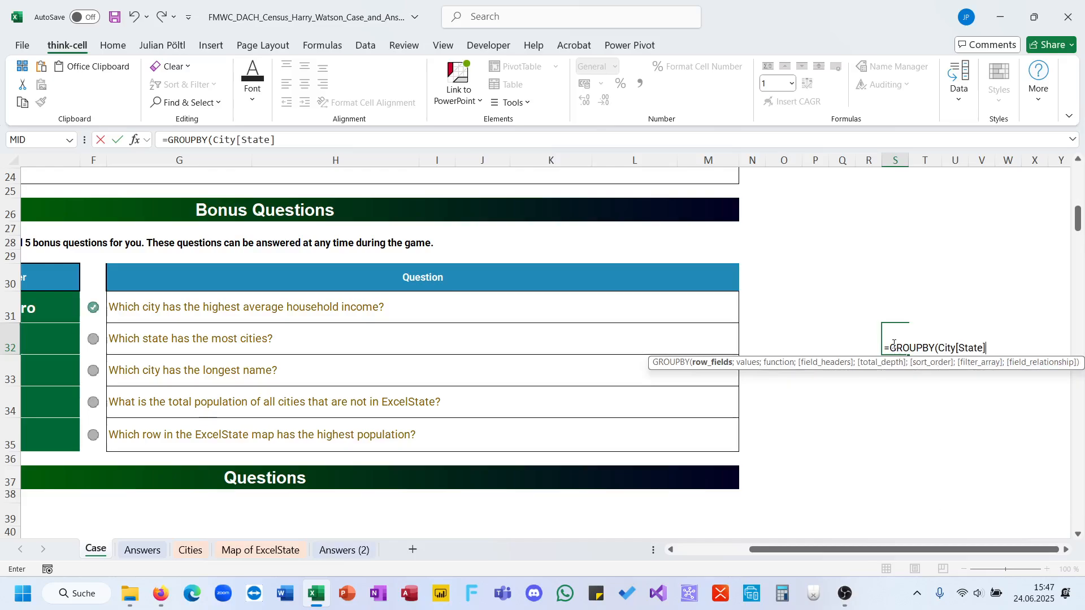
Complete the GROUPBY in S32 with City[State] as values, COUNTA as the function and a sort order of -2.
type(";city[")
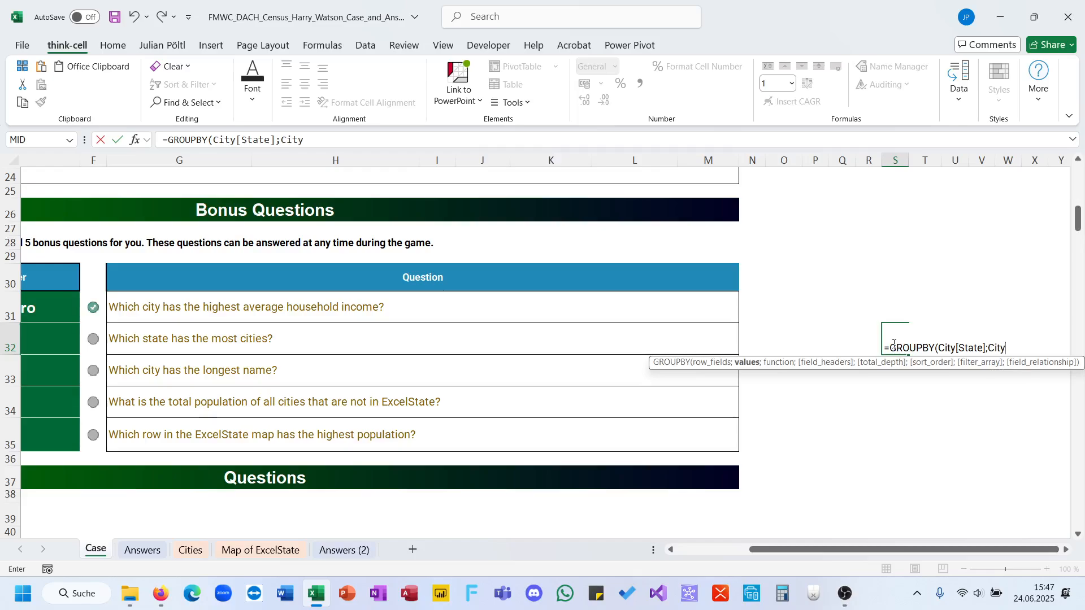
type("State")
type(";C")
type("o")
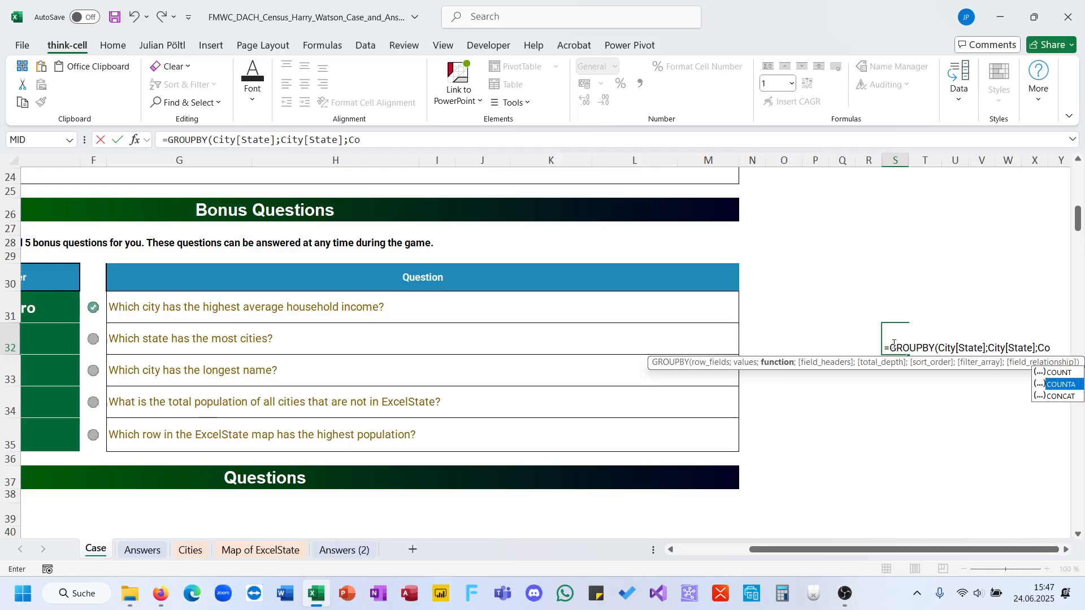
key("Down")
key("Tab")
type(";;;")
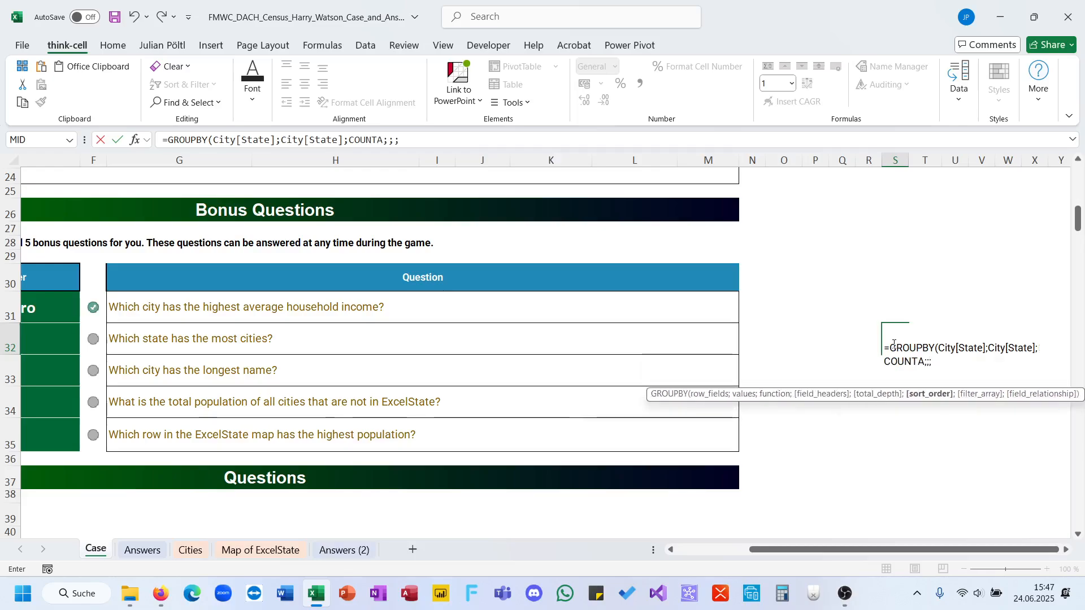
type("-2)")
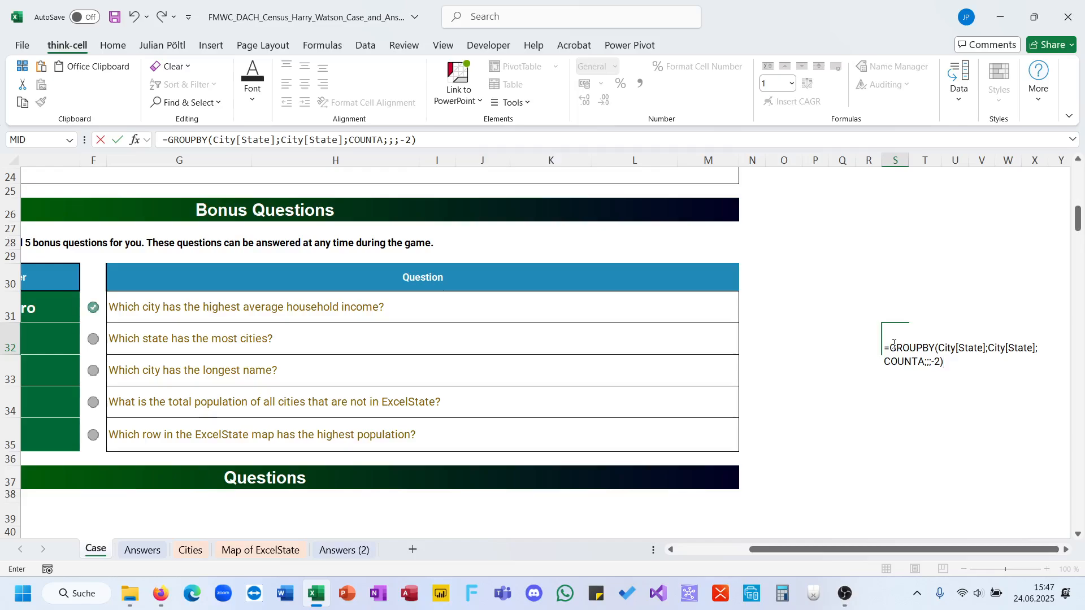
key("ctrl+Return")
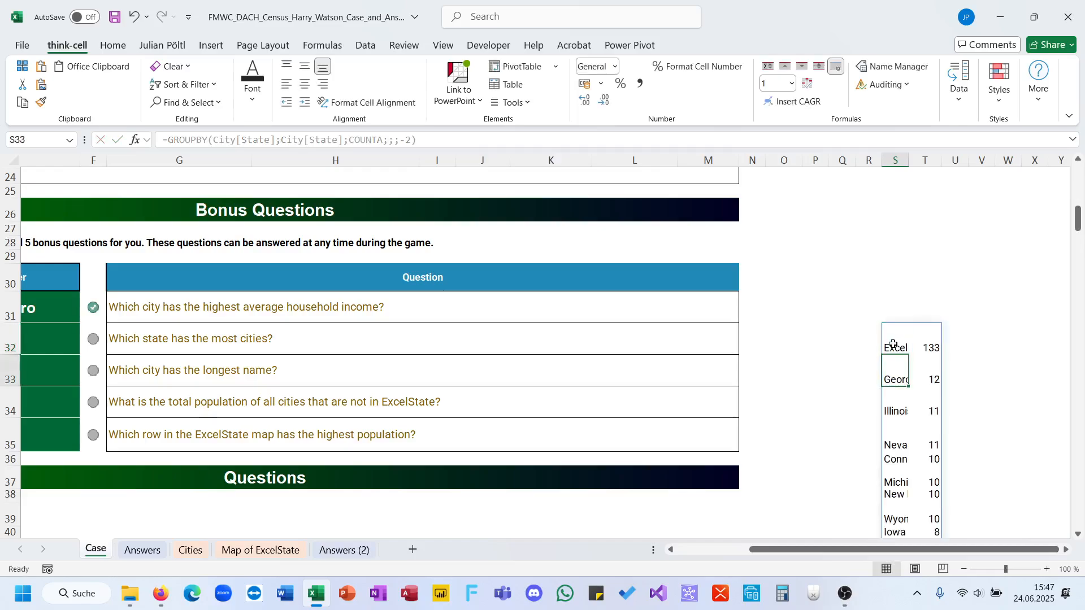
Autofit column S to the state names and review the grouped counts from the first state to the total.
scroll(910, 170, "up", 1)
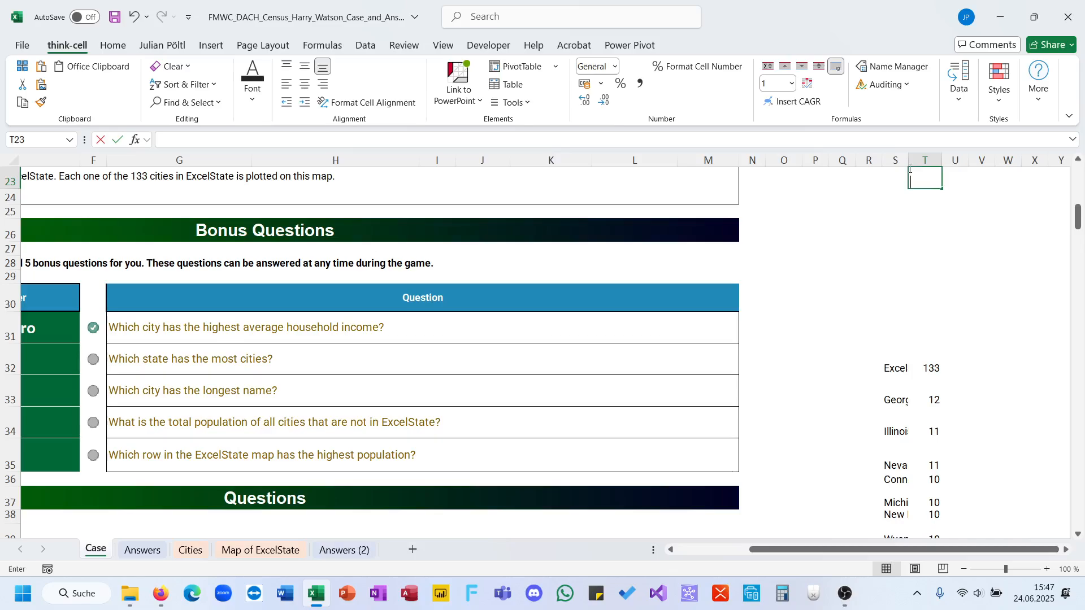
double_click(908, 161)
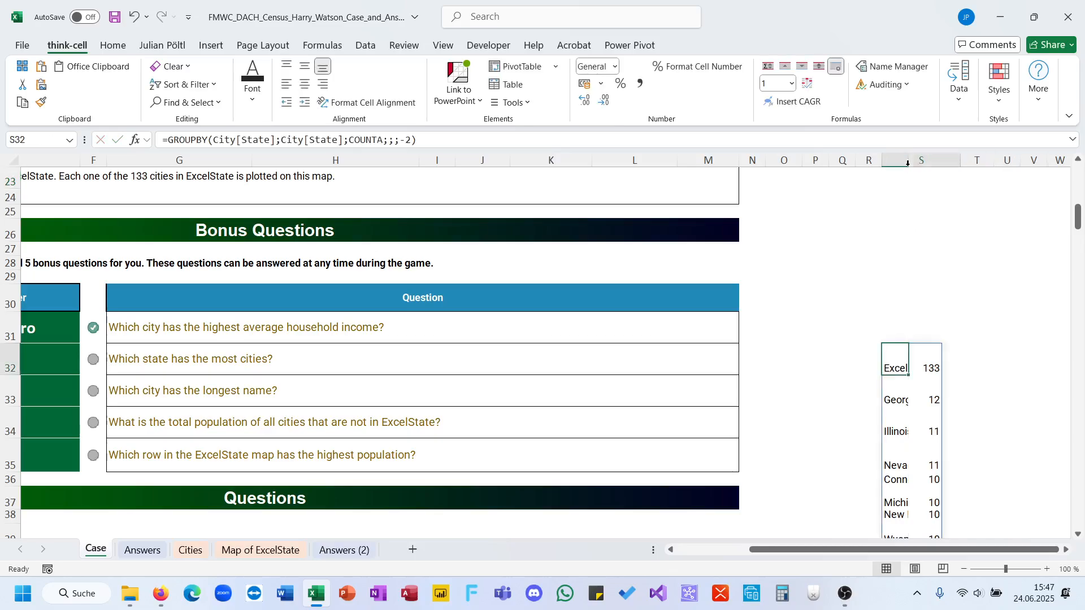
scroll(919, 307, "down", 11)
scroll(919, 306, "down", 7)
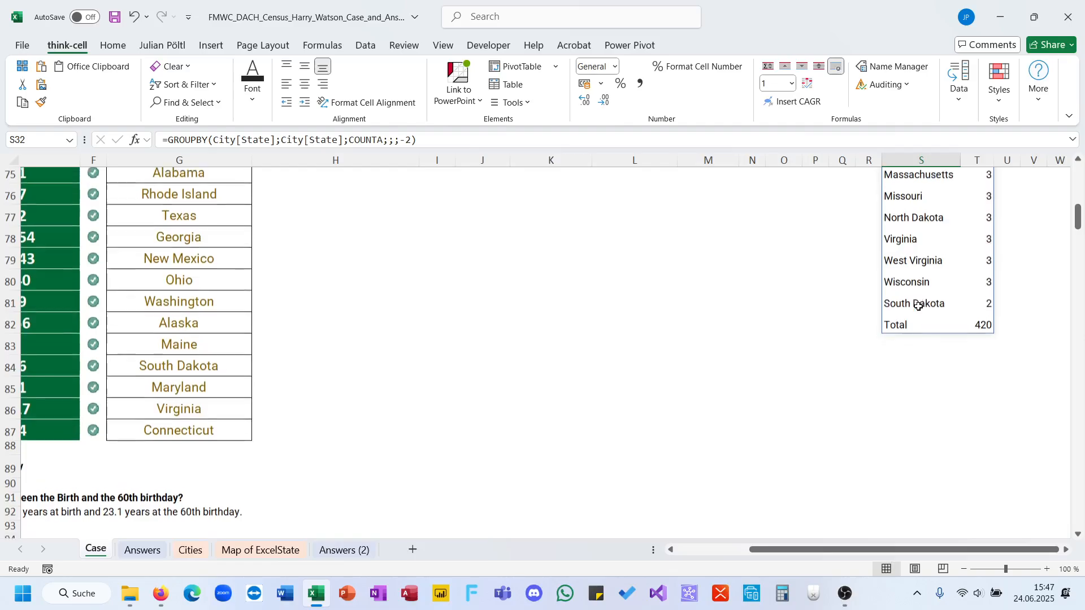
scroll(919, 306, "up", 11)
scroll(918, 306, "down", 9)
scroll(918, 305, "up", 14)
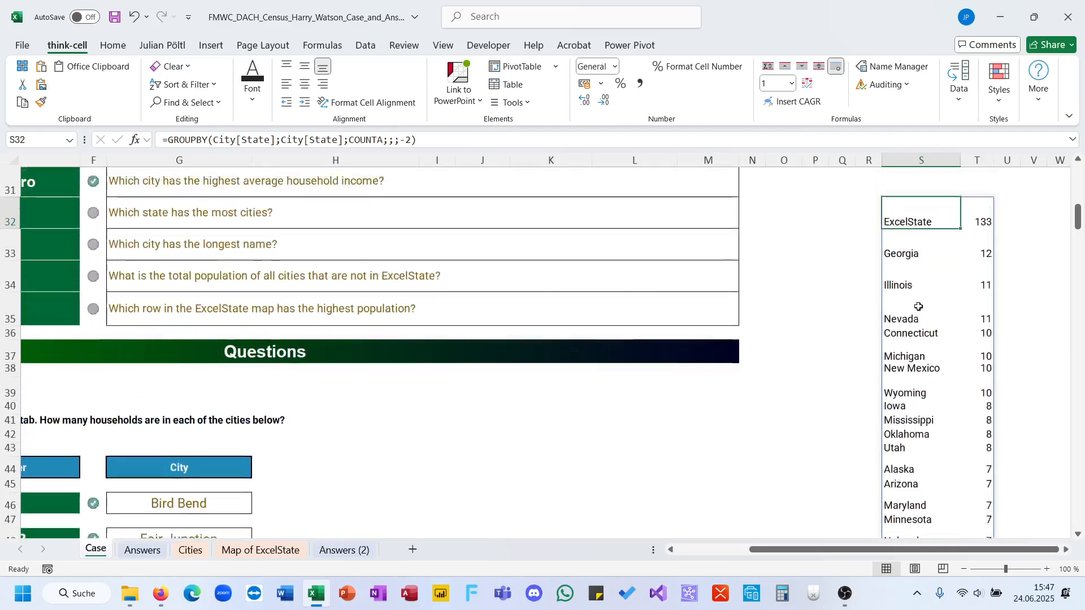
scroll(919, 306, "down", 15)
scroll(919, 306, "up", 14)
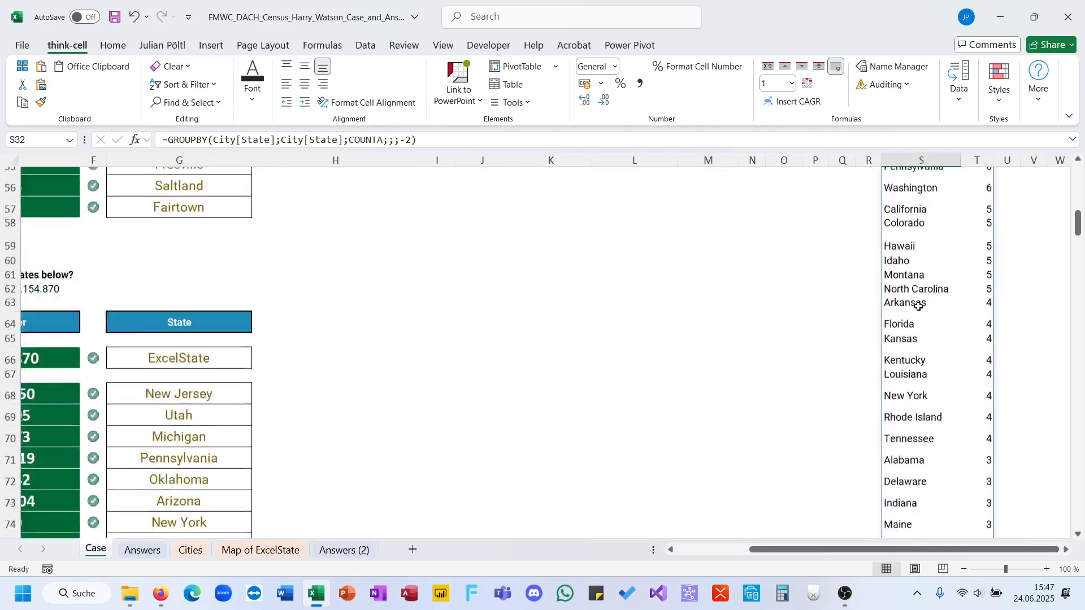
Cut the GROUPBY formula from S32 and paste it into the Bonus 2 answer cell E32.
triple_click(364, 137)
key("ctrl+x")
scroll(330, 298, "left", 5)
scroll(330, 300, "up", 1)
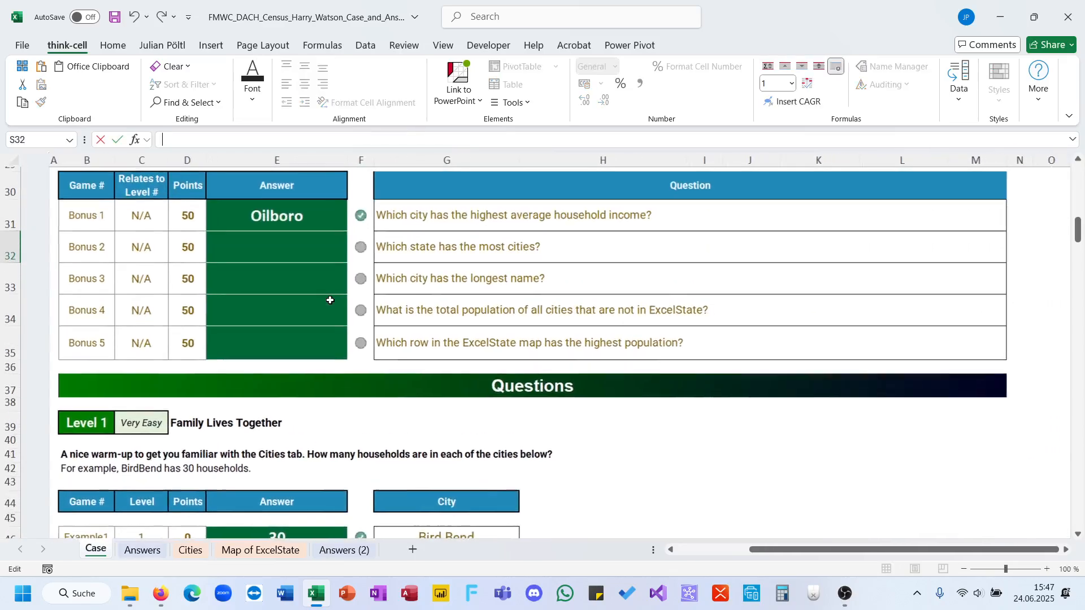
left_click(330, 300)
left_click(236, 243)
left_click(216, 146)
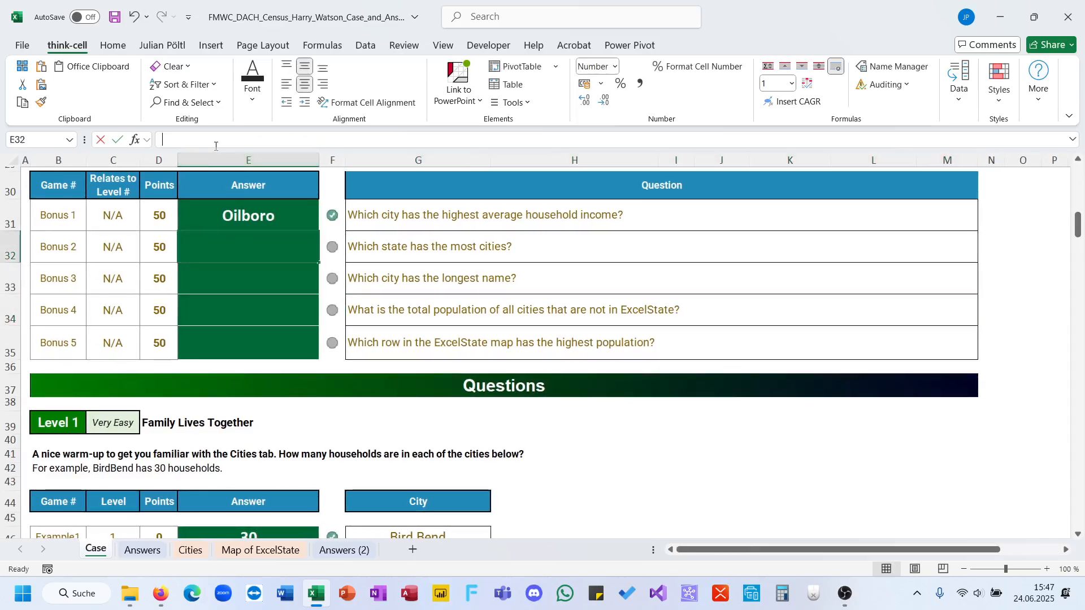
key("ctrl+v")
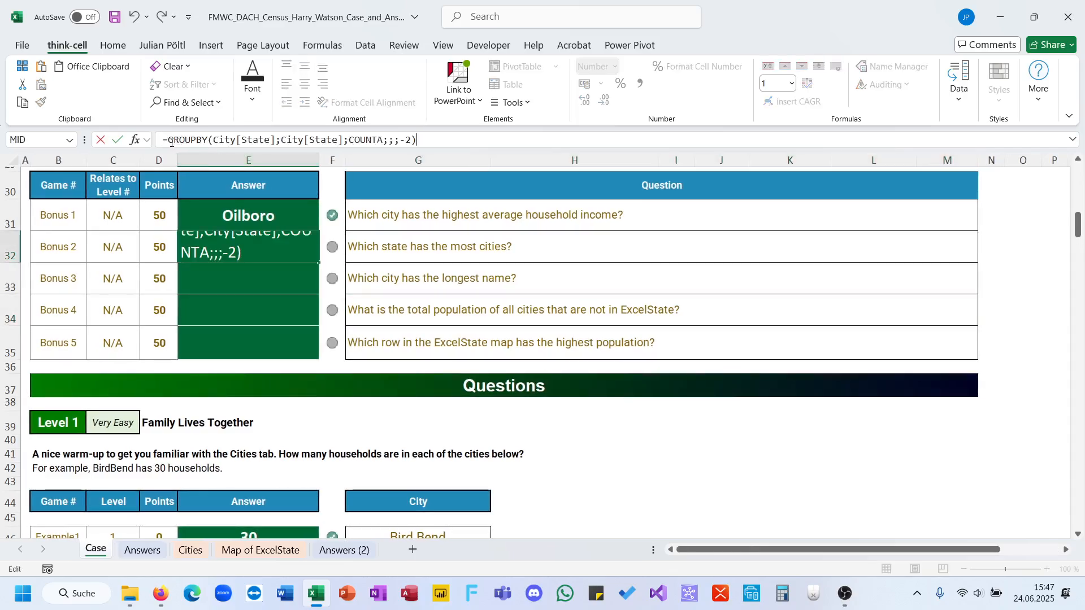
Put @ before GROUPBY in E32 to return only the first state, and check the Bonus 2 answer.
left_click(170, 142)
type("@")
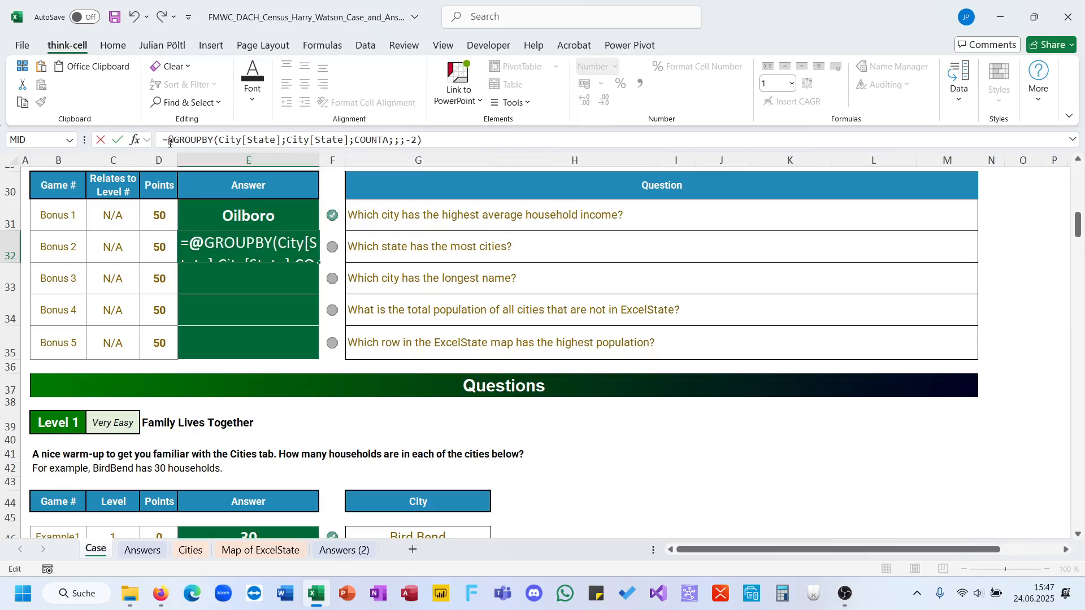
key("Return")
scroll(951, 310, "right", 3)
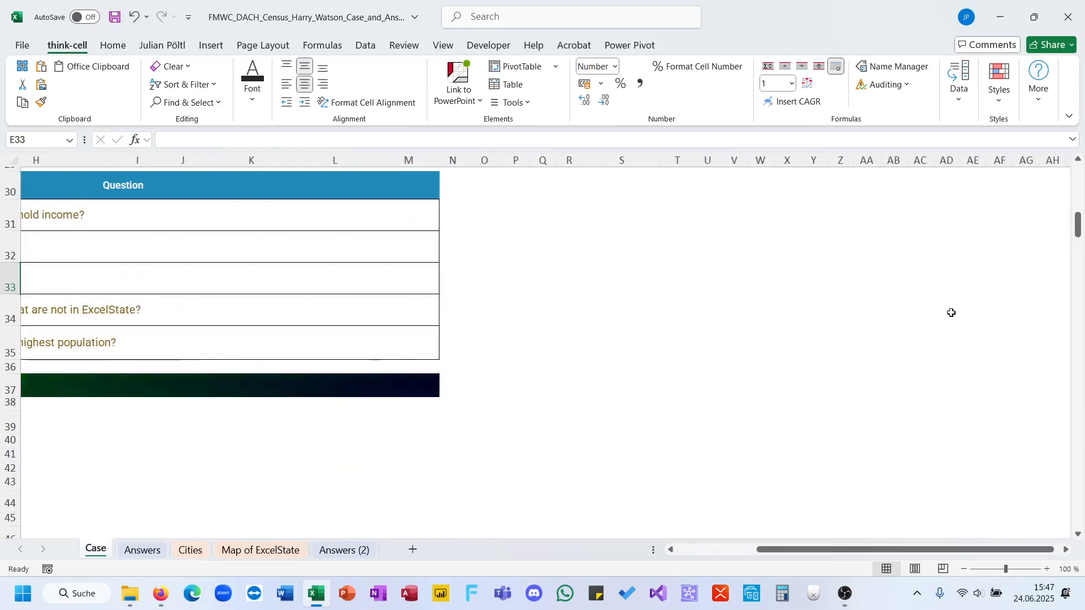
scroll(952, 312, "up", 2)
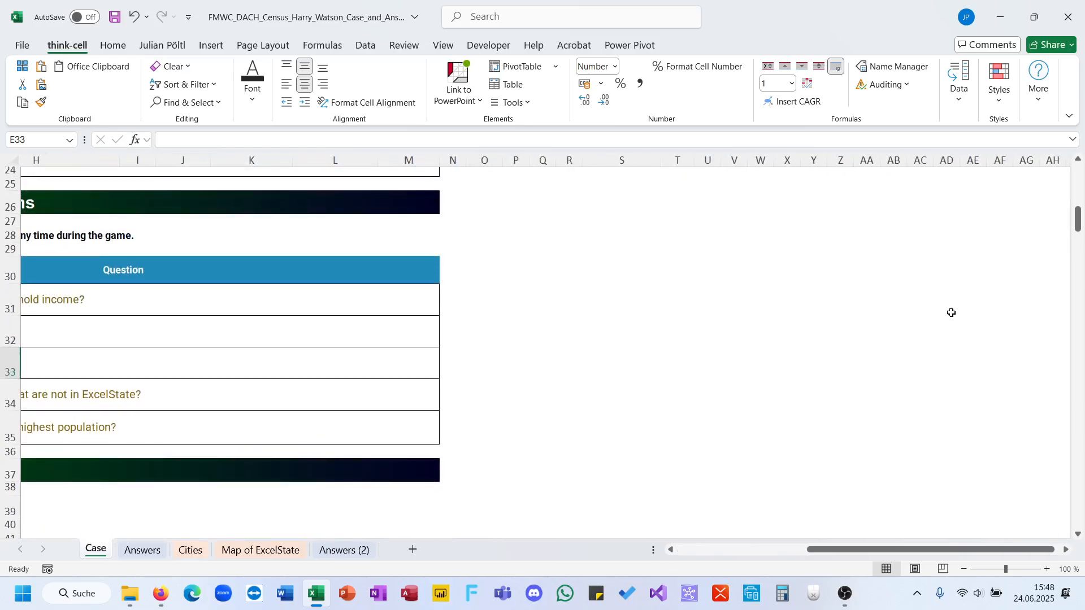
scroll(951, 312, "left", 5)
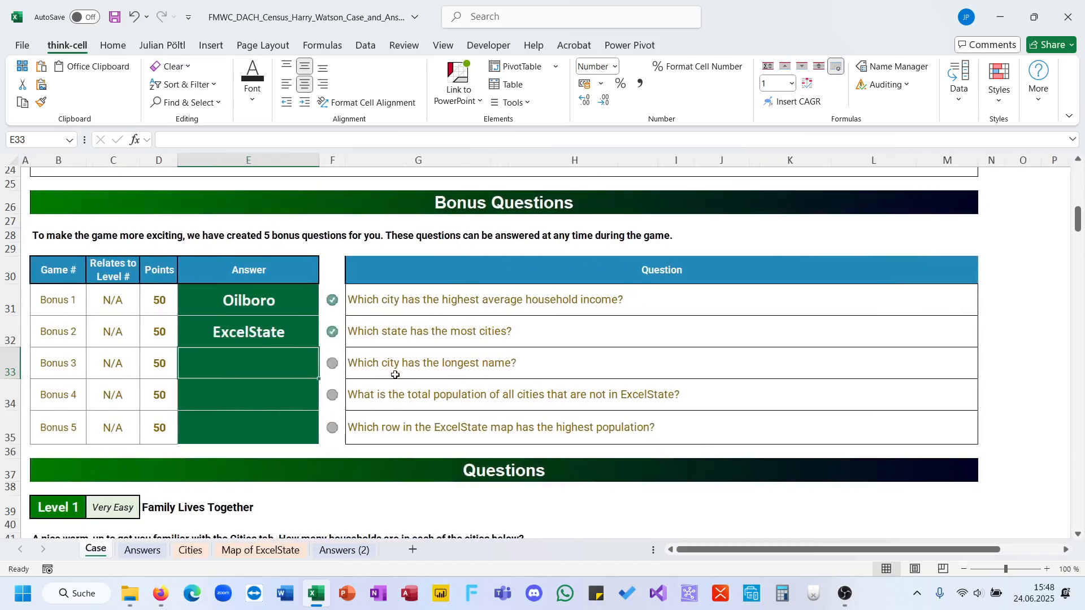
Copy the Bonus 1 XLOOKUP formula into the Bonus 3 answer cell E33.
left_click(395, 368)
left_click(255, 370)
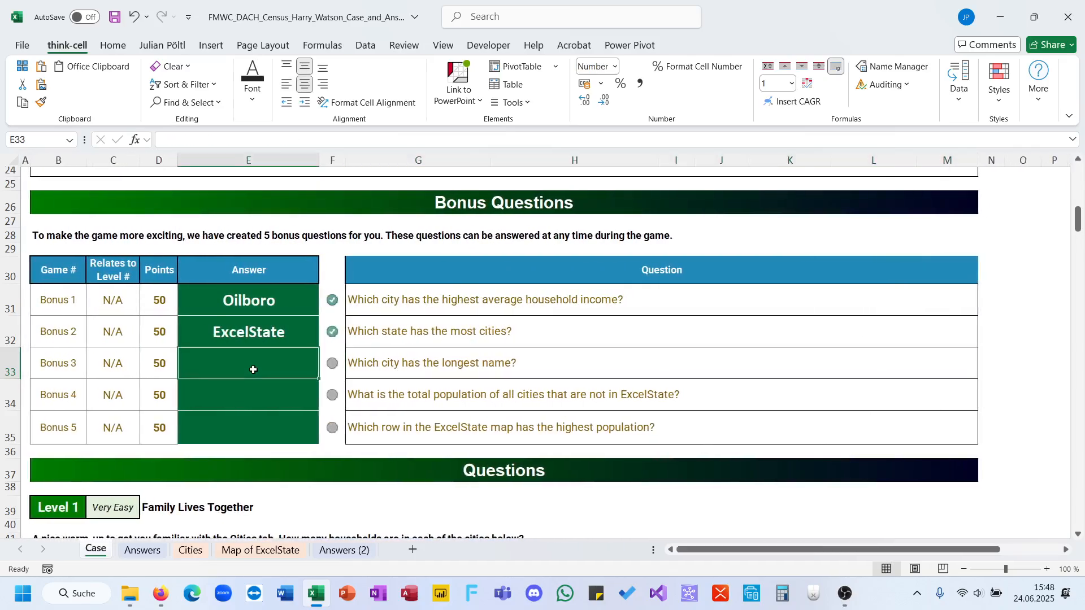
left_click(256, 300)
triple_click(253, 141)
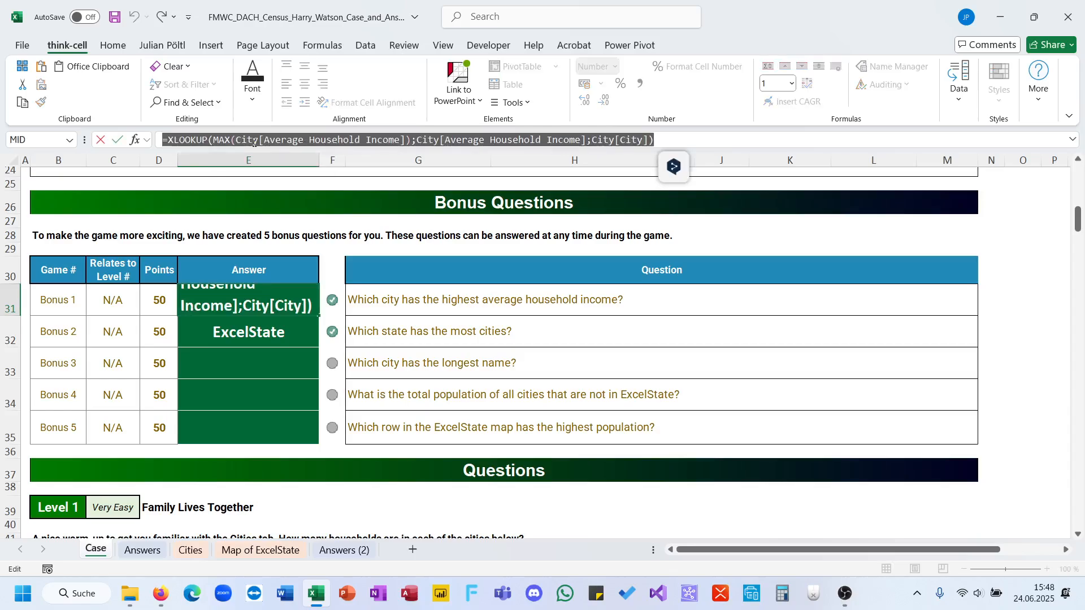
key("Escape")
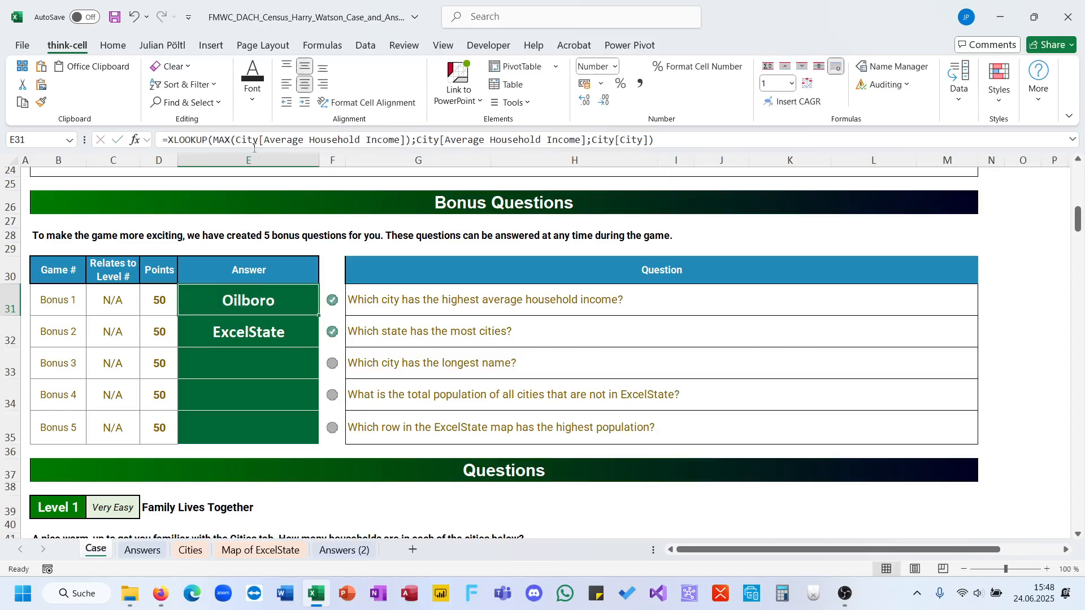
left_click(252, 373)
key("ctrl+v")
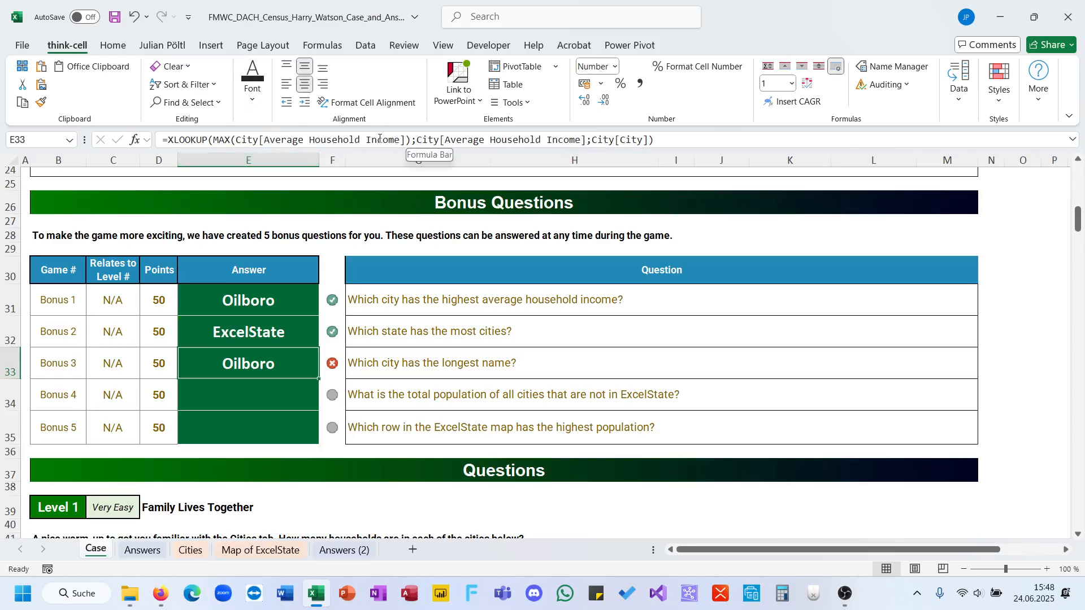
Change the MAX argument of the E33 formula to LEN(City[City]).
left_click_drag(407, 140, 264, 141)
type("ci")
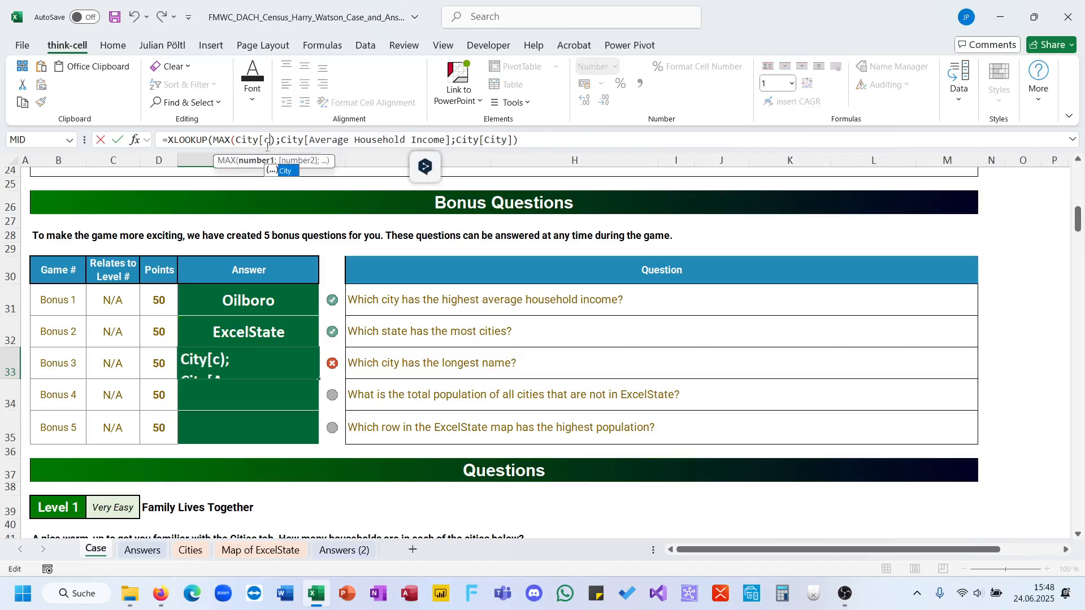
key("Tab")
type("]")
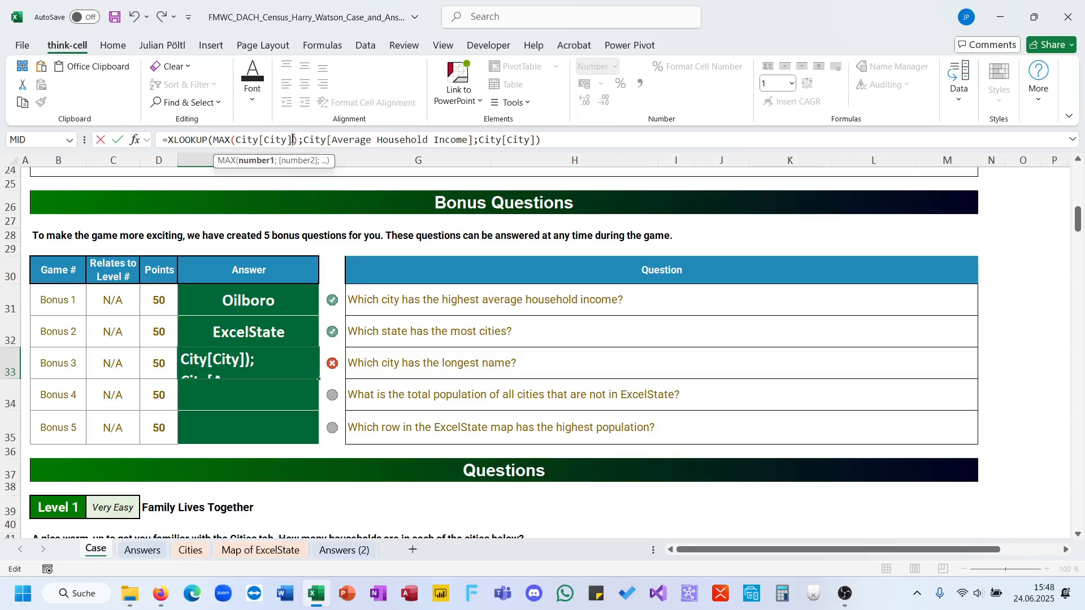
left_click_drag(294, 139, 235, 141)
left_click(235, 141)
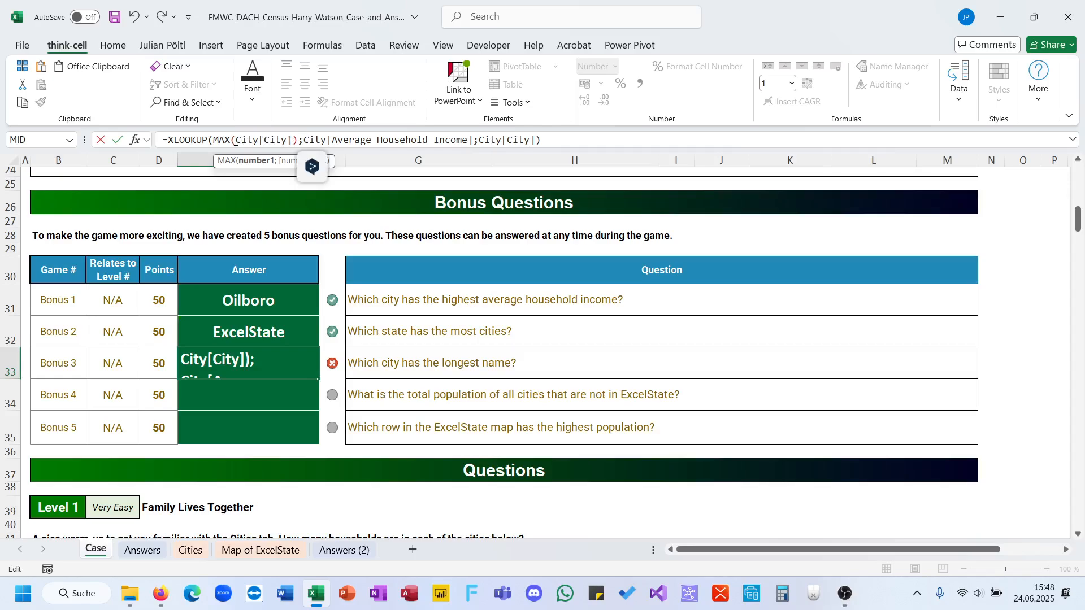
type("len(")
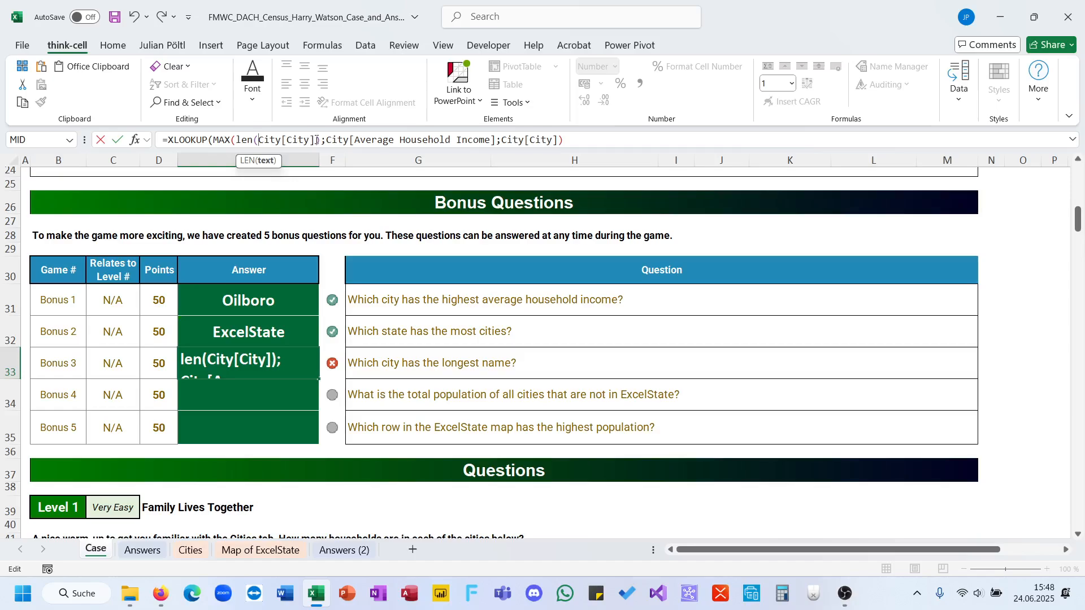
type(")")
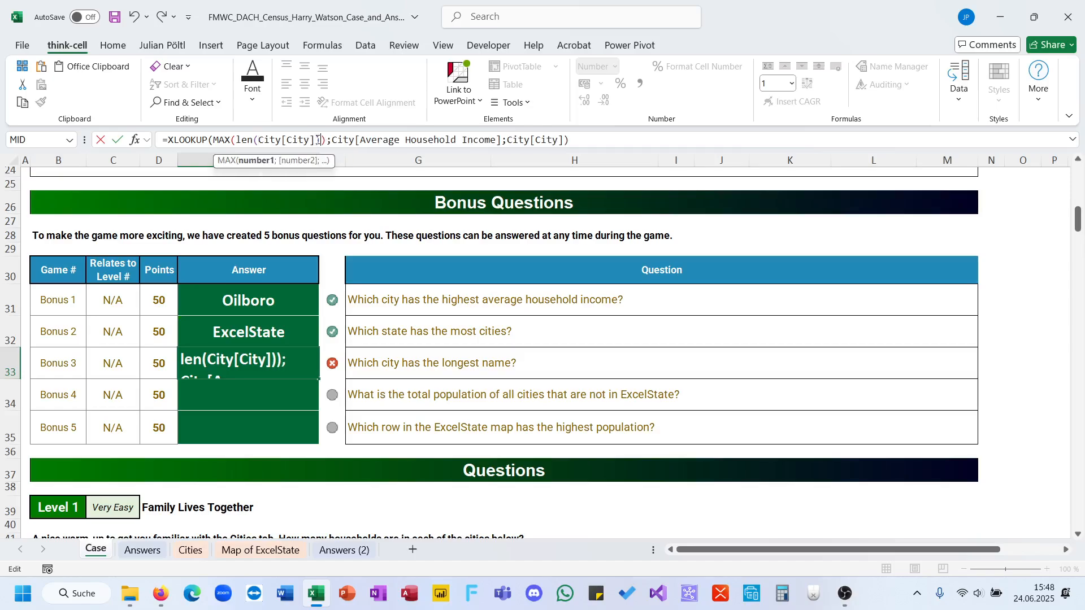
Replace the lookup array in E33 with LEN(City[City]) and enter the formula, keeping City[City] as the return array.
left_click_drag(323, 139, 246, 144)
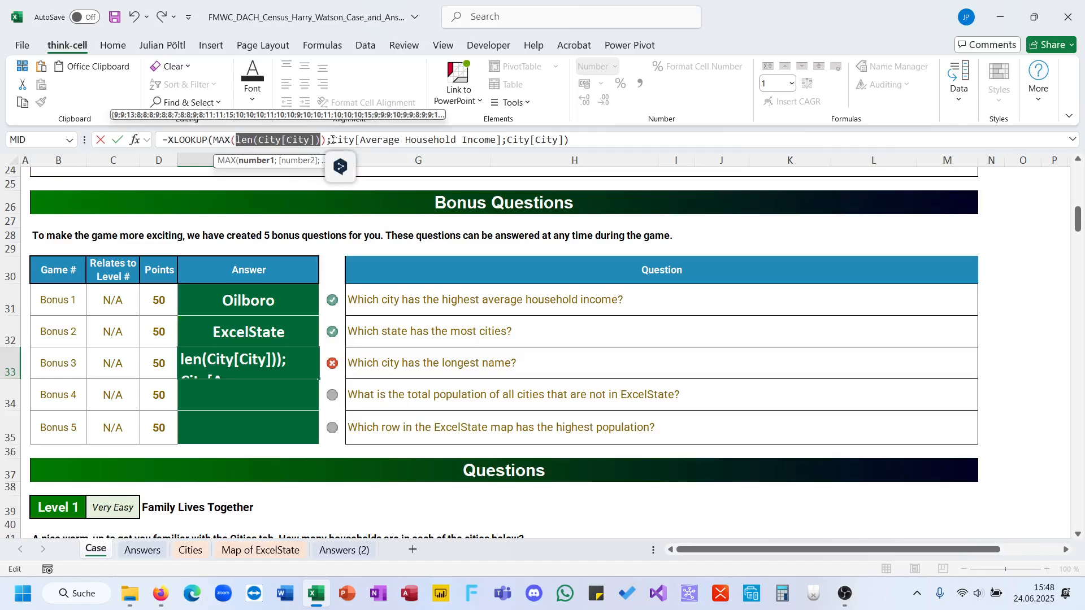
left_click_drag(332, 140, 502, 141)
type("len(City[City]))")
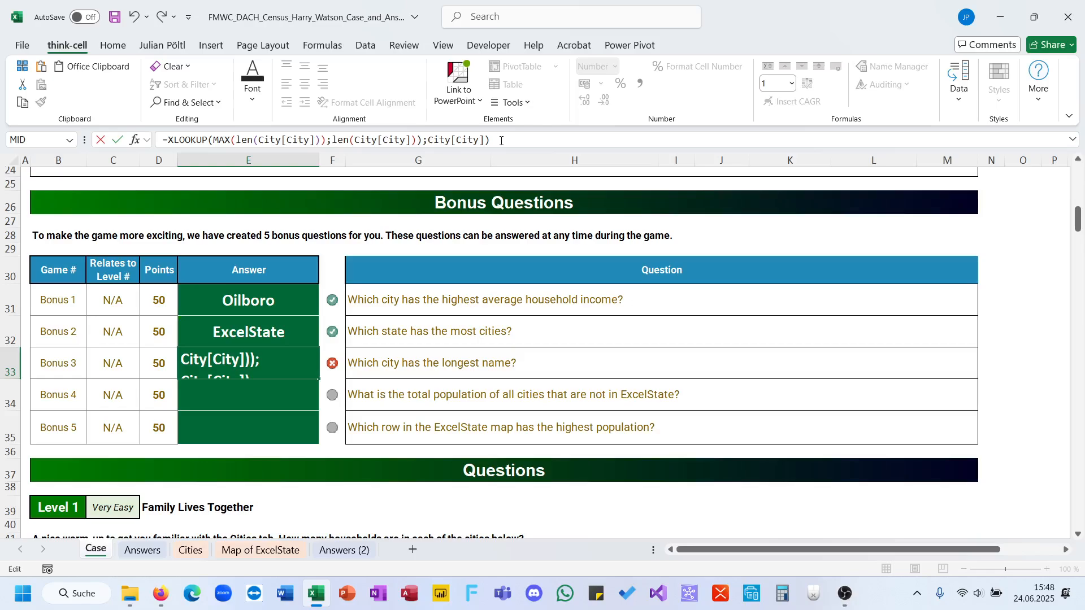
key("BackSpace")
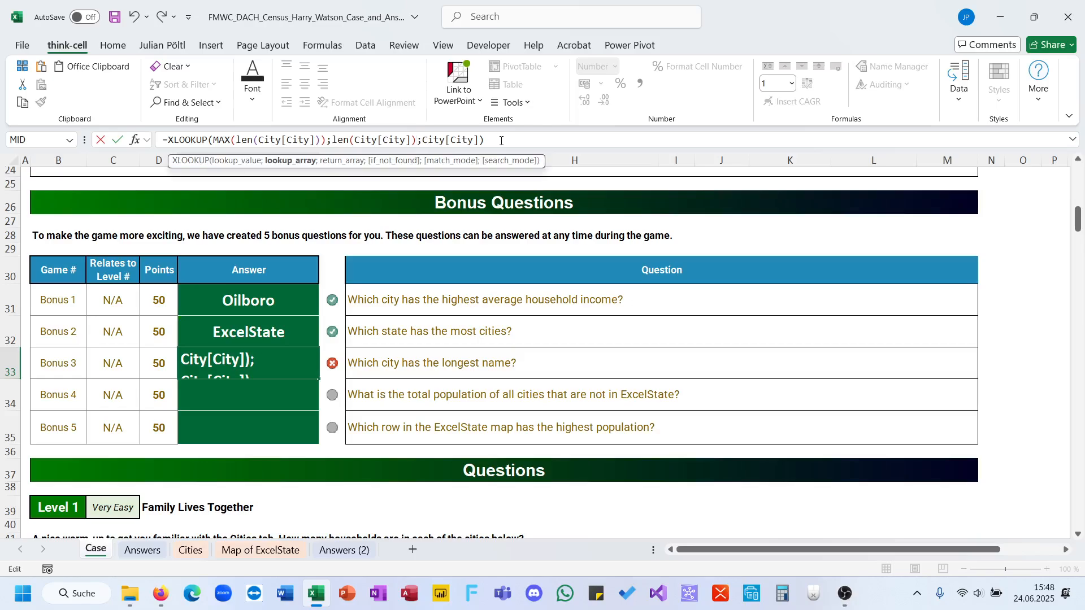
key("ctrl+Return")
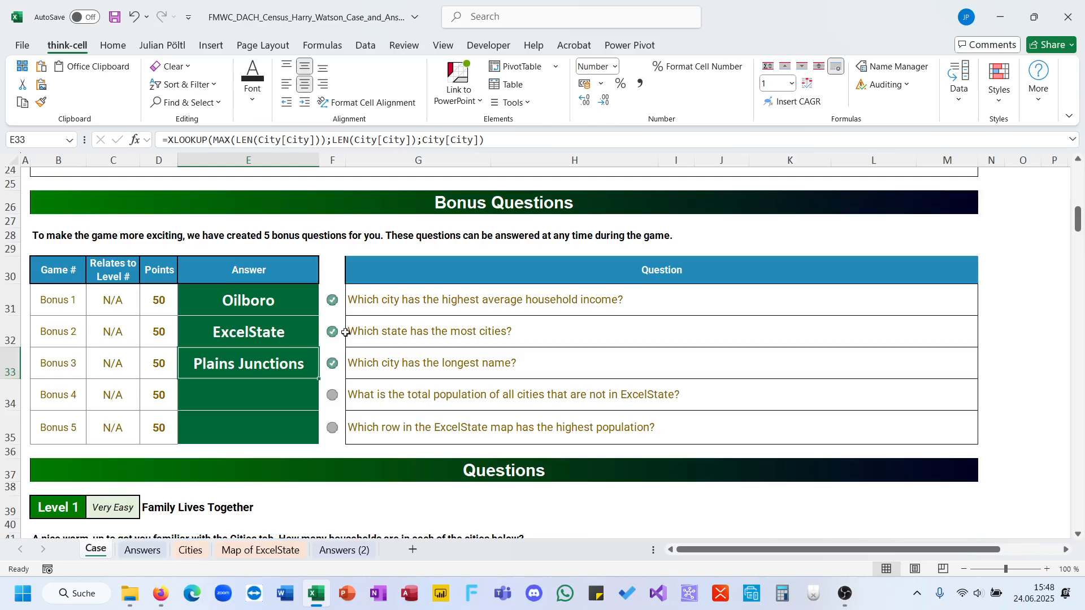
Look over the city table on the Cities sheet and review how MAX and LEN are used in the E33 formula.
left_click(190, 550)
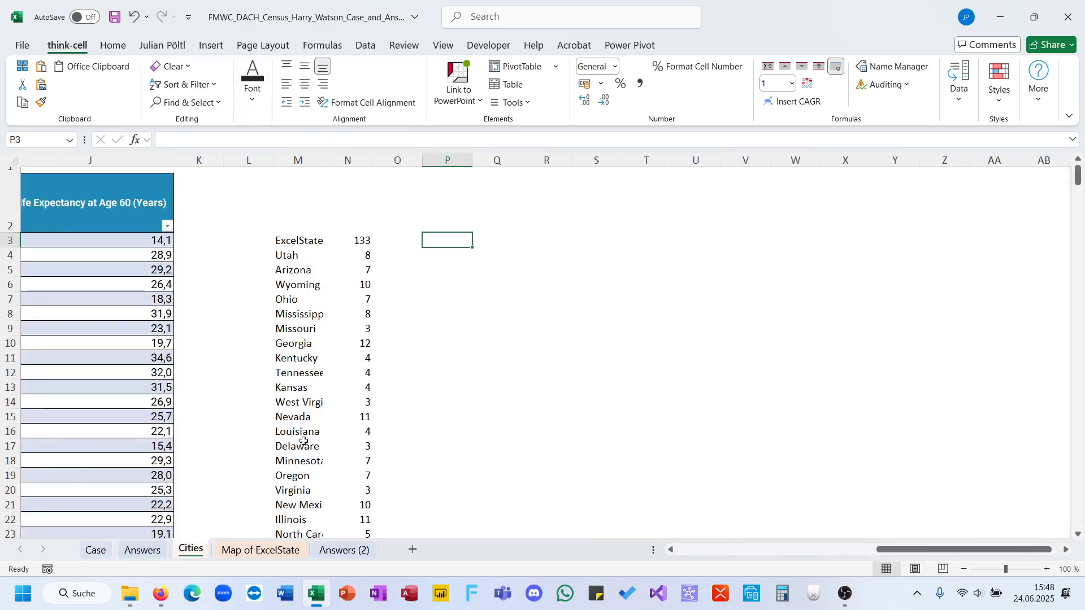
scroll(303, 442, "left", 6)
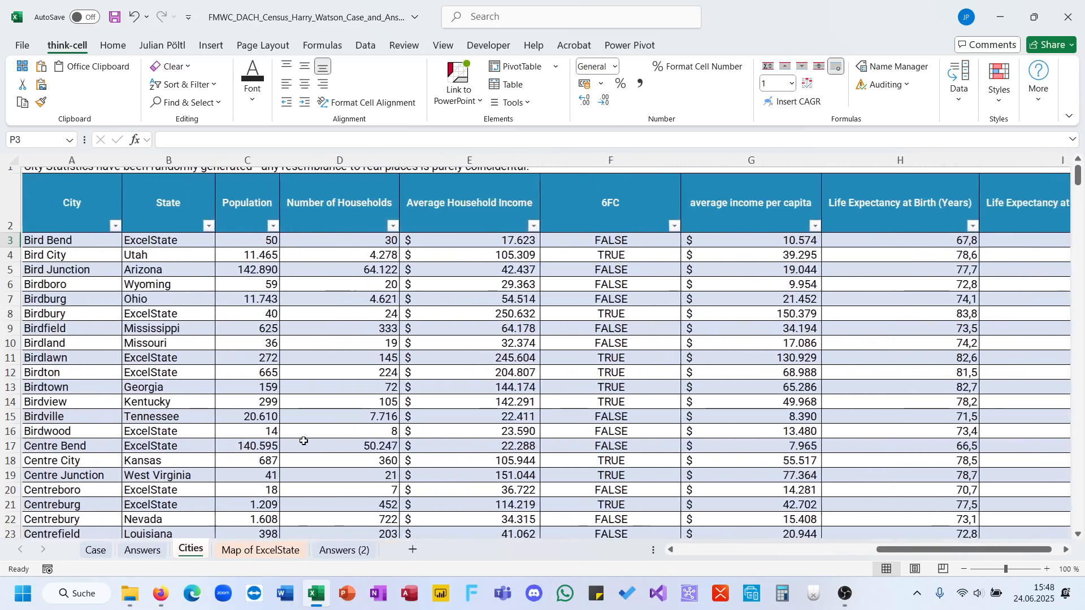
scroll(304, 442, "right", 3)
scroll(196, 510, "left", 3)
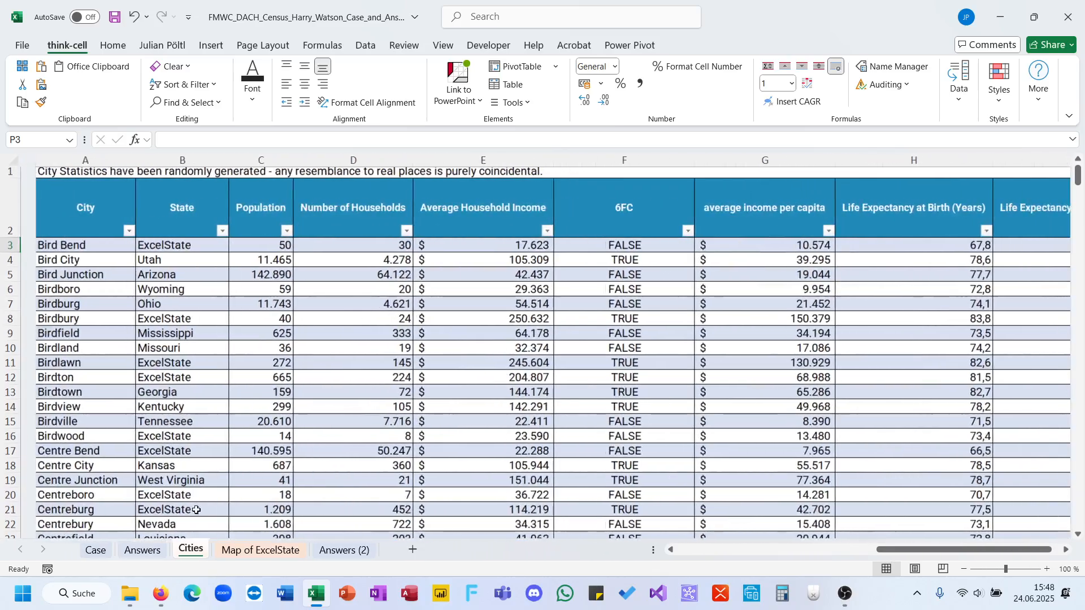
key("ctrl+Page_Up")
key("ctrl+Page_Up")
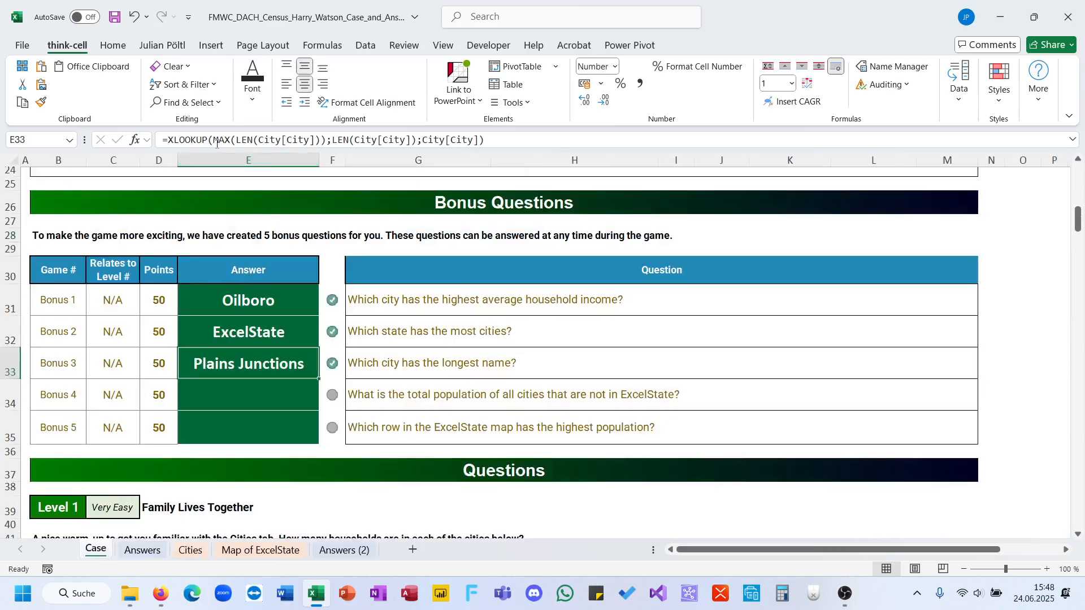
left_click_drag(216, 141, 420, 138)
key("Escape")
For Bonus 4, filter the State column on the Cities sheet to exclude ExcelState.
left_click(401, 398)
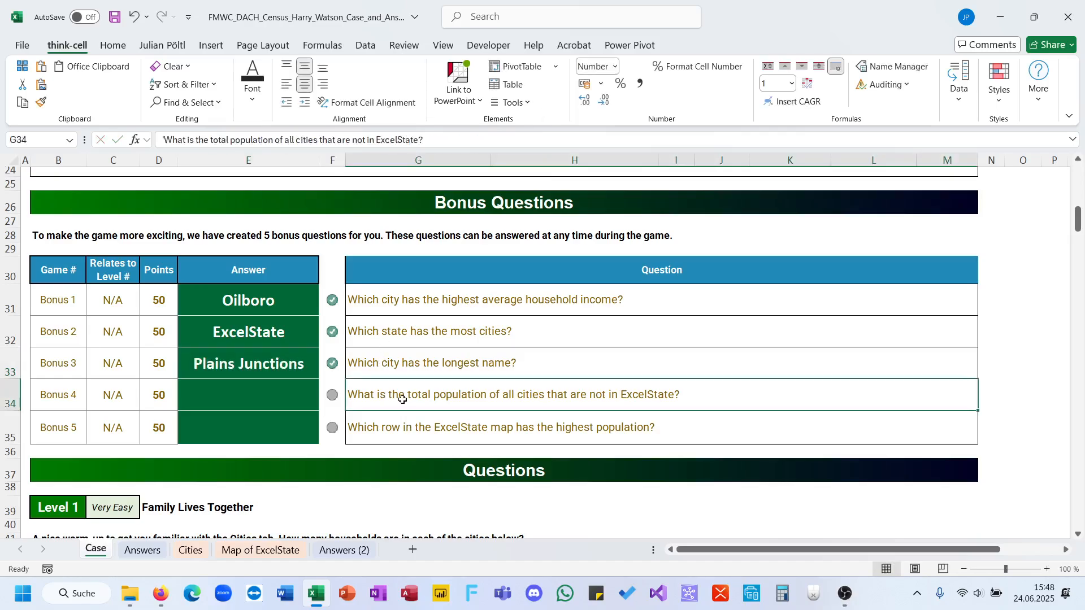
left_click(285, 400)
scroll(284, 399, "down", 1)
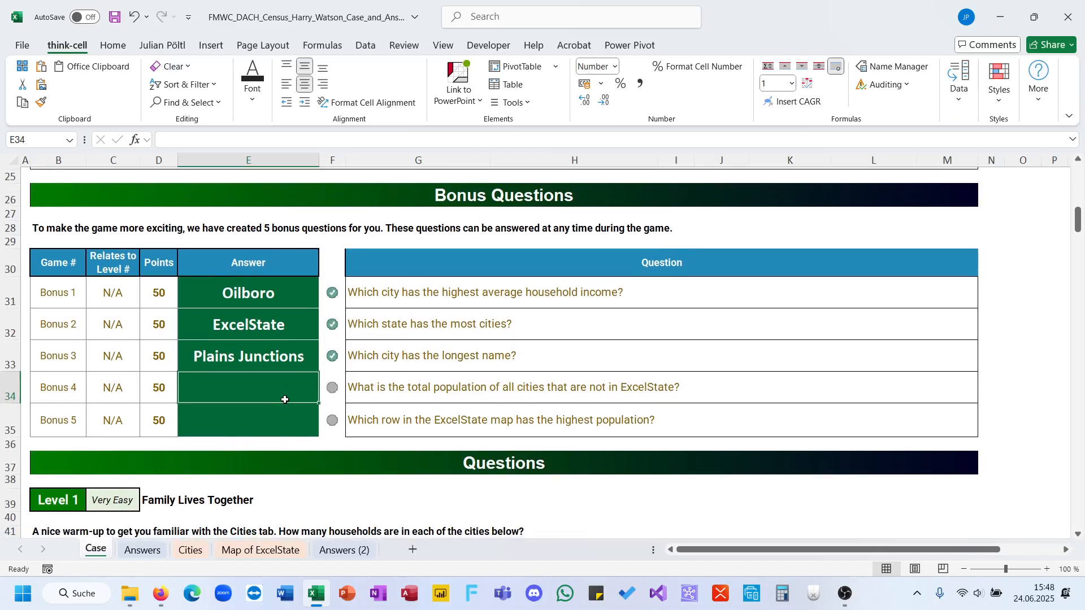
left_click(191, 550)
scroll(227, 210, "up", 1)
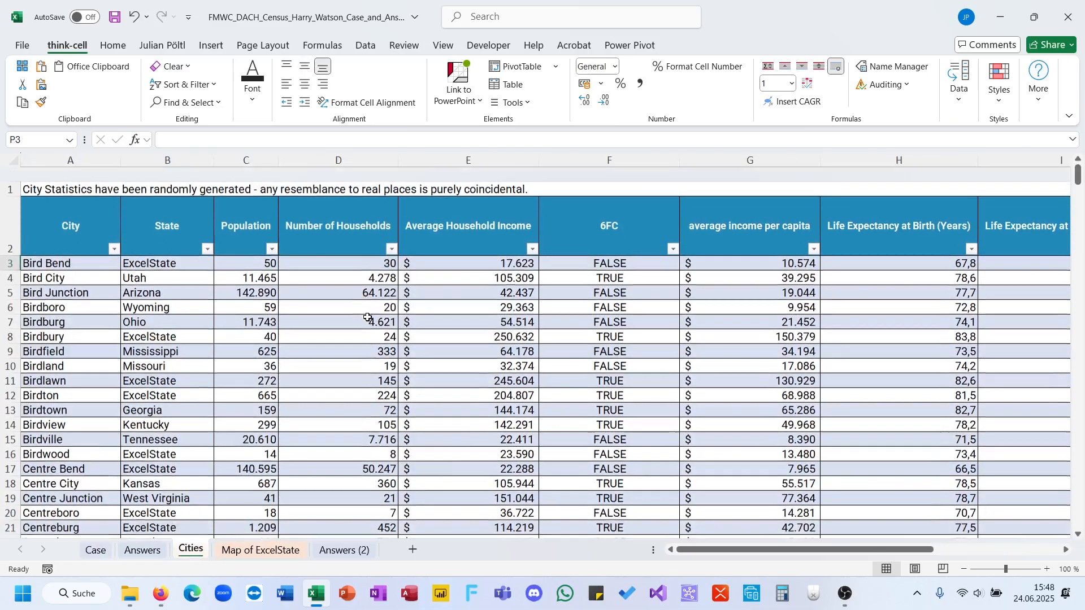
left_click(207, 234)
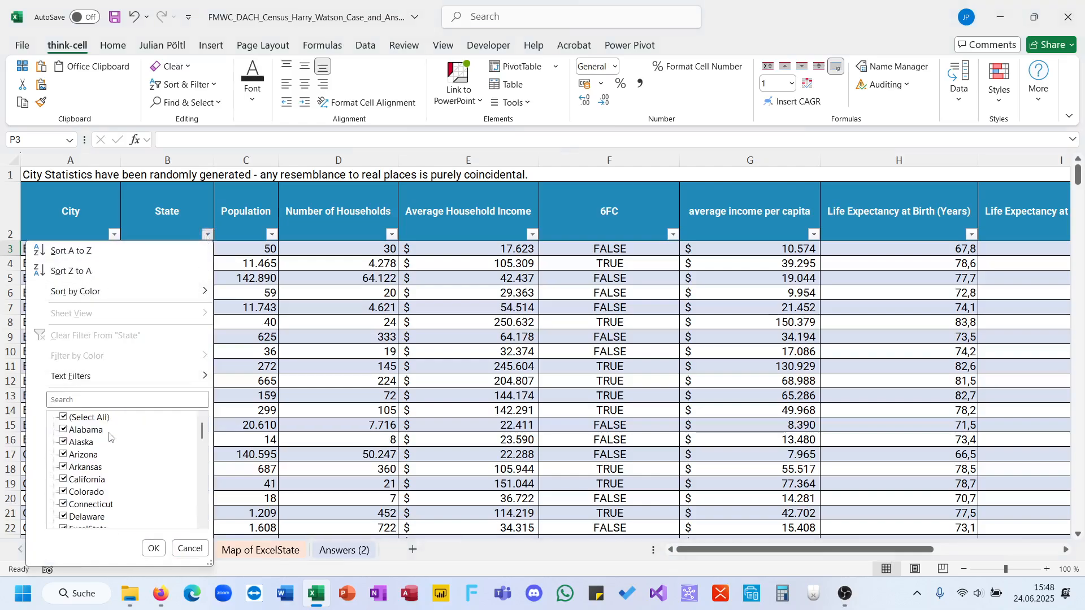
left_click_drag(203, 434, 202, 511)
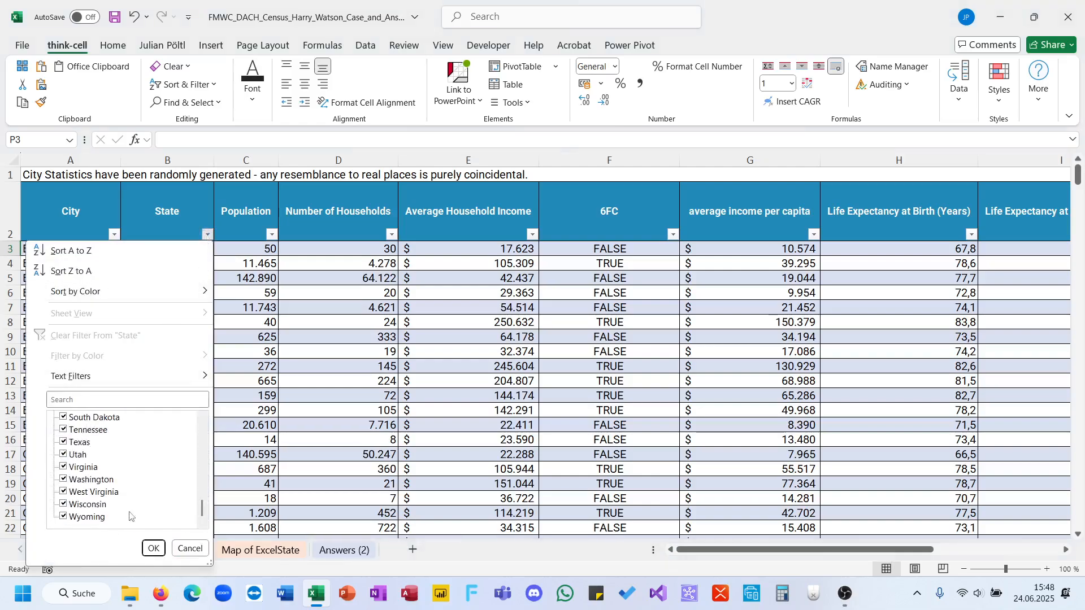
scroll(98, 473, "up", 13)
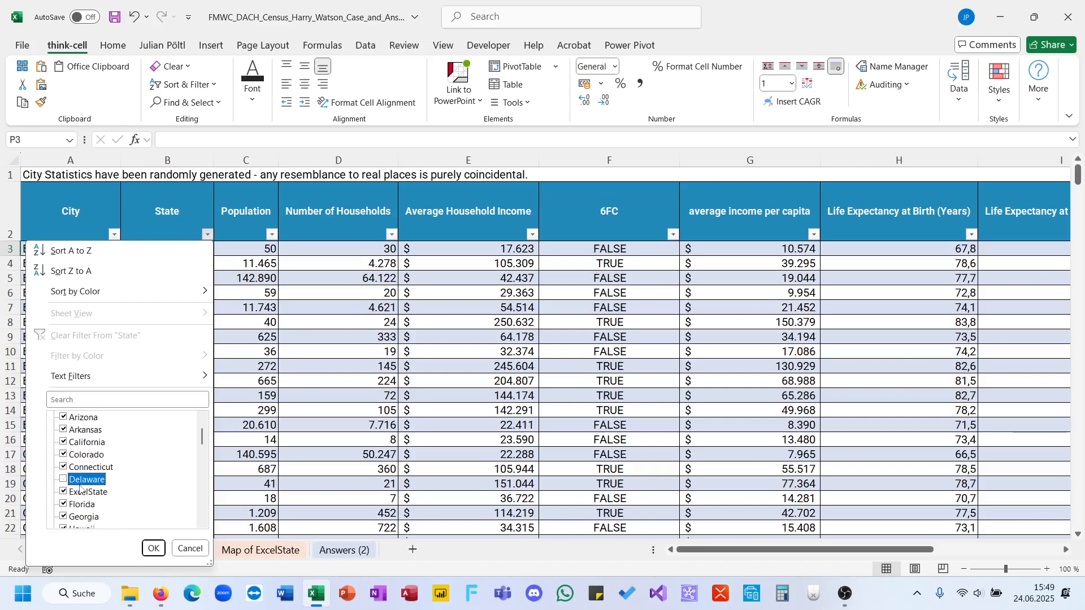
left_click(80, 489)
left_click(153, 548)
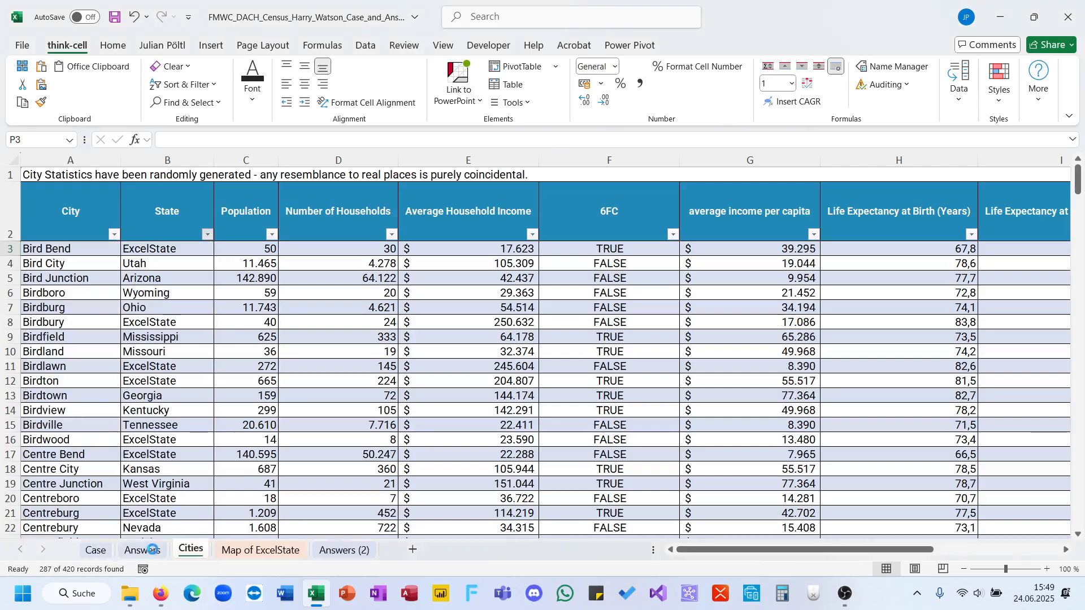
Sum the filtered Population values, try the total as the Bonus 4 answer in E34, and clear the cell again.
left_click(259, 247)
key("ctrl+shift+Down")
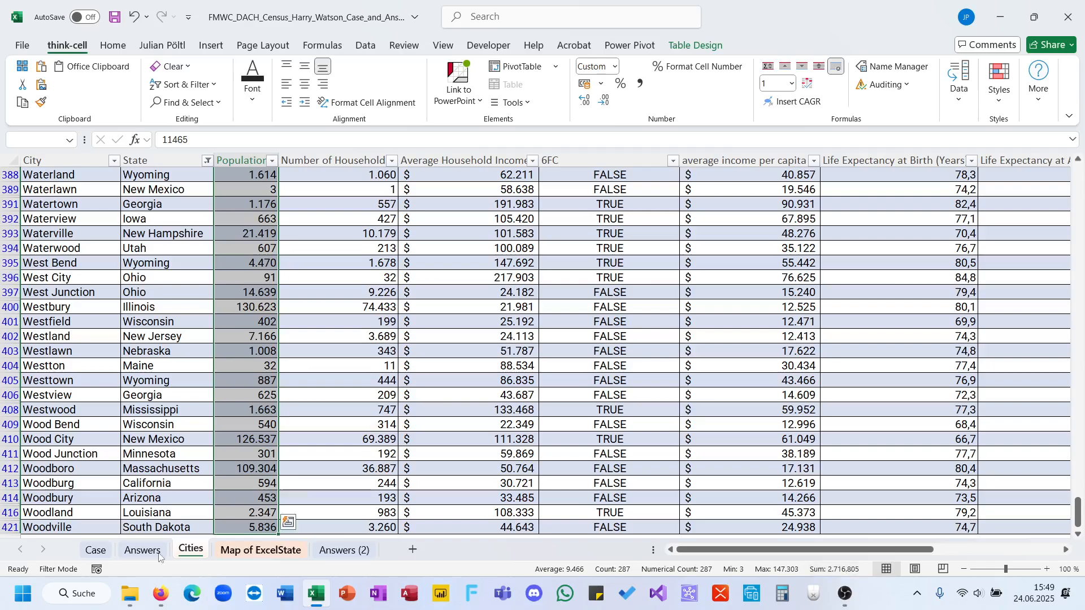
left_click(96, 550)
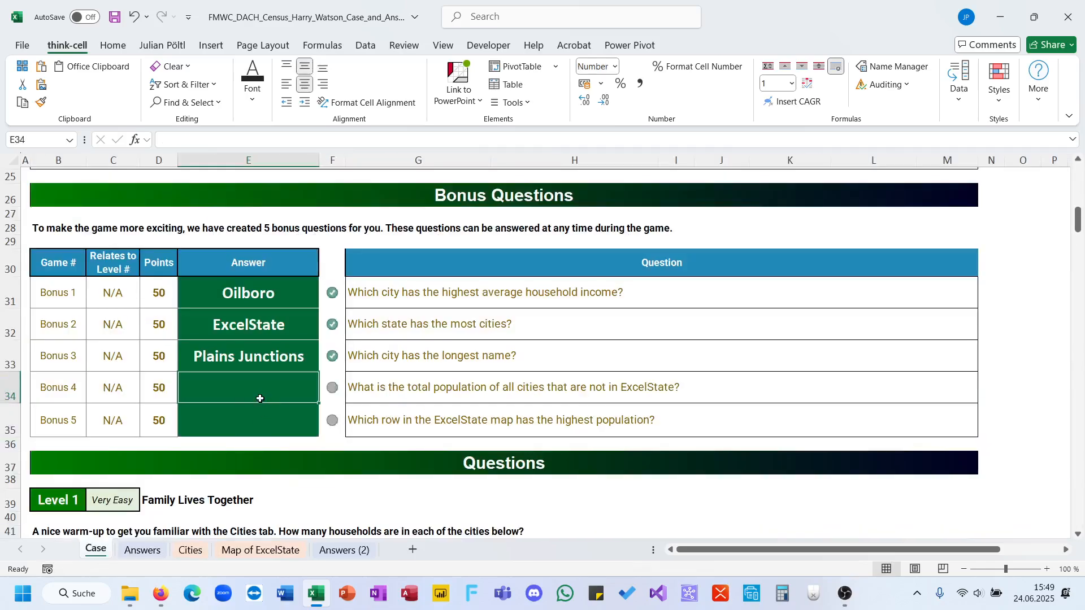
type("2716805")
key("Delete")
Clear the State filter from the table on the Cities sheet.
left_click(190, 550)
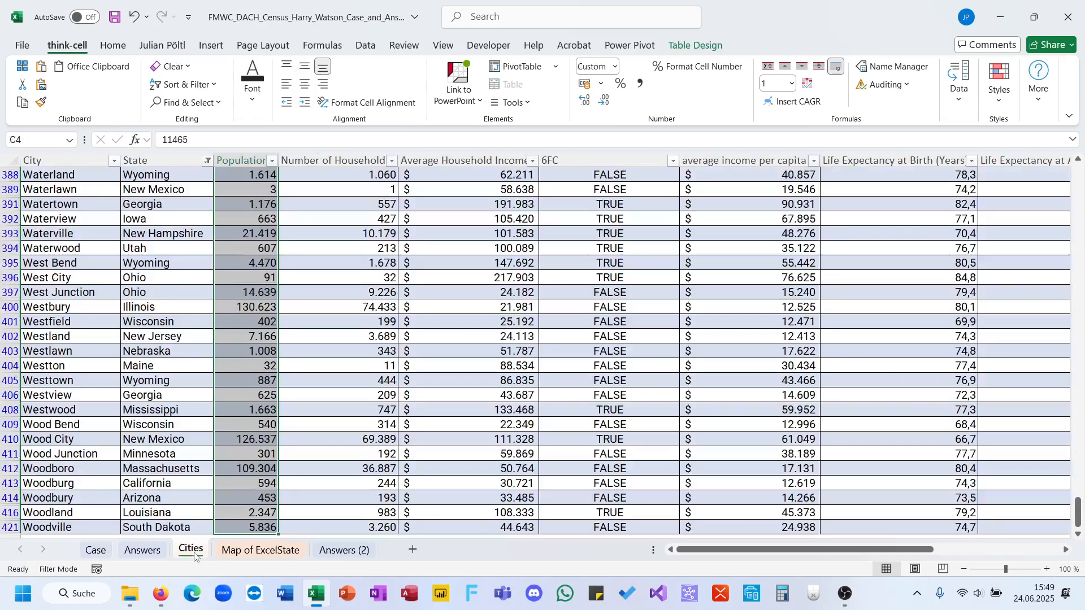
key("ctrl+shift+l")
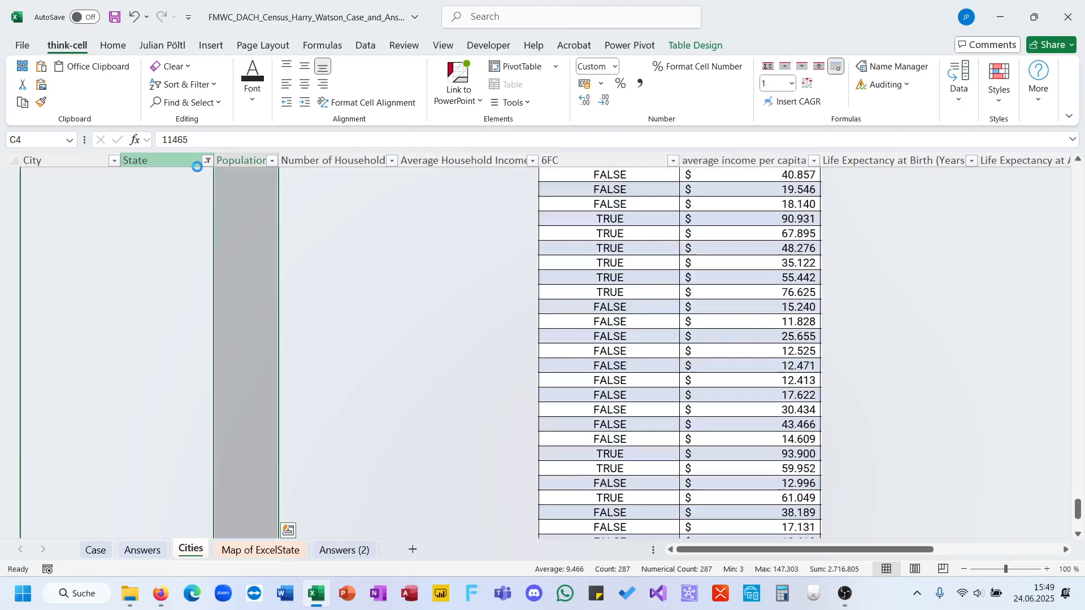
left_click(205, 290)
scroll(205, 290, "up", 11)
scroll(205, 291, "up", 12)
In the Bonus 4 answer cell E34 on the Case sheet, start a SUM of a FILTER on the City table.
left_click(95, 551)
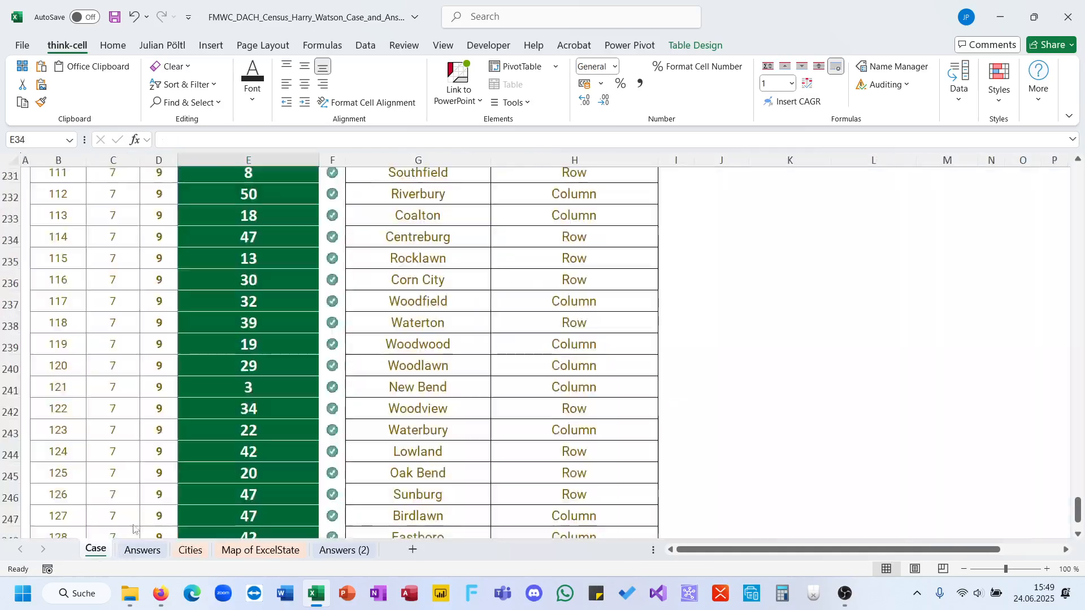
scroll(235, 454, "up", 2)
scroll(235, 454, "up", 20)
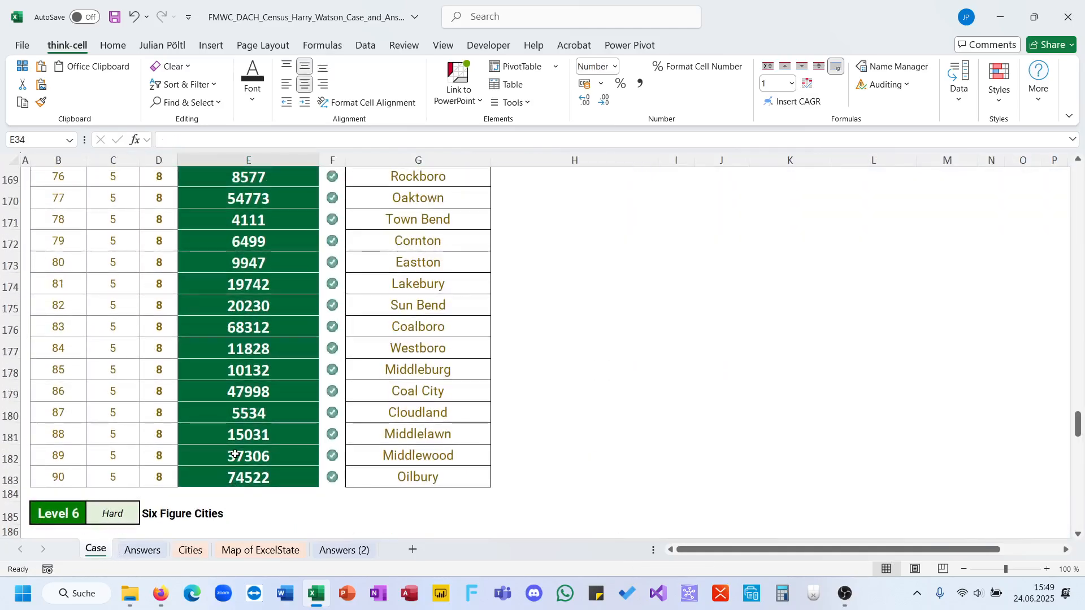
left_click_drag(1077, 425, 1077, 173)
scroll(472, 434, "down", 10)
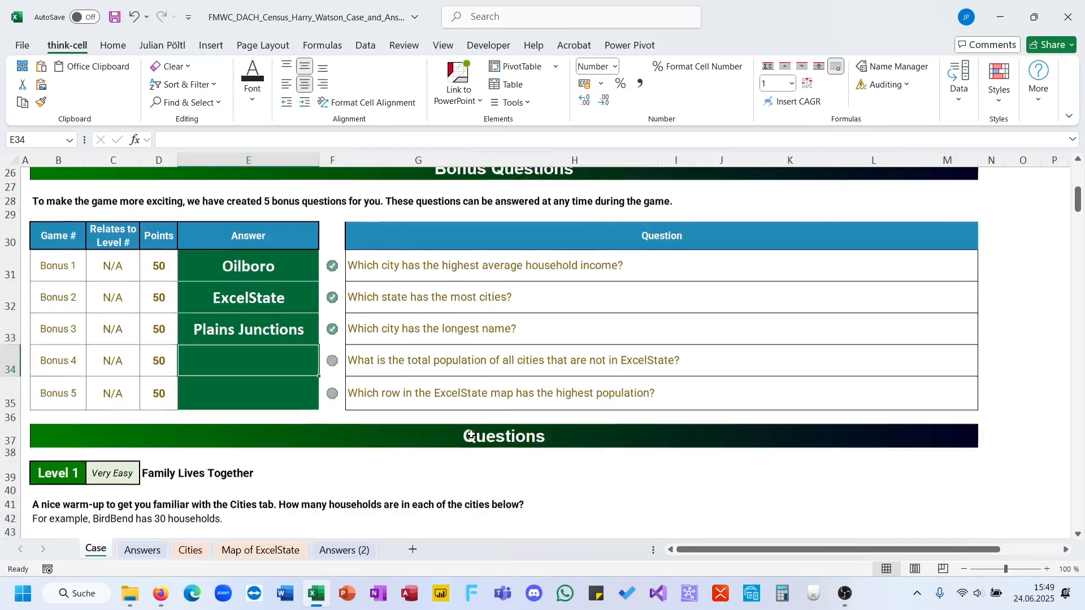
double_click(278, 359)
type("=su")
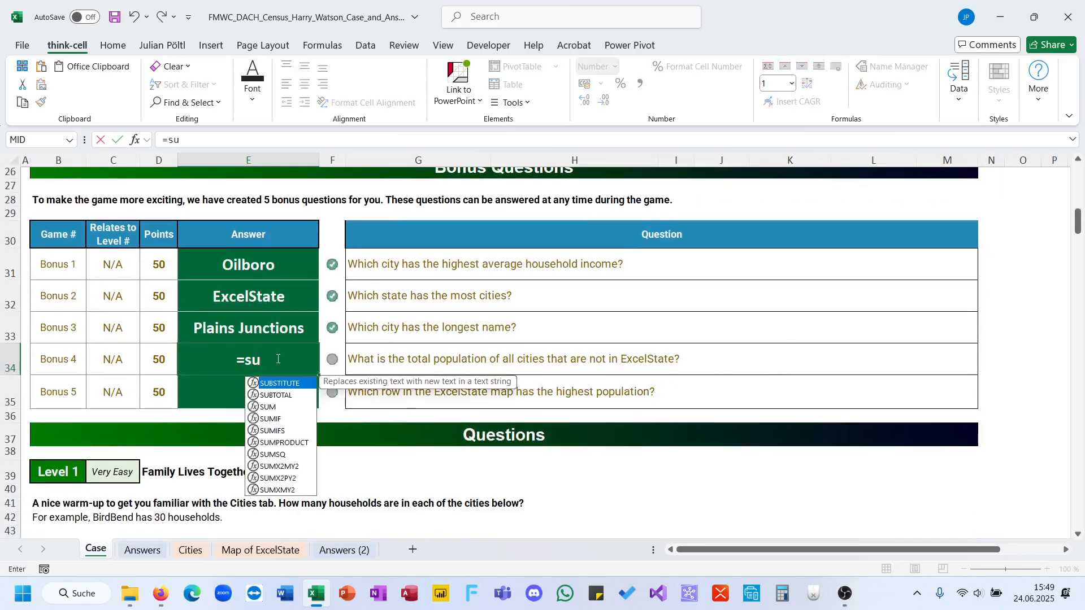
key("Tab")
type("Fi")
key("Tab")
type("Ci")
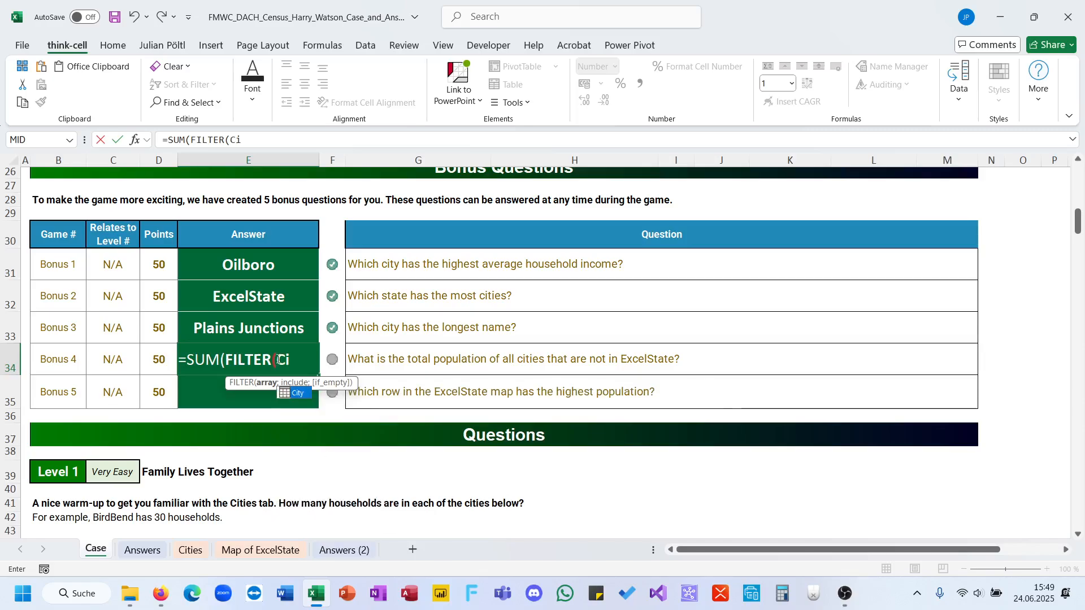
key("Tab")
Set the FILTER array in the Bonus 4 formula in E34 to City[Population].
type("[")
key("Down")
key("Down")
key("Down")
key("Down")
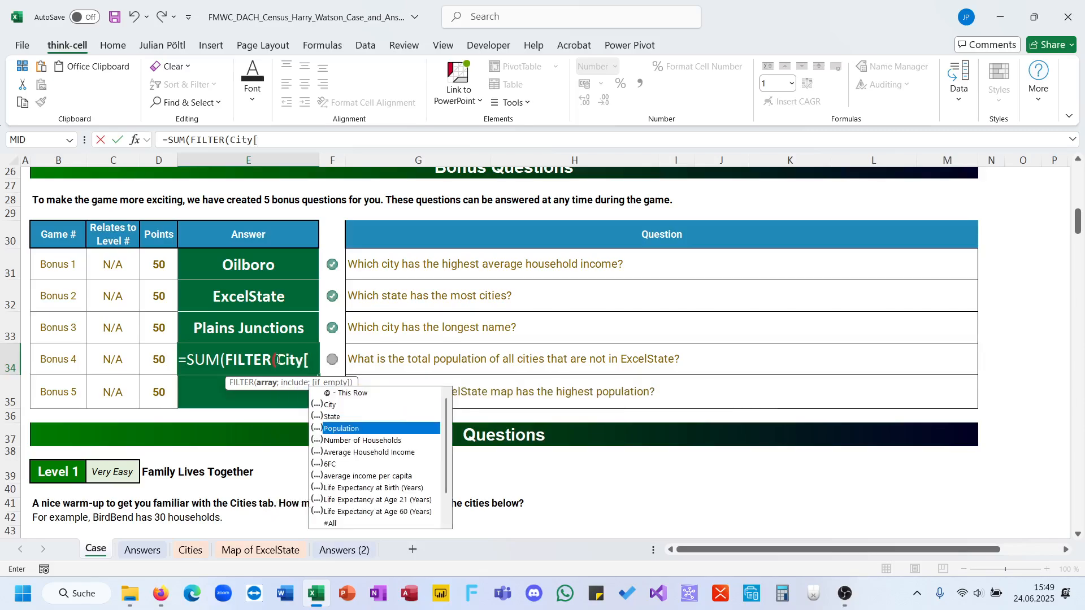
key("Tab")
key("BackSpace")
key("BackSpace")
key("BackSpace")
key("BackSpace")
key("BackSpace")
key("BackSpace")
key("BackSpace")
key("BackSpace")
key("BackSpace")
key("BackSpace")
key("BackSpace")
key("BackSpace")
key("BackSpace")
key("BackSpace")
key("BackSpace")
key("BackSpace")
key("BackSpace")
key("BackSpace")
key("BackSpace")
key("BackSpace")
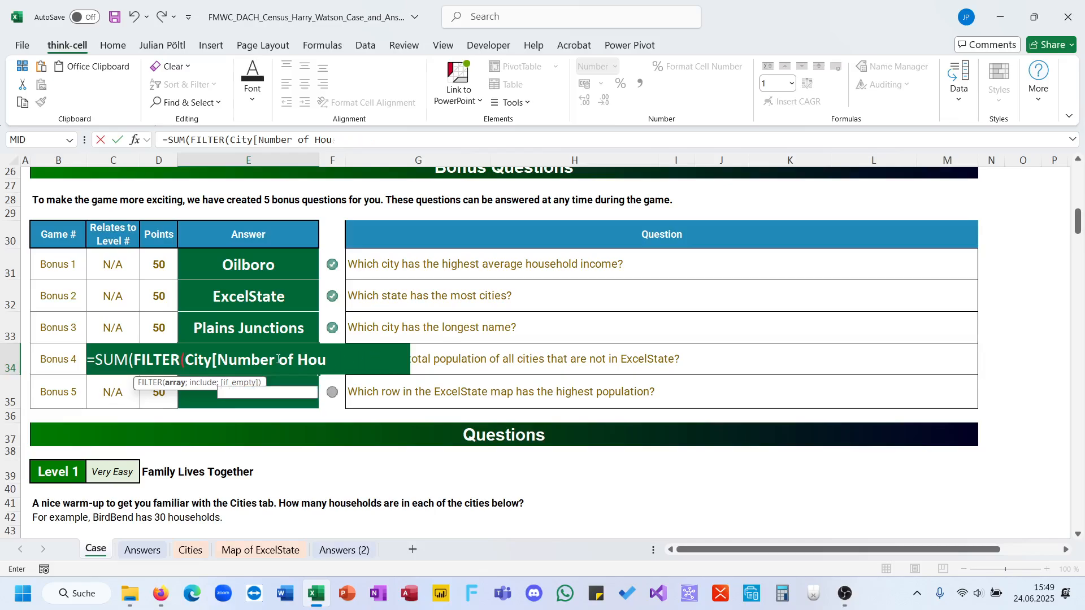
type("po")
key("Tab")
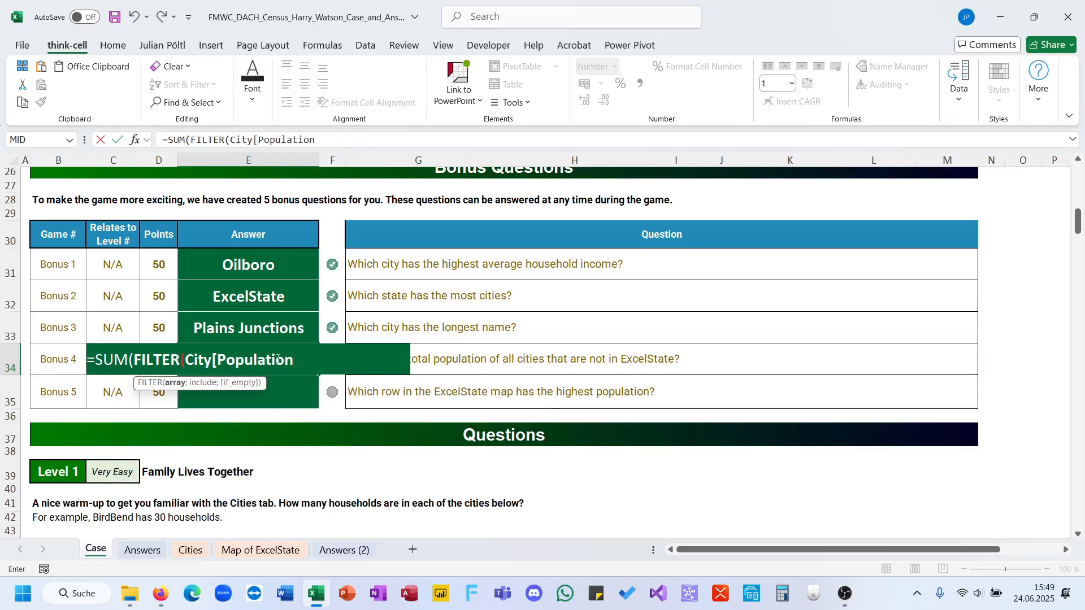
Complete the Bonus 4 formula with the condition City[State]<>"ExcelState".
type(";ci")
key("Tab")
type("[")
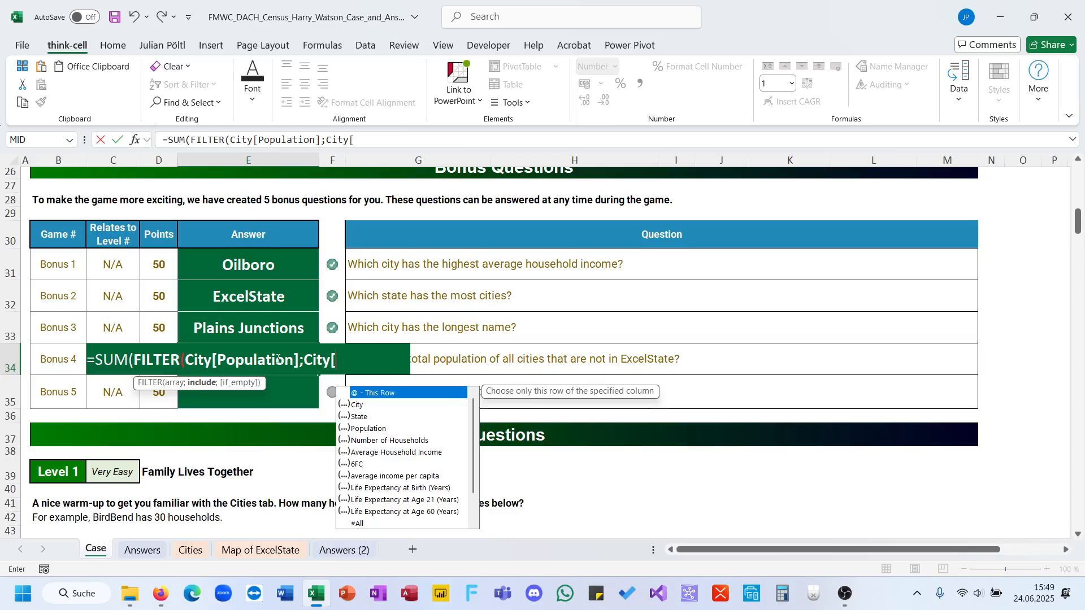
key("Down")
key("Down")
key("Down")
key("Down")
key("Up")
key("Up")
key("Up")
key("Tab")
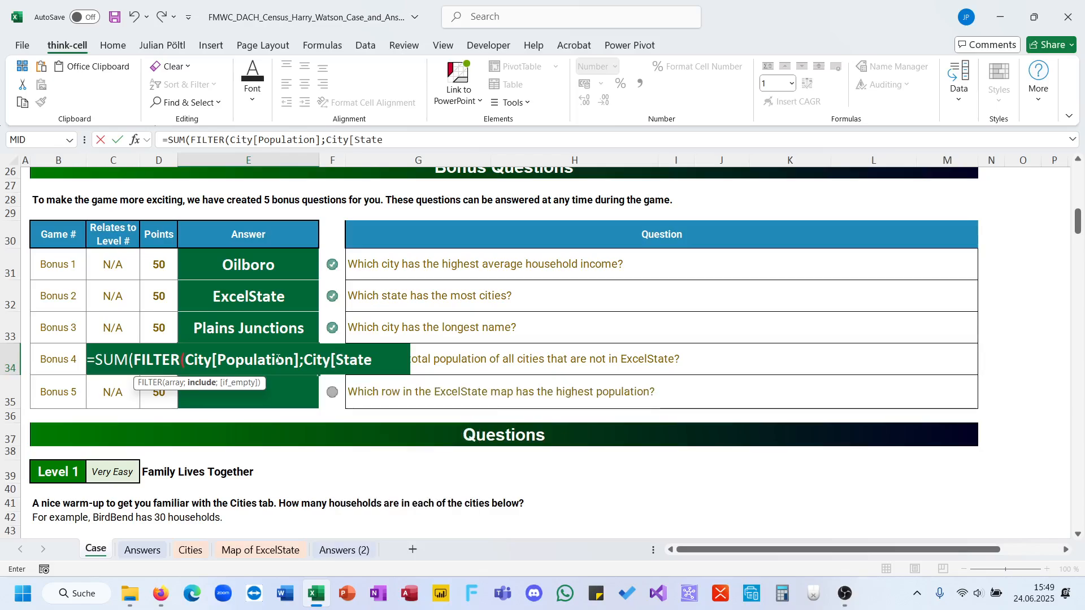
type("<>\"Exce")
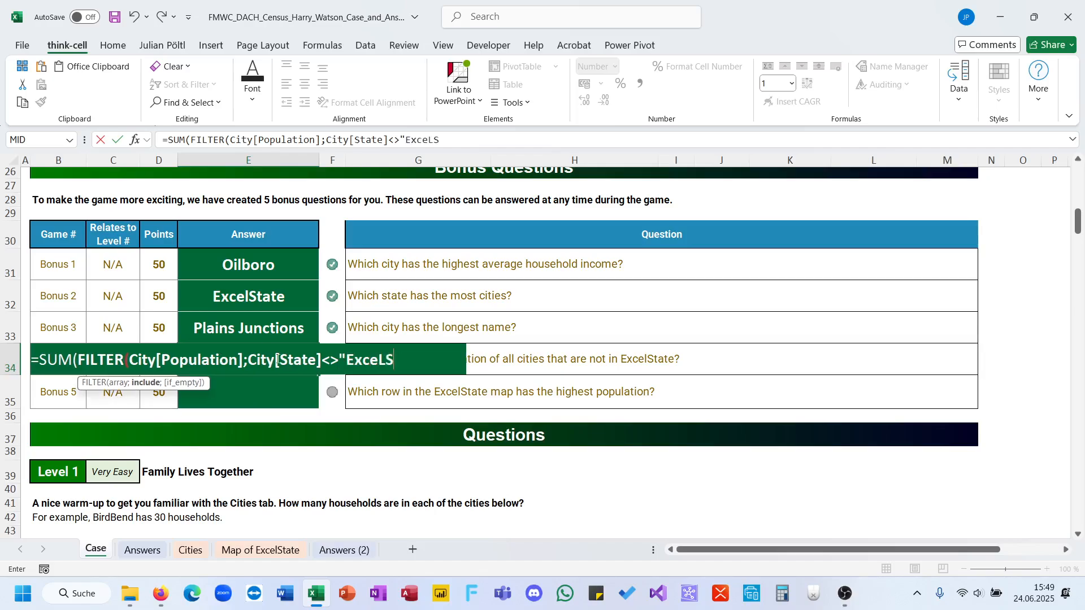
type("lState\"))")
key("Return")
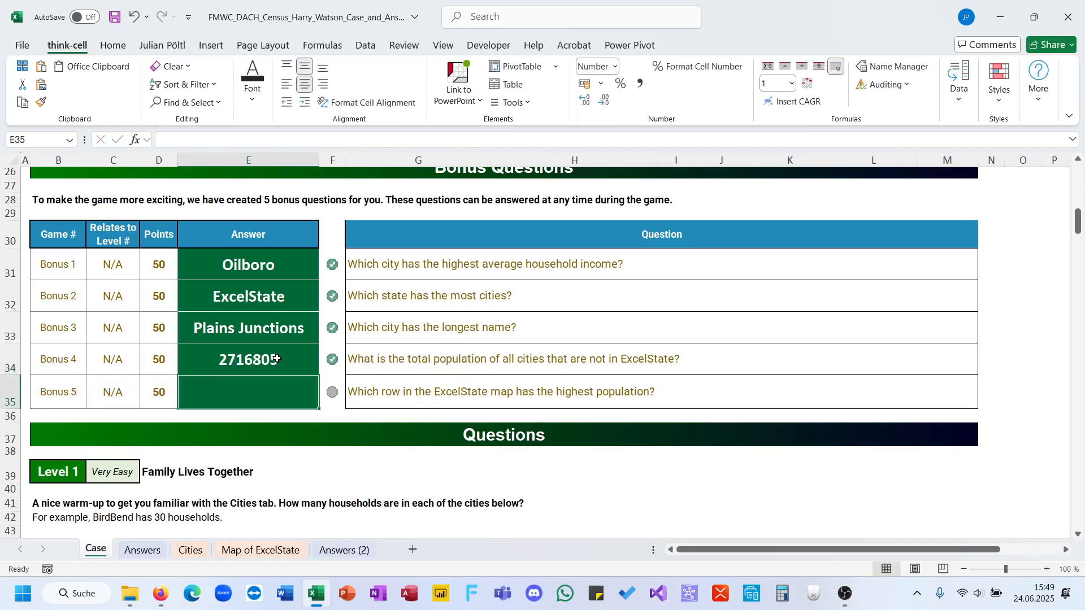
left_click(276, 359)
For Bonus 5, start an XLOOKUP in C54 of the Map of ExcelState sheet with the map range C3:AZ52 as lookup values.
left_click(293, 390)
left_click(257, 549)
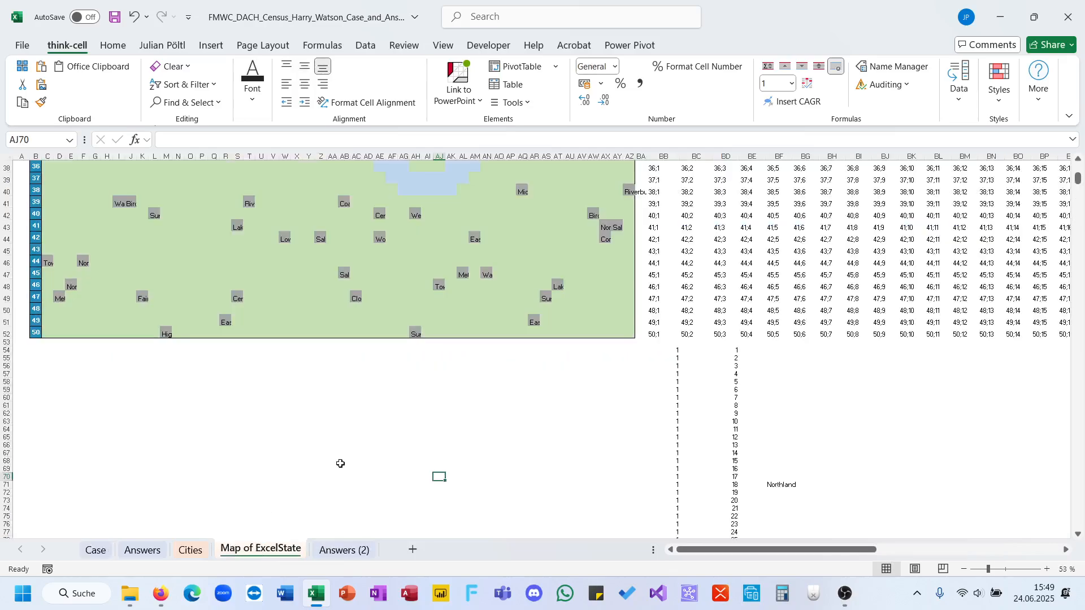
left_click(50, 351)
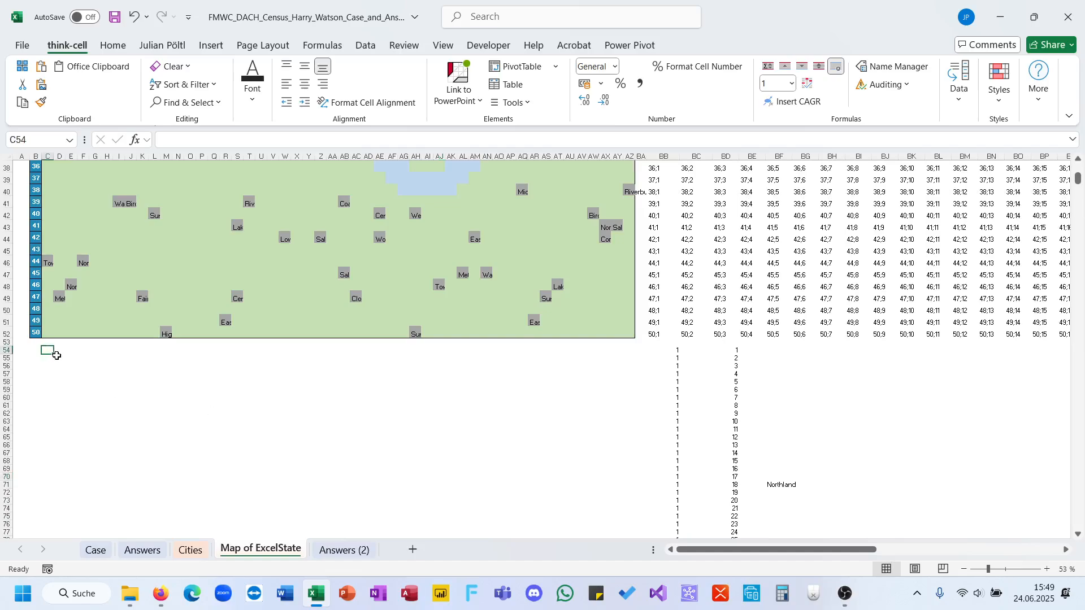
type("=xl")
key("Tab")
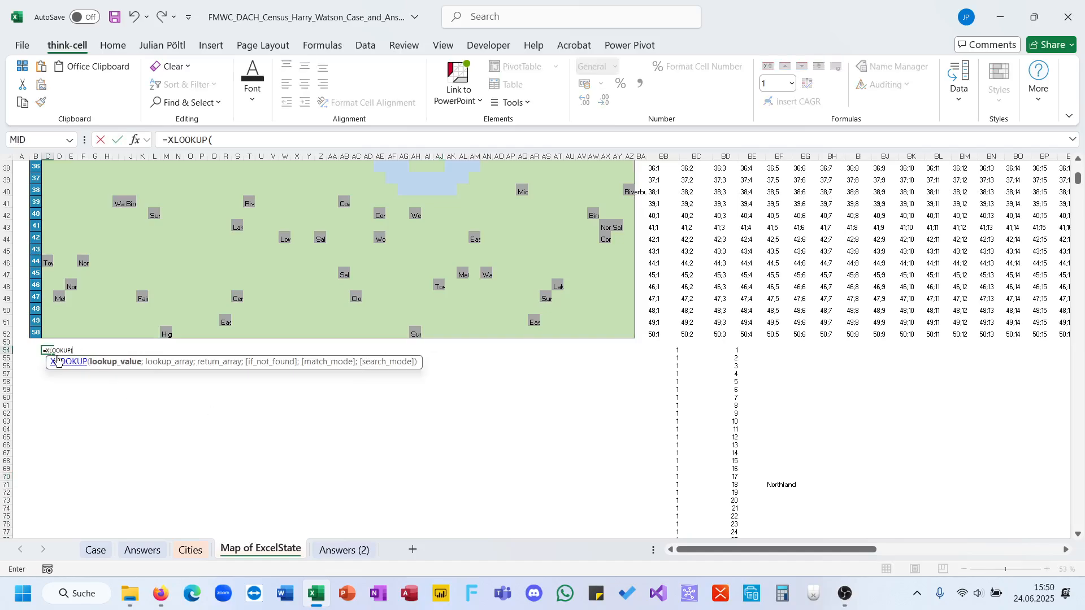
left_click_drag(625, 334, 47, 186)
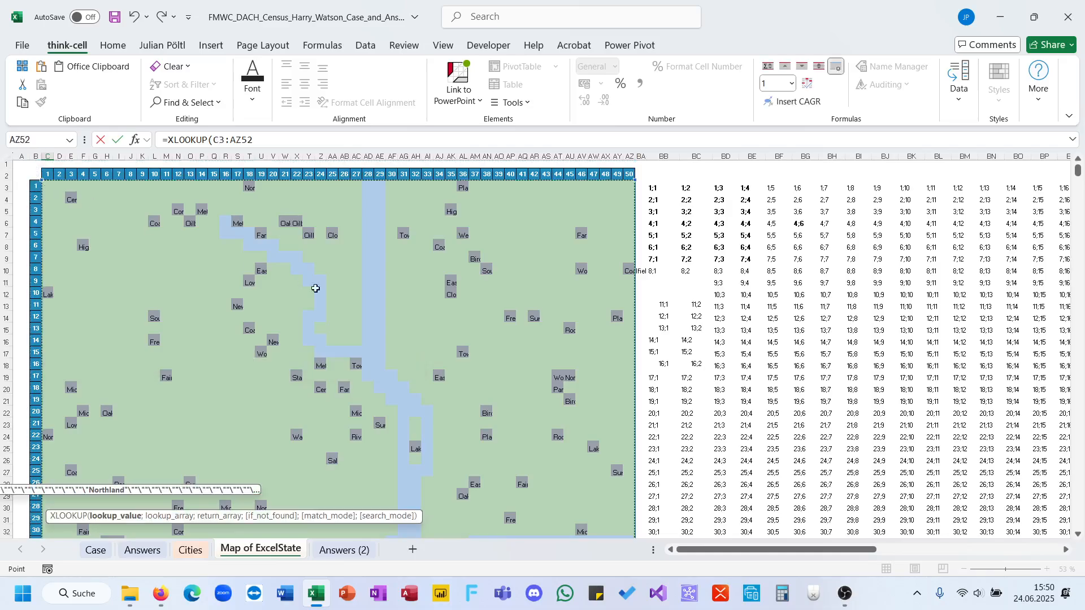
scroll(322, 303, "down", 9)
scroll(323, 301, "down", 2)
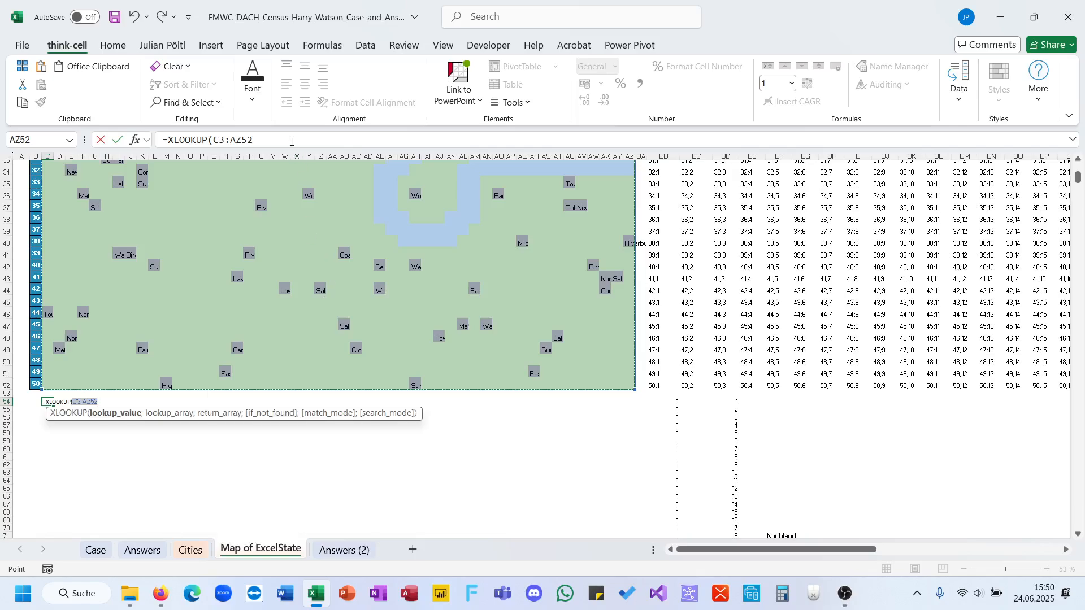
Complete the XLOOKUP with City[City] as the lookup array and City[Population] as the return array.
type(";City[")
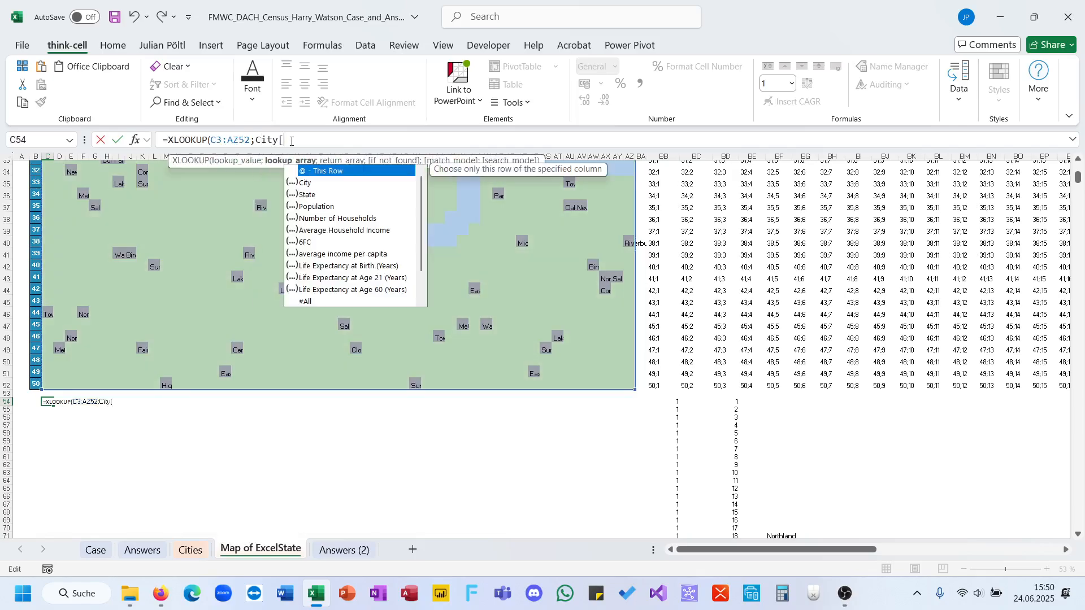
key("Down")
key("Tab")
type(";City[")
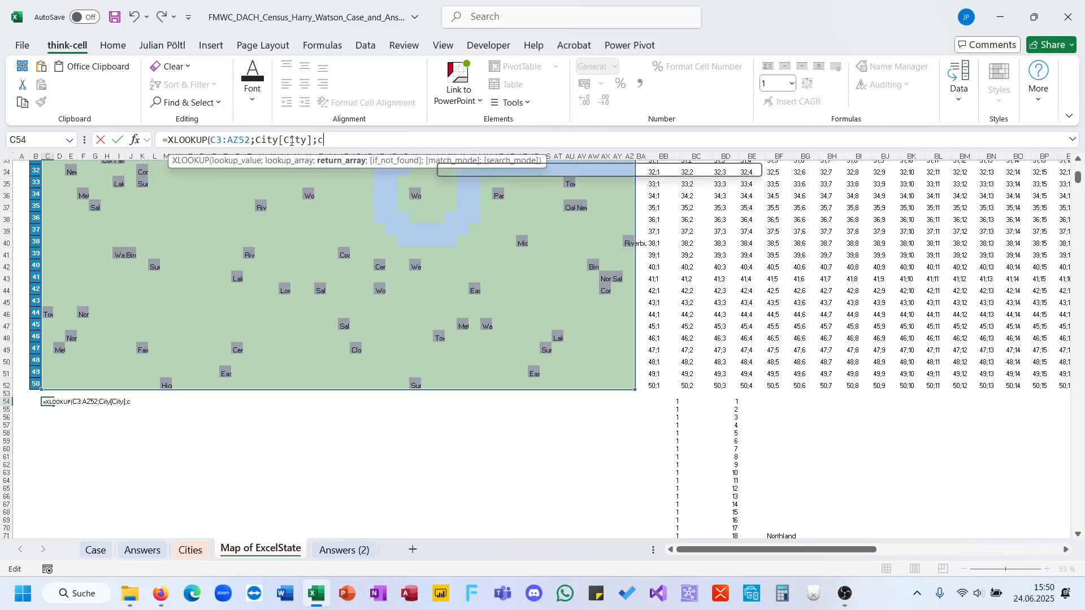
key("Down")
key("Down")
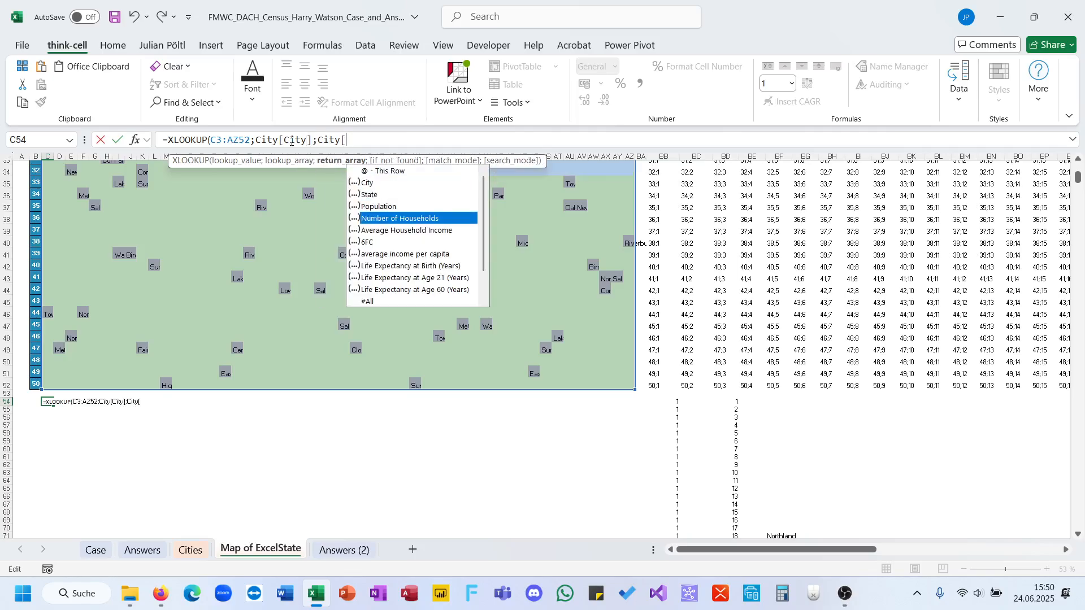
key("Down")
key("Up")
key("Up")
key("Tab")
type("])")
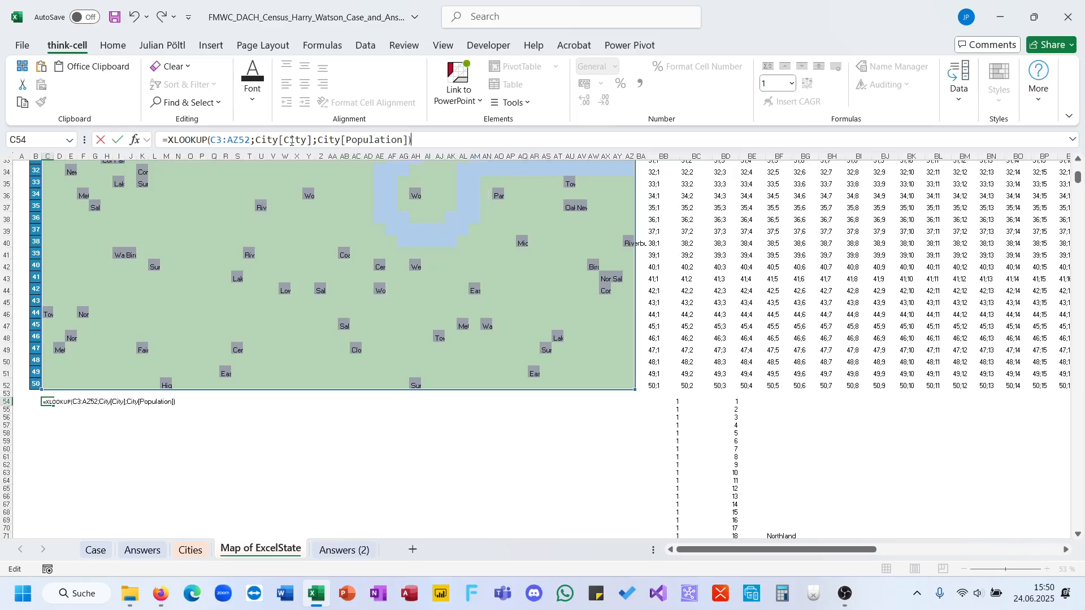
key("ctrl+Return")
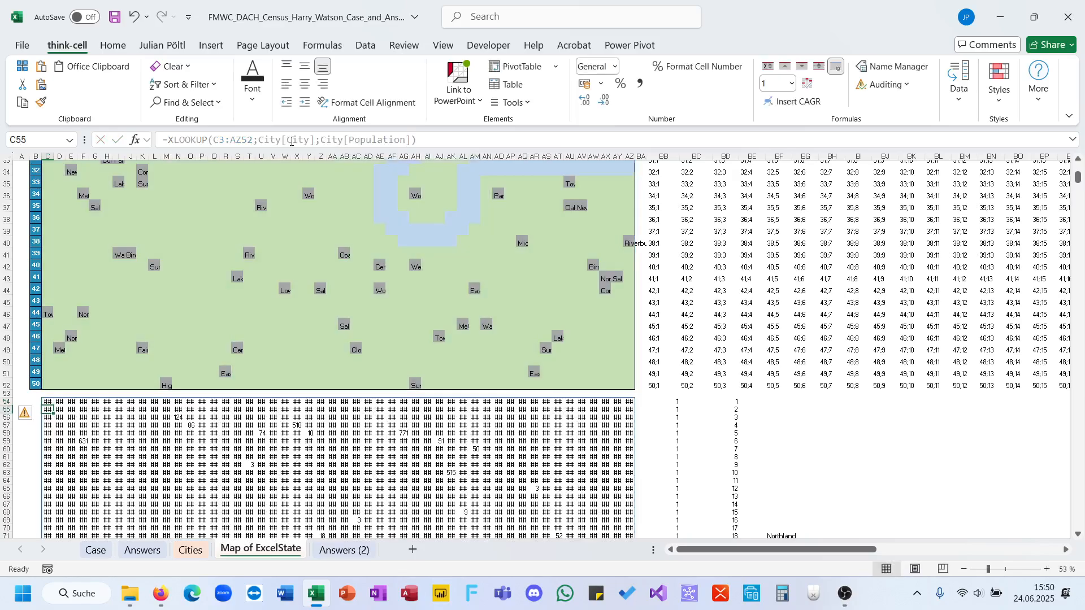
Add 0 as the if-not-found value to the XLOOKUP formula in C54.
scroll(429, 418, "down", 1)
left_click(391, 434)
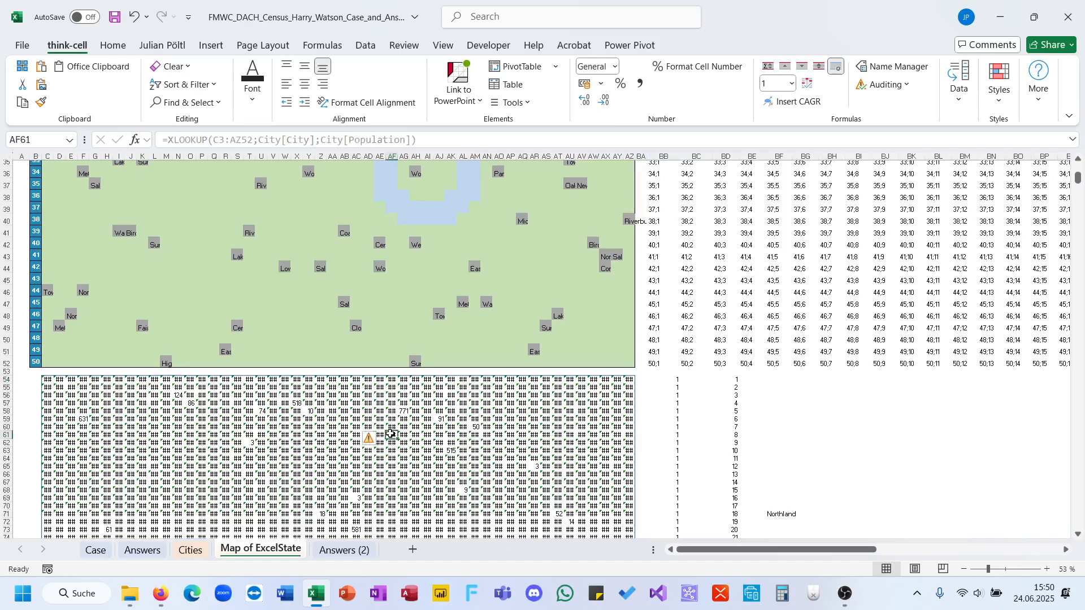
left_click(49, 379)
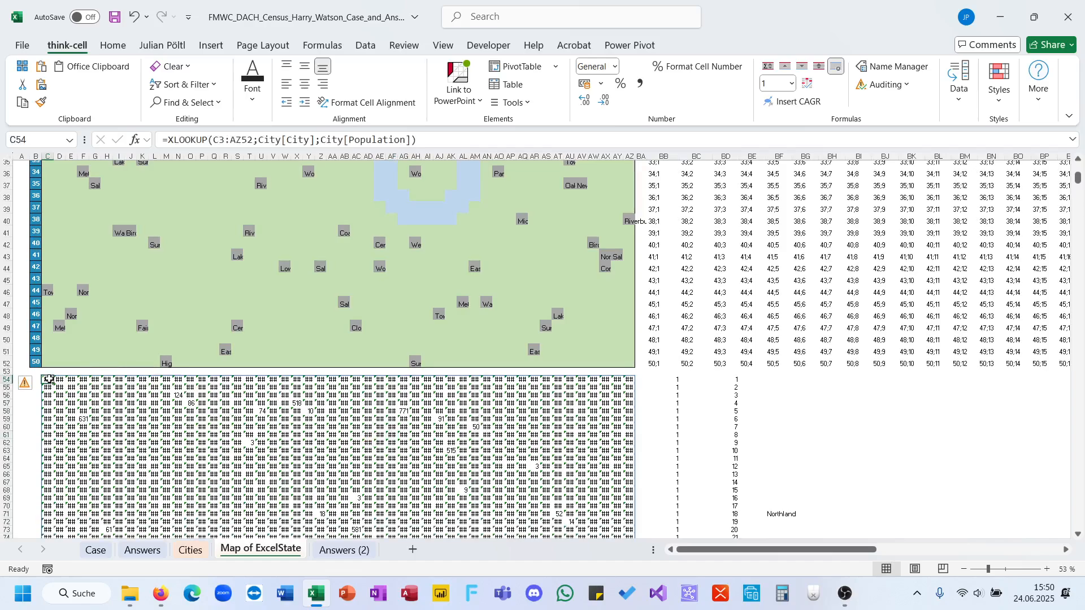
left_click(413, 142)
type(";")
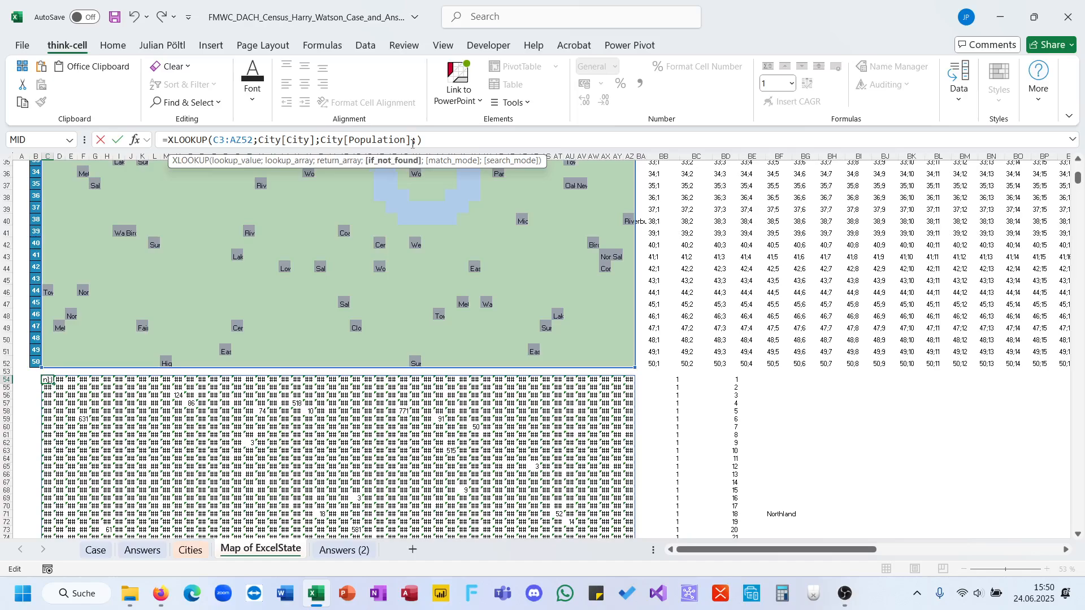
type("0")
key("Return")
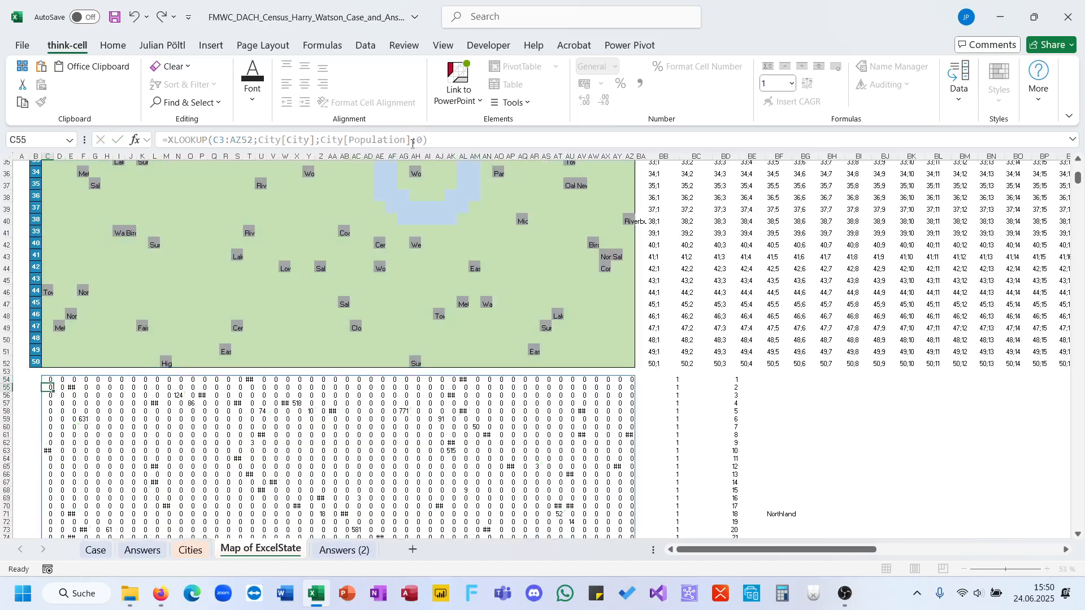
Sum C54:AZ54 in BA54, fill the formula down beside the population grid, and fit column BA's width to its contents.
scroll(358, 308, "up", 5)
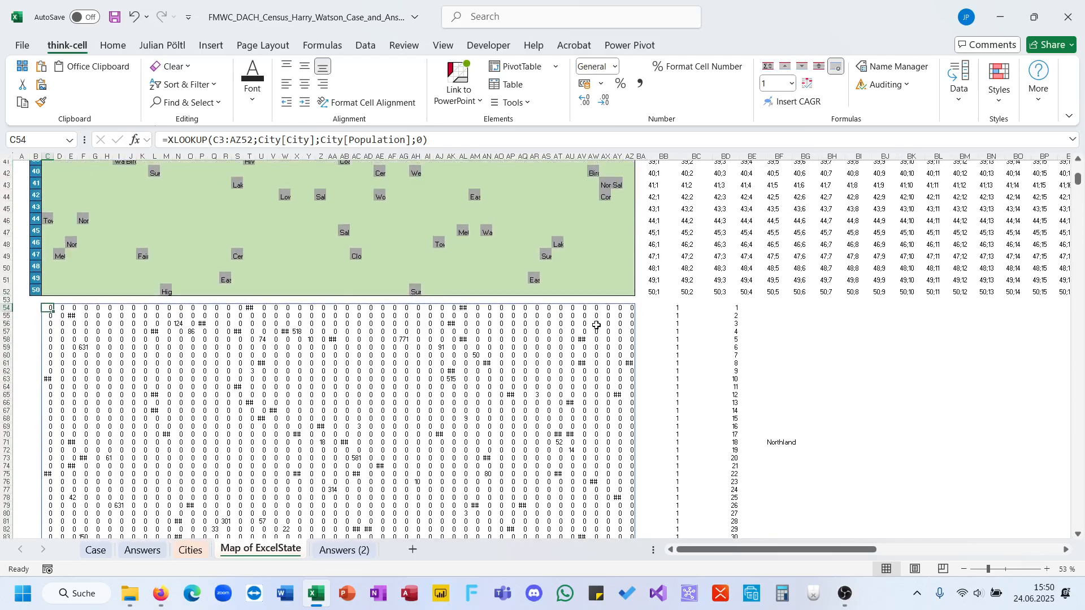
left_click(642, 315)
left_click(640, 308)
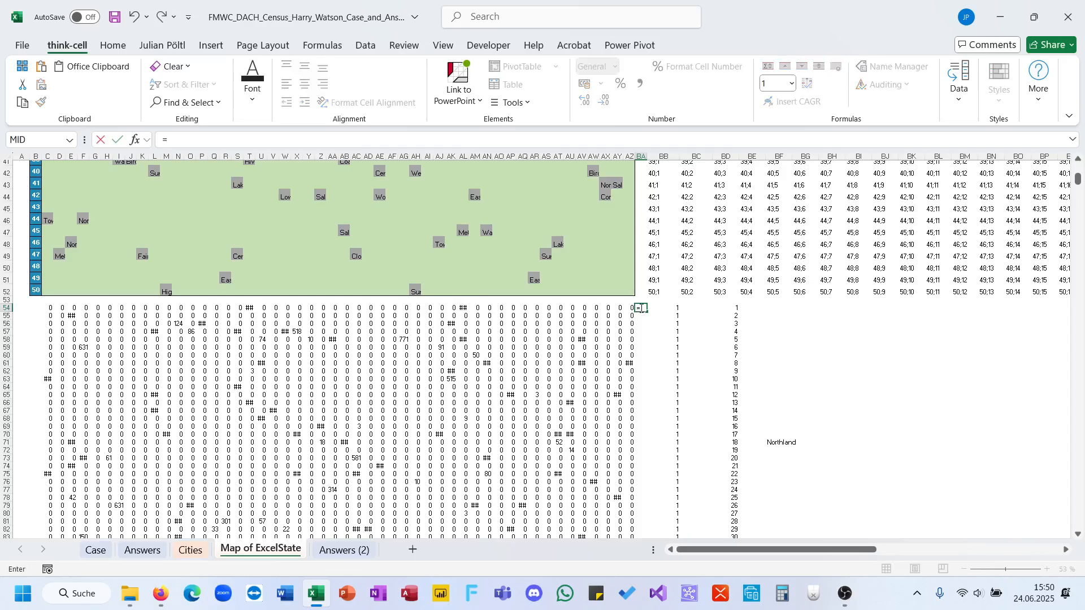
type("=SUM(")
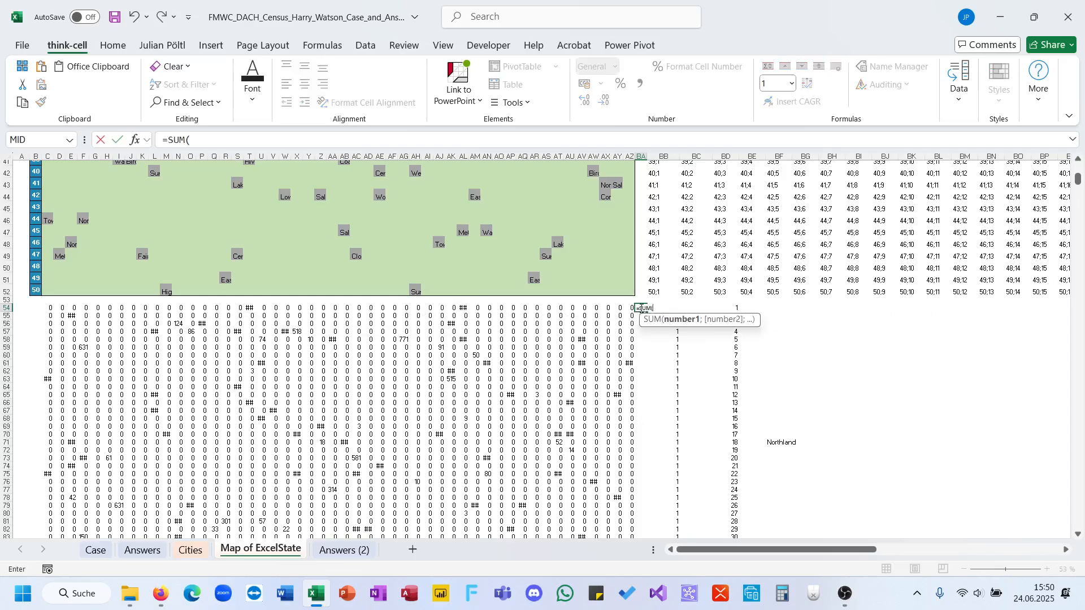
key("Left")
key("ctrl+shift+Left")
key("ctrl+Return")
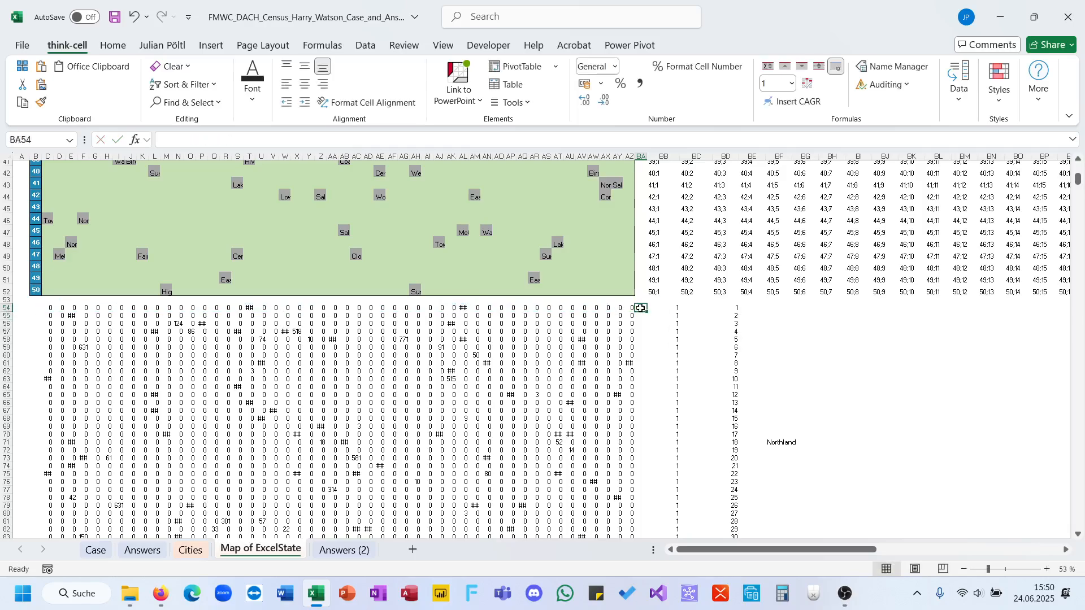
double_click(645, 312)
double_click(647, 156)
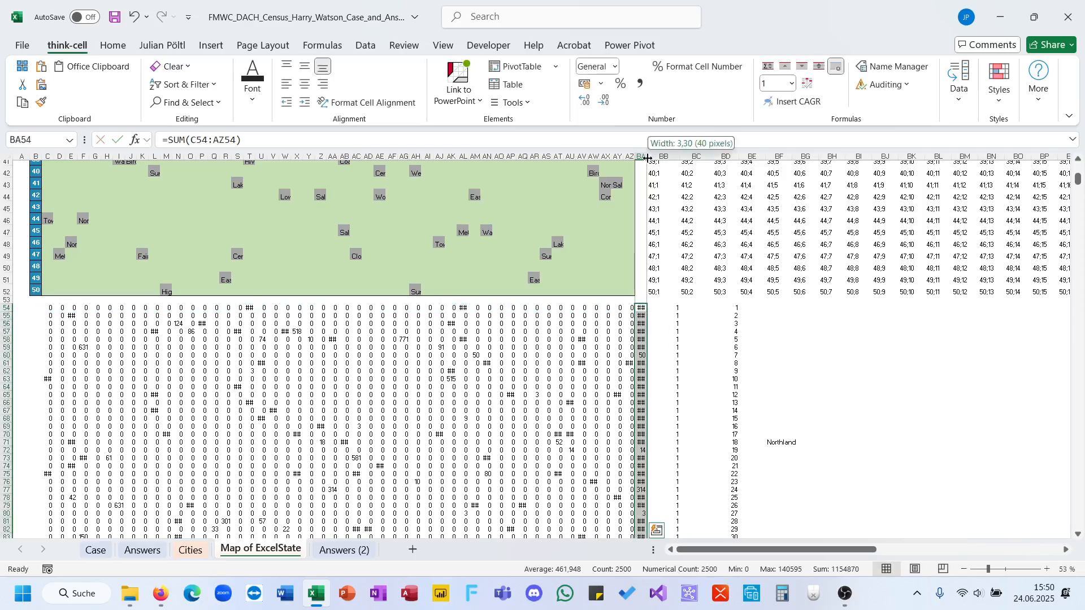
Move the helper block from BB54:BF2553 three columns over so that it starts at BE54.
left_click(668, 308)
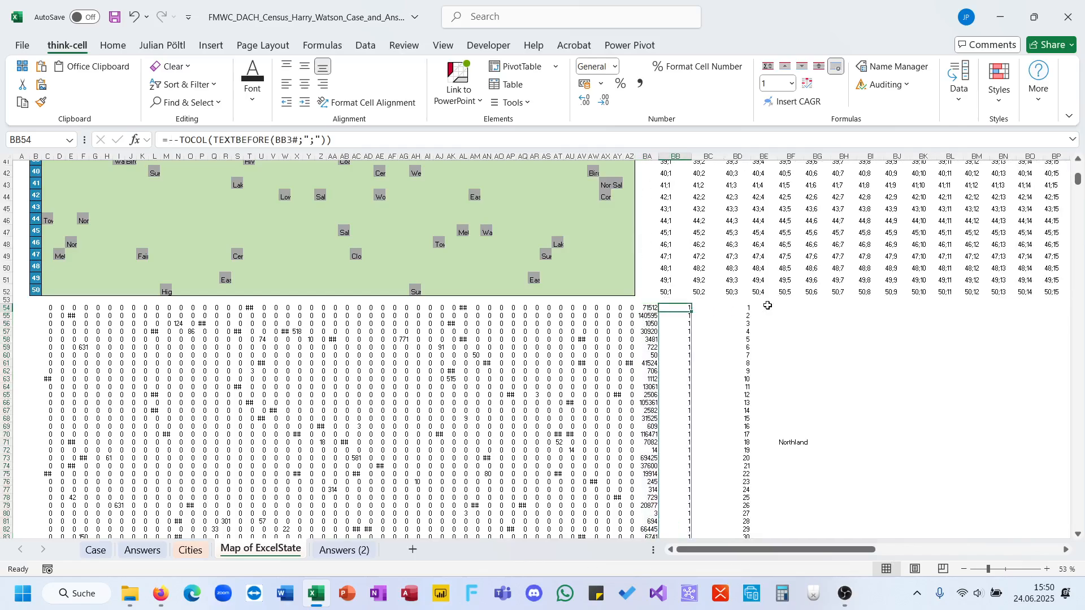
key("ctrl+shift+Right")
key("ctrl+shift+Down")
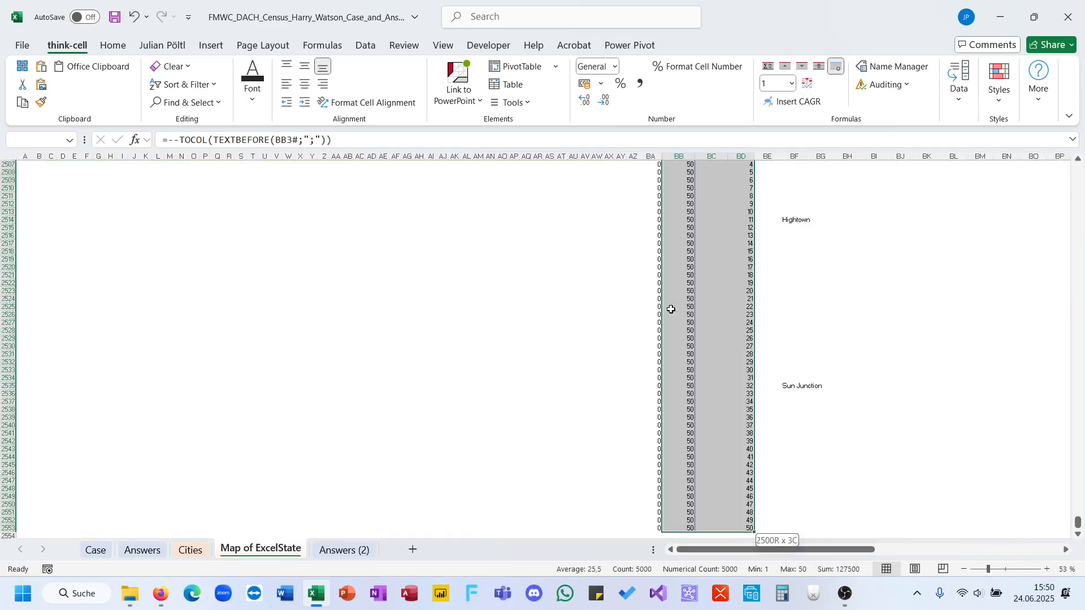
key("shift+Right")
key("shift+Right")
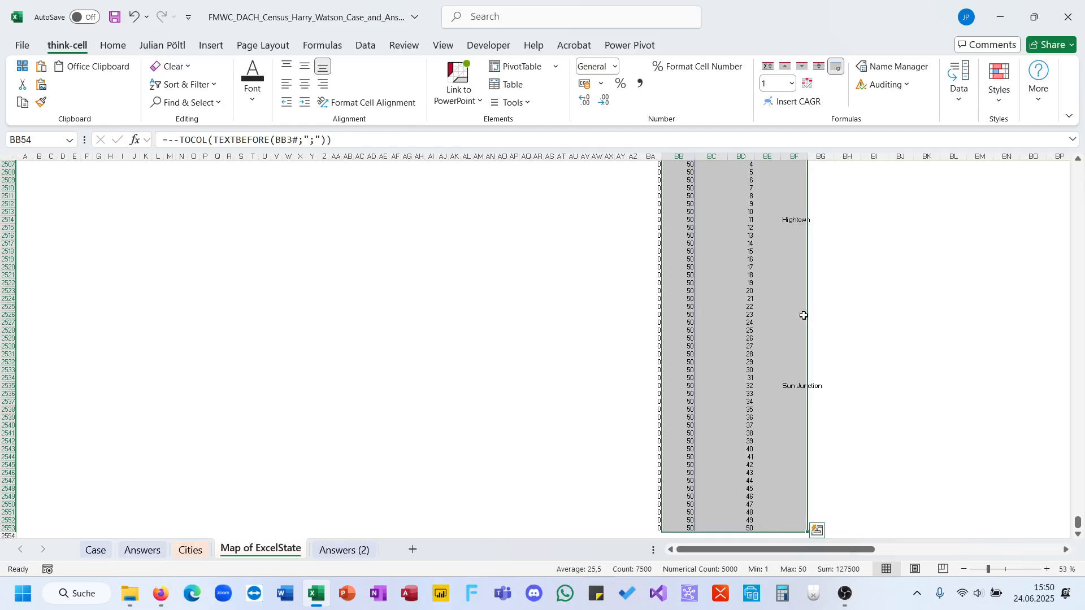
key("ctrl+x")
key("Right")
key("Right")
key("Right")
key("ctrl+v")
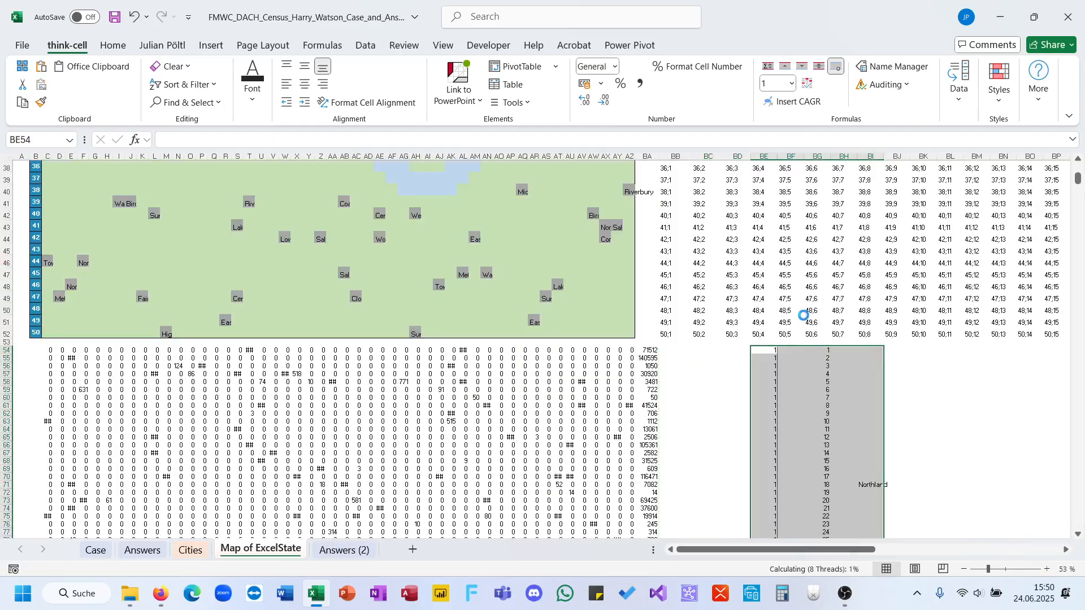
Begin an XMATCH formula in BB54 with the maximum of BA54:BA2553 as the lookup value.
left_click(668, 351)
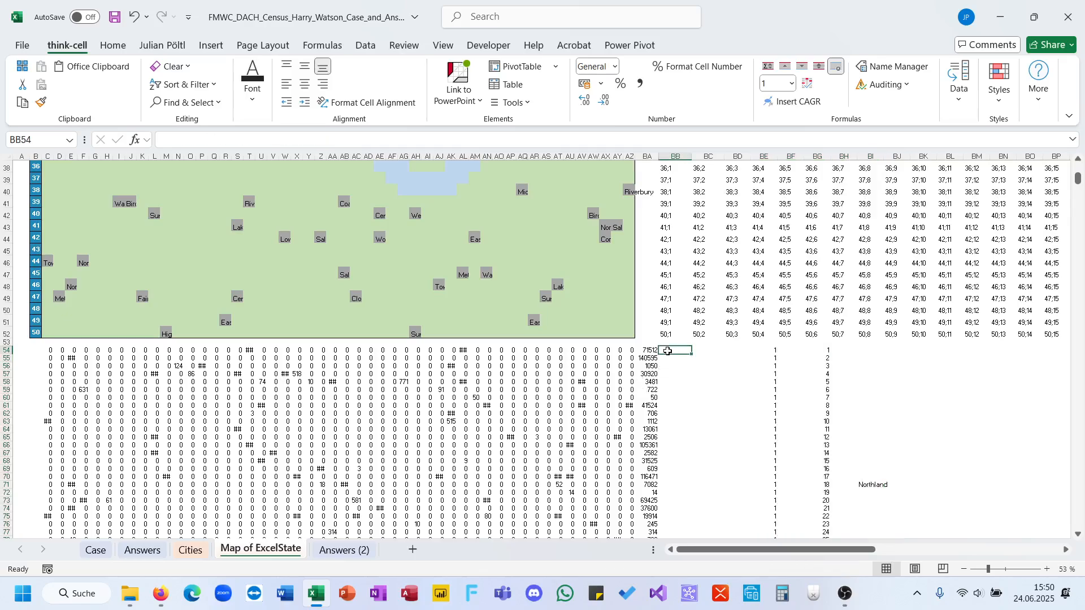
type("0")
type("xm")
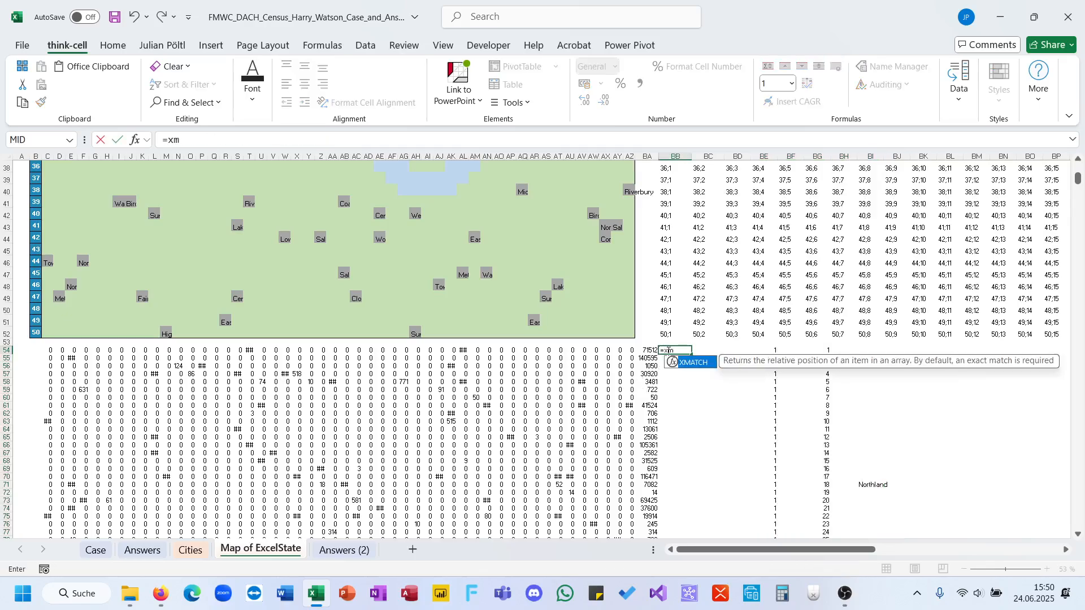
key("Tab")
type("max")
key("Tab")
key("Left")
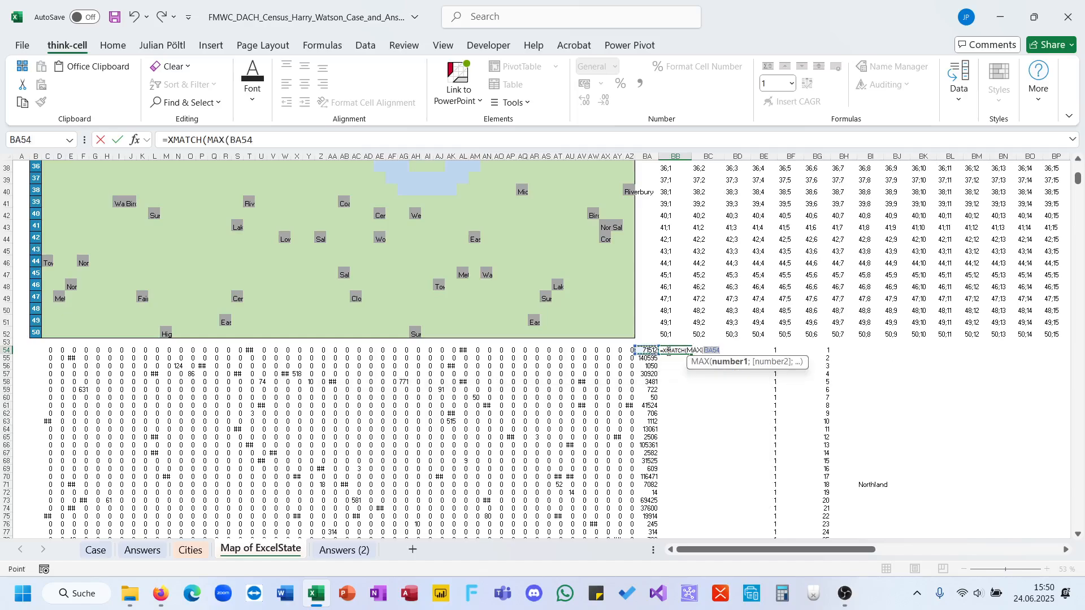
key("ctrl+shift+Down")
type(");")
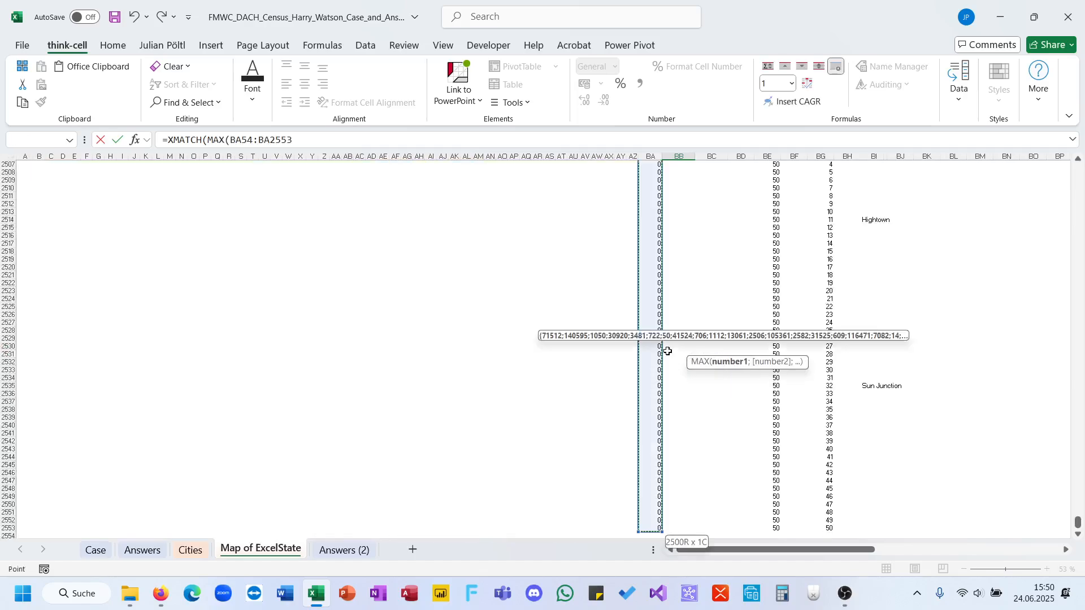
Complete the XMATCH in BB54 with BA54:BA2553 as the lookup array.
key("Left")
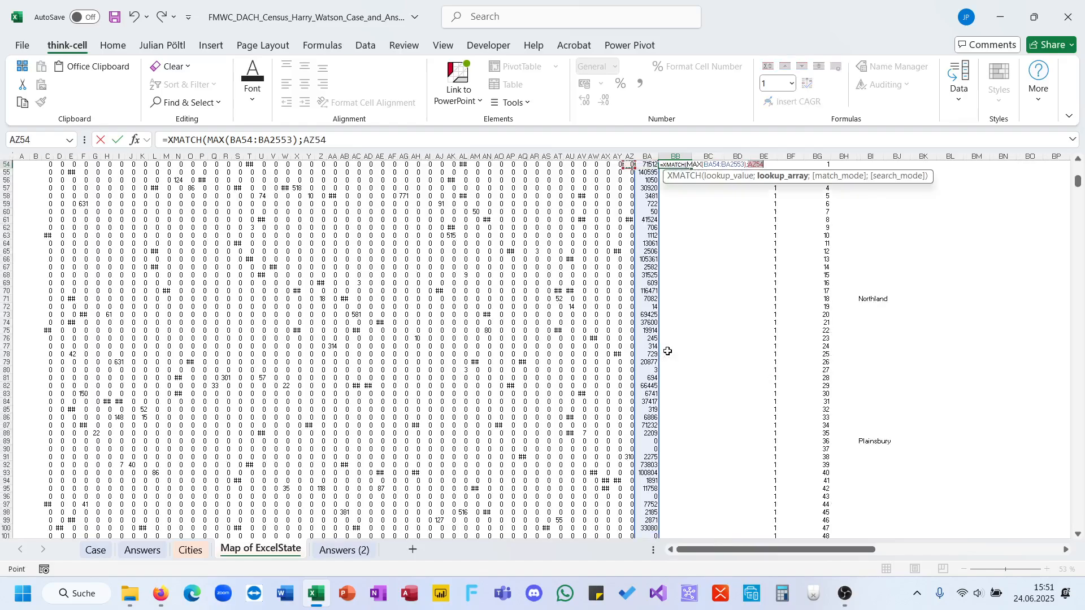
key("ctrl+shift+Down")
type(")")
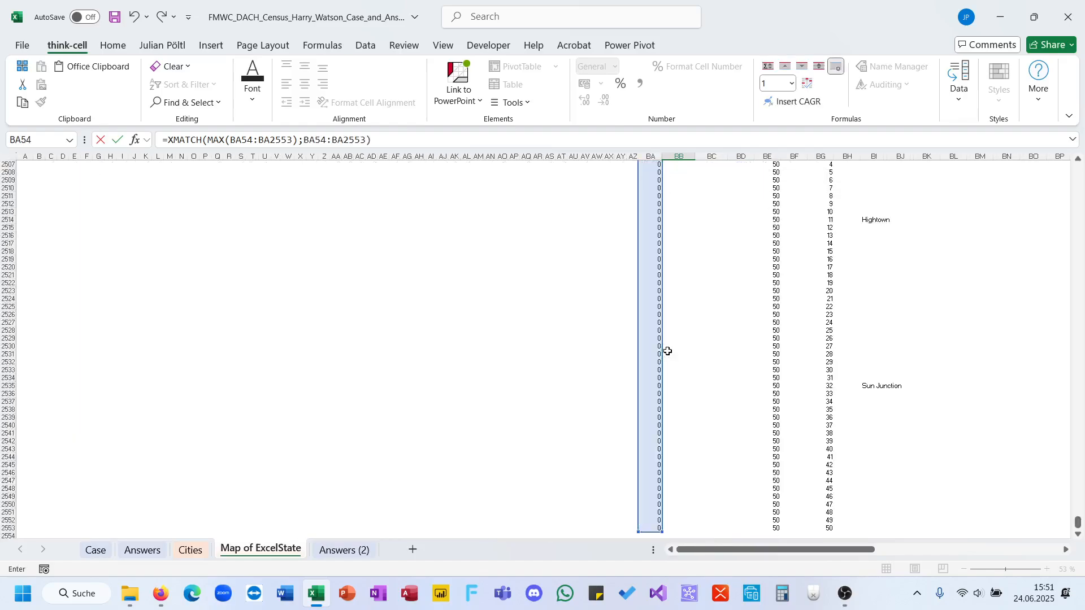
key("Return")
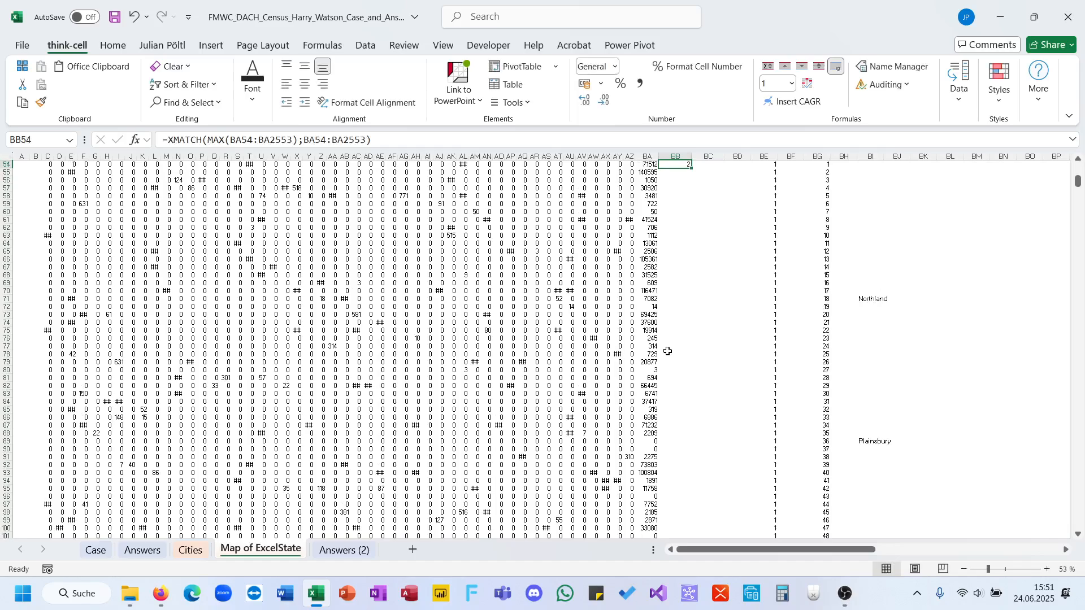
Enter 2 as the Bonus 5 answer on the Case sheet.
left_click(94, 550)
type("2")
key("Return")
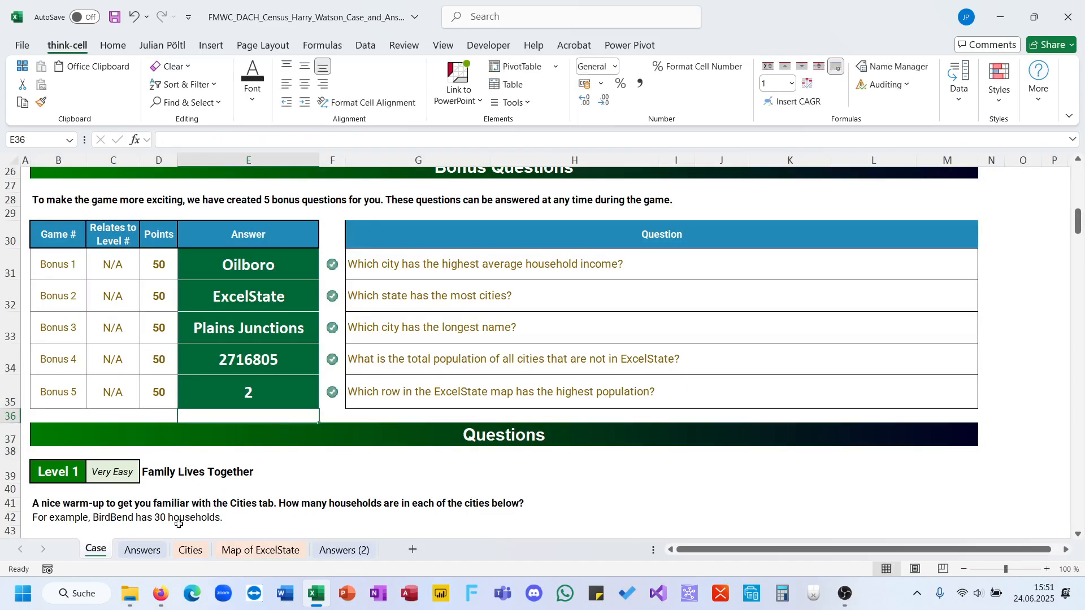
Return to the Map of ExcelState sheet and clear the row-sum formulas in BA54:BA2553.
key("ctrl+Page_Down")
key("ctrl+Page_Down")
key("ctrl+Page_Down")
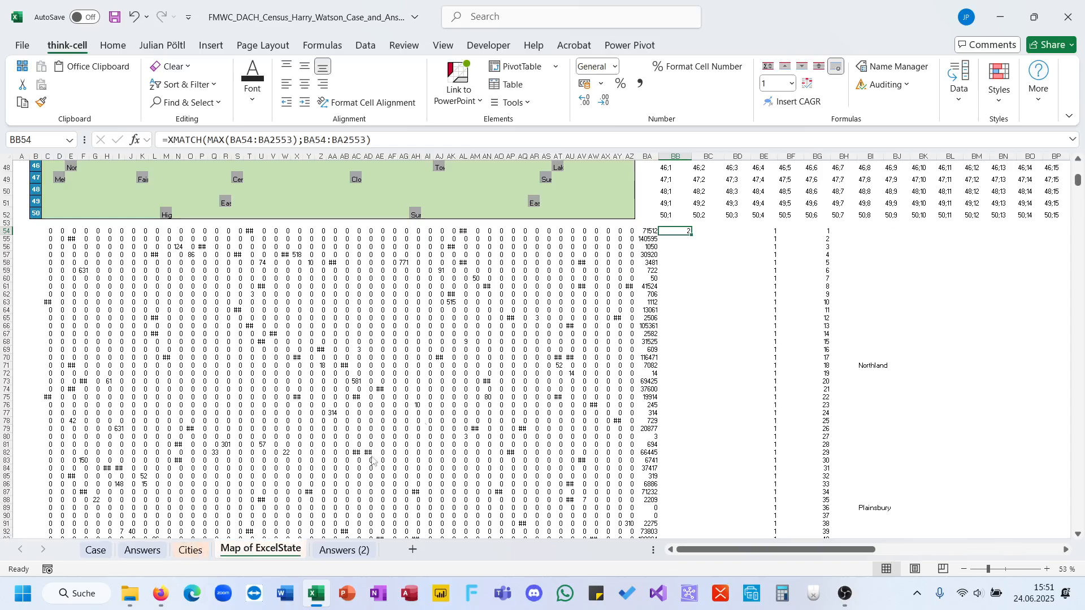
left_click(650, 231)
key("ctrl+shift+Down")
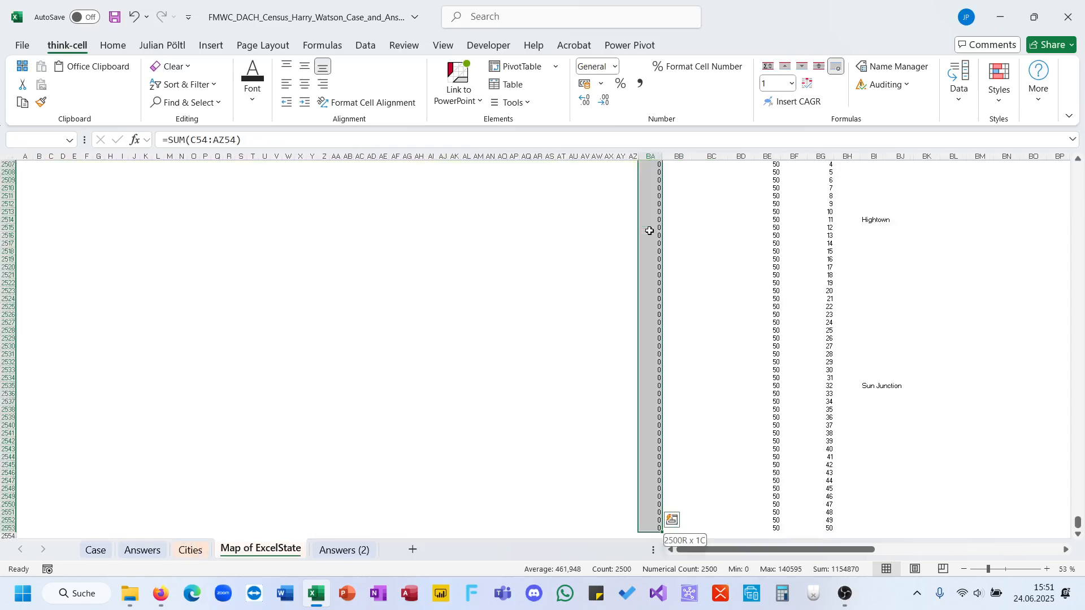
key("ctrl+BackSpace")
key("Delete")
key("Up")
key("Down")
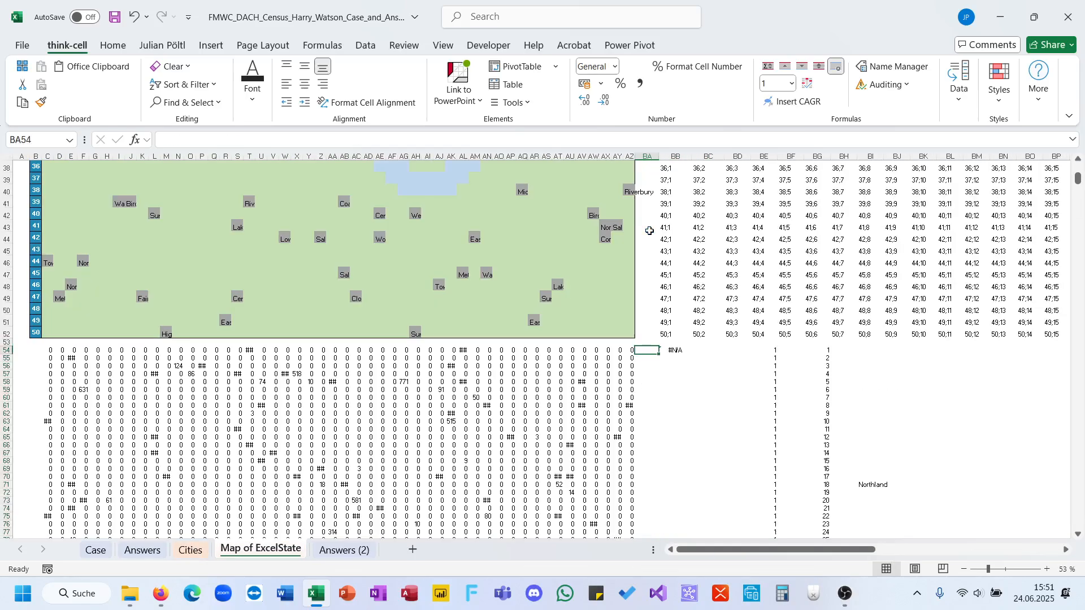
Sum each row of the population grid with the formula =BYROW(C54#;SUM) in BA54.
type("=byro")
key("Tab")
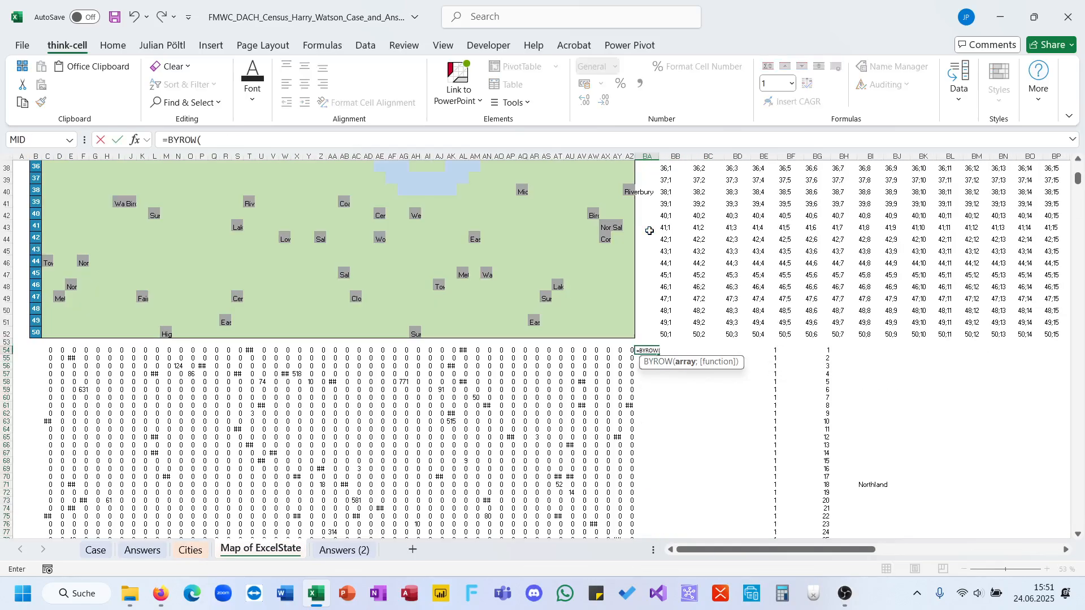
key("Left")
key("ctrl+shift+Left")
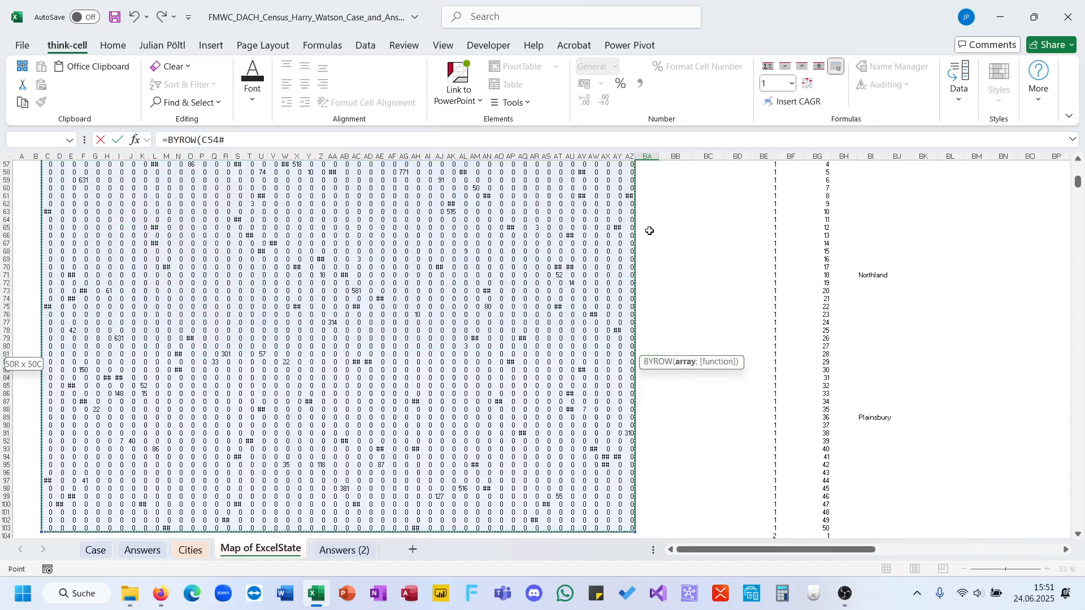
type(";SUM)")
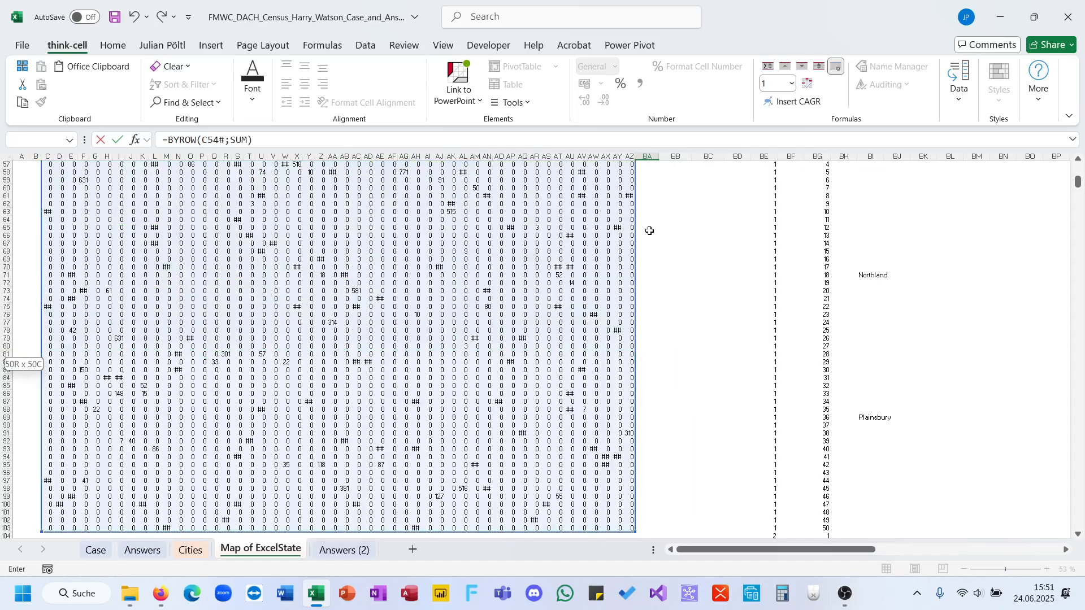
key("Return")
key("Up")
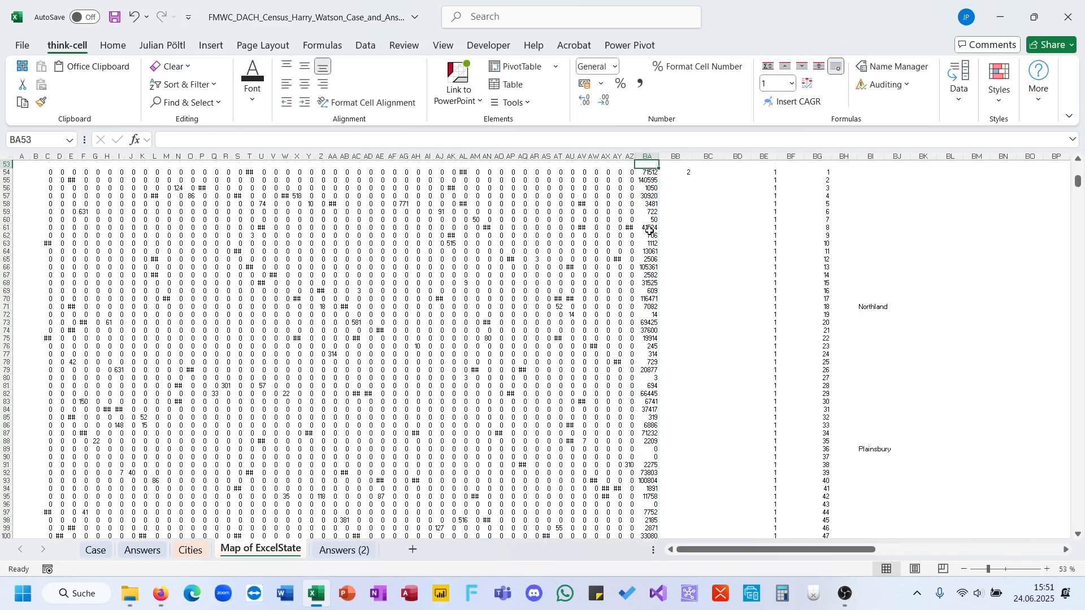
Change the BB54 formula to use the spilled row sums: =XMATCH(MAX(BA54#);BA54#).
left_click(681, 173)
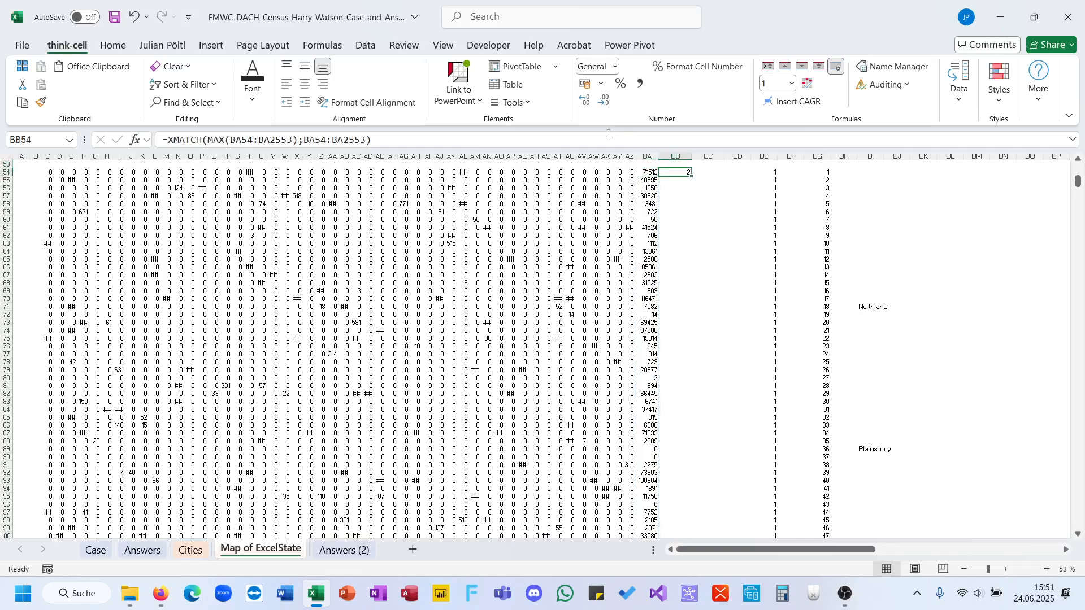
left_click(557, 139)
left_click_drag(373, 139, 231, 139)
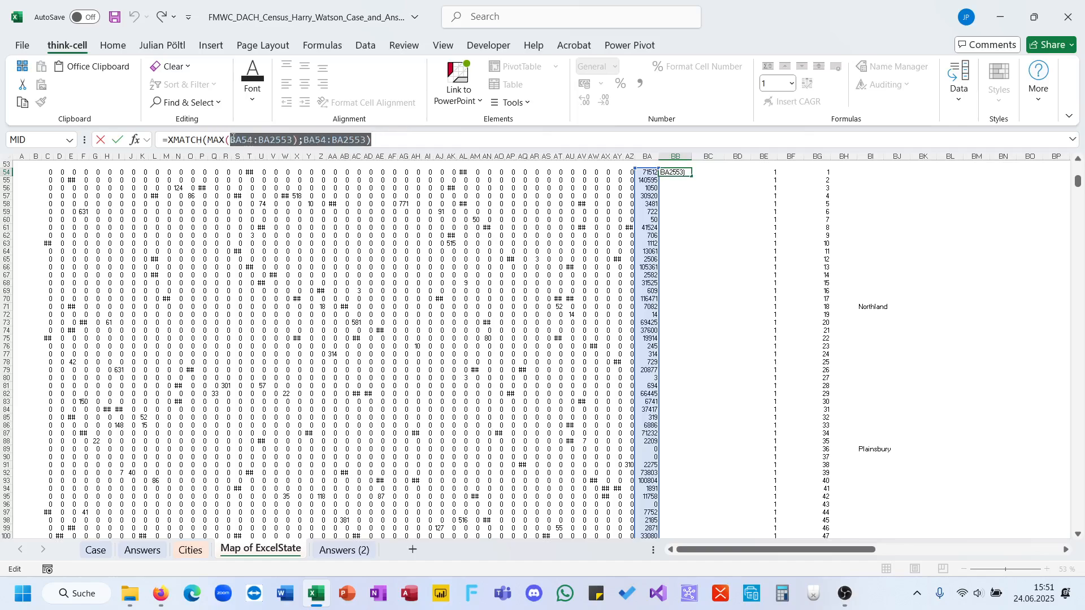
key("BackSpace")
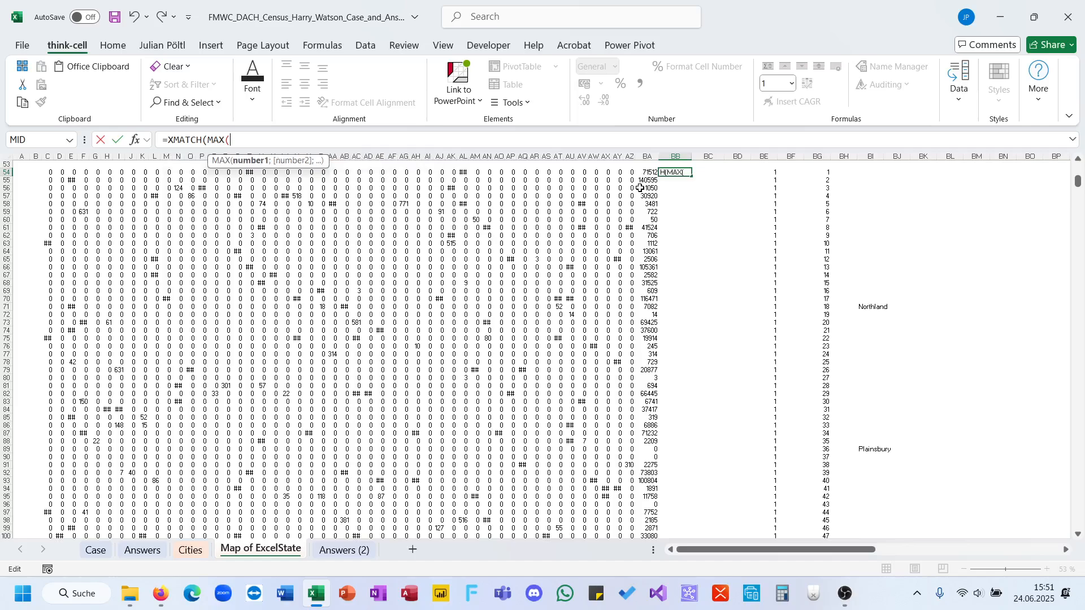
key("Left")
key("ctrl+shift+Down")
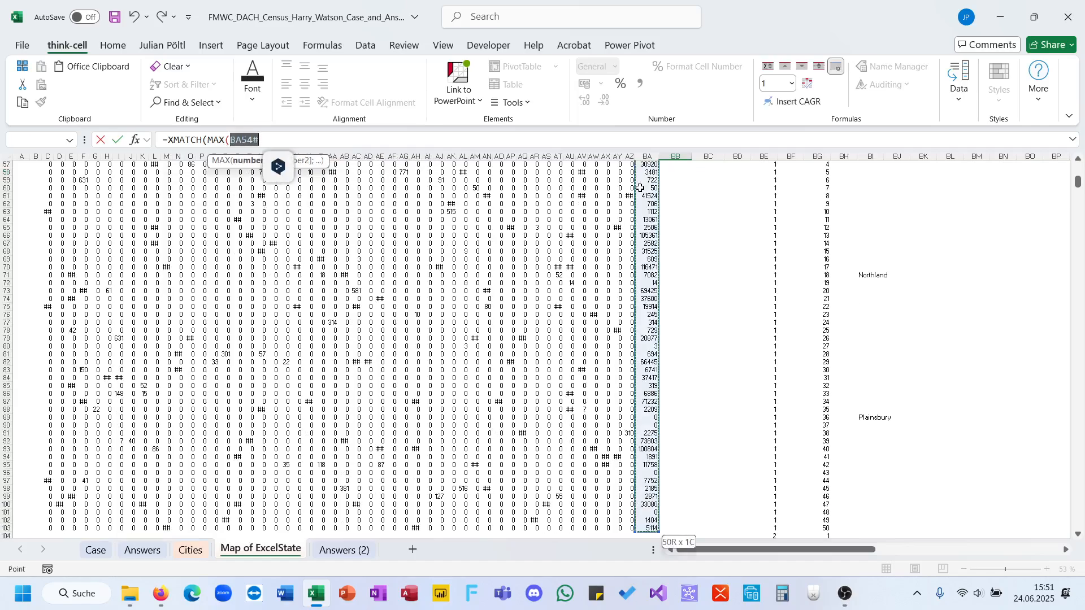
type(");")
key("Left")
key("ctrl+shift+Down")
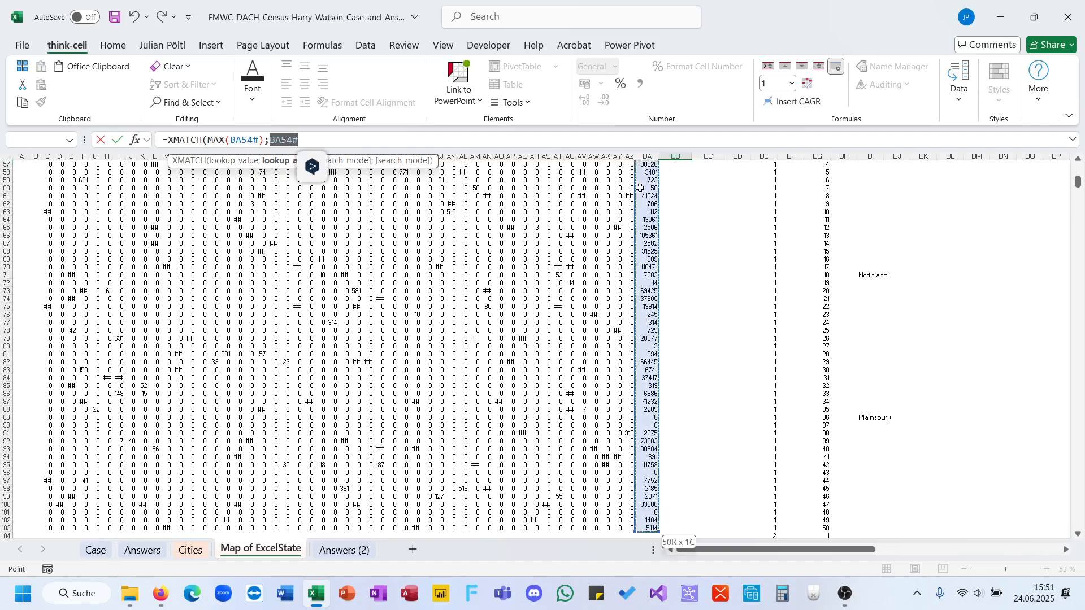
type(")")
key("Return")
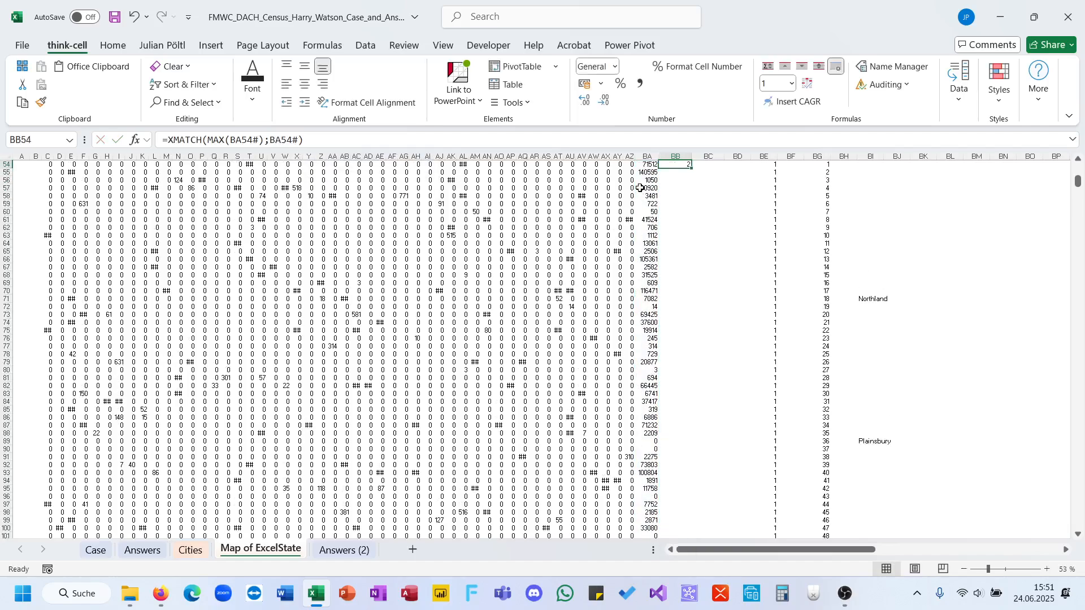
Examine the population grid below the map, its row sums and the XMATCH formula in BB54.
left_click(557, 219)
scroll(331, 261, "up", 10)
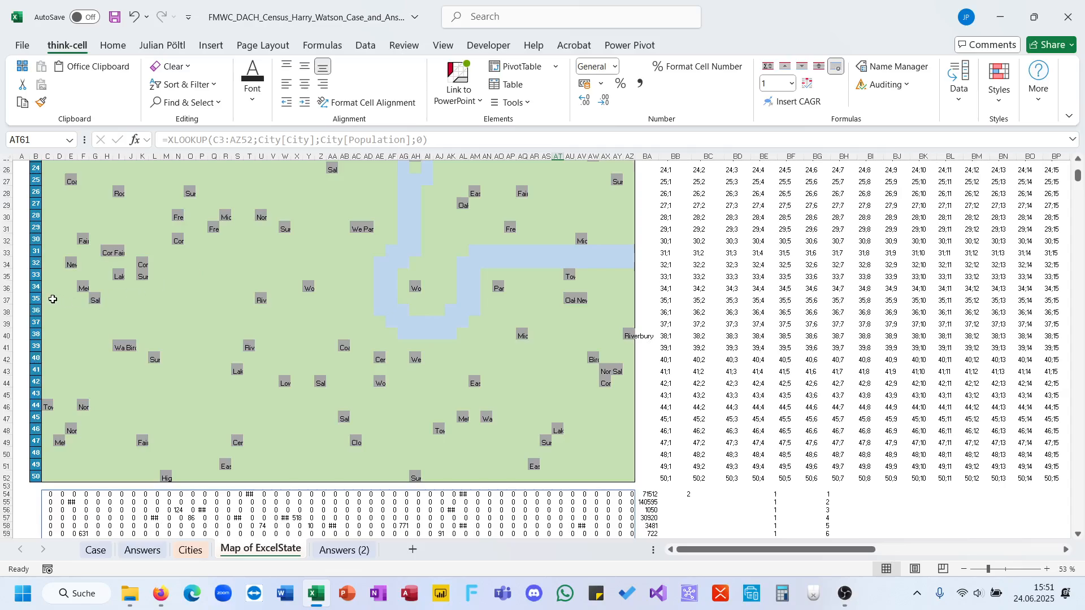
scroll(569, 362, "down", 6)
left_click(570, 357)
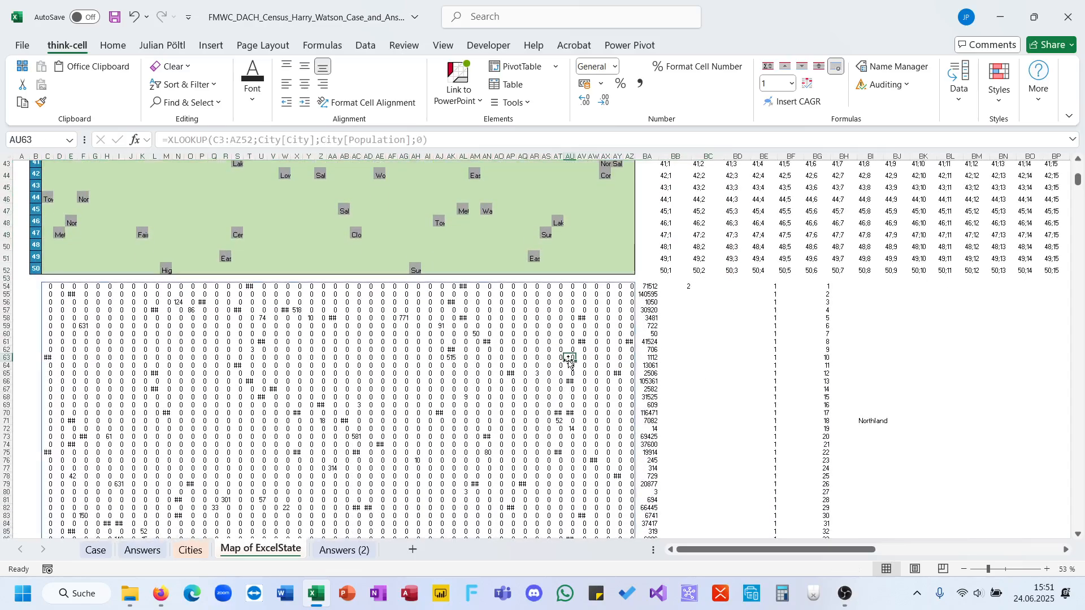
left_click_drag(495, 375, 586, 417)
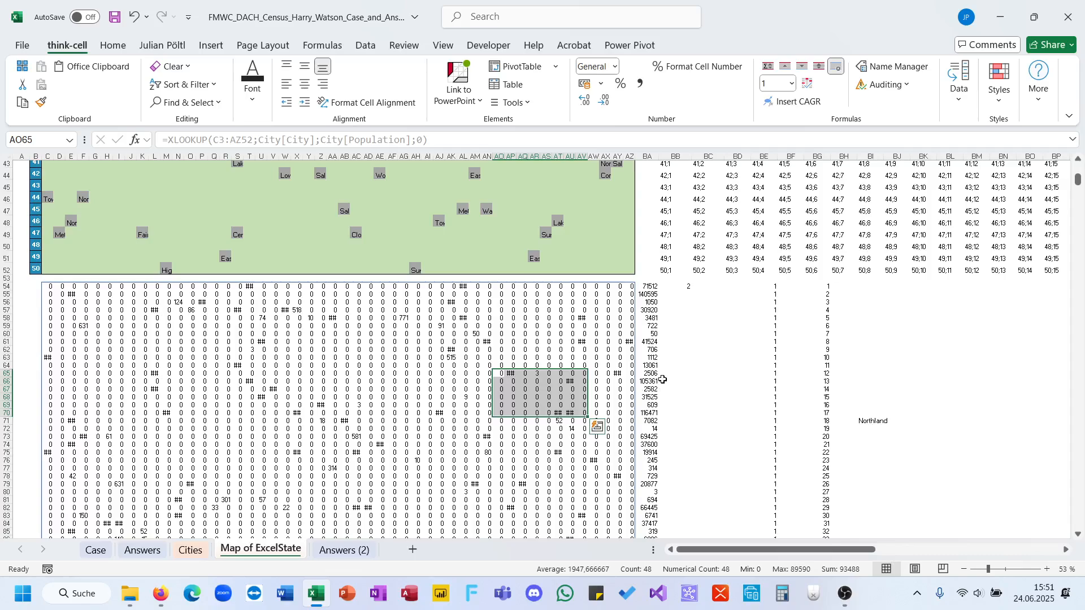
left_click(648, 381)
left_click(678, 287)
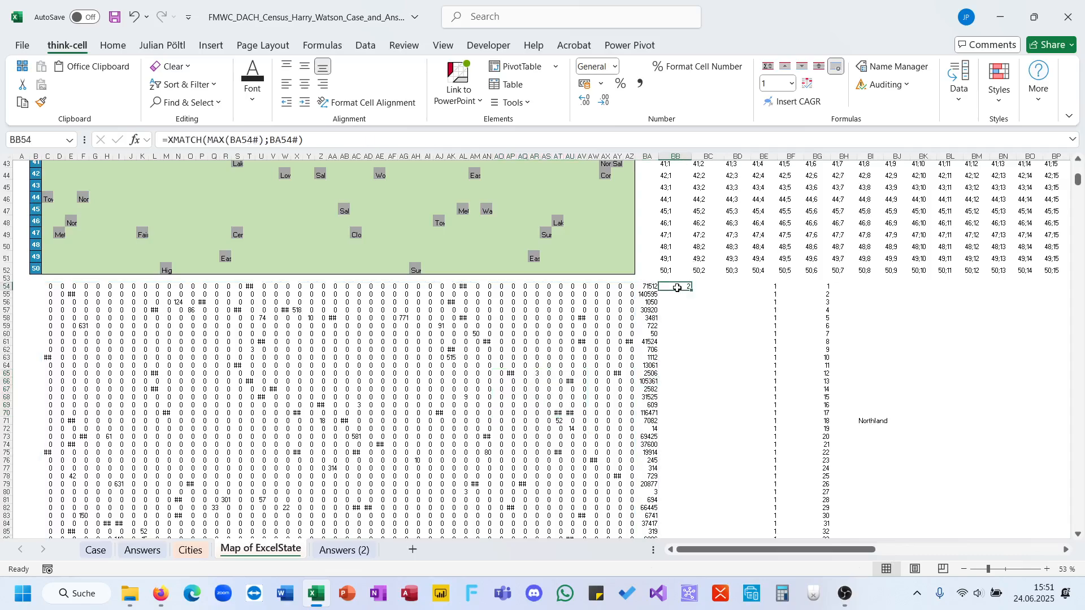
left_click(304, 145)
key("Escape")
Review the answers to the bonus questions and the levels on the Case sheet, ending at its title section.
left_click(96, 551)
scroll(206, 435, "up", 15)
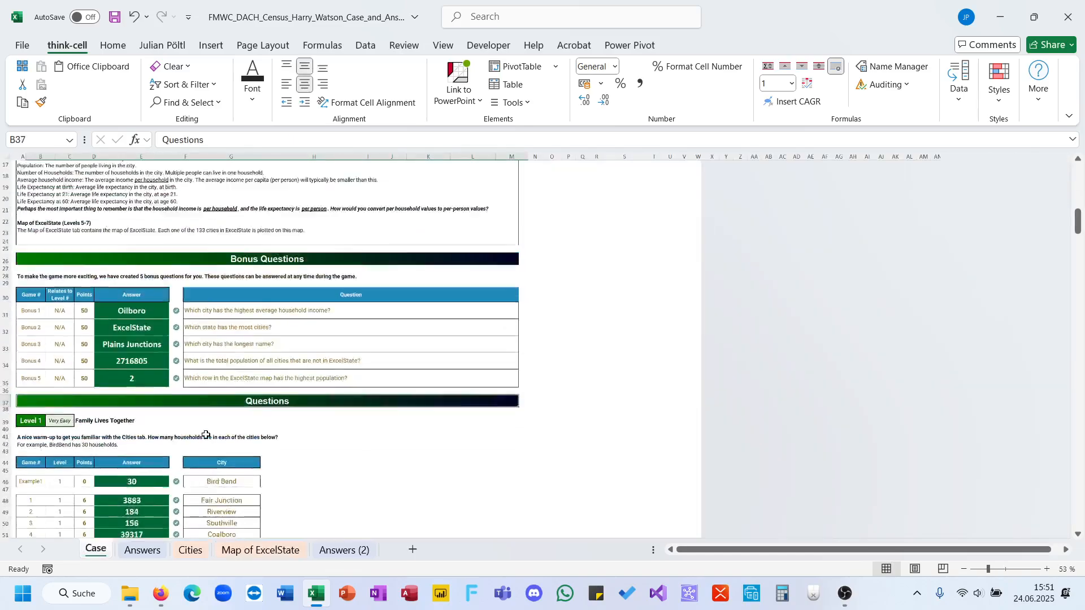
scroll(206, 434, "down", 9)
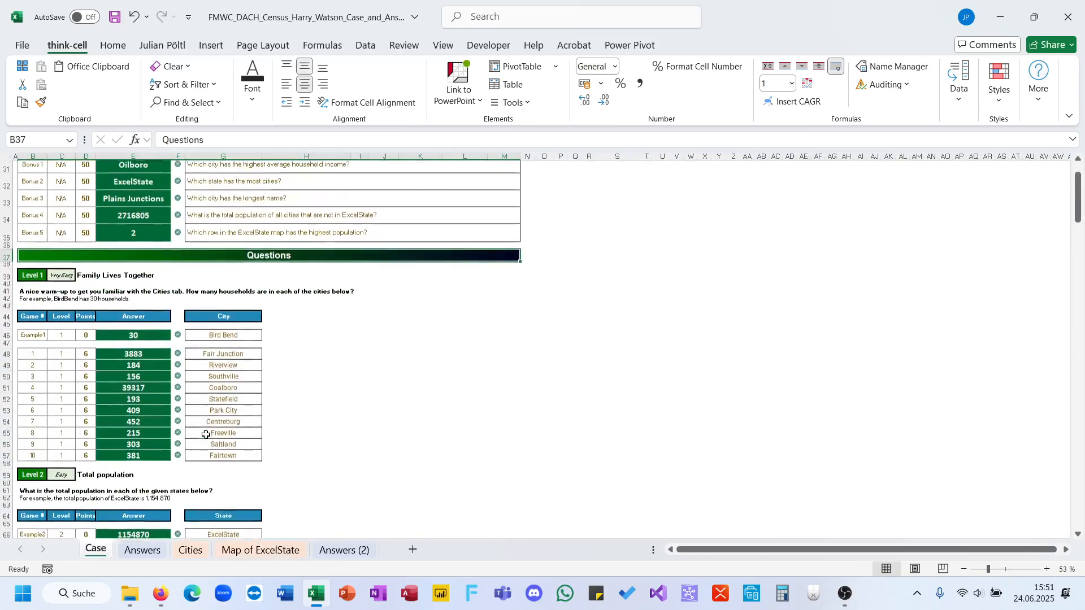
scroll(206, 435, "up", 3)
scroll(206, 434, "down", 20)
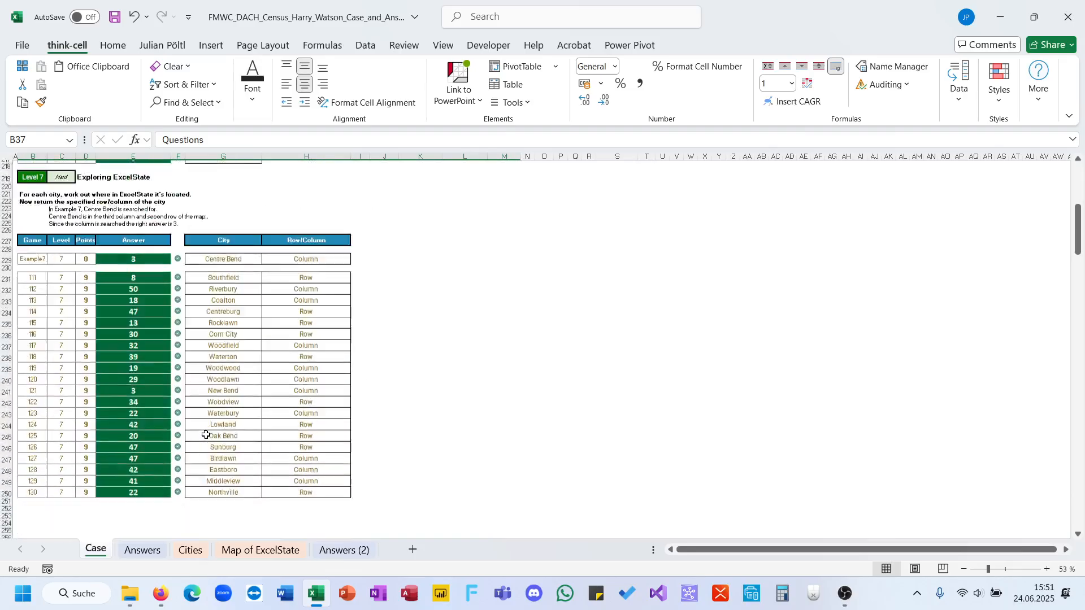
scroll(206, 434, "up", 20)
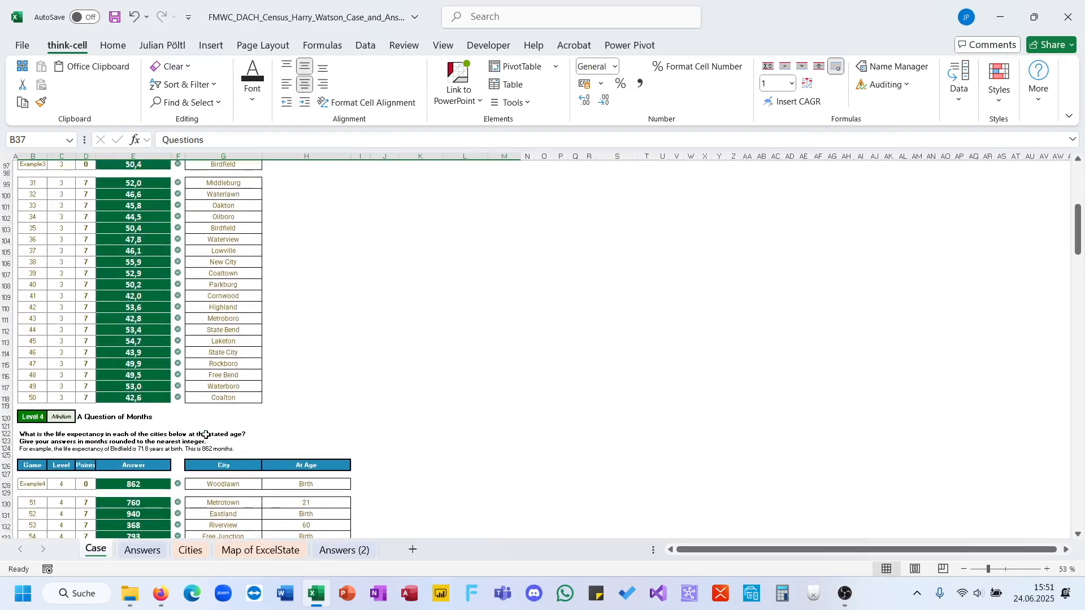
scroll(206, 434, "up", 2)
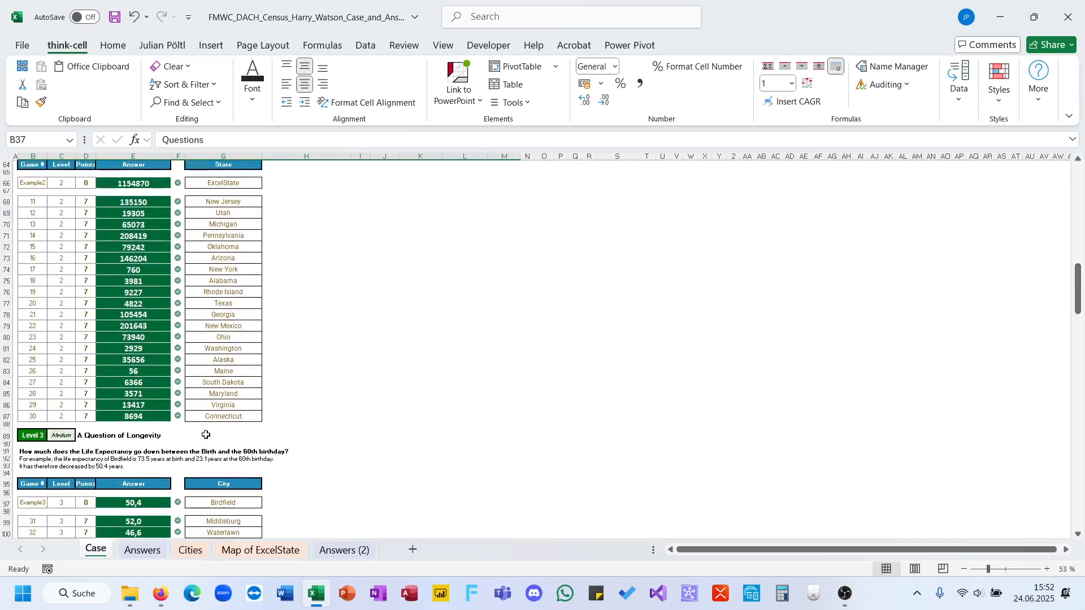
left_click(845, 594)
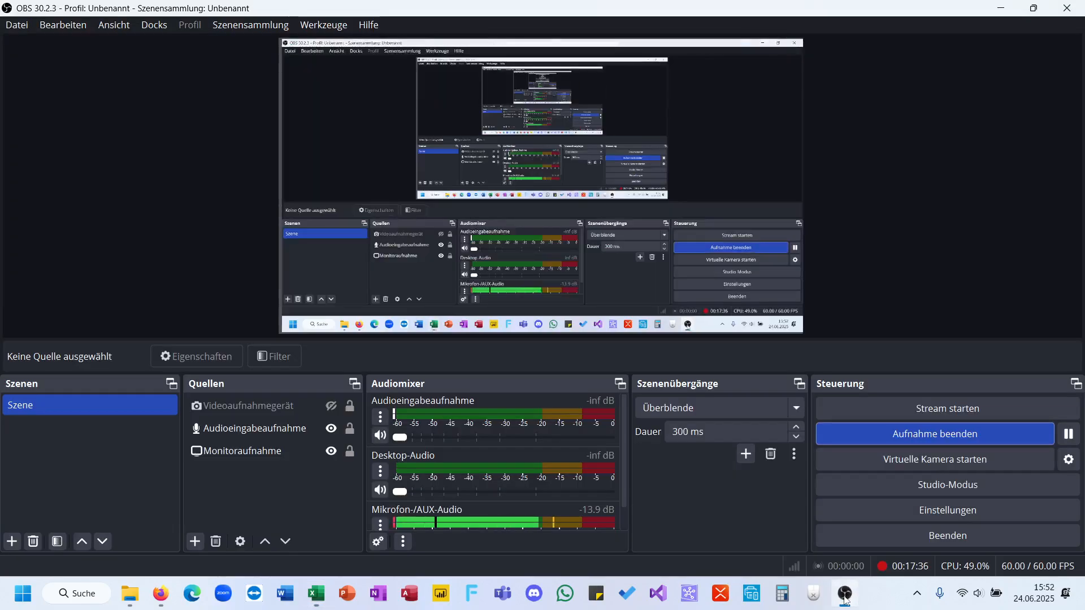
left_click(845, 594)
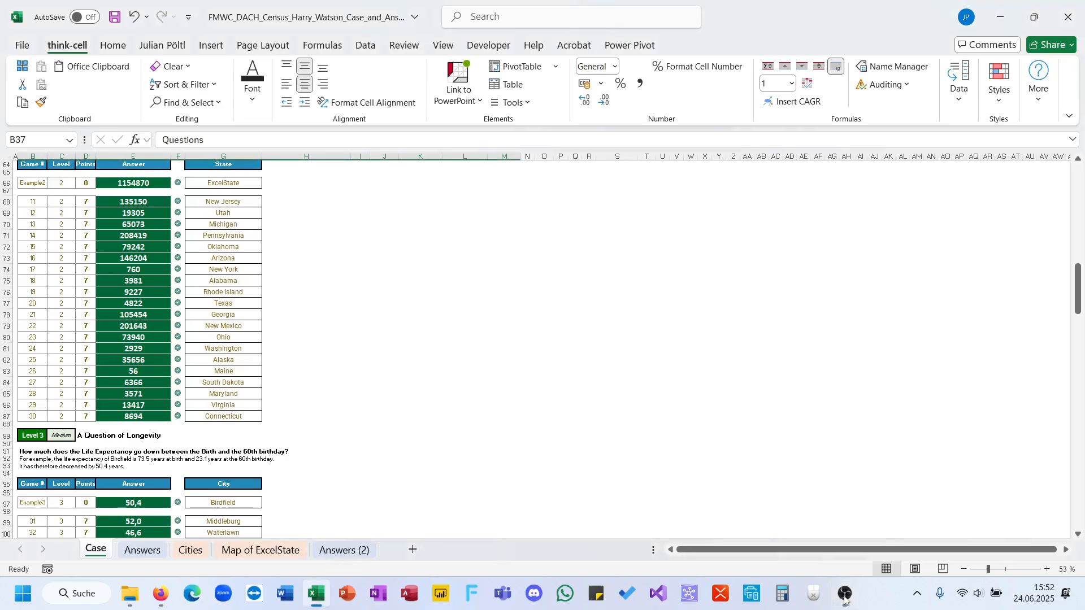
scroll(693, 419, "up", 20)
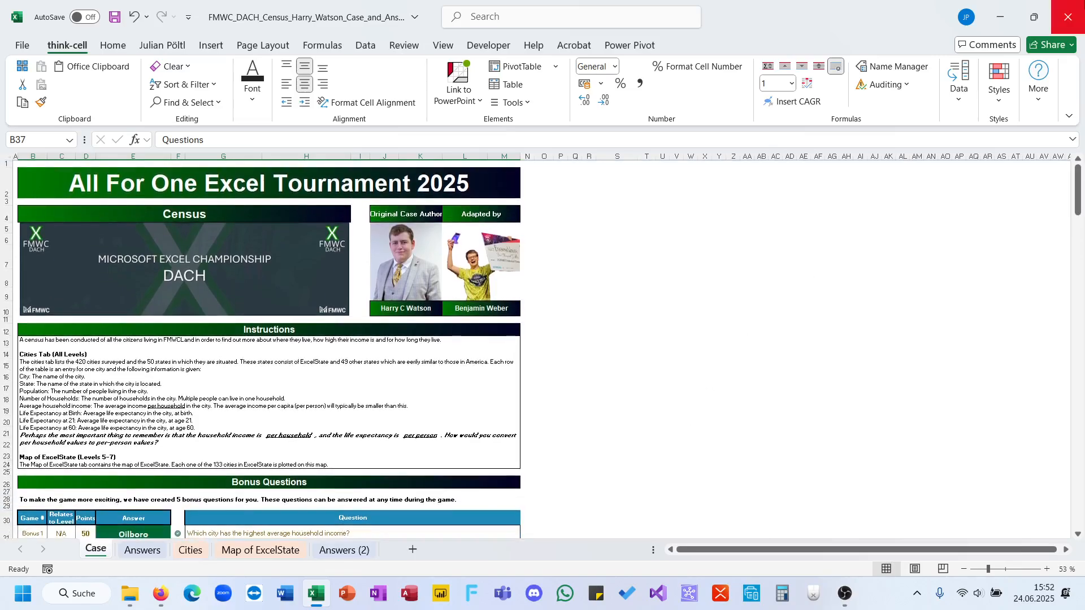
Close the Census workbook.
left_click(1068, 17)
left_click(521, 316)
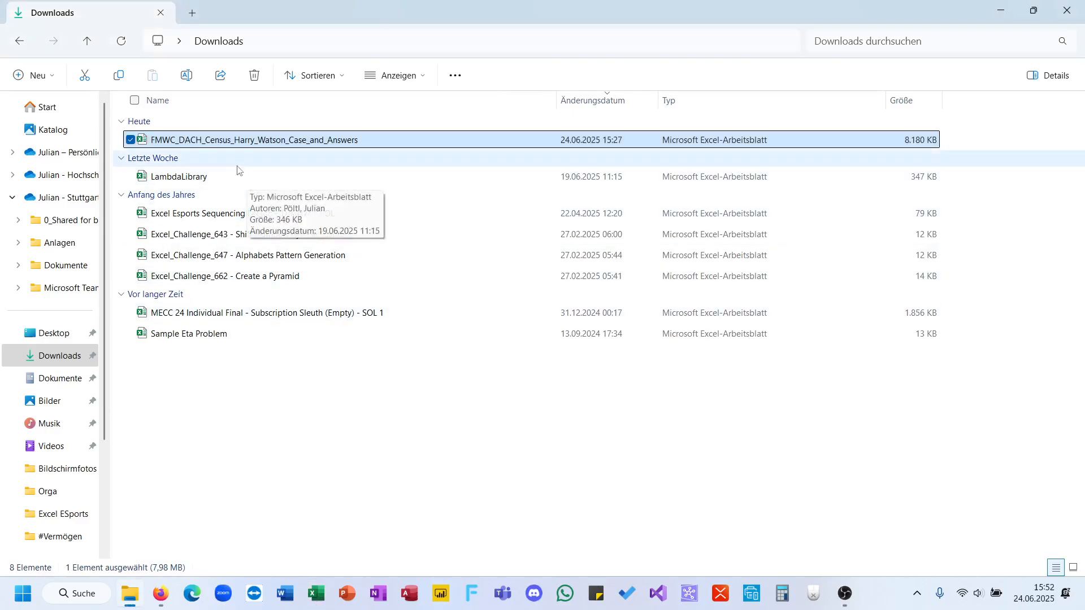
left_click(844, 593)
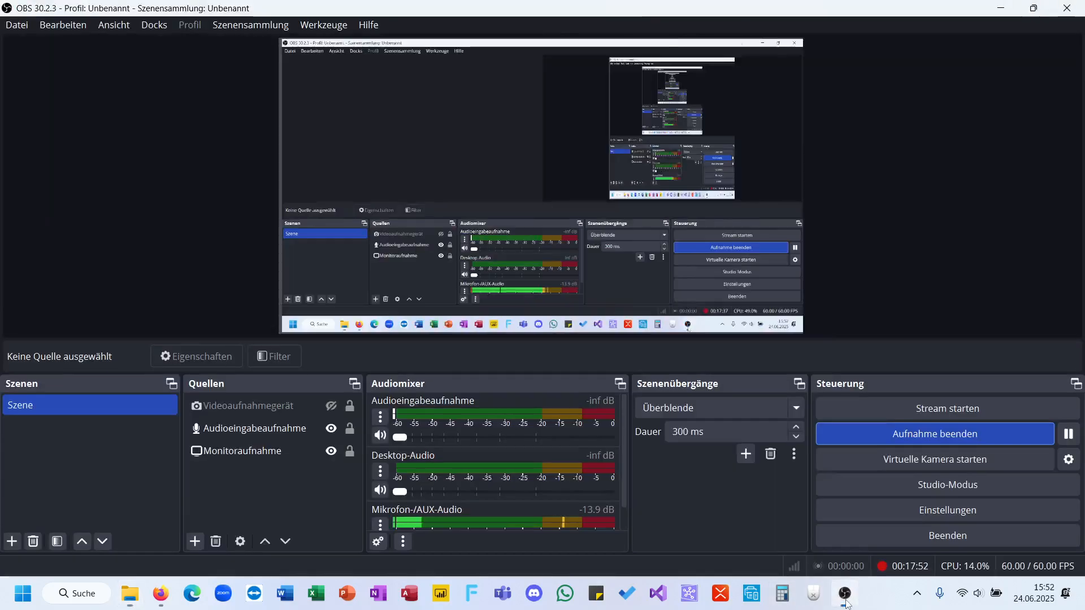
left_click(954, 427)
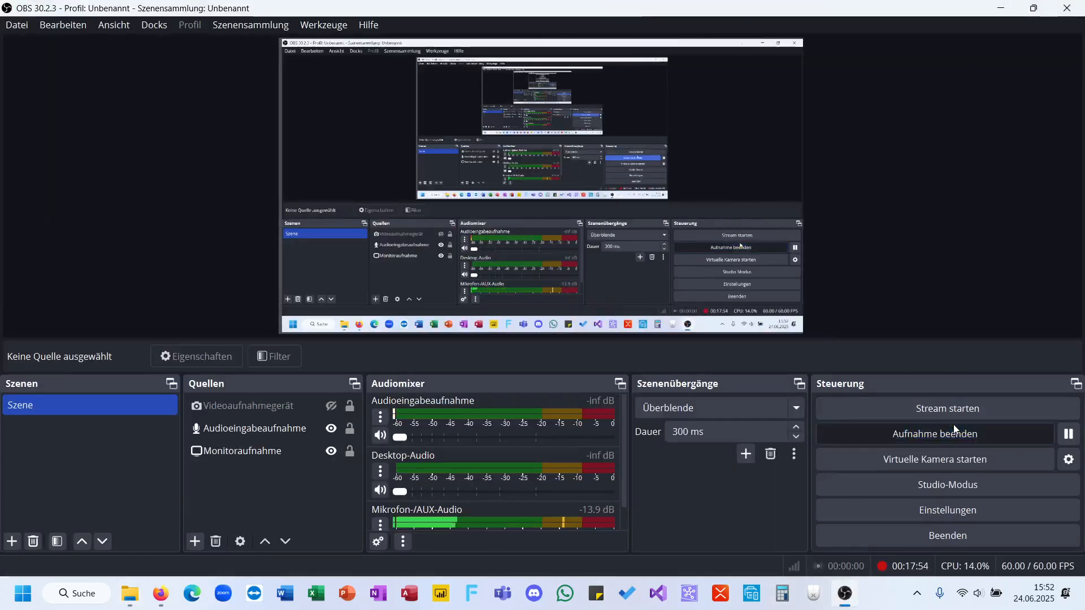